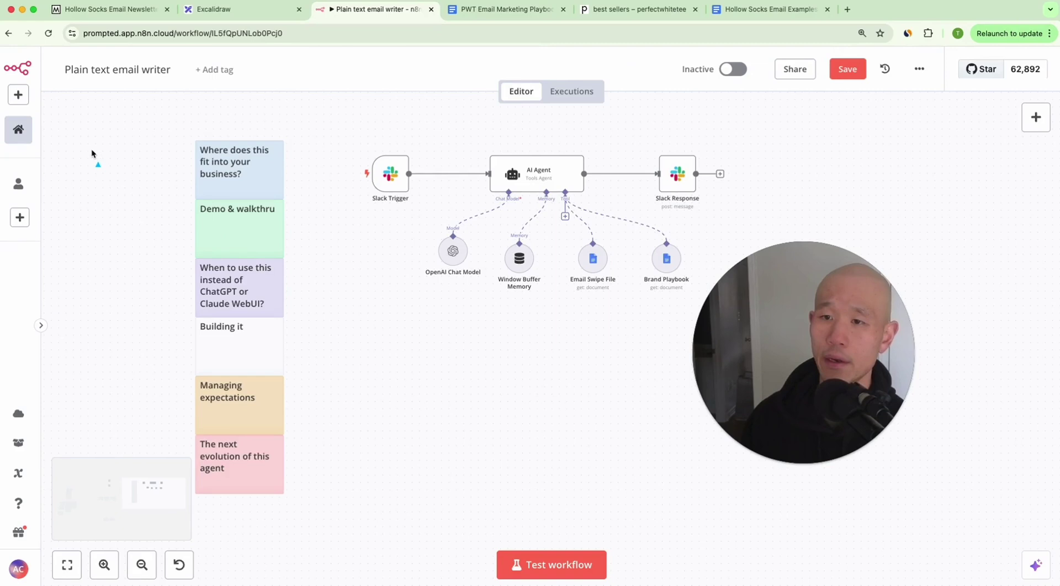
# Step: Draw arrow annotations pointing at the "Where does this fit into your business?" note and at the AI Agent workflow
pyautogui.moveTo(92, 150); pyautogui.dragTo(200, 168)
pyautogui.moveTo(334, 234); pyautogui.dragTo(287, 161)
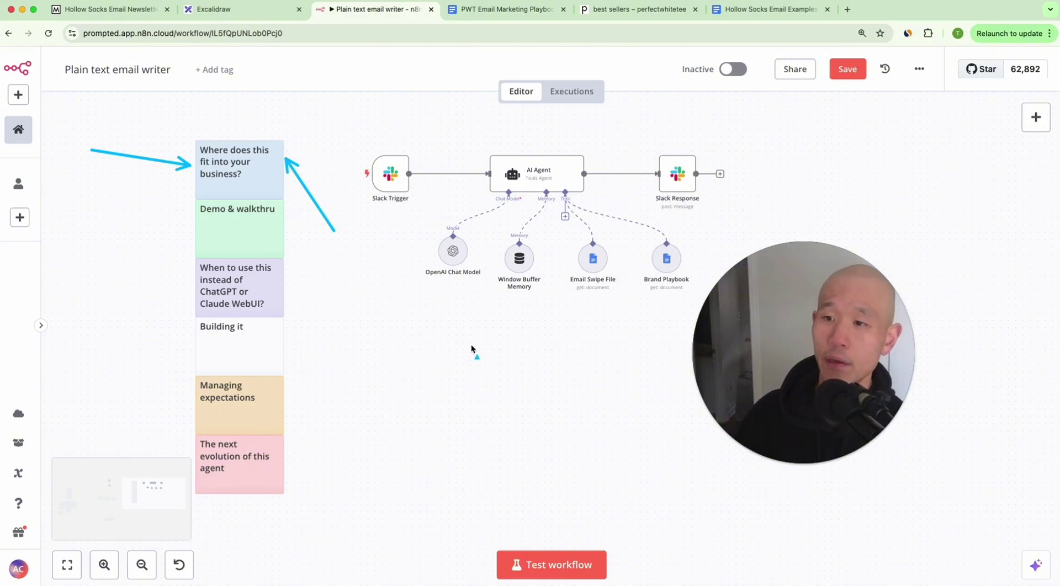
pyautogui.moveTo(478, 394); pyautogui.dragTo(539, 299)
pyautogui.moveTo(452, 113); pyautogui.dragTo(492, 147)
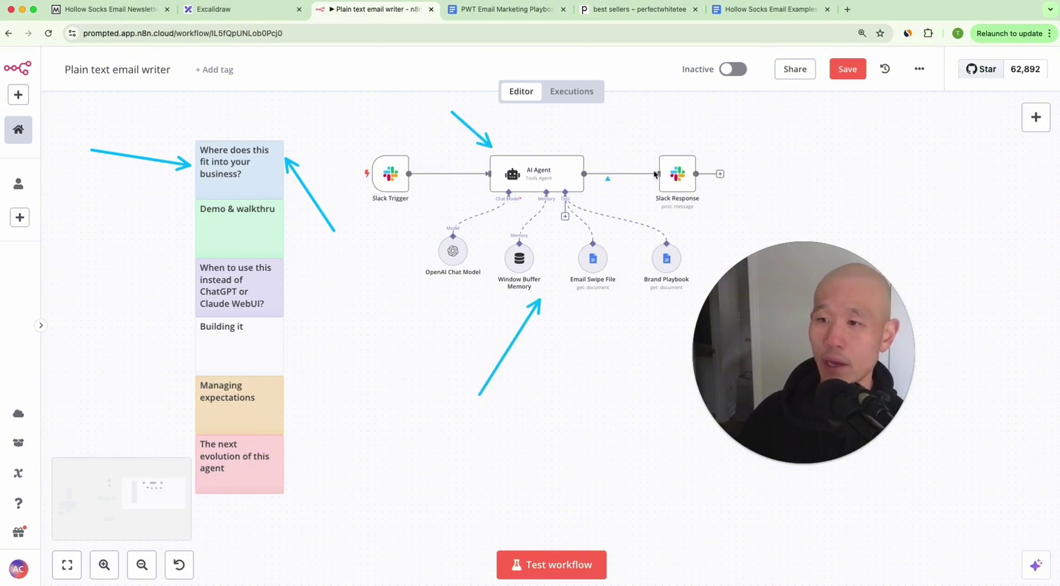
pyautogui.moveTo(792, 151); pyautogui.dragTo(607, 152)
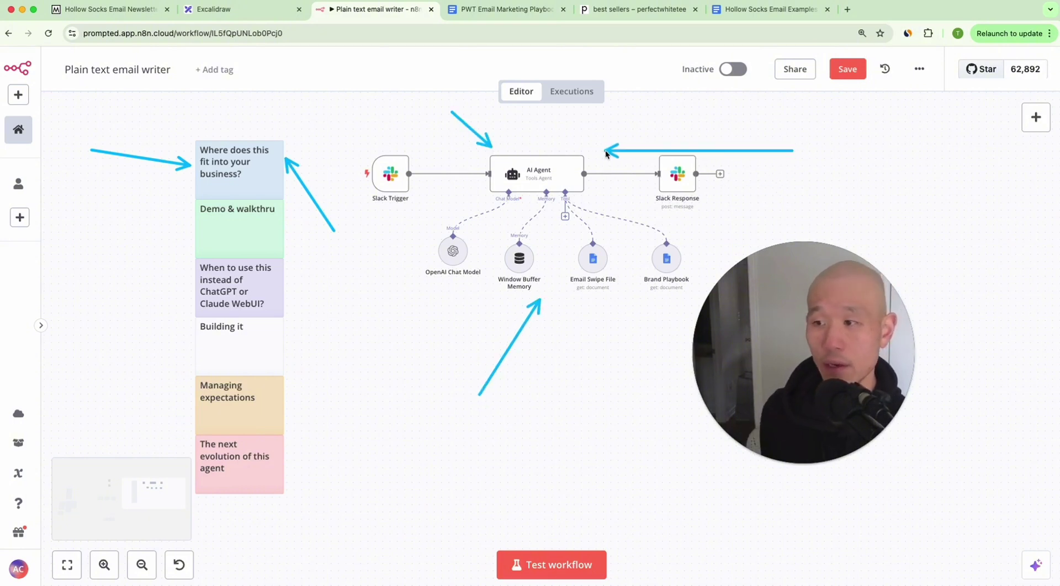
# Step: Point arrow annotations at the "Demo & walkthru" note, the workflow's sub-nodes and the "When to use this instead of ChatGPT or Claude WebUI?" note
pyautogui.moveTo(120, 286); pyautogui.dragTo(175, 234)
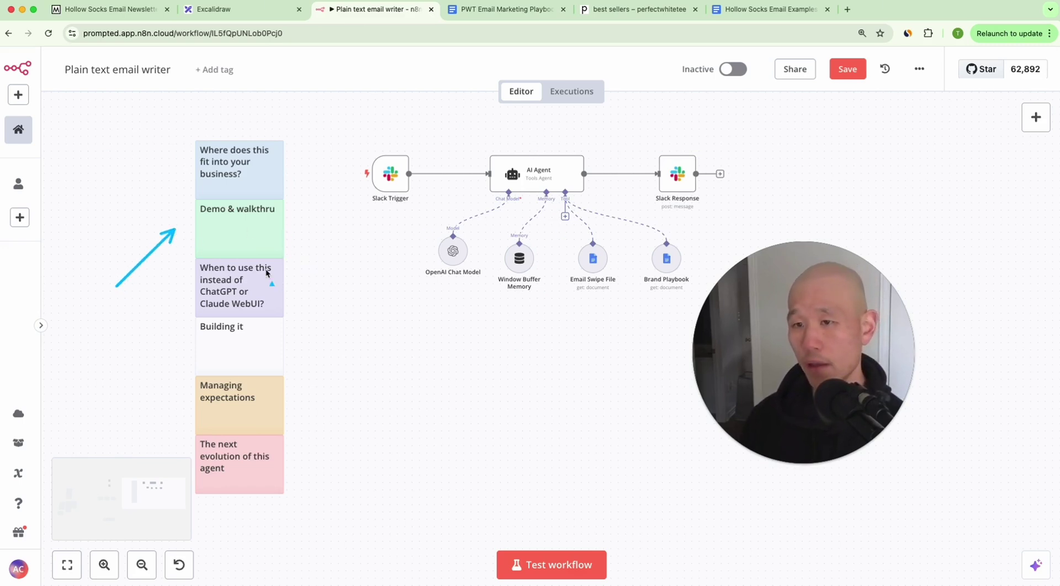
pyautogui.moveTo(372, 305); pyautogui.dragTo(319, 238)
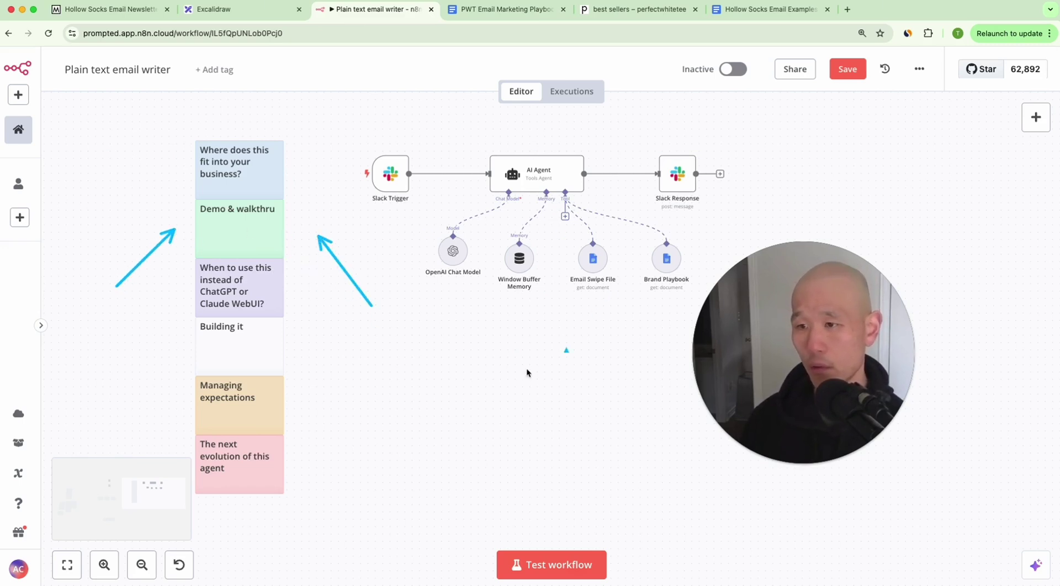
pyautogui.moveTo(499, 385); pyautogui.dragTo(501, 330)
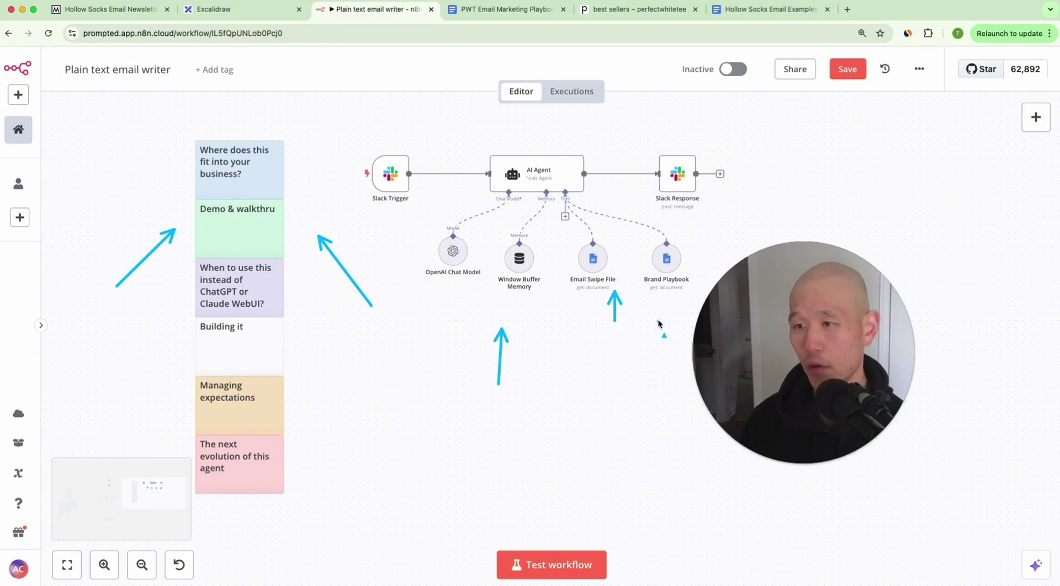
pyautogui.moveTo(427, 338)
pyautogui.mouseDown()
pyautogui.moveTo(334, 322)
pyautogui.moveTo(285, 296)
pyautogui.mouseUp()
pyautogui.moveTo(112, 307); pyautogui.dragTo(188, 303)
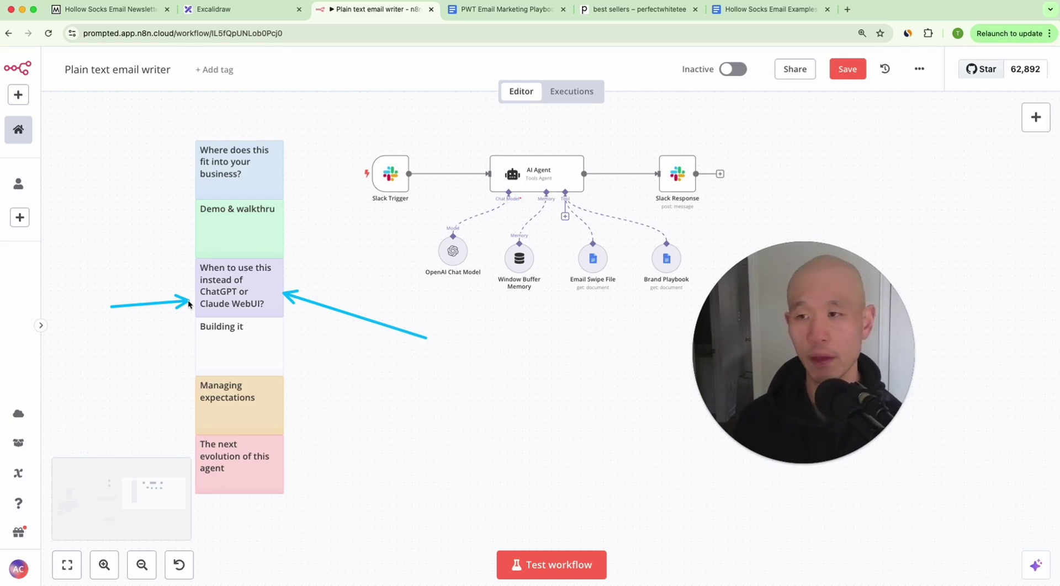
# Step: Point arrow annotations at the "Managing expectations" and "The next evolution of this agent" notes
pyautogui.scroll(-2, 455, 306)
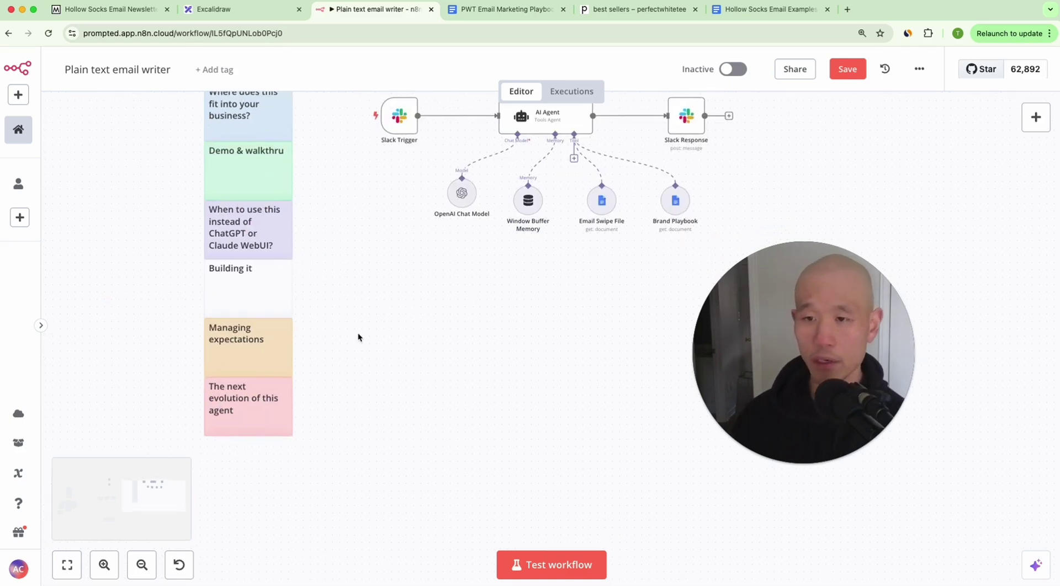
pyautogui.moveTo(422, 303); pyautogui.dragTo(297, 348)
pyautogui.moveTo(97, 255); pyautogui.dragTo(186, 360)
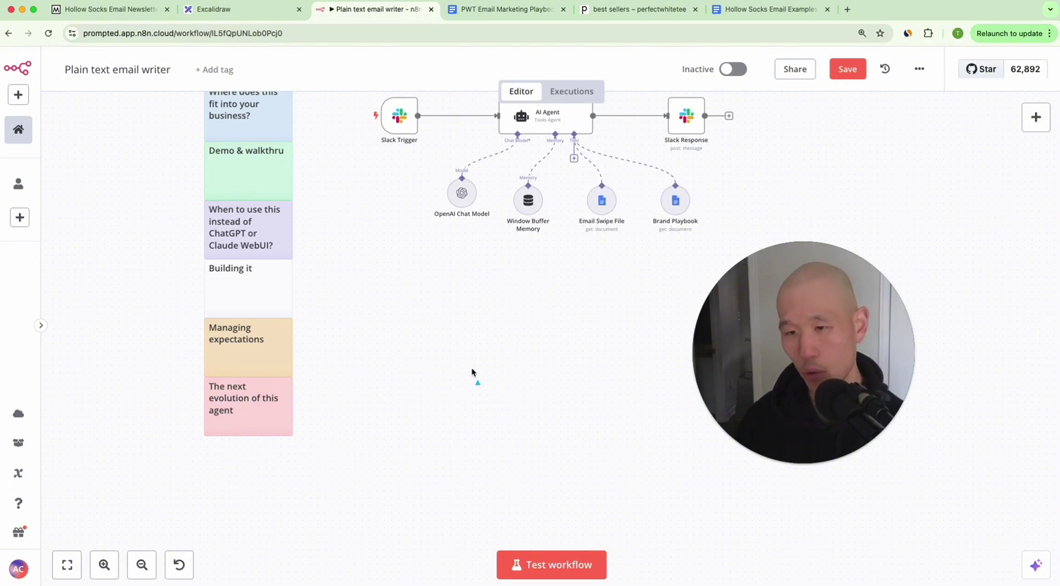
pyautogui.moveTo(472, 370); pyautogui.dragTo(307, 394)
pyautogui.moveTo(274, 496); pyautogui.dragTo(271, 456)
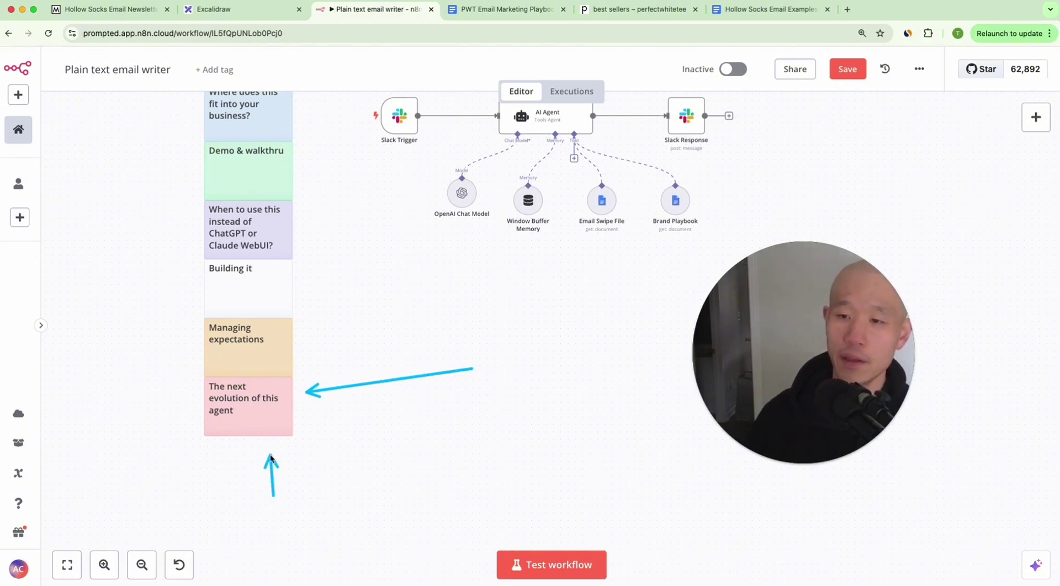
pyautogui.moveTo(126, 379); pyautogui.dragTo(192, 386)
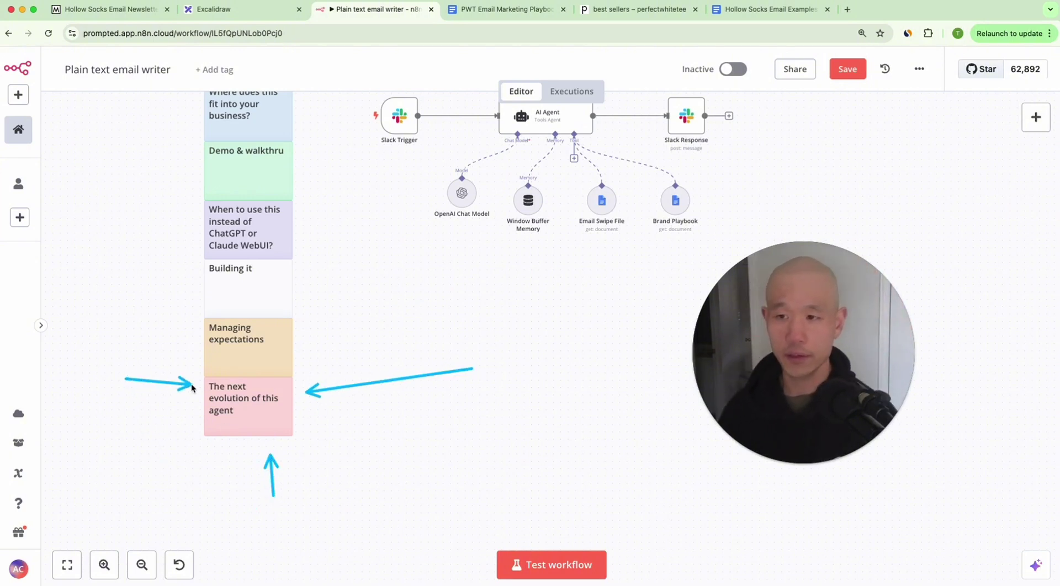
# Step: Look over the workflow nodes up close and point arrows at the "Where does this fit into your business?" note again
pyautogui.scroll(5, 475, 305)
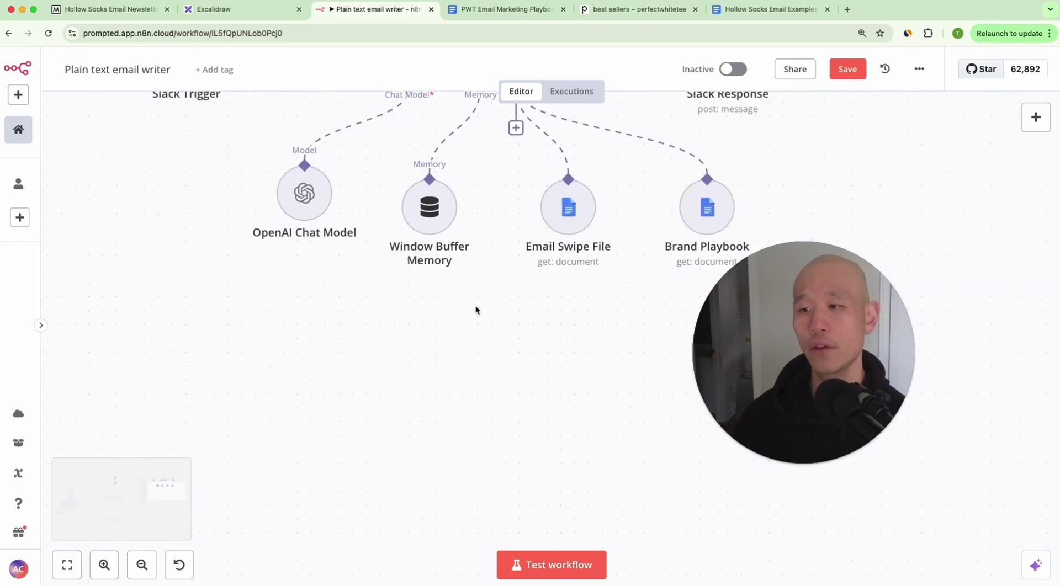
pyautogui.scroll(4, 475, 306)
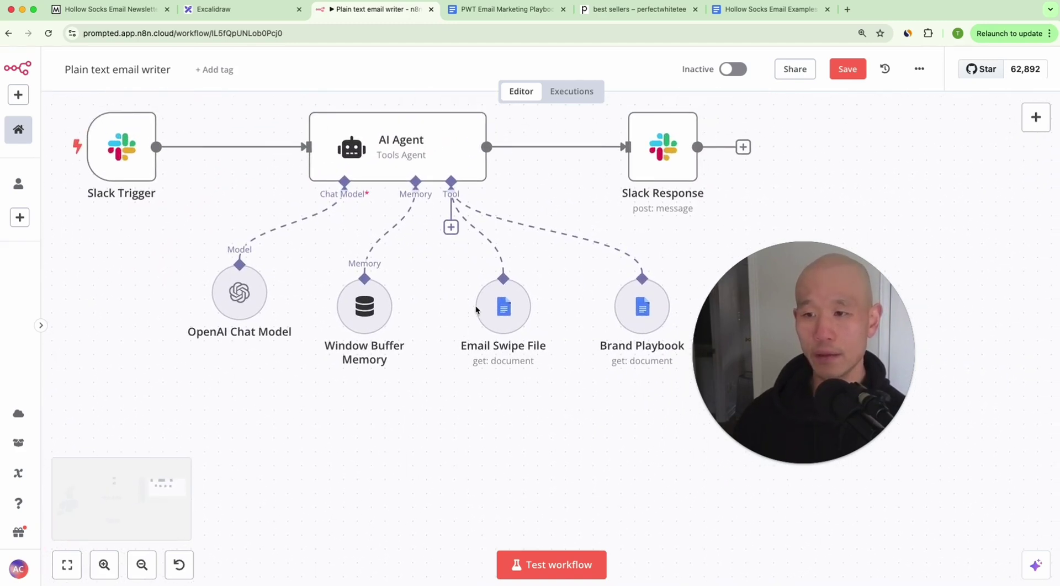
pyautogui.scroll(-3, 475, 306)
pyautogui.hscroll(-3, 475, 306)
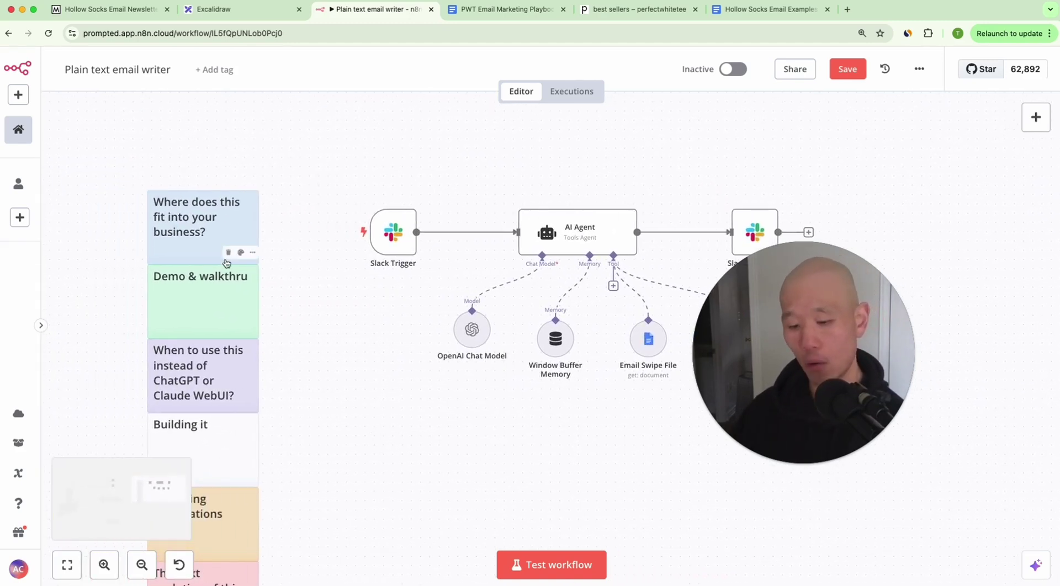
pyautogui.moveTo(329, 117); pyautogui.dragTo(235, 194)
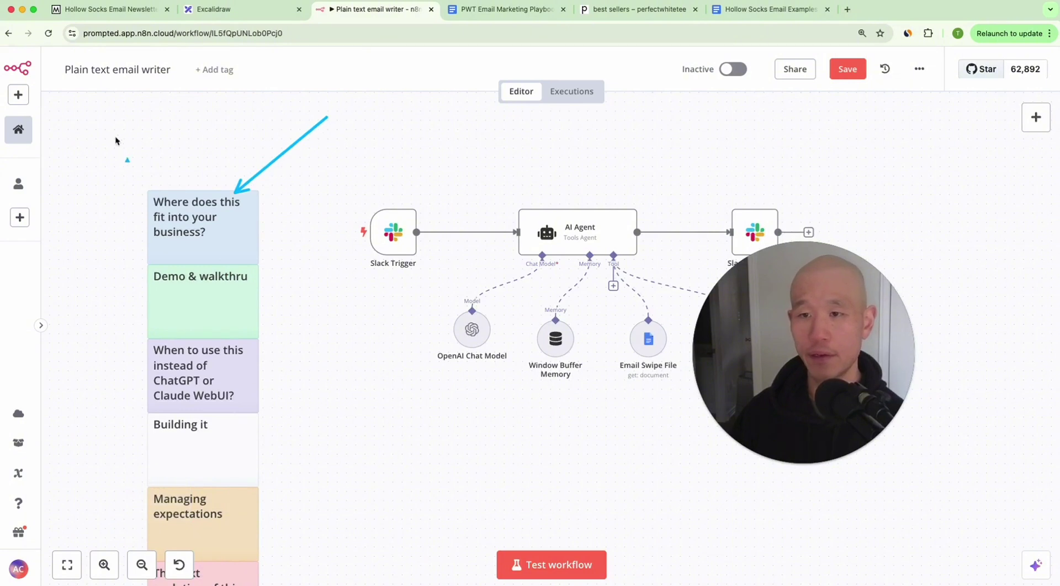
pyautogui.moveTo(115, 141); pyautogui.dragTo(178, 213)
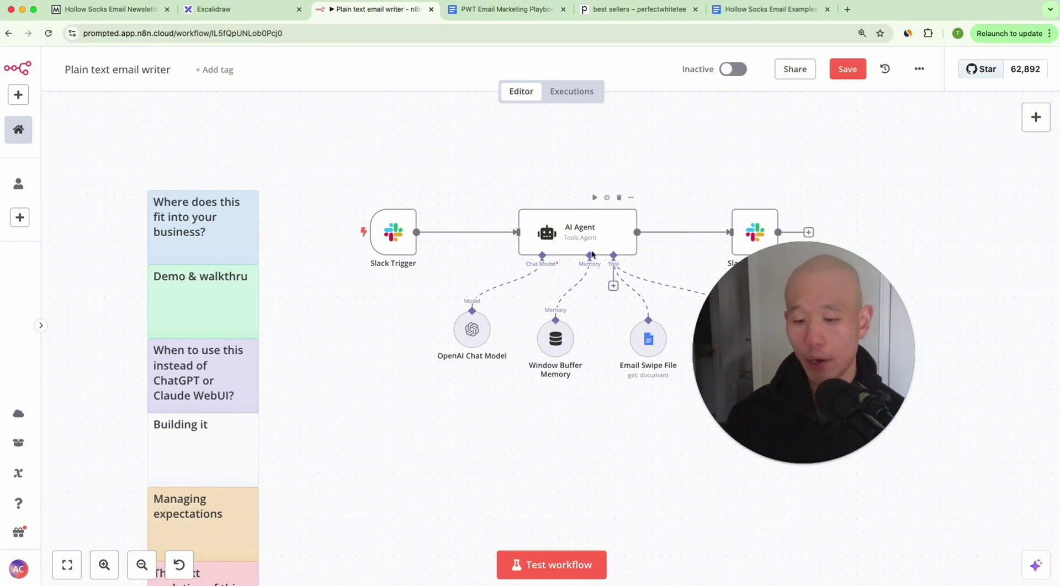
pyautogui.scroll(-5, 546, 357)
pyautogui.hscroll(3, 546, 358)
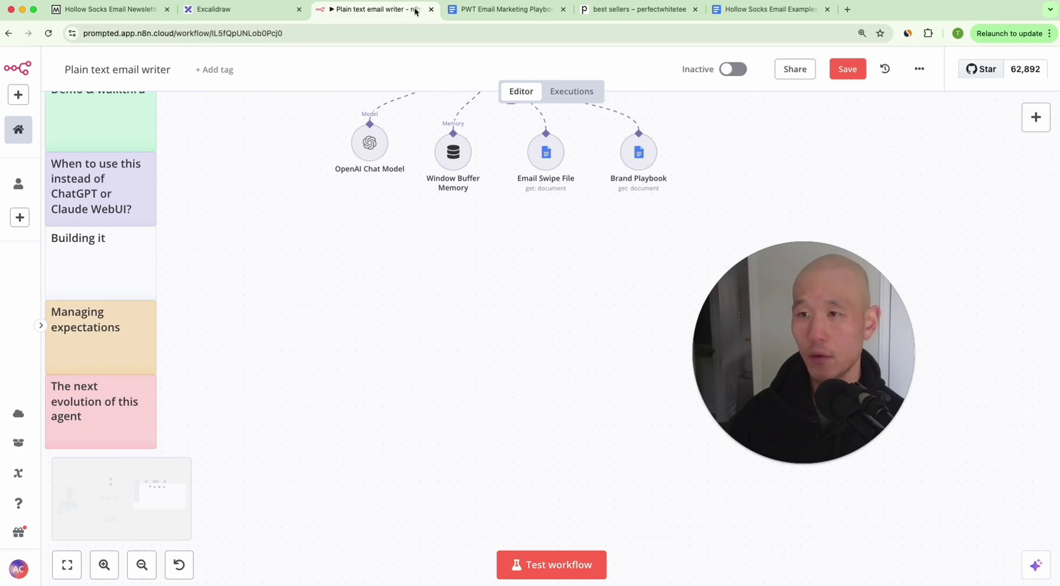
# Step: Switch to Excalidraw and draw a large green rounded rectangle on the empty canvas
pyautogui.click(254, 10)
pyautogui.click(456, 69)
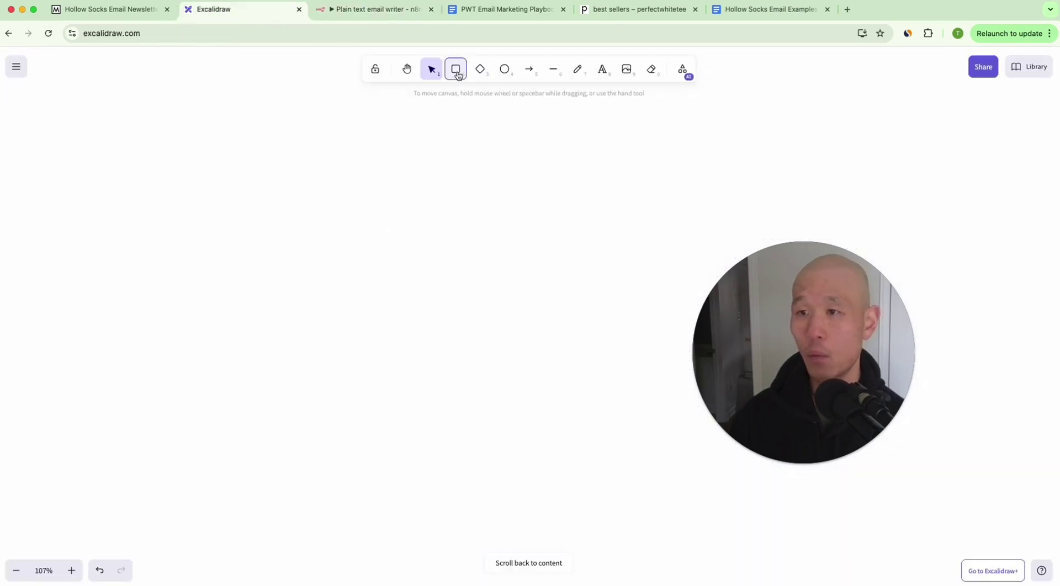
pyautogui.moveTo(235, 193); pyautogui.dragTo(458, 387)
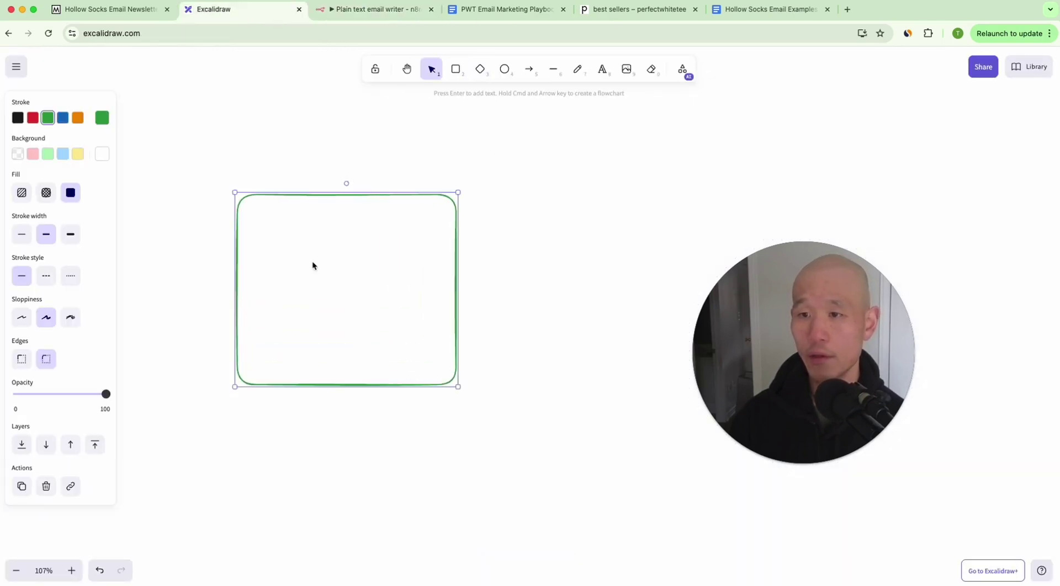
# Step: Add the text label "plain text emails" inside the upper part of the green rectangle
pyautogui.click(602, 69)
pyautogui.click(290, 255)
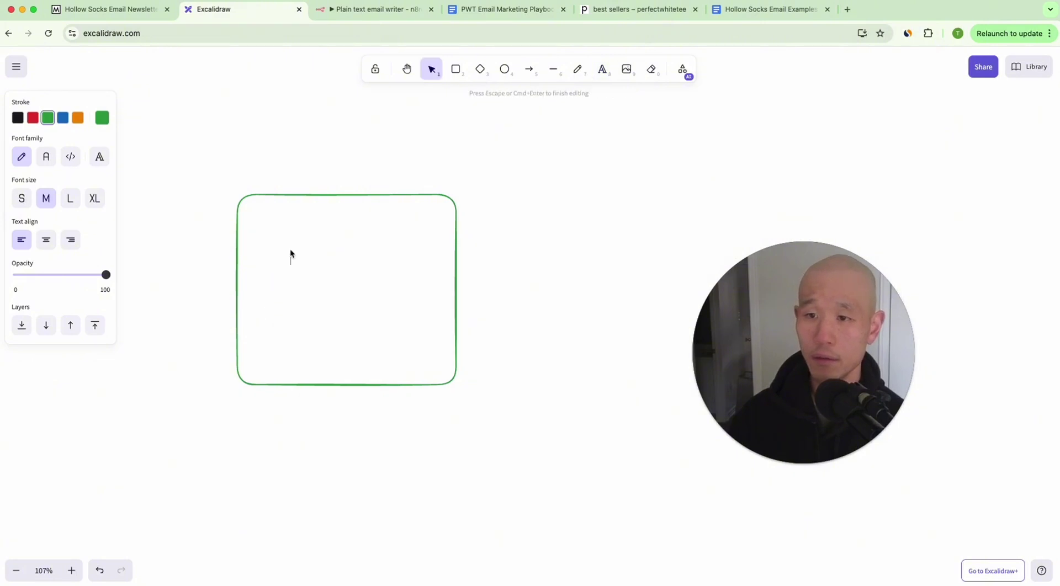
pyautogui.write('plain text email')
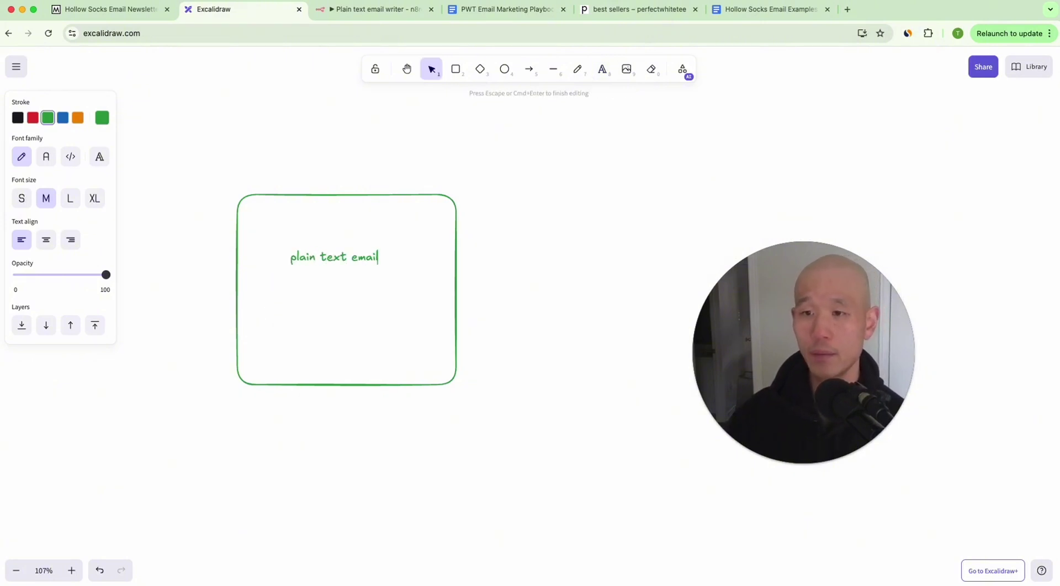
pyautogui.write('s')
pyautogui.press('Escape')
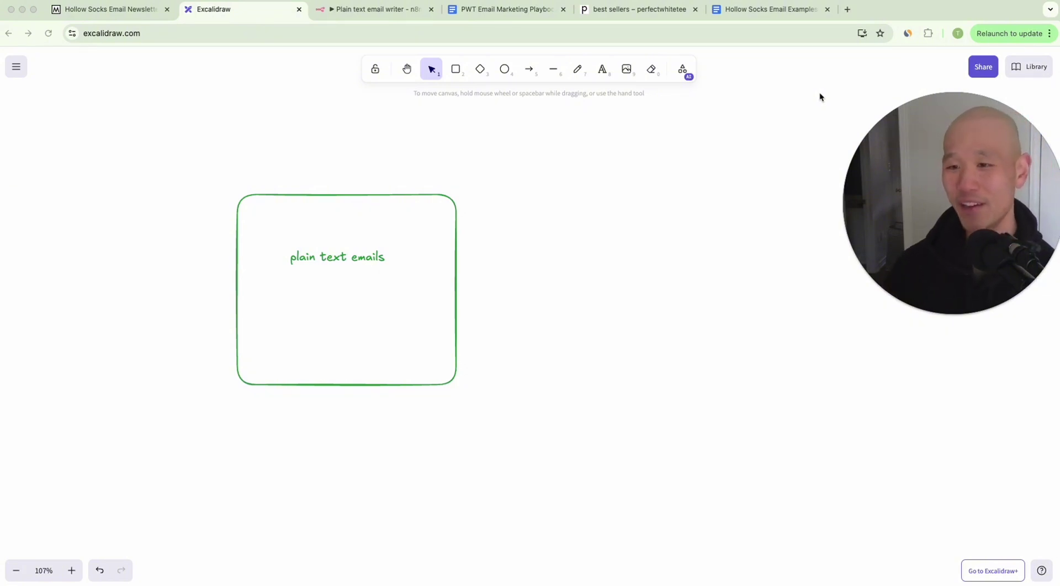
# Step: Duplicate the "plain text emails" label and its green rectangle, placing the copies to the right of the originals
pyautogui.click(338, 257)
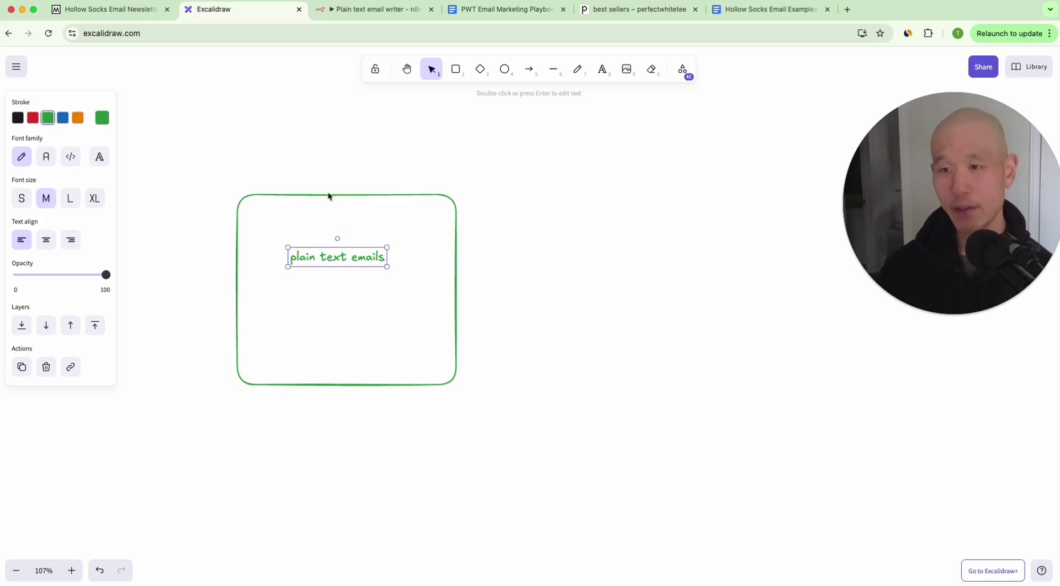
pyautogui.keyDown('alt'); pyautogui.moveTo(345, 257); pyautogui.dragTo(680, 274); pyautogui.keyUp('alt')
pyautogui.click(433, 309)
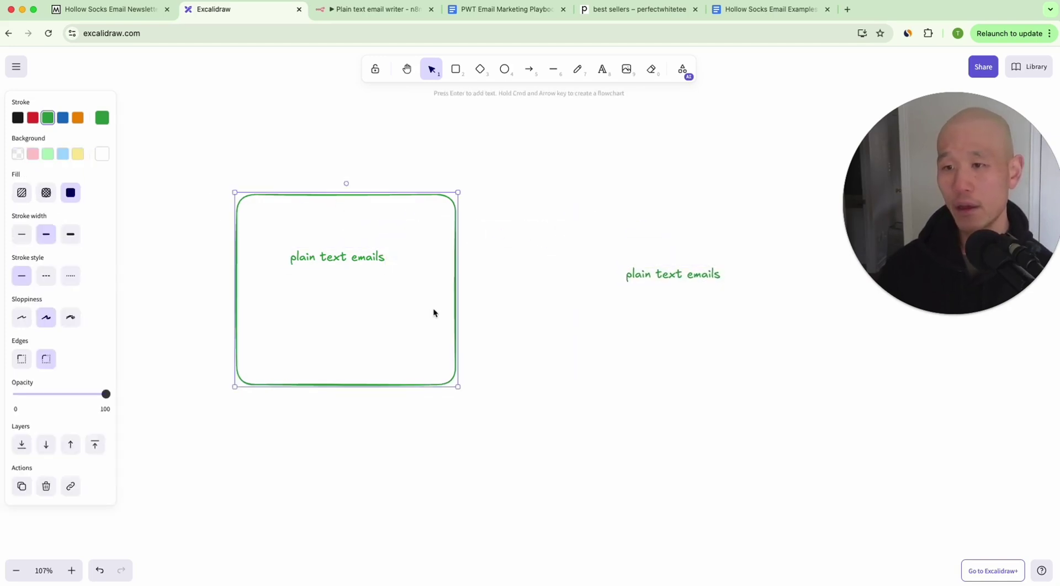
pyautogui.keyDown('alt'); pyautogui.moveTo(433, 312); pyautogui.dragTo(674, 305); pyautogui.keyUp('alt')
# Step: Set the stroke color of the copied label and the copied rectangle to red
pyautogui.click(673, 275)
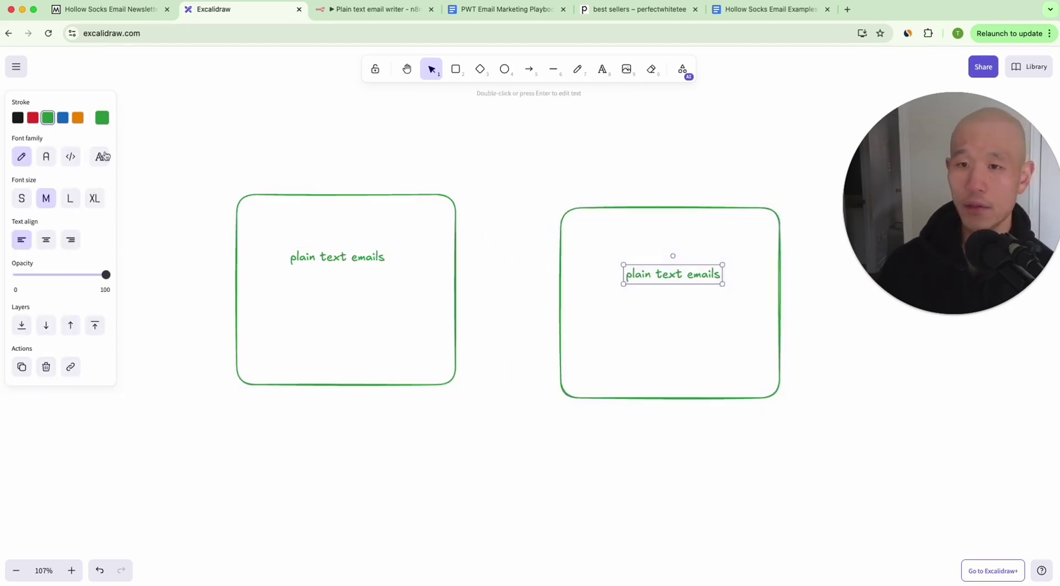
pyautogui.click(33, 118)
pyautogui.click(591, 340)
pyautogui.click(33, 119)
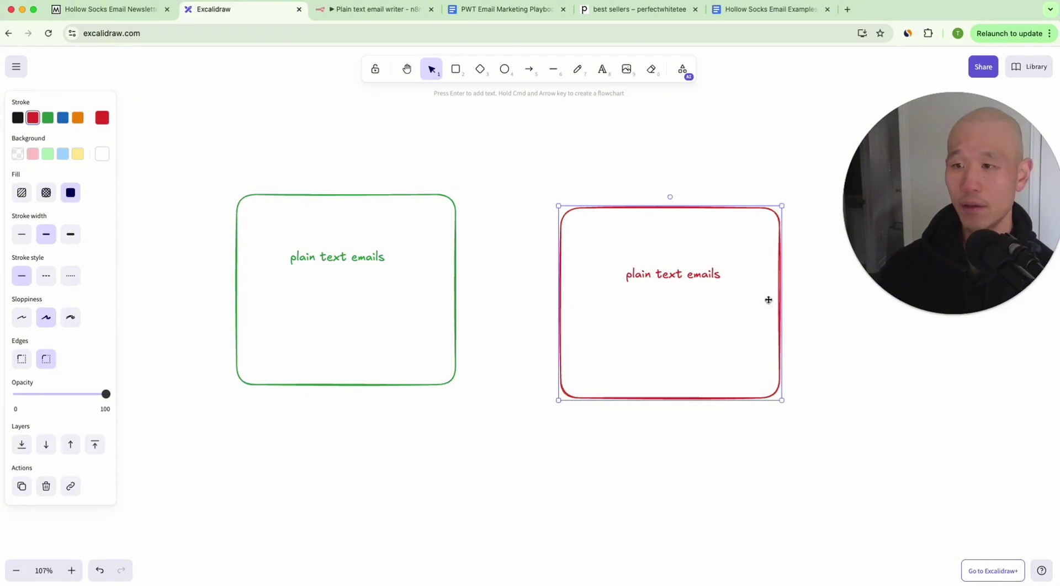
# Step: Change the red label's text to "image emails"
pyautogui.doubleClick(669, 277)
pyautogui.write('image emails')
pyautogui.click(504, 394)
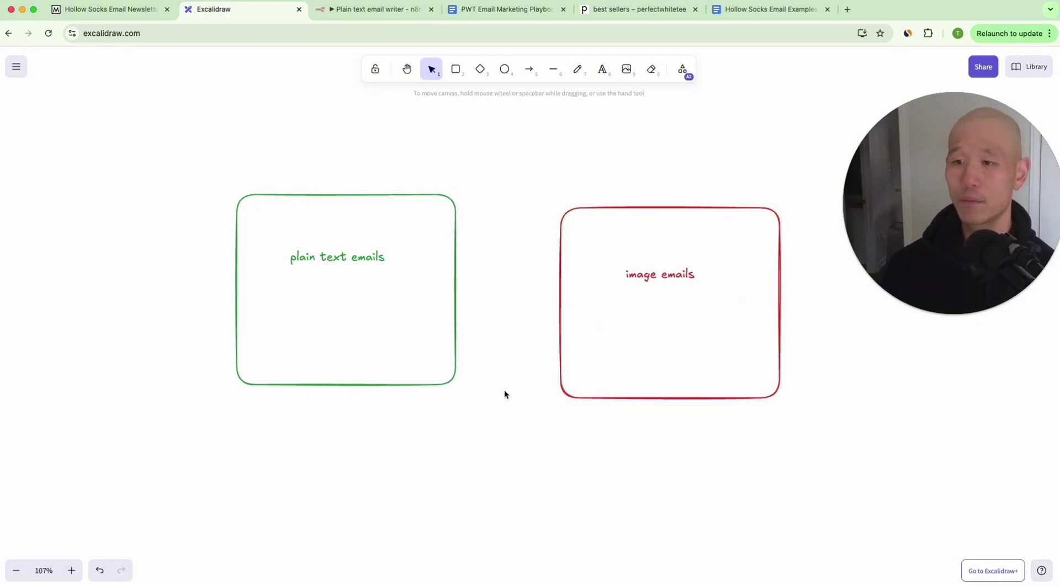
# Step: Move the red rectangle nearly level with the green one, keeping the "image emails" label inside it
pyautogui.moveTo(645, 331); pyautogui.dragTo(624, 300)
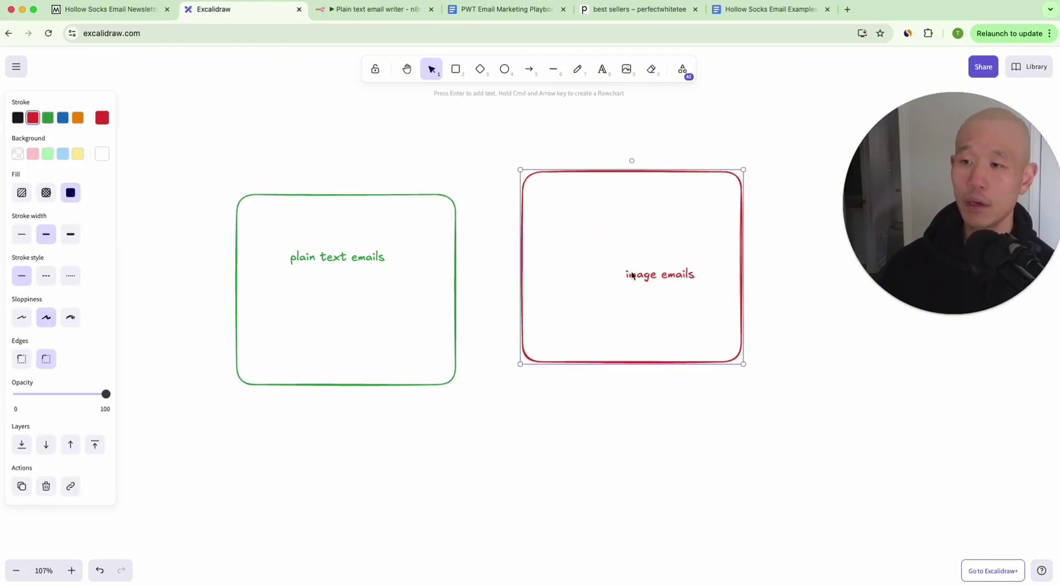
pyautogui.click(632, 274)
pyautogui.moveTo(623, 214); pyautogui.dragTo(636, 234)
pyautogui.click(804, 356)
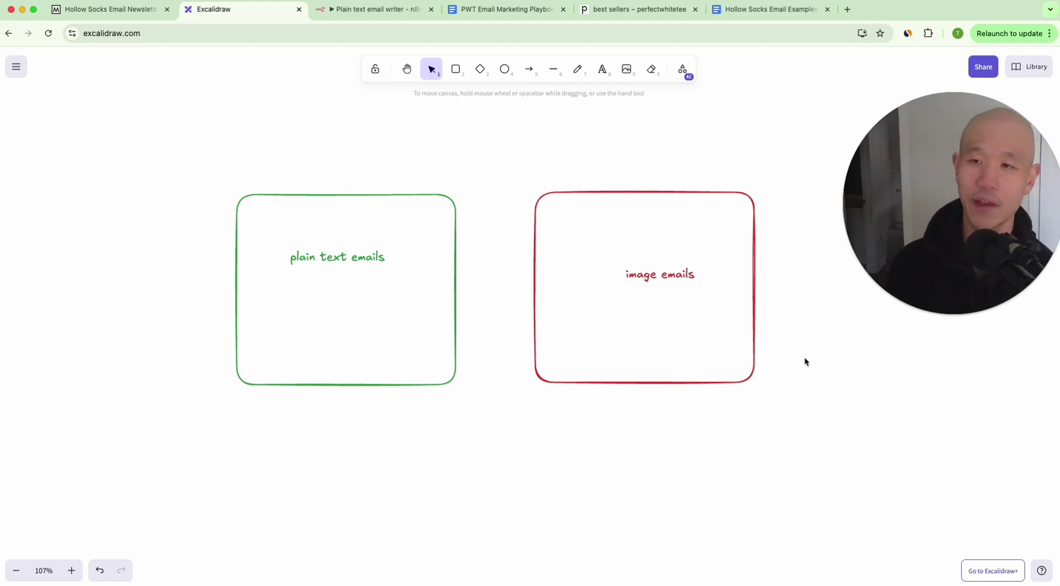
# Step: Switch to the Hollow Socks page on Milled and look through the brand's recent plain-text and image emails
pyautogui.click(143, 12)
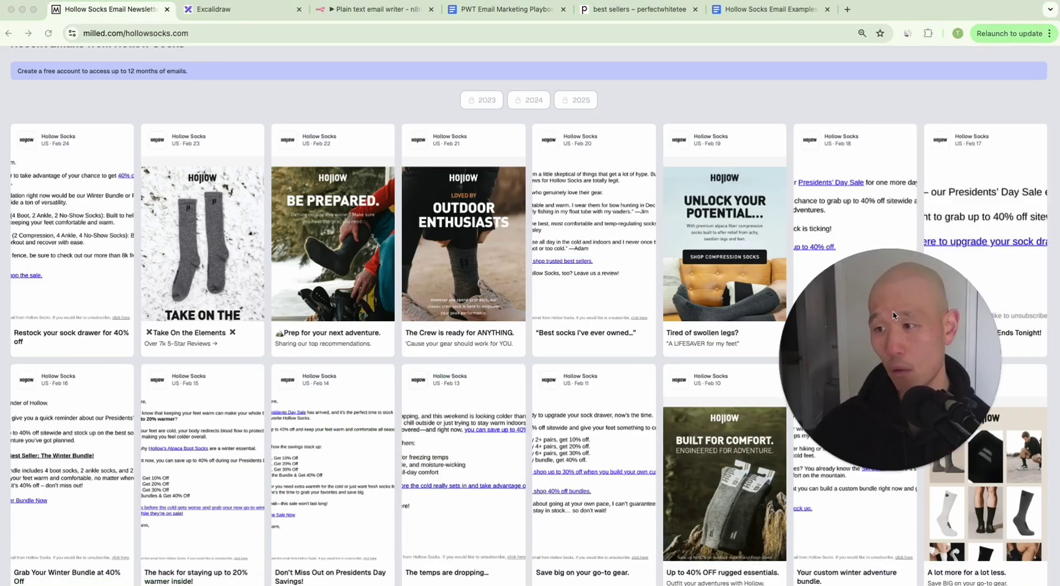
pyautogui.moveTo(892, 310); pyautogui.dragTo(938, 381)
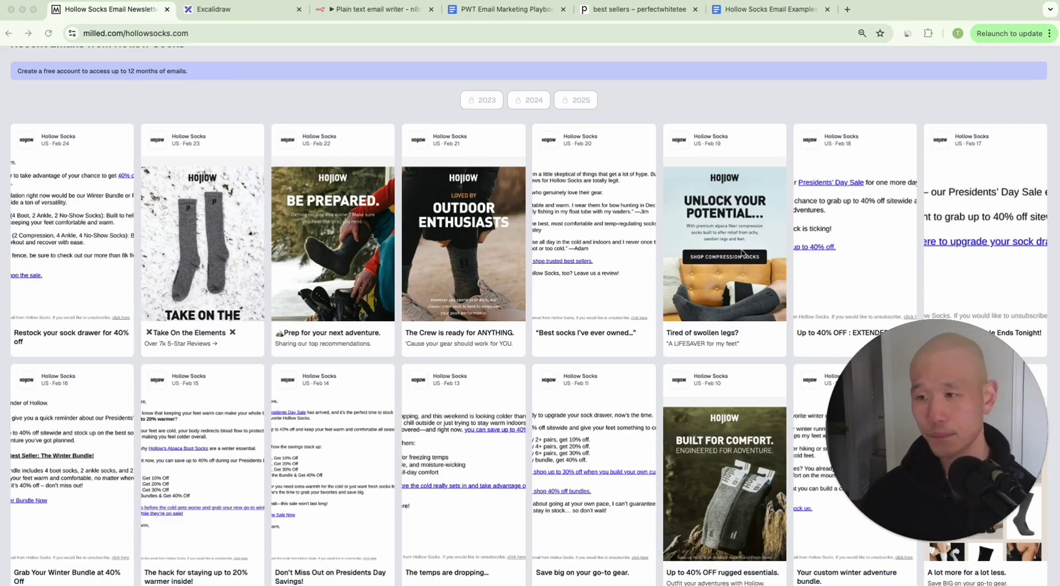
pyautogui.scroll(-12, 742, 253)
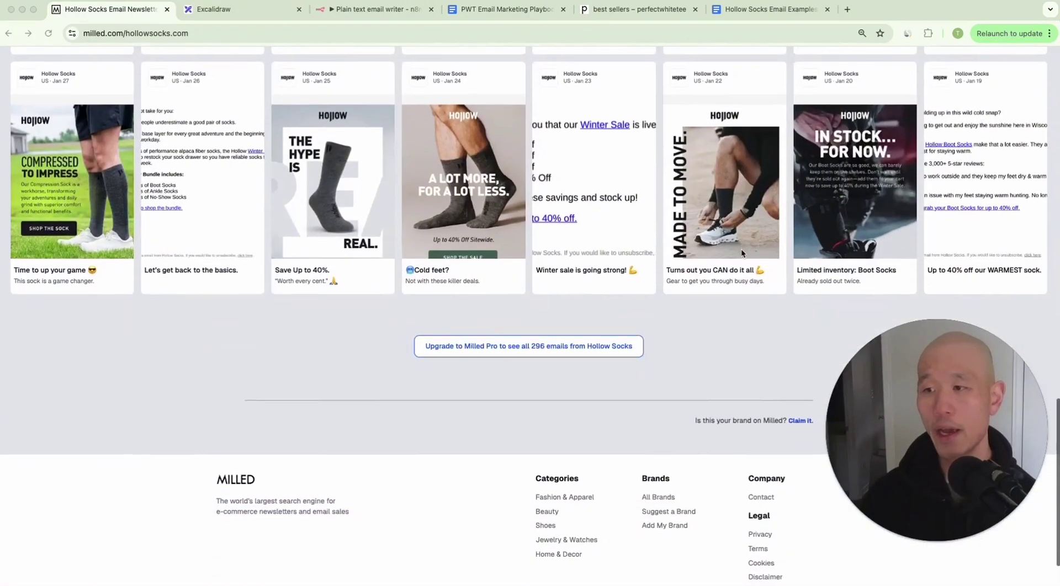
pyautogui.scroll(1, 743, 253)
pyautogui.scroll(1, 856, 196)
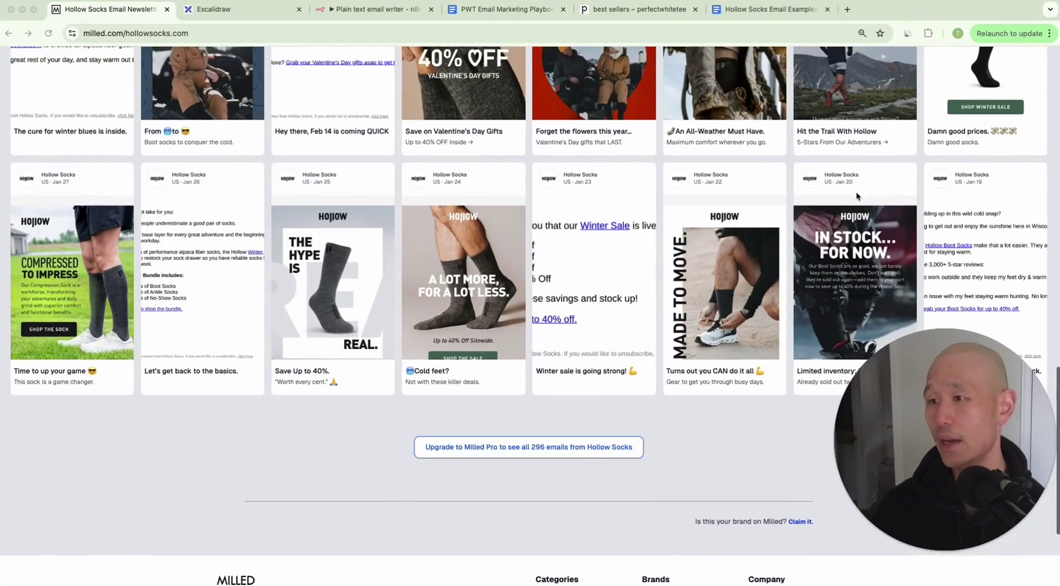
pyautogui.scroll(1, 856, 191)
pyautogui.scroll(3, 922, 260)
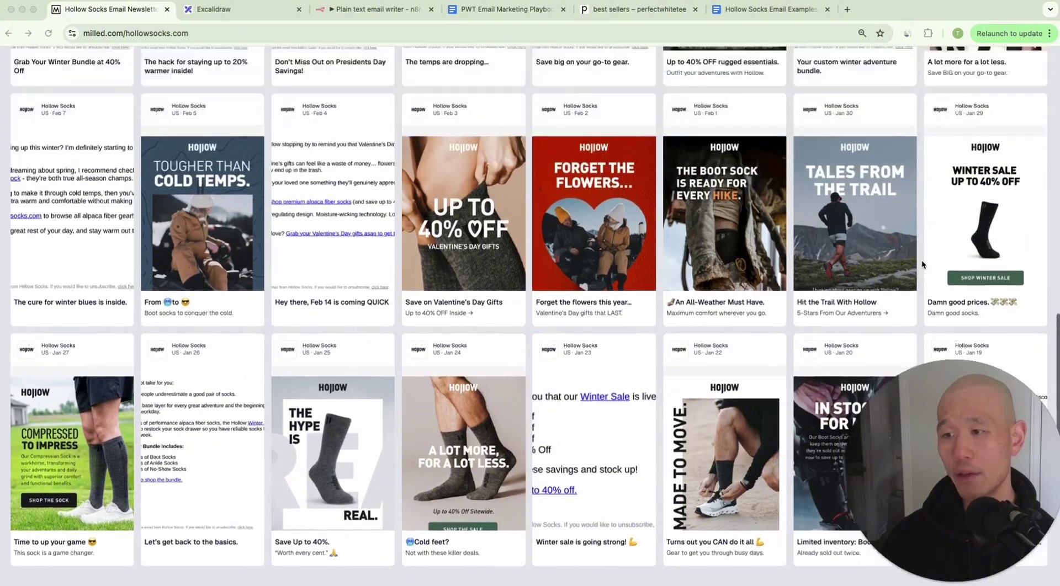
pyautogui.scroll(8, 922, 260)
pyautogui.scroll(-10, 922, 260)
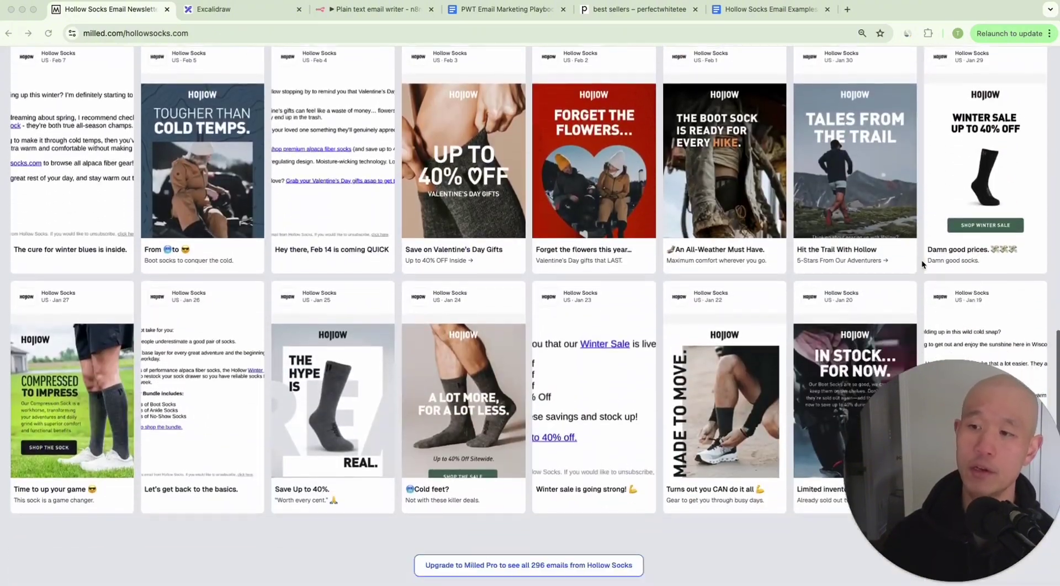
# Step: Review the January and February Hollow Socks emails, comparing plain-text and image designs across the rows
pyautogui.scroll(-2, 921, 260)
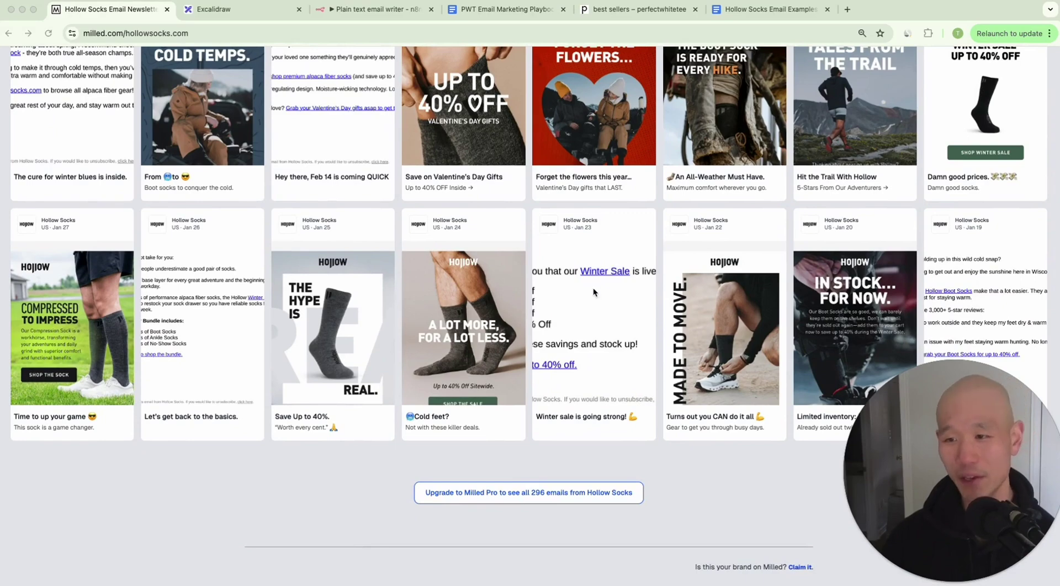
pyautogui.scroll(4, 197, 296)
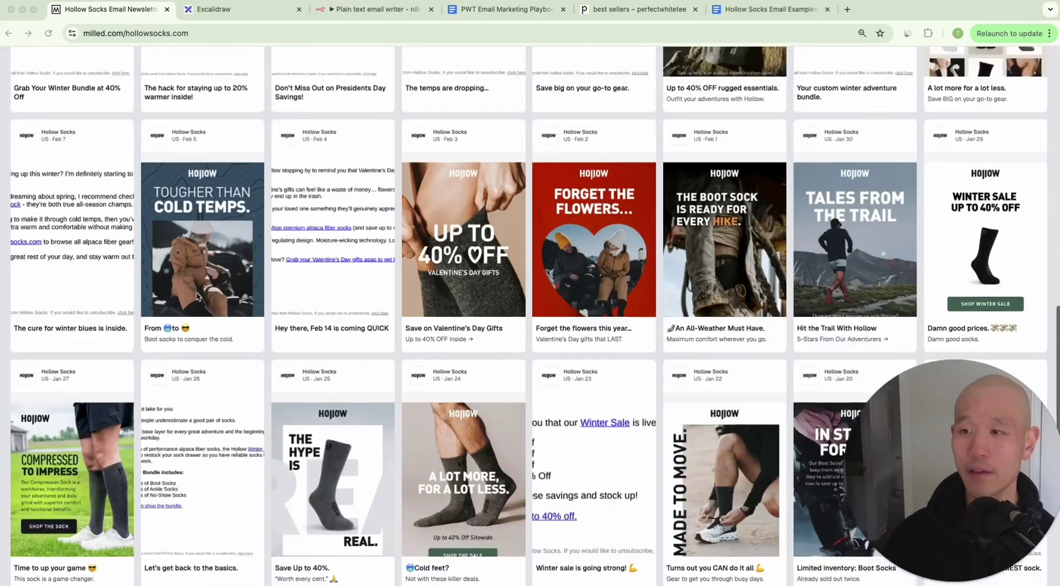
pyautogui.scroll(7, 197, 292)
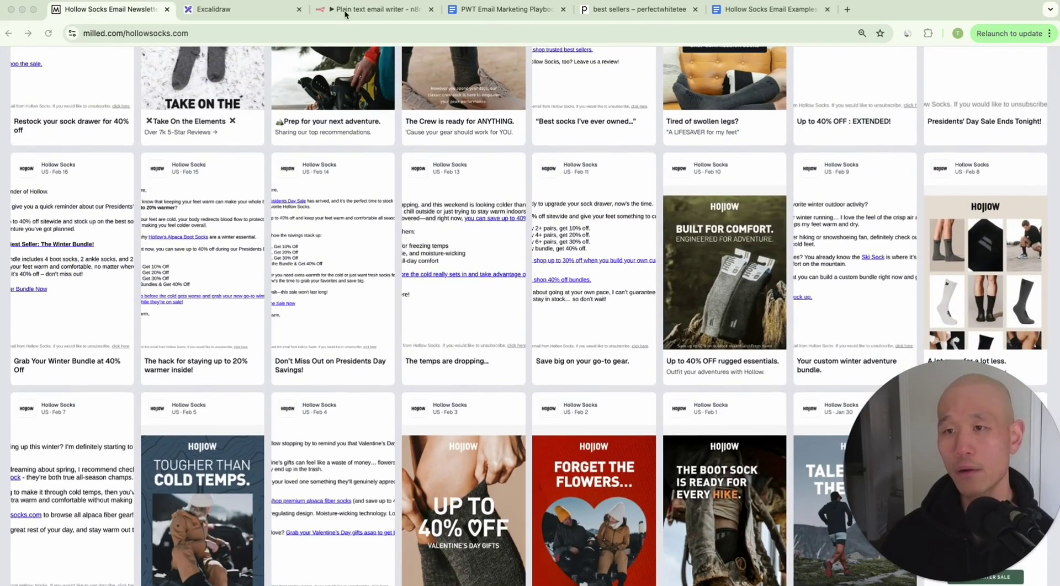
pyautogui.scroll(3, 395, 101)
pyautogui.click(369, 9)
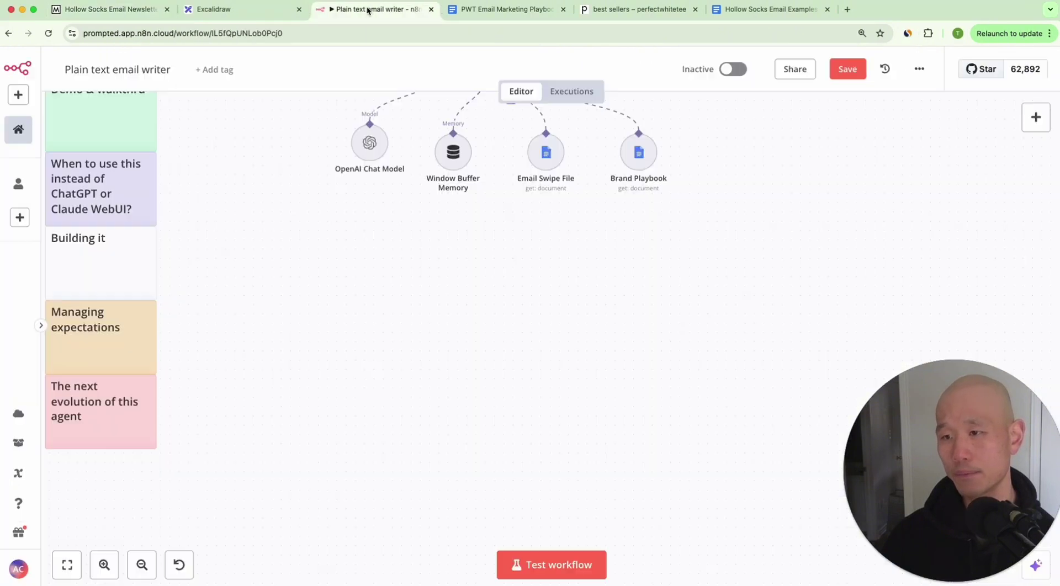
pyautogui.click(124, 12)
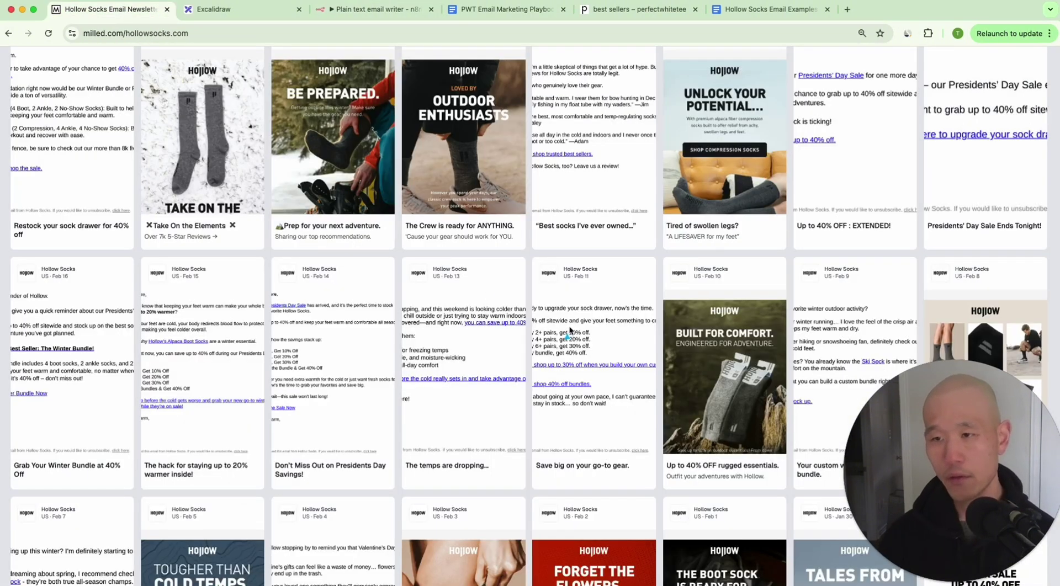
# Step: Point out plain-text emails with annotation arrows, including those dated Feb 9, Feb 11, Feb 13, Feb 14 and Feb 15
pyautogui.moveTo(376, 471); pyautogui.dragTo(358, 381)
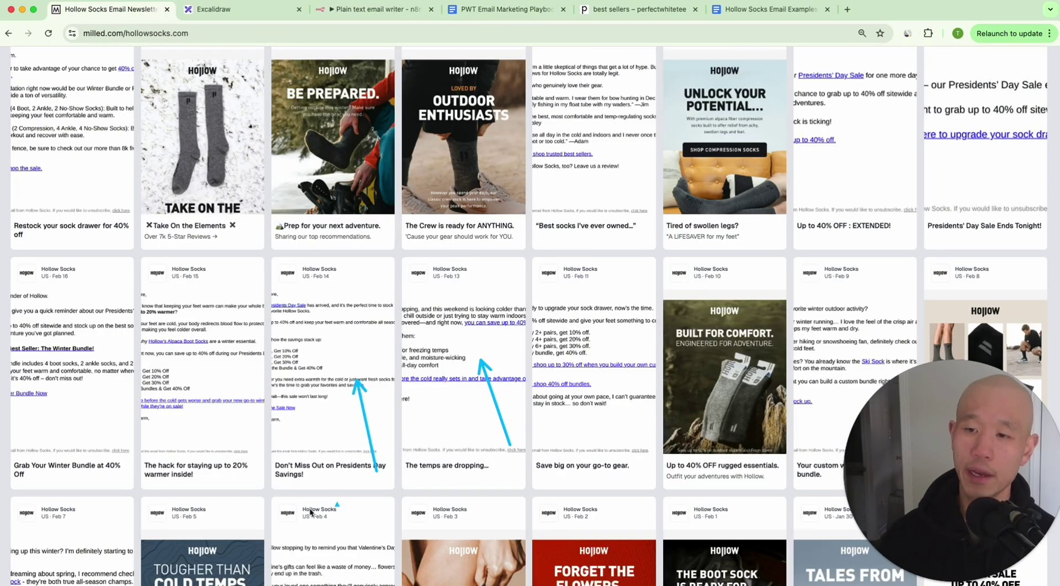
pyautogui.moveTo(233, 521); pyautogui.dragTo(233, 385)
pyautogui.moveTo(581, 494); pyautogui.dragTo(581, 400)
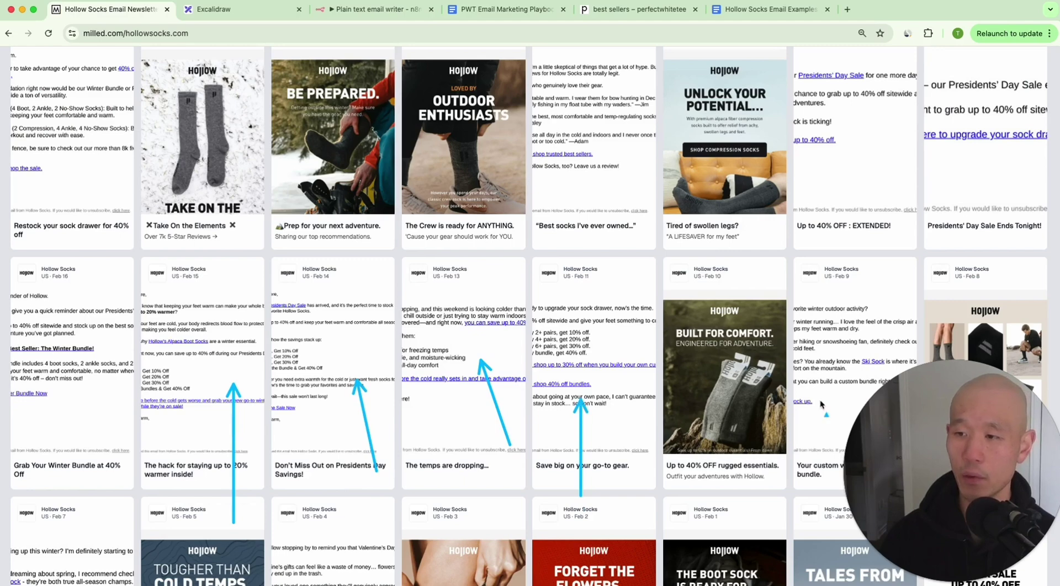
pyautogui.moveTo(898, 247); pyautogui.dragTo(898, 303)
pyautogui.scroll(5, 895, 294)
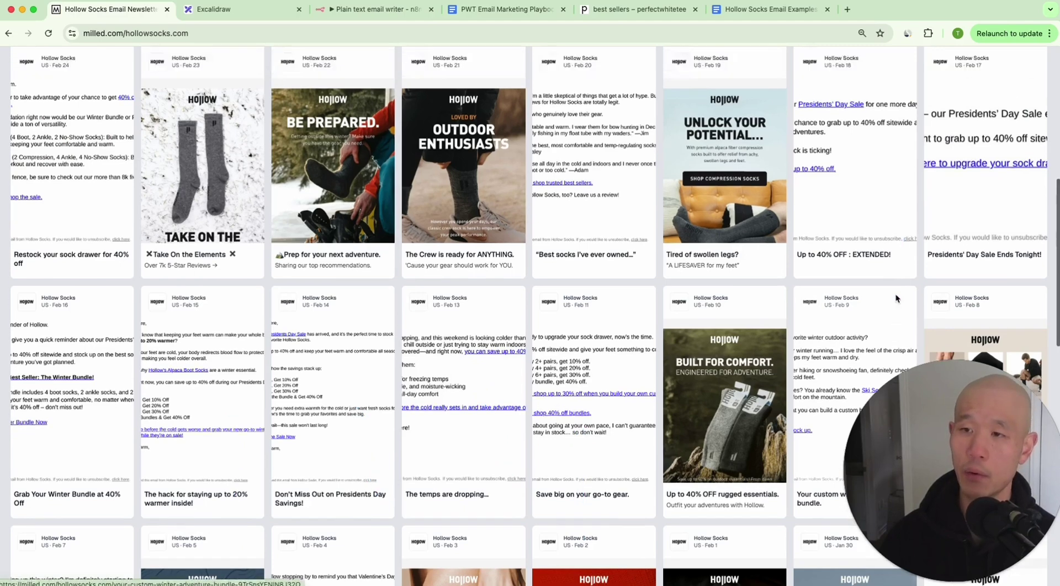
pyautogui.moveTo(639, 395); pyautogui.dragTo(501, 411)
pyautogui.moveTo(320, 283); pyautogui.dragTo(321, 433)
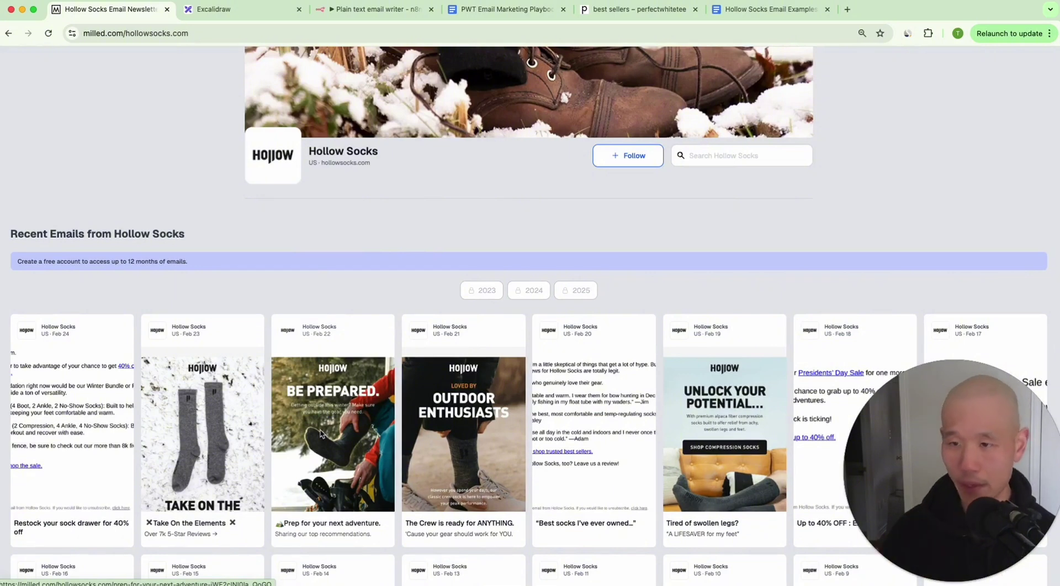
# Step: Mark the plain-text emails dated Feb 4, Jan 26, Feb 18 and Feb 20 with annotation arrows
pyautogui.scroll(-6, 513, 345)
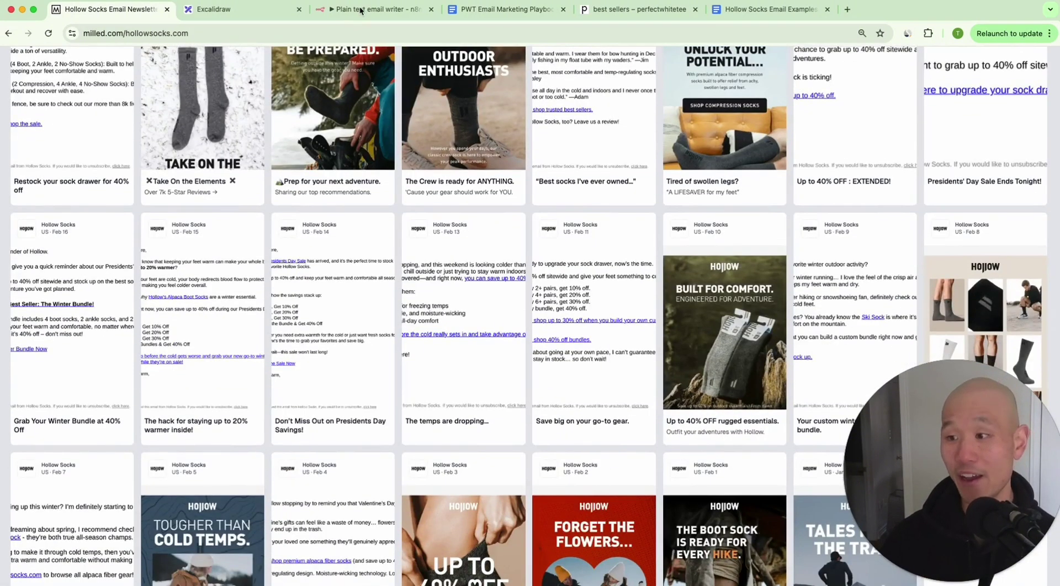
pyautogui.scroll(-8, 556, 366)
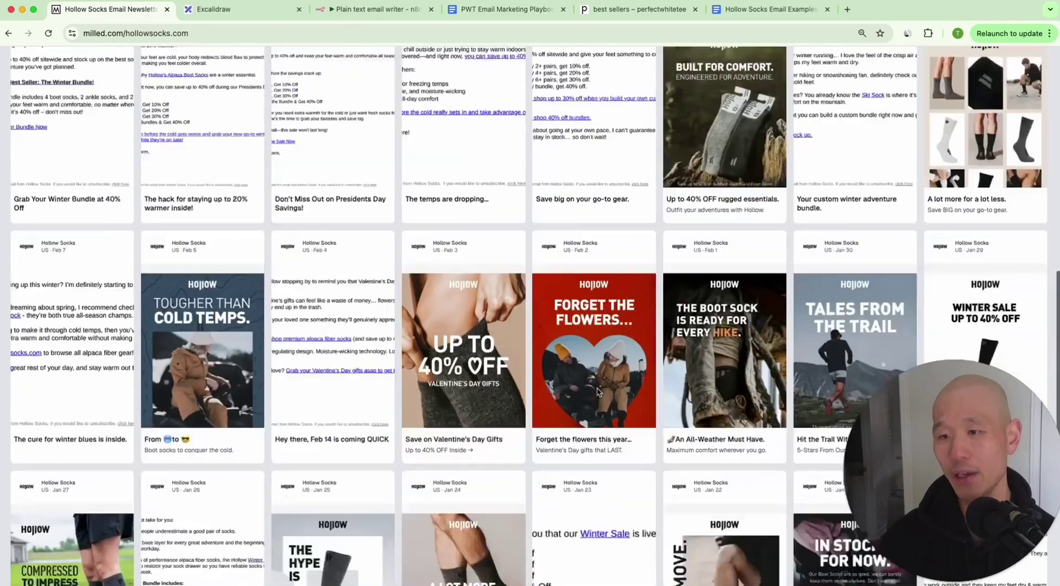
pyautogui.moveTo(402, 307); pyautogui.dragTo(381, 198)
pyautogui.moveTo(236, 500); pyautogui.dragTo(232, 390)
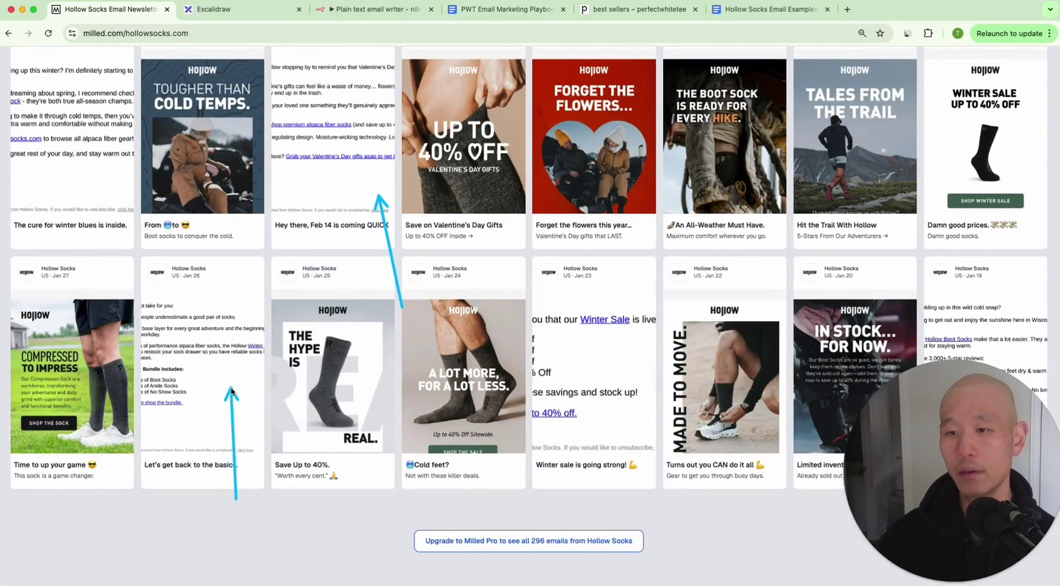
pyautogui.scroll(10, 624, 469)
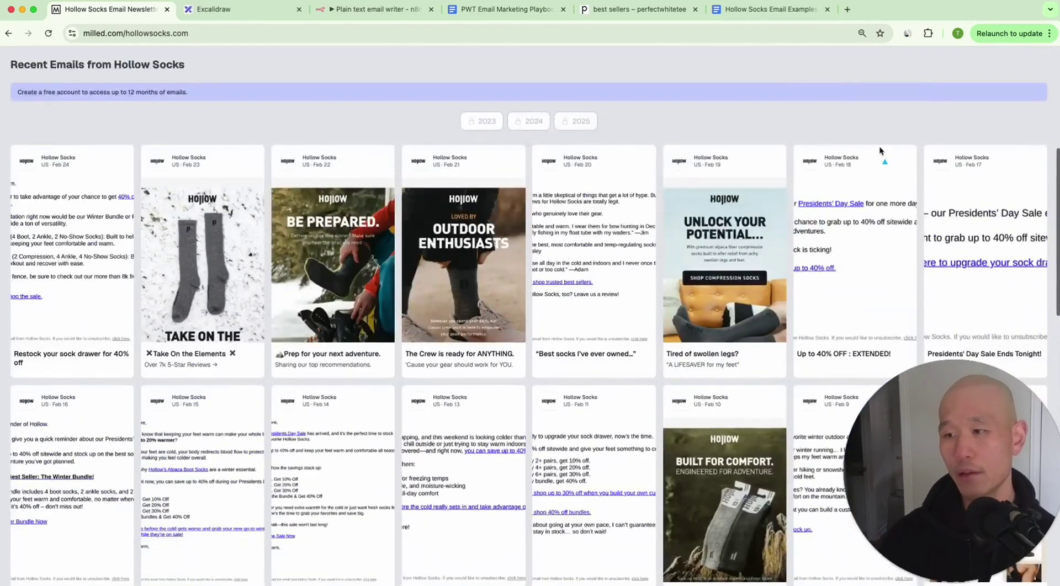
pyautogui.moveTo(879, 147); pyautogui.dragTo(872, 243)
pyautogui.moveTo(618, 99); pyautogui.dragTo(618, 204)
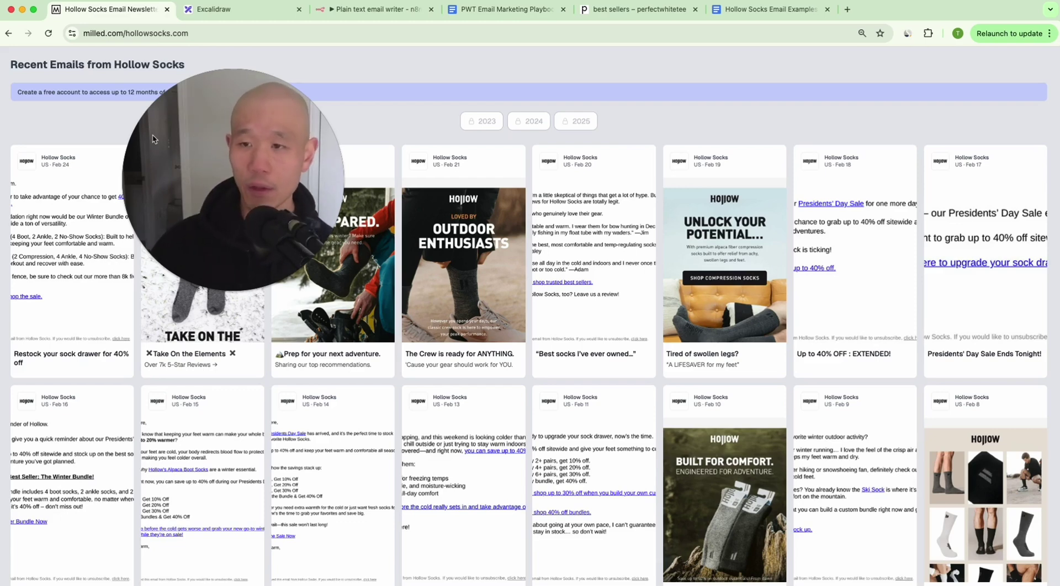
pyautogui.moveTo(153, 139); pyautogui.dragTo(757, 302)
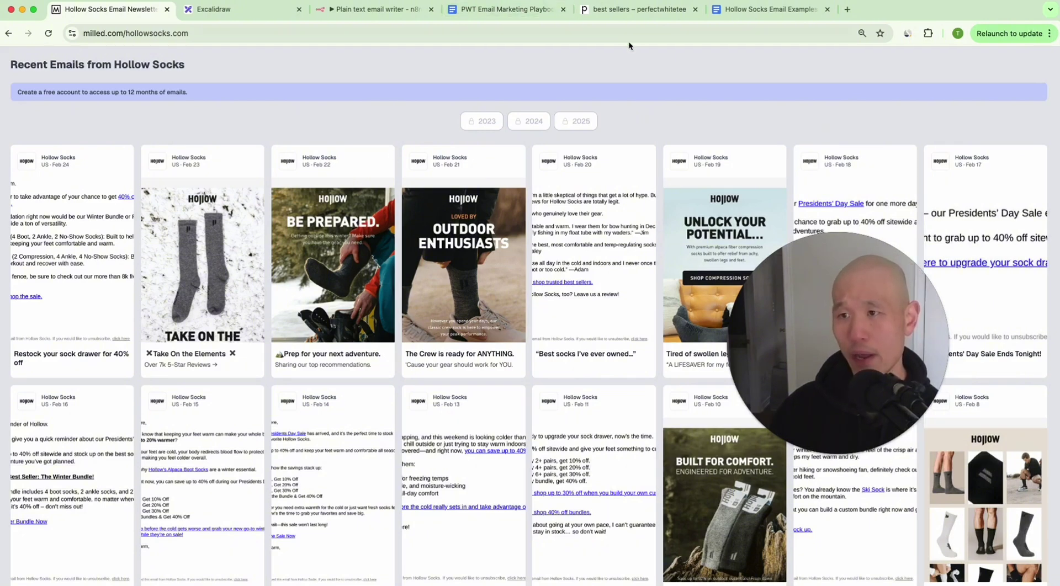
# Step: Write the on-screen annotation "$200k- $300k" above the recent emails and clear it
pyautogui.click(276, 117)
pyautogui.write('$20')
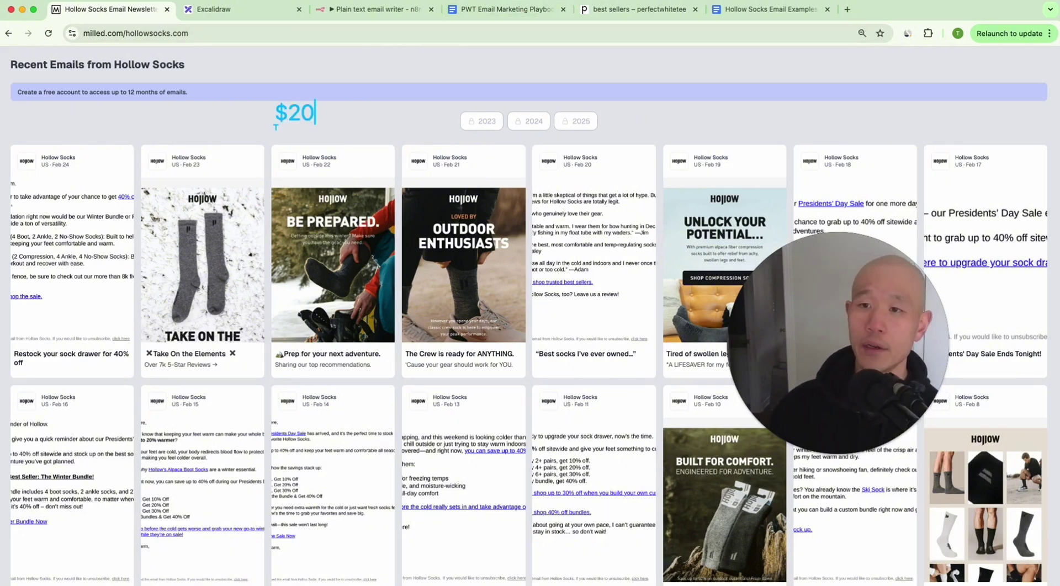
pyautogui.write('0k$300k')
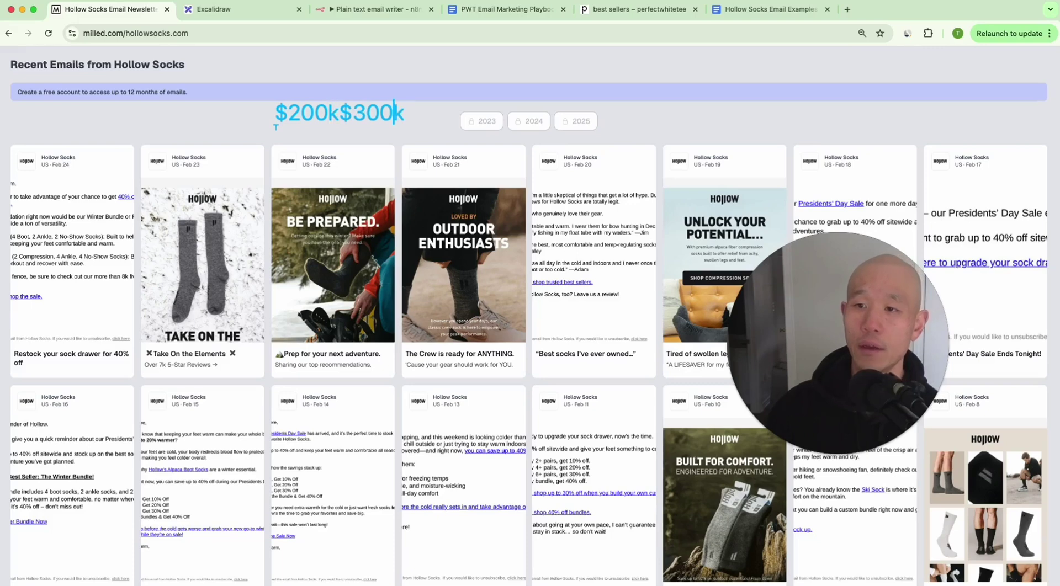
pyautogui.press('Left')
pyautogui.press('Left')
pyautogui.press('Left')
pyautogui.press('Left')
pyautogui.write('-')
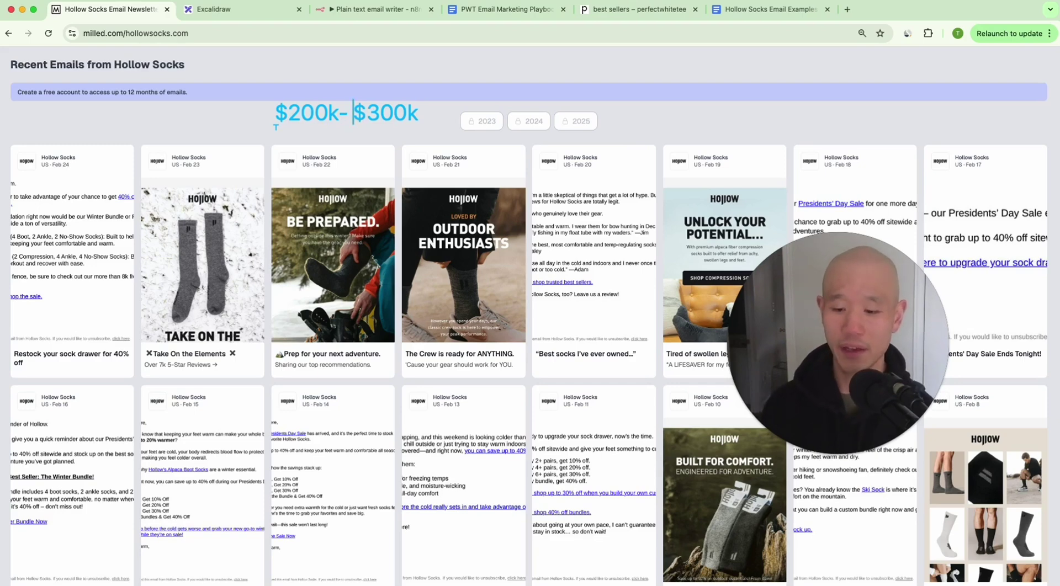
pyautogui.press('Escape')
pyautogui.press('BackSpace')
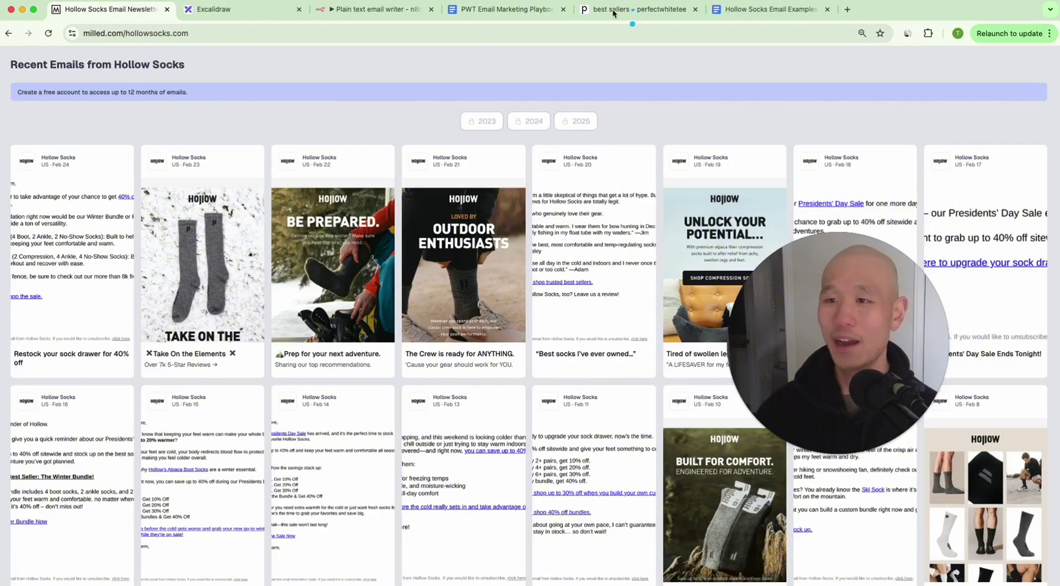
# Step: Switch to the Excalidraw diagram and place a green "$$$$$" label below the green rectangle and a red "$" below the red one
pyautogui.click(268, 17)
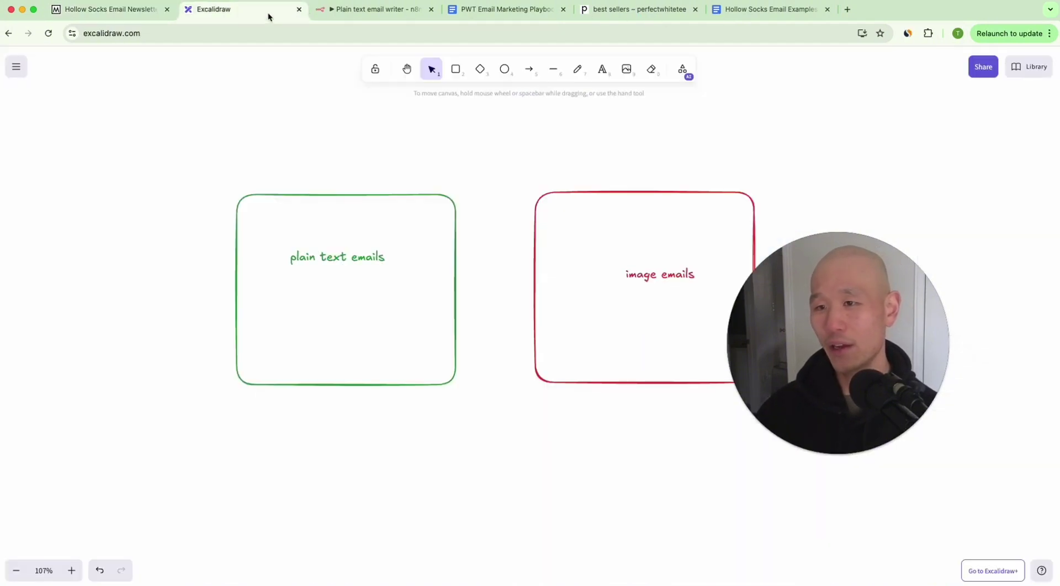
pyautogui.scroll(-6, 525, 331)
pyautogui.scroll(1, 386, 212)
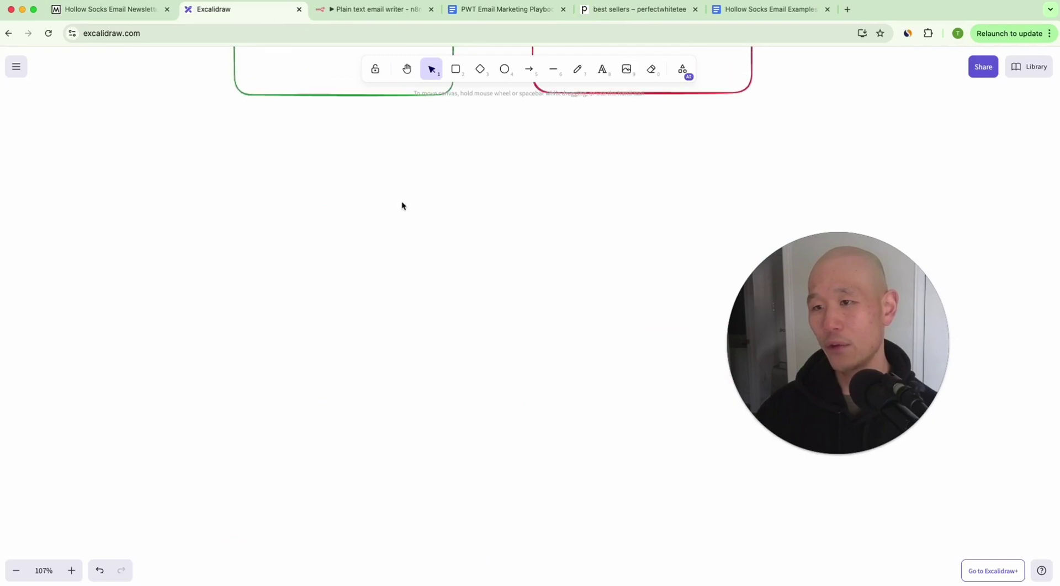
pyautogui.click(602, 70)
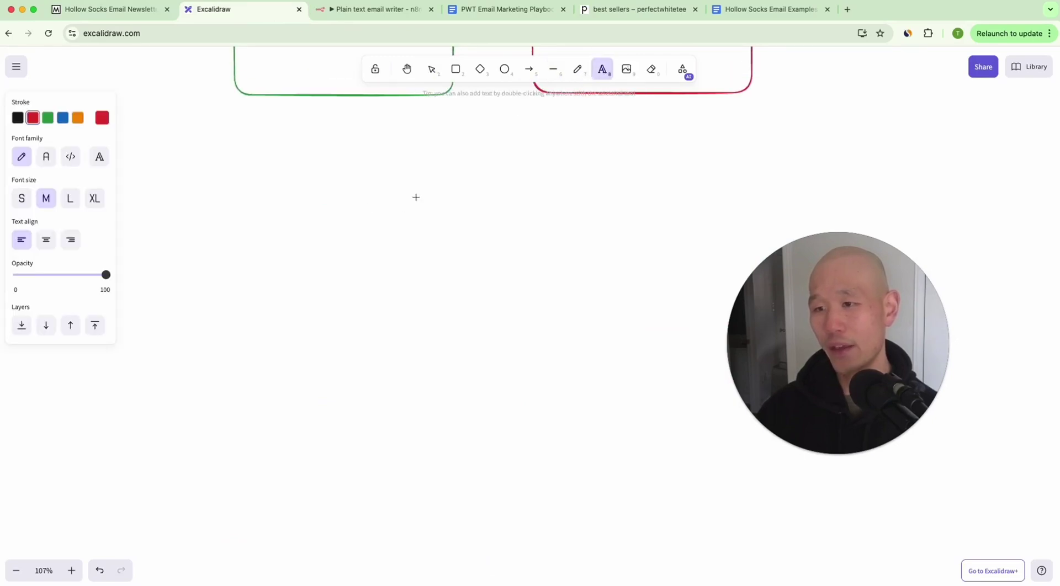
pyautogui.hotkey('ctrl', 'v')
pyautogui.moveTo(384, 216); pyautogui.dragTo(653, 115)
pyautogui.scroll(3, 651, 165)
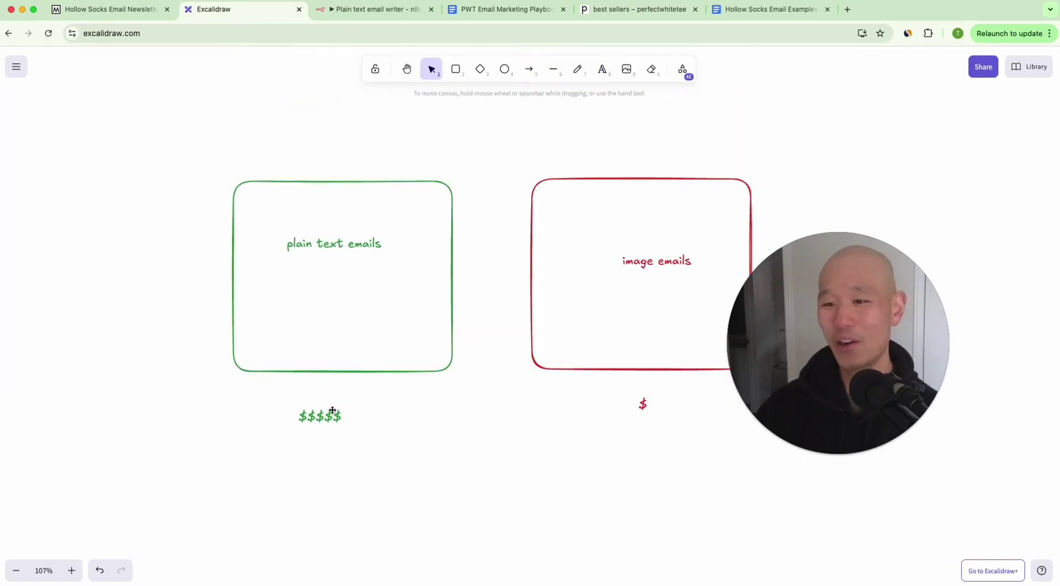
# Step: Nudge the "$$$$$" label slightly up toward the green rectangle and the "$" label slightly to the right
pyautogui.click(322, 408)
pyautogui.click(522, 404)
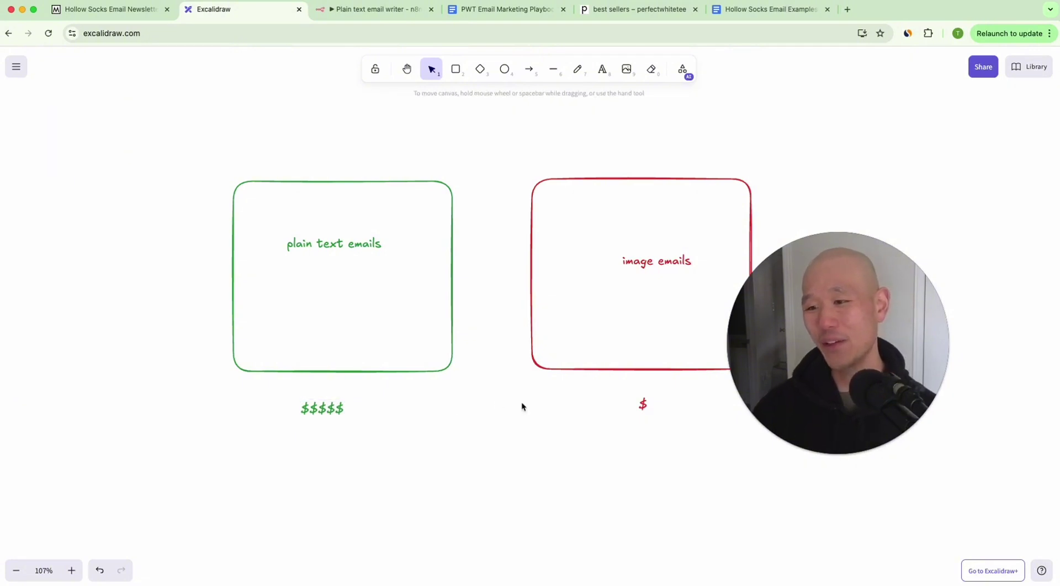
pyautogui.click(640, 403)
pyautogui.click(660, 445)
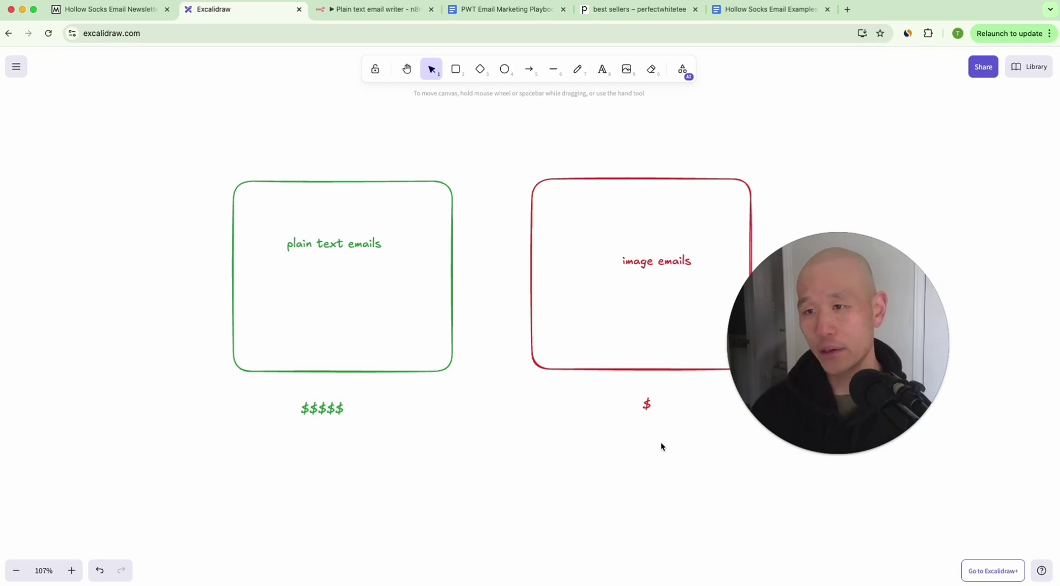
# Step: Switch to the n8n Plain text email writer workflow and point out the "Where does this fit into your business?" note with temporary arrows
pyautogui.click(344, 10)
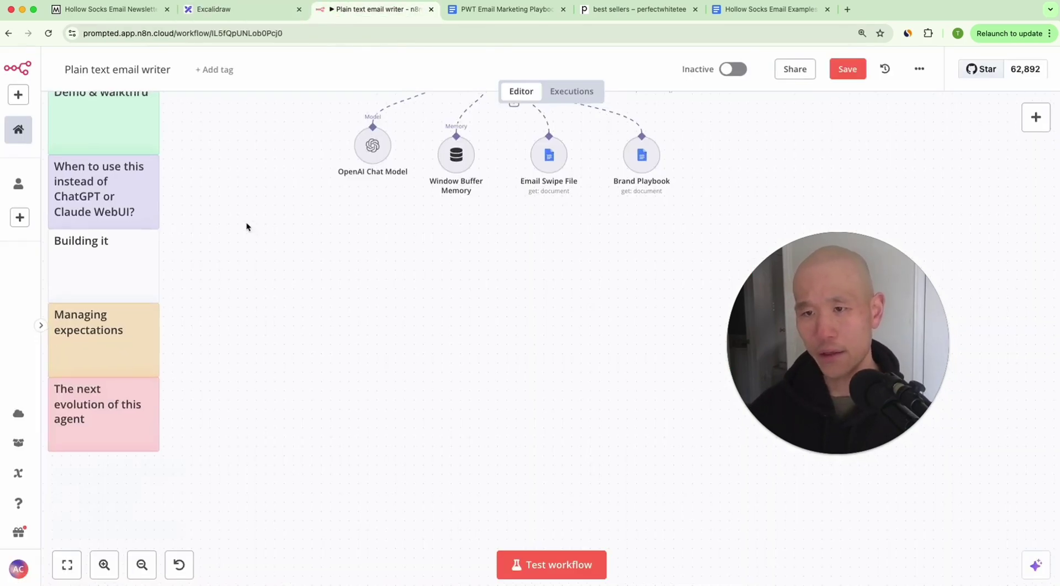
pyautogui.scroll(5, 246, 227)
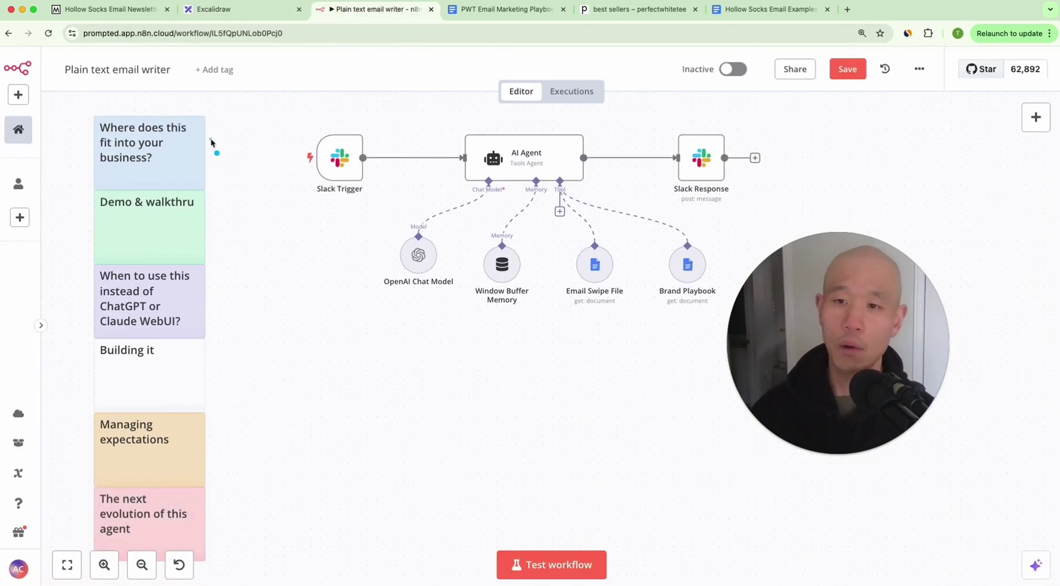
pyautogui.moveTo(210, 139); pyautogui.dragTo(337, 269)
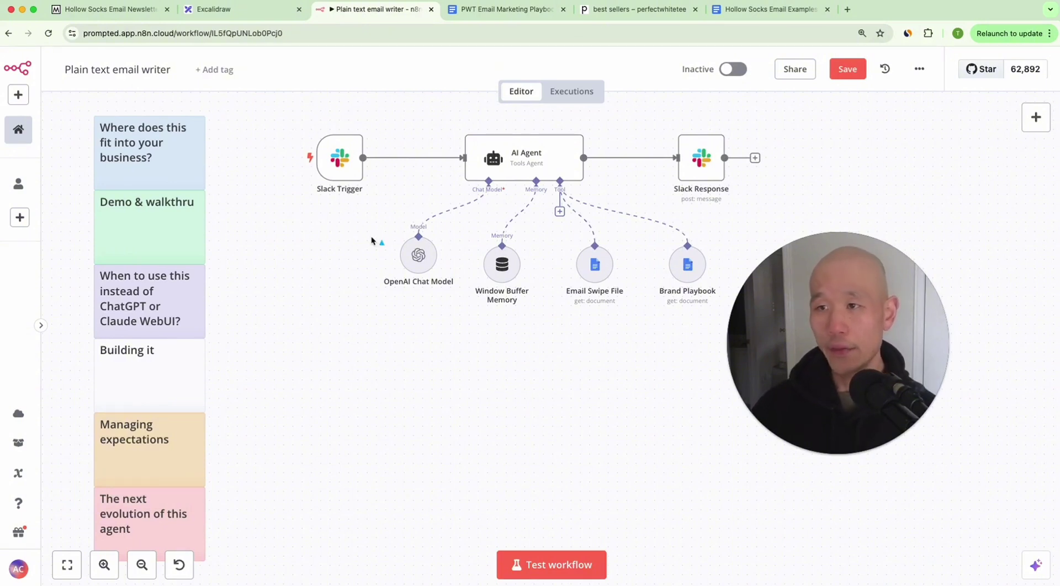
pyautogui.moveTo(371, 238); pyautogui.dragTo(233, 157)
pyautogui.moveTo(274, 330); pyautogui.dragTo(197, 160)
pyautogui.moveTo(235, 379)
pyautogui.mouseDown()
pyautogui.moveTo(197, 161)
pyautogui.moveTo(201, 187)
pyautogui.mouseUp()
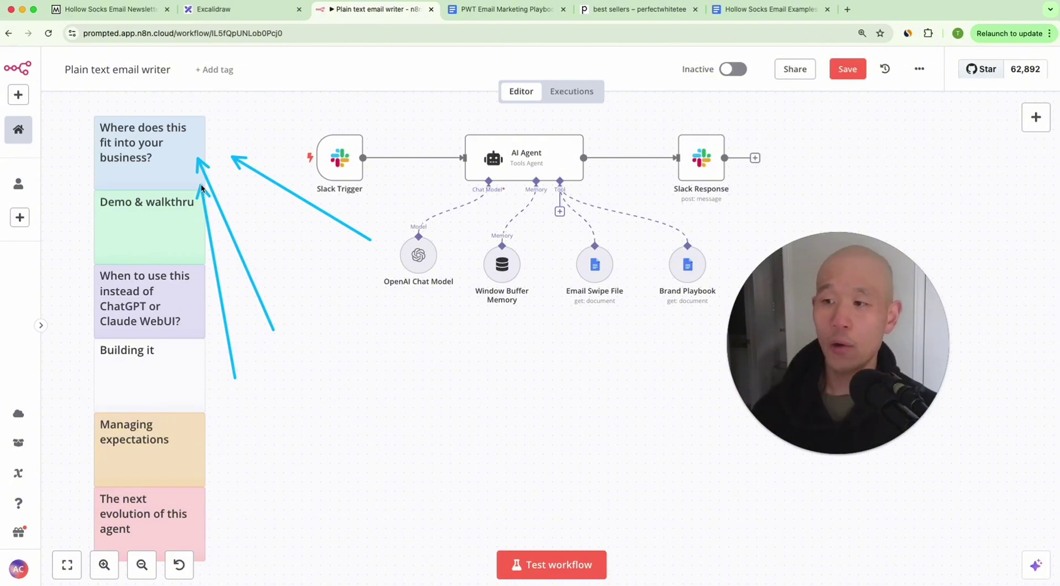
pyautogui.press('Escape')
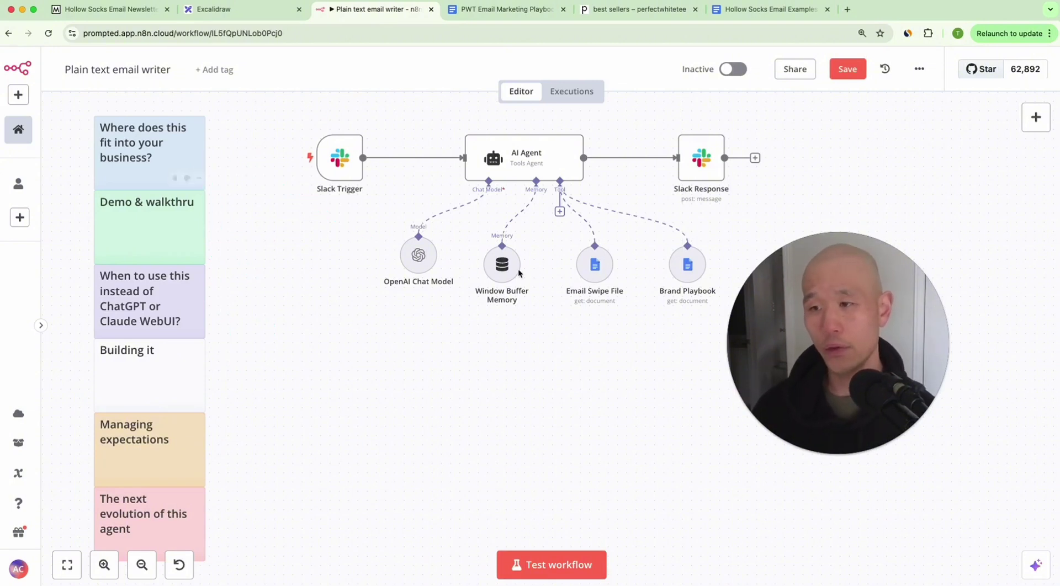
# Step: Point out the AI Agent's chat model, memory, Email Swipe File and Brand Playbook nodes with temporary arrows
pyautogui.hscroll(3, 549, 275)
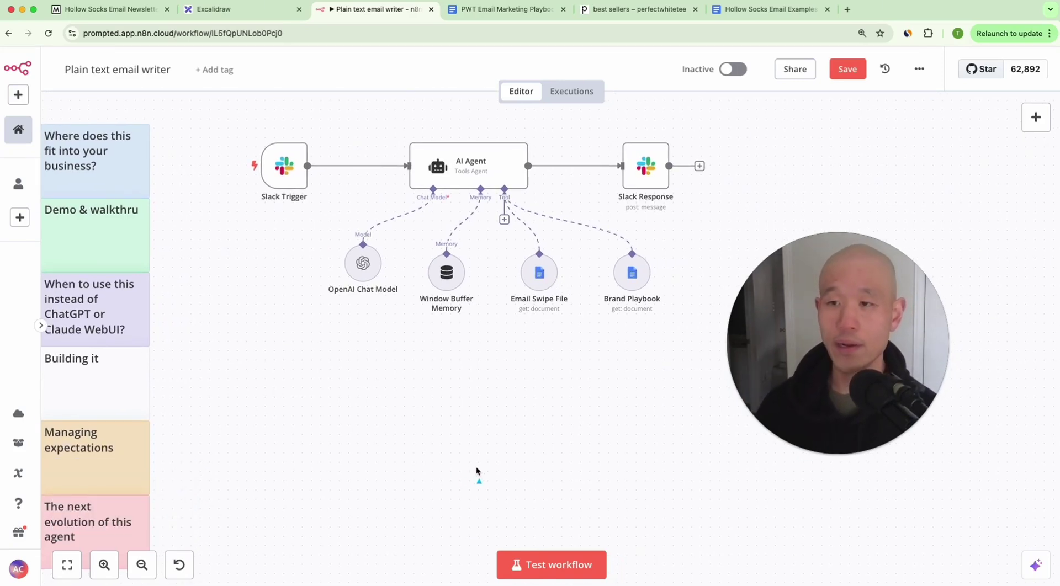
pyautogui.moveTo(390, 458); pyautogui.dragTo(394, 330)
pyautogui.moveTo(535, 482); pyautogui.dragTo(523, 379)
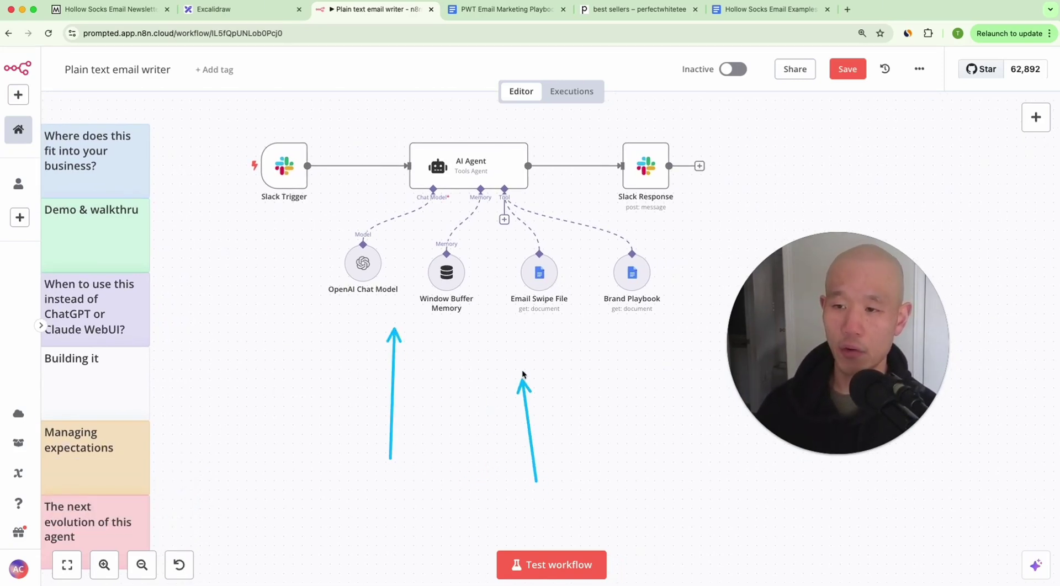
pyautogui.moveTo(662, 499); pyautogui.dragTo(584, 316)
pyautogui.moveTo(466, 446); pyautogui.dragTo(467, 335)
pyautogui.moveTo(310, 398); pyautogui.dragTo(314, 307)
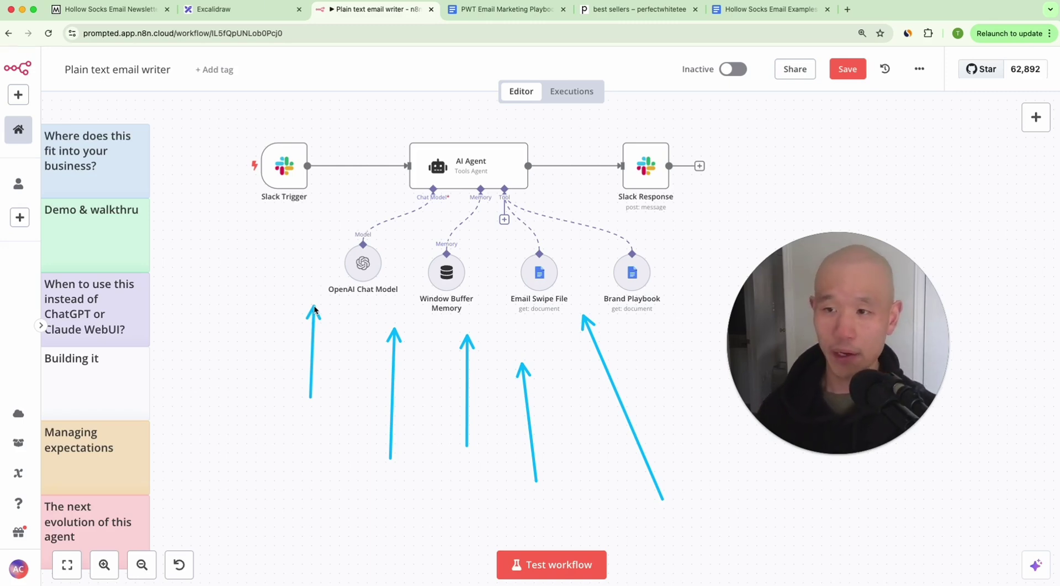
pyautogui.hscroll(1, 688, 326)
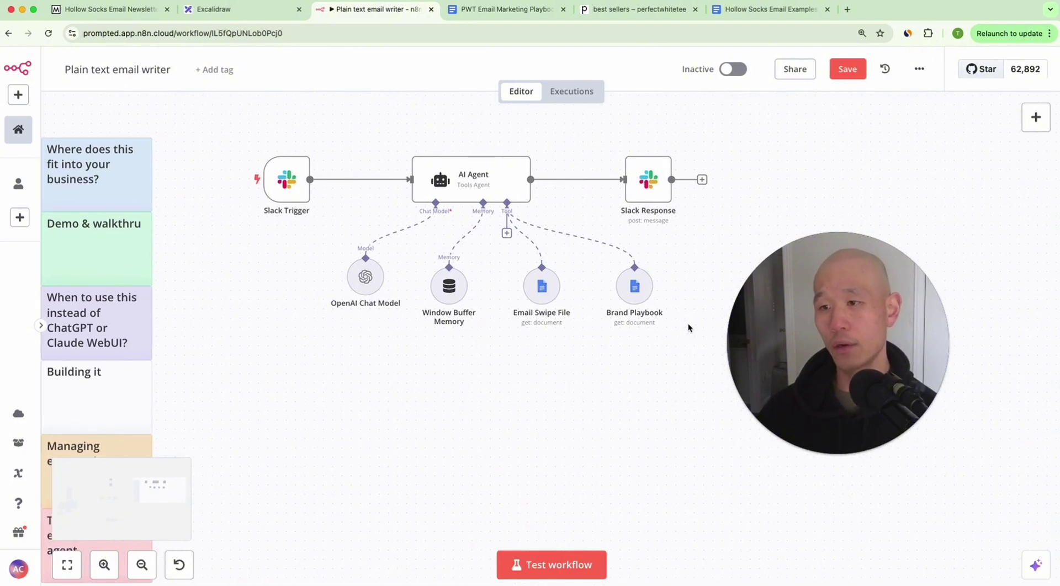
pyautogui.hscroll(1, 688, 327)
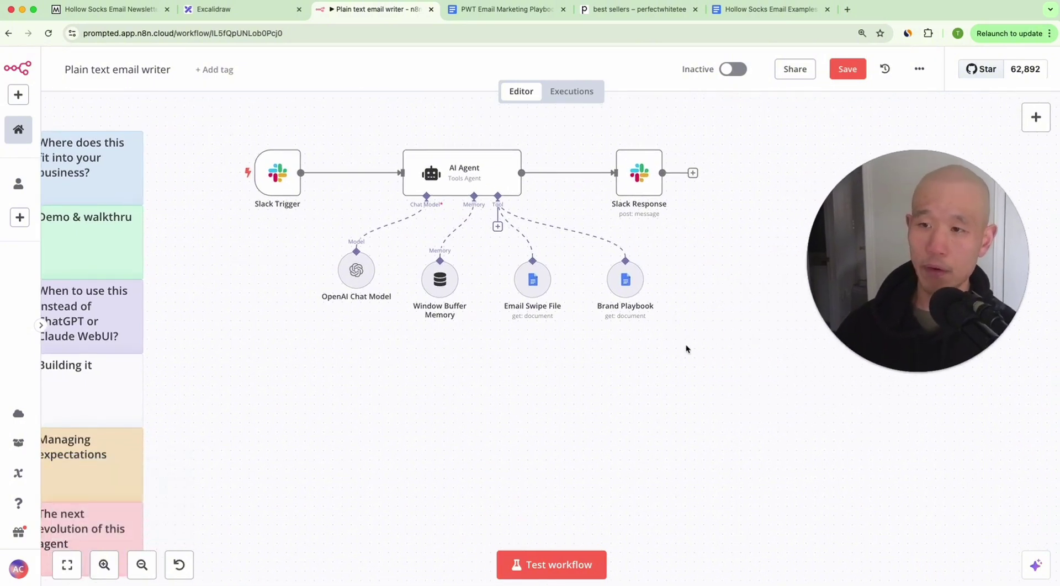
# Step: Point out the Slack Trigger, Slack Response, OpenAI Chat Model and Window Buffer Memory nodes with temporary arrows
pyautogui.hscroll(-3, 686, 349)
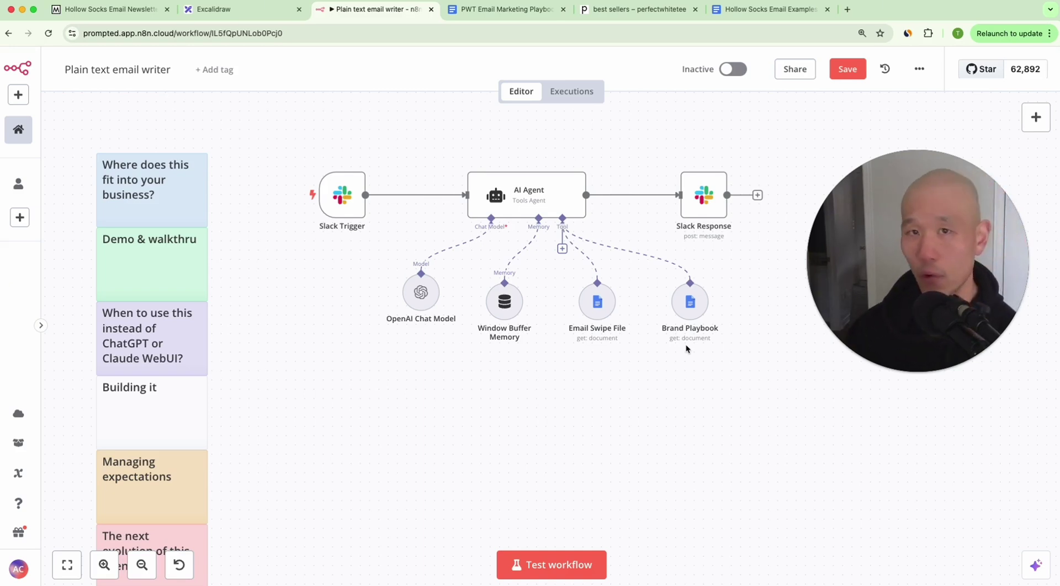
pyautogui.hscroll(-1, 685, 345)
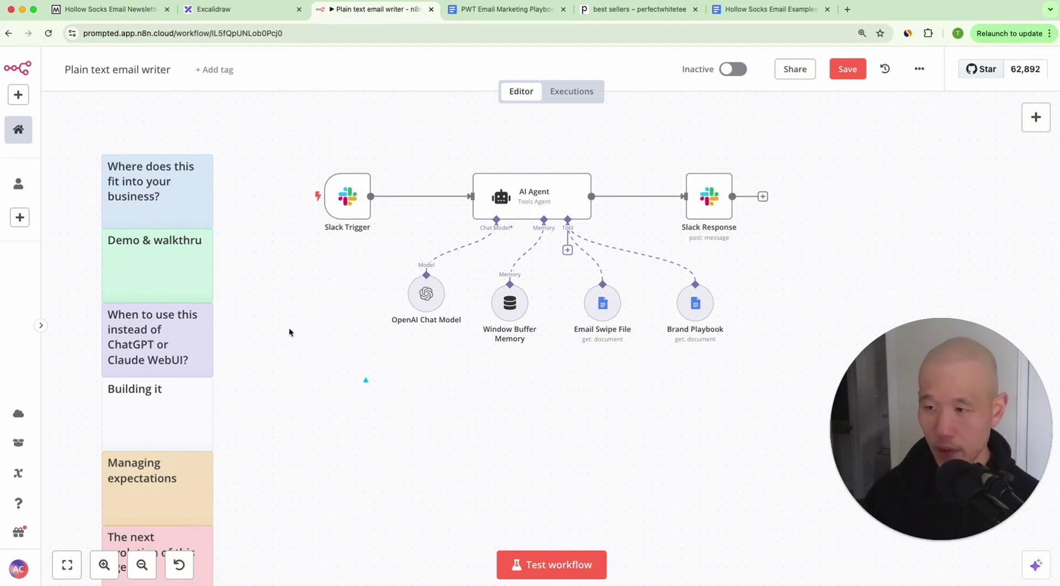
pyautogui.moveTo(364, 412); pyautogui.dragTo(348, 231)
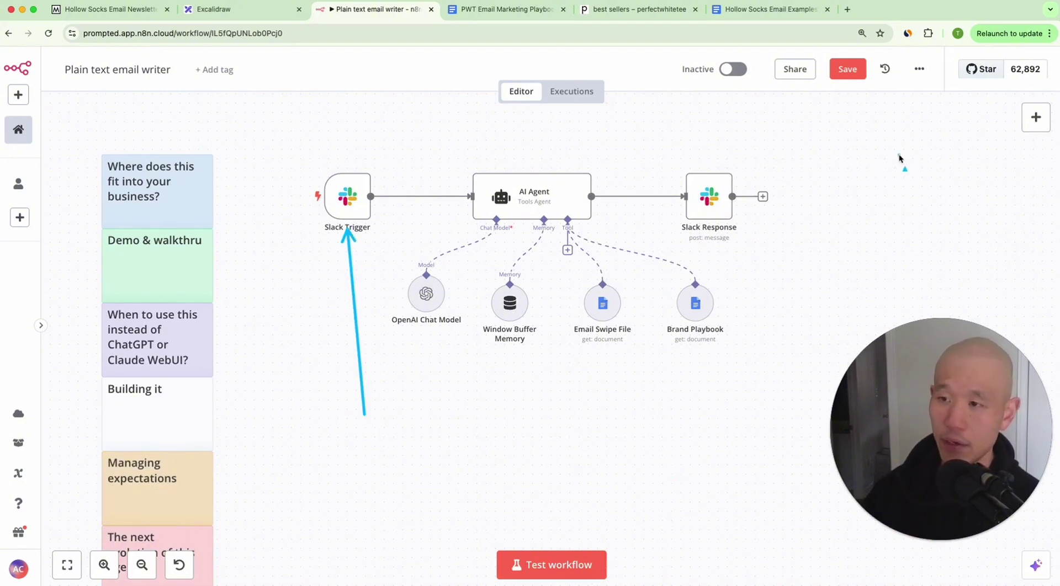
pyautogui.moveTo(898, 156); pyautogui.dragTo(790, 169)
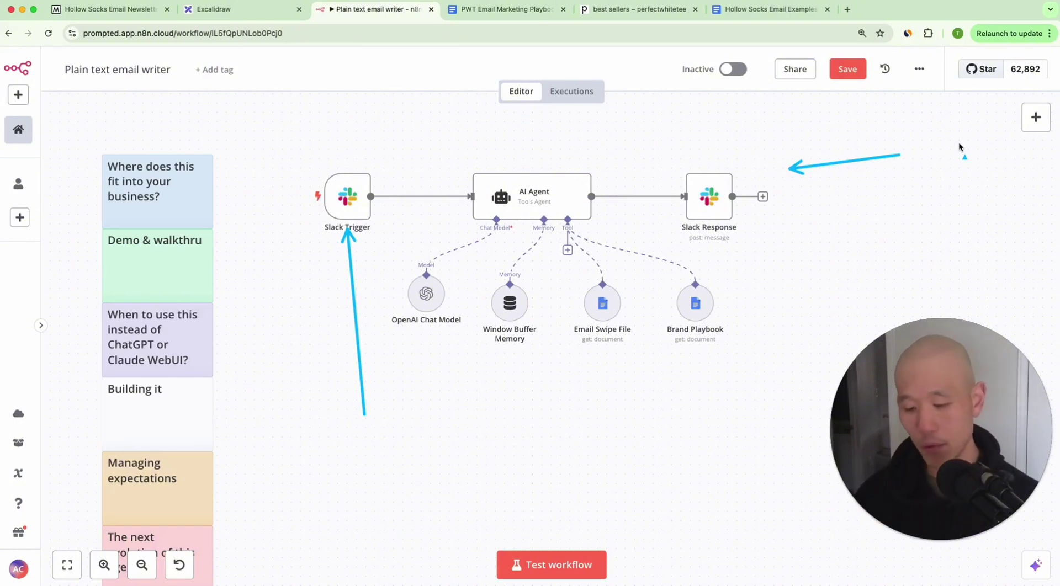
pyautogui.press('Escape')
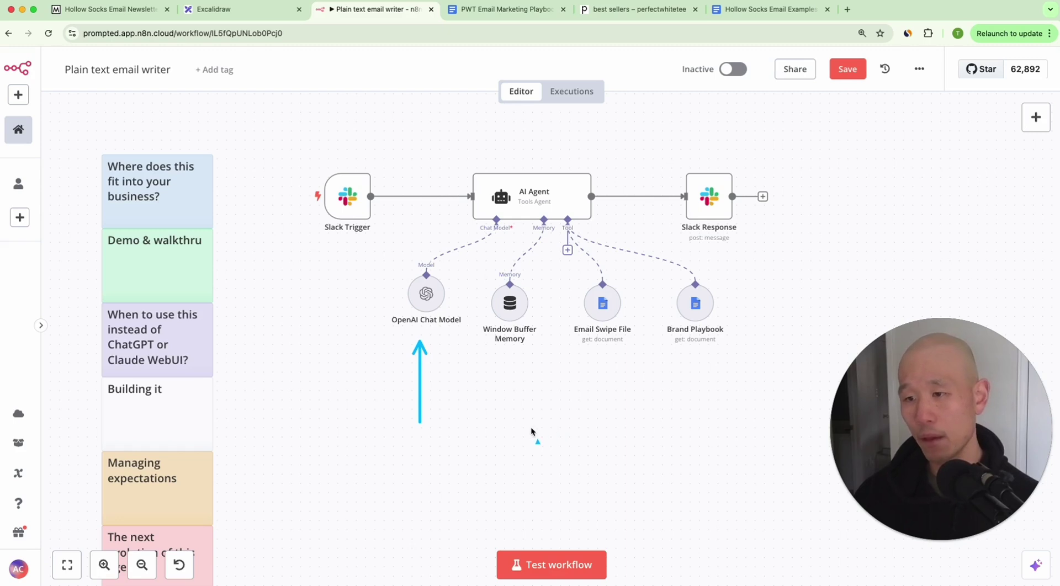
pyautogui.moveTo(531, 427); pyautogui.dragTo(512, 357)
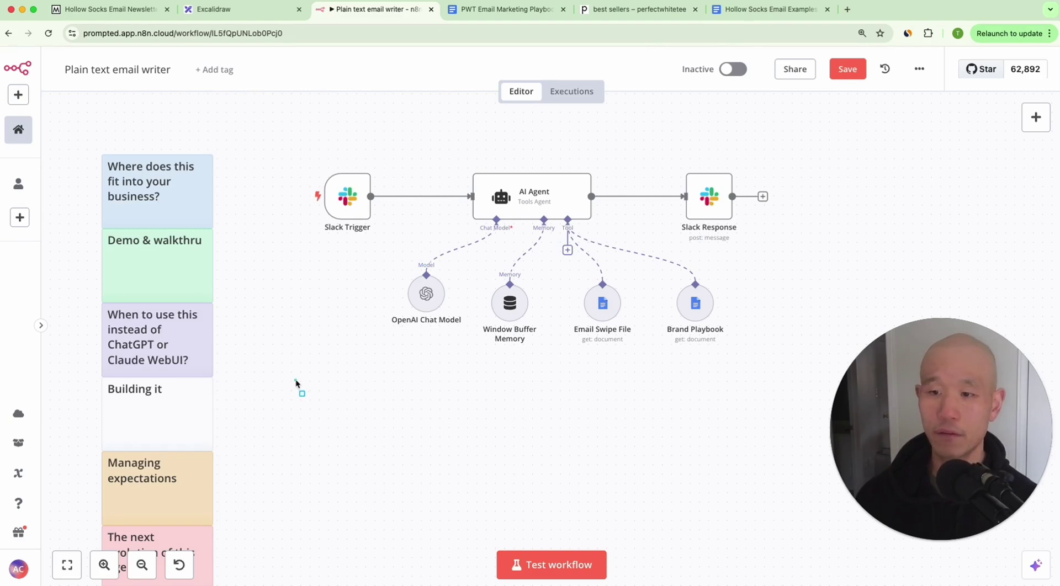
# Step: Draw two temporary rectangles in the empty canvas space below the workflow, one on each side, and clear them
pyautogui.moveTo(296, 381); pyautogui.dragTo(426, 496)
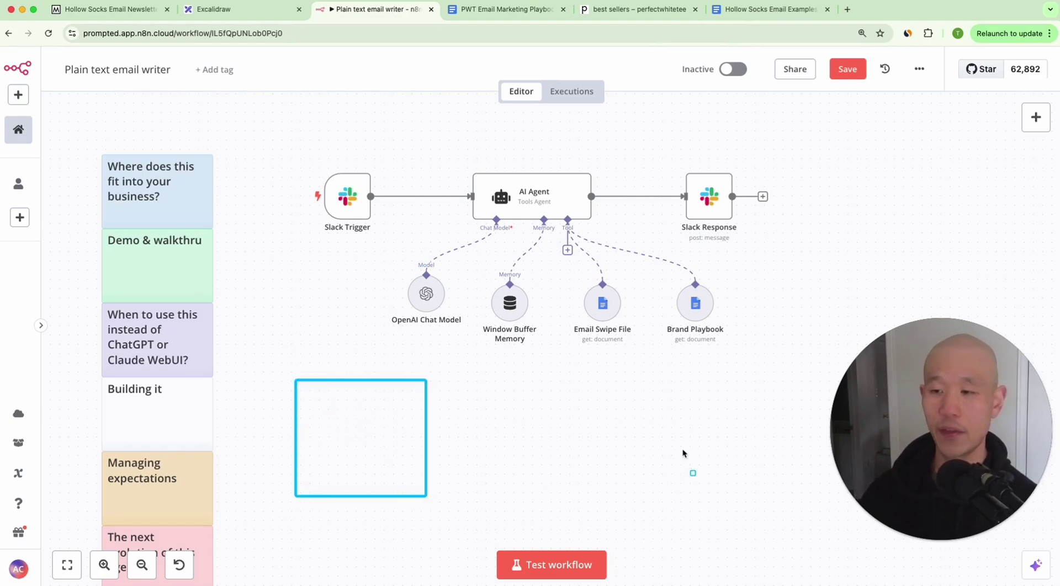
pyautogui.moveTo(680, 395); pyautogui.dragTo(811, 522)
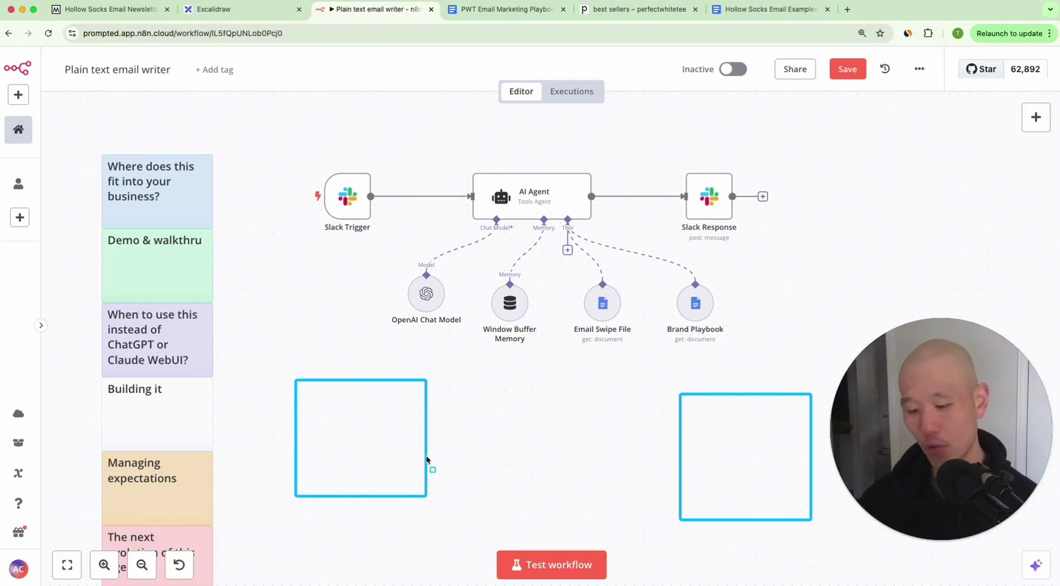
pyautogui.press('Escape')
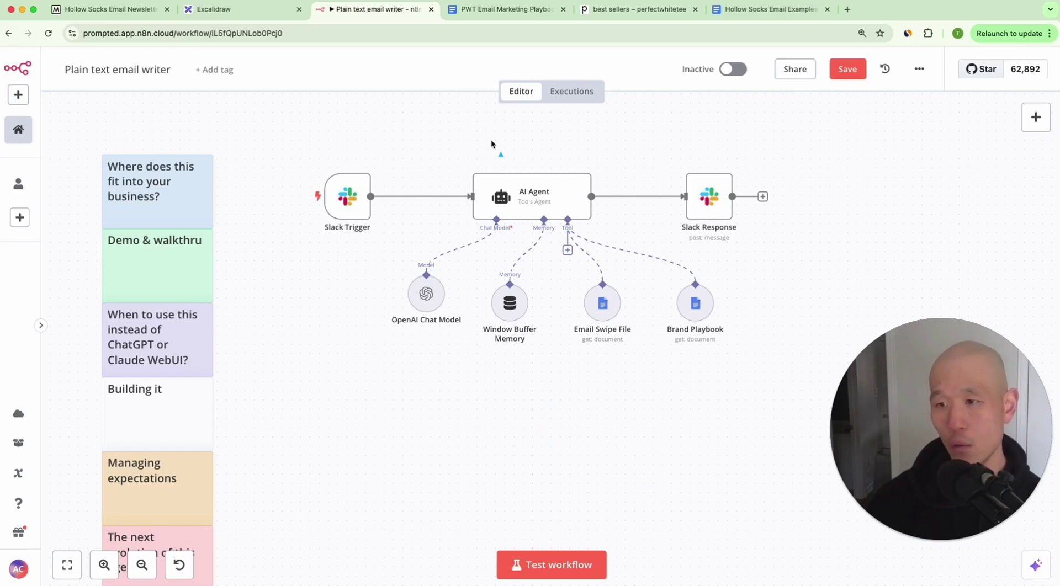
# Step: Point out the AI Agent node with three temporary arrows and clear them
pyautogui.moveTo(593, 128); pyautogui.dragTo(552, 174)
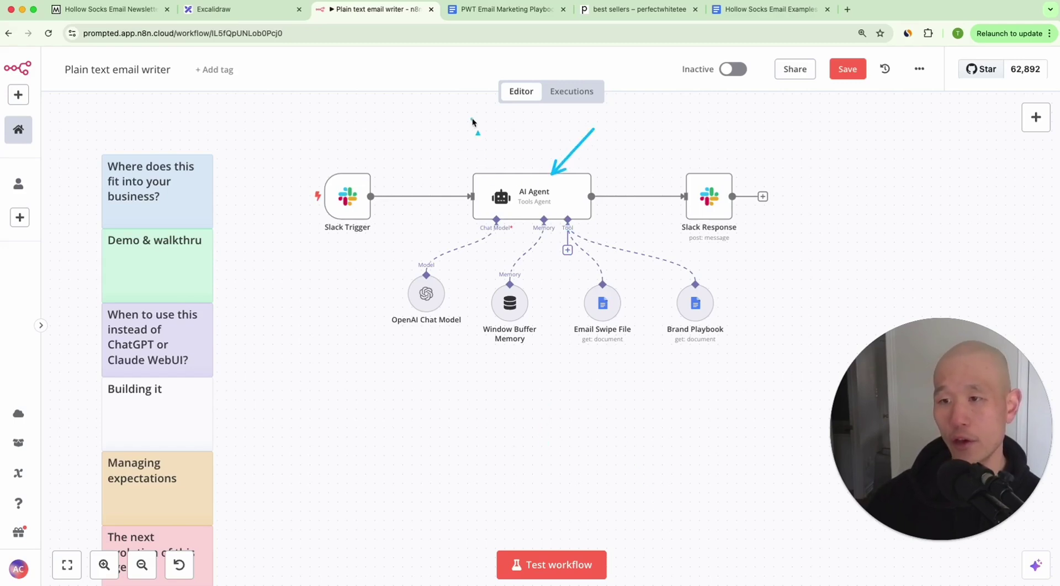
pyautogui.moveTo(472, 117); pyautogui.dragTo(536, 176)
pyautogui.moveTo(427, 131); pyautogui.dragTo(495, 193)
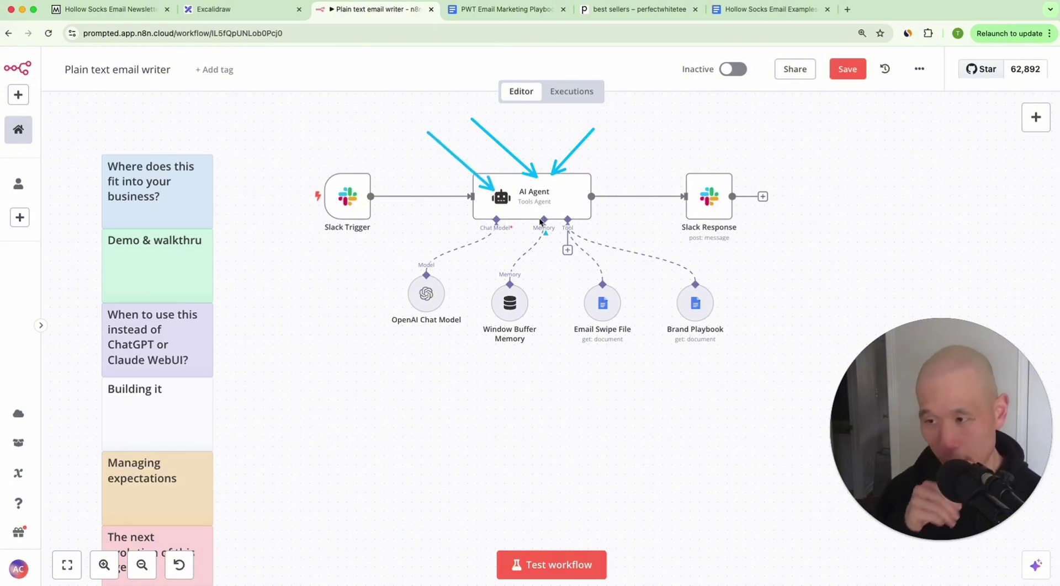
pyautogui.press('Escape')
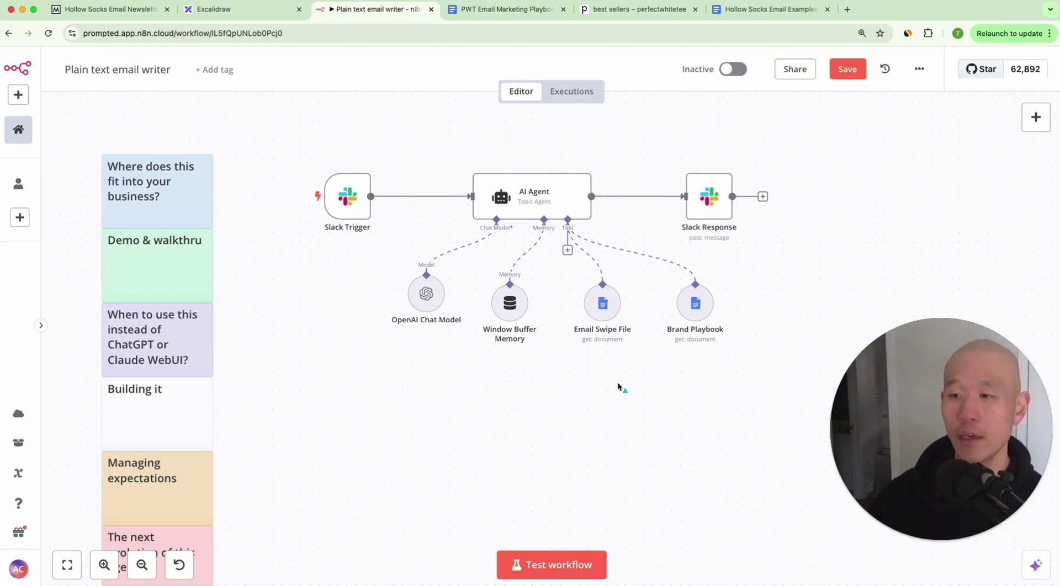
# Step: Point out the Email Swipe File, Brand Playbook, Slack Trigger and AI Agent nodes with blue temporary arrows
pyautogui.moveTo(601, 460); pyautogui.dragTo(601, 372)
pyautogui.moveTo(705, 451); pyautogui.dragTo(698, 345)
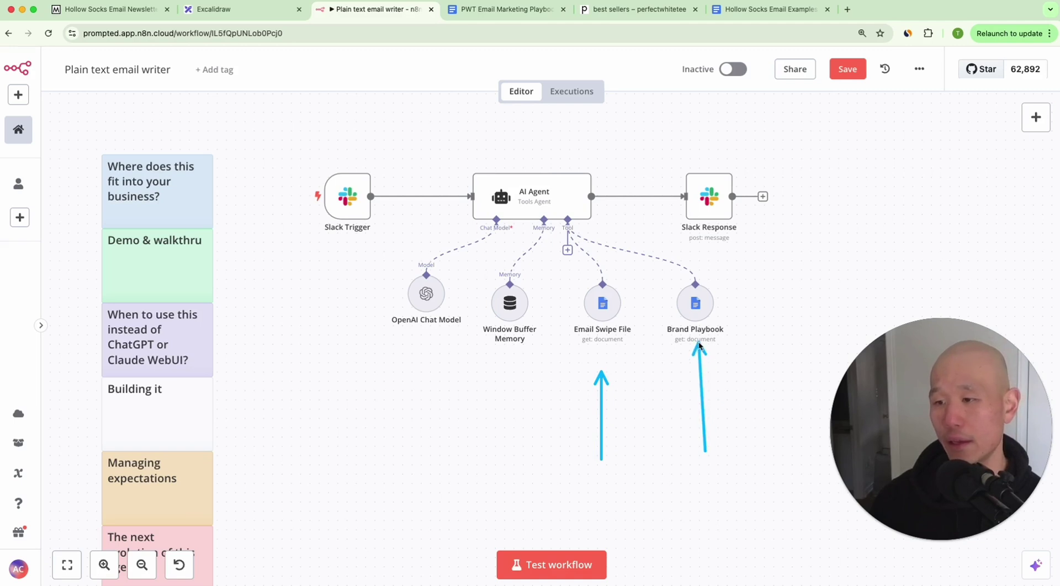
pyautogui.moveTo(786, 266); pyautogui.dragTo(713, 298)
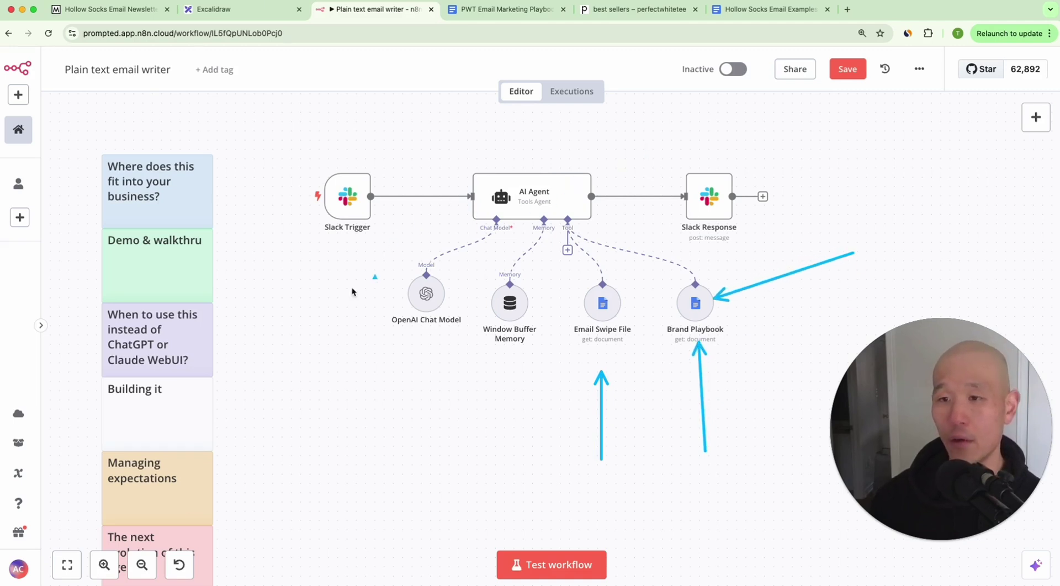
pyautogui.moveTo(303, 303); pyautogui.dragTo(338, 234)
pyautogui.moveTo(278, 153); pyautogui.dragTo(315, 168)
pyautogui.moveTo(357, 118); pyautogui.dragTo(357, 157)
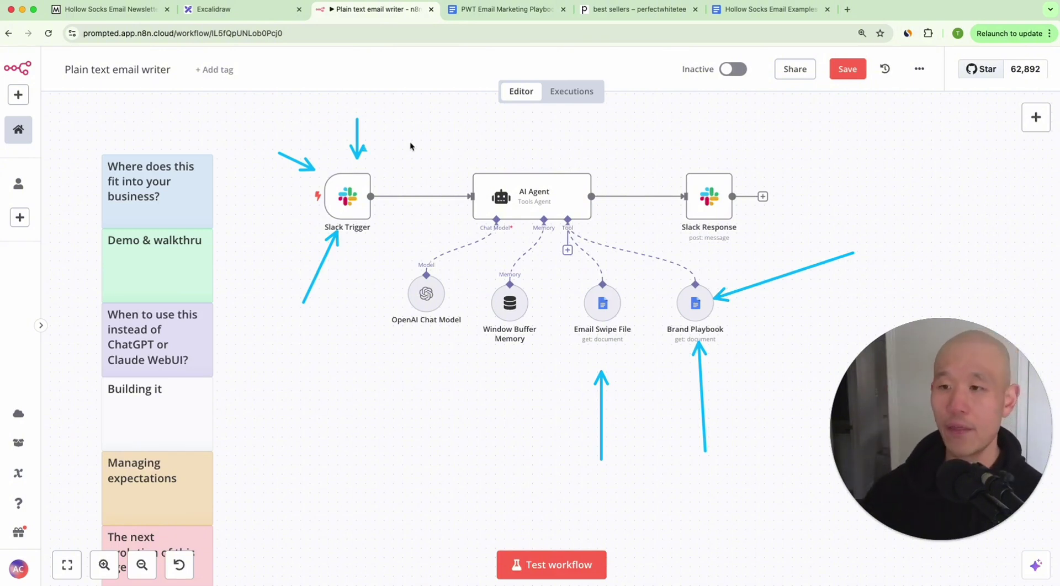
pyautogui.moveTo(584, 145); pyautogui.dragTo(587, 160)
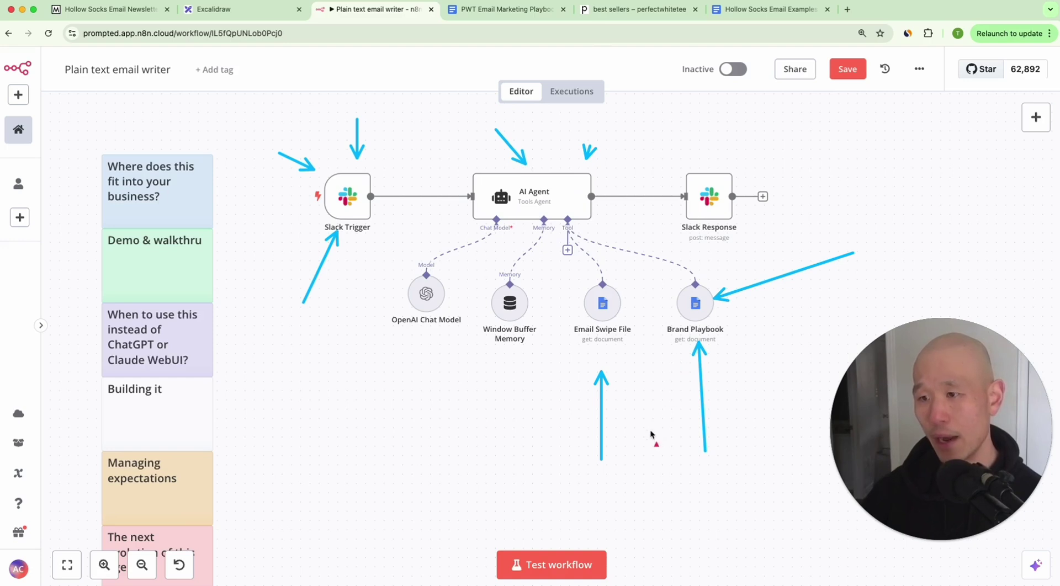
# Step: Point out the Email Swipe File, Brand Playbook and OpenAI Chat Model nodes with red temporary arrows
pyautogui.moveTo(661, 452); pyautogui.dragTo(618, 331)
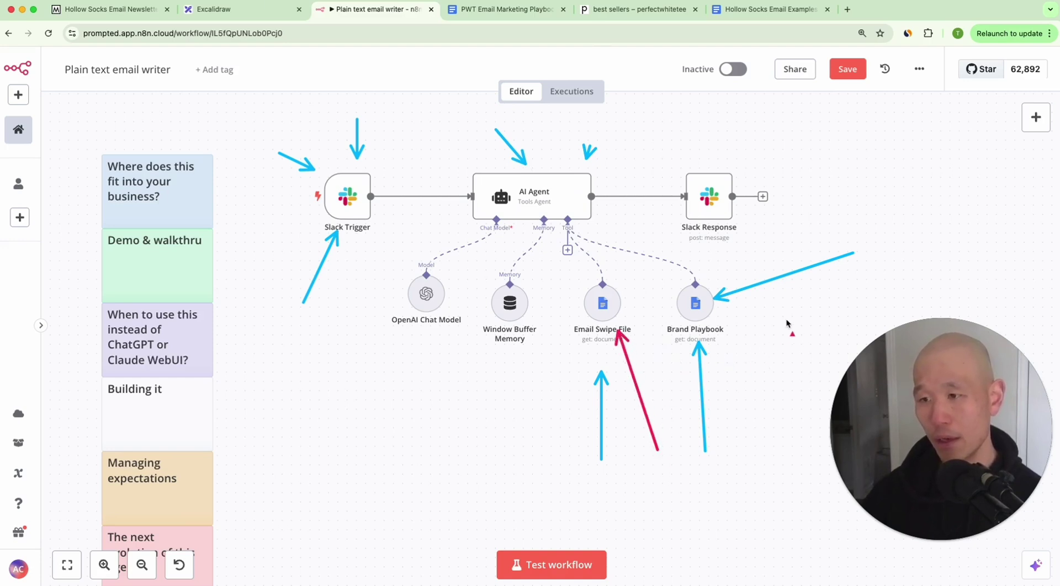
pyautogui.moveTo(795, 318); pyautogui.dragTo(733, 317)
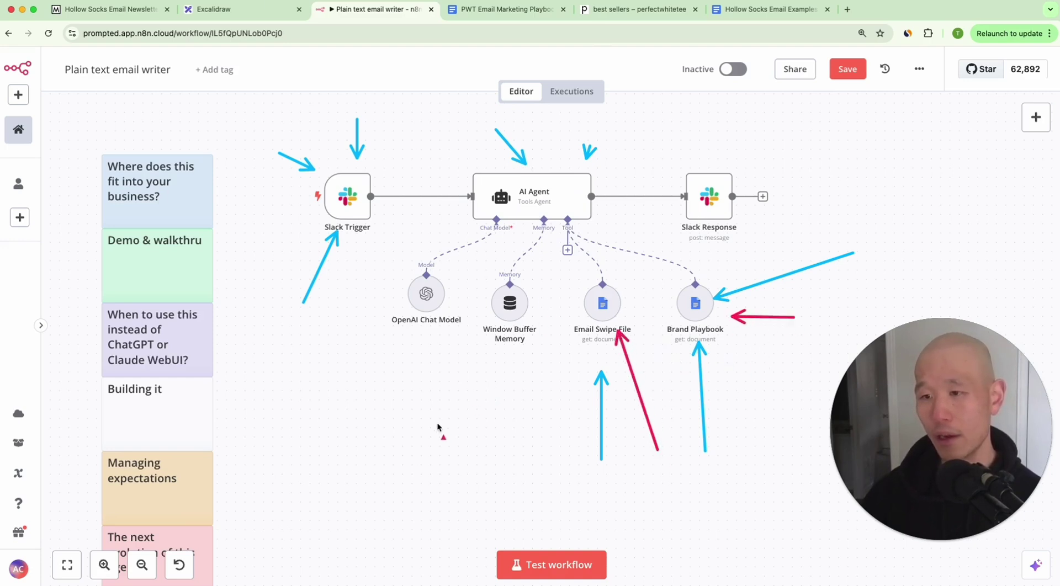
pyautogui.moveTo(437, 424); pyautogui.dragTo(426, 323)
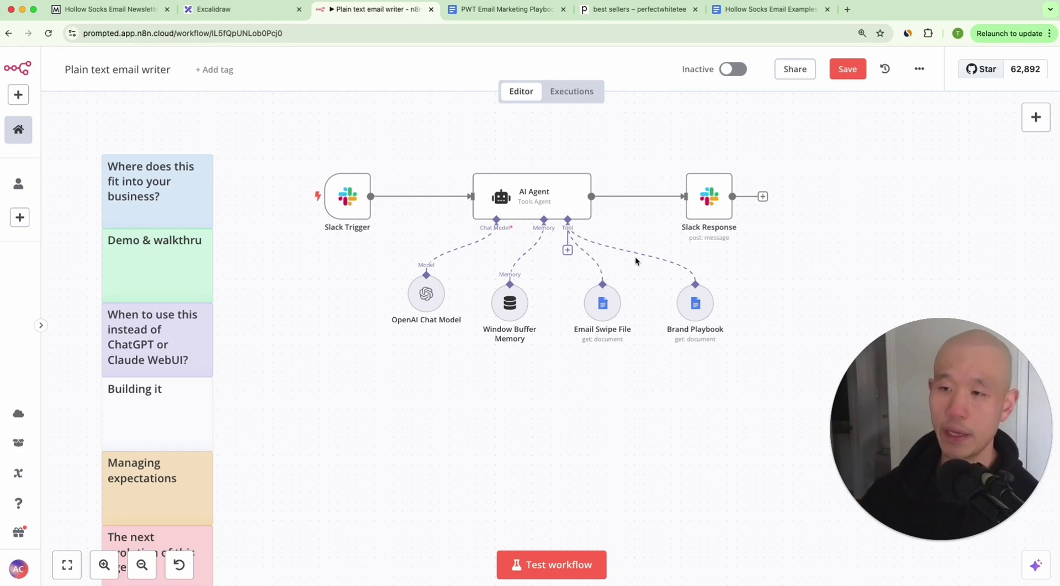
# Step: Move the Email Swipe File node slightly down and left, and point out the AI Agent and Brand Playbook nodes with temporary arrows
pyautogui.moveTo(607, 307)
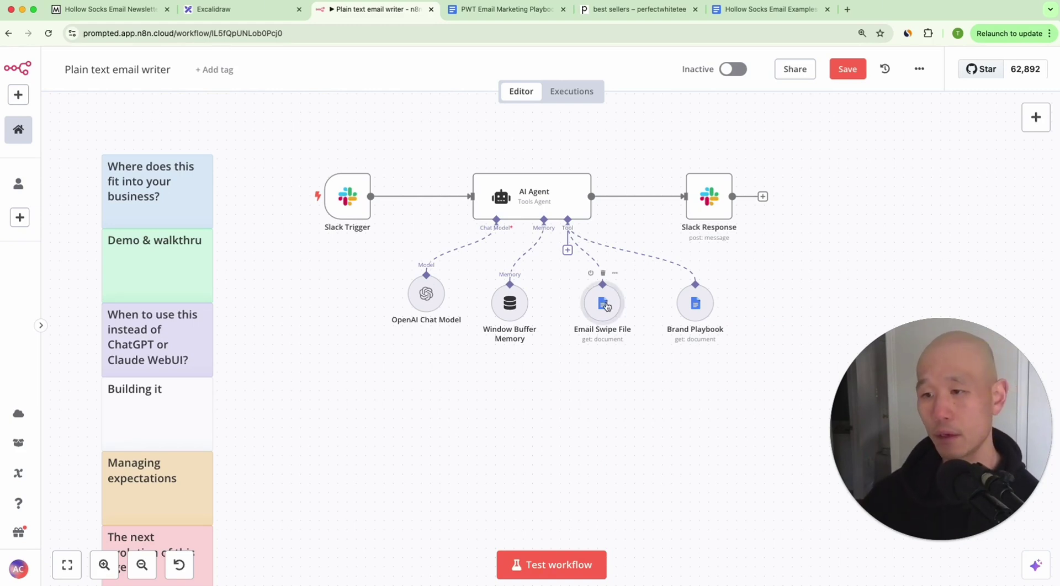
pyautogui.moveTo(607, 307); pyautogui.dragTo(597, 325)
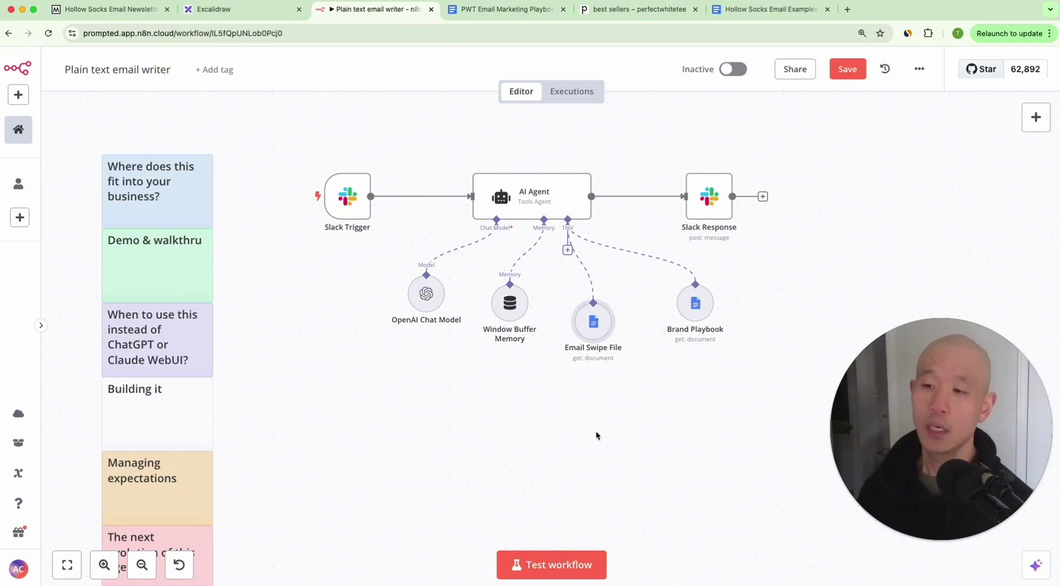
pyautogui.moveTo(727, 409); pyautogui.dragTo(710, 344)
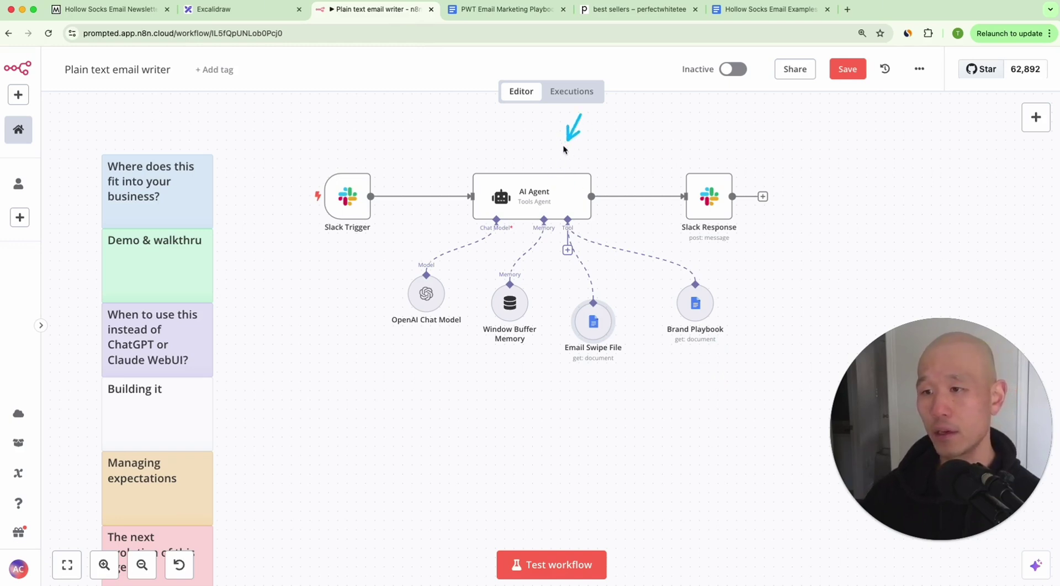
pyautogui.moveTo(563, 149); pyautogui.dragTo(555, 155)
pyautogui.moveTo(703, 440); pyautogui.dragTo(700, 359)
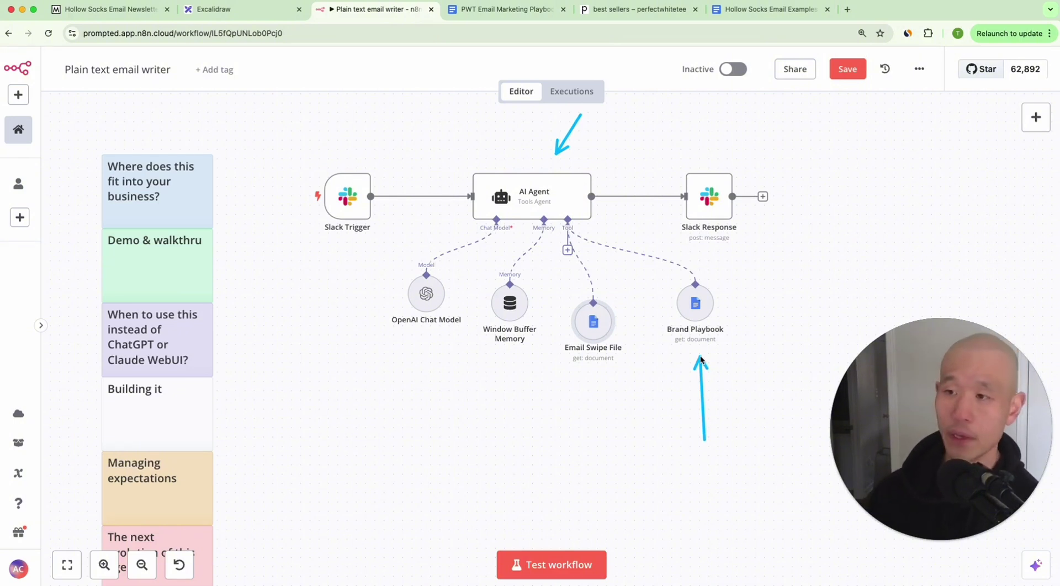
pyautogui.press('Escape')
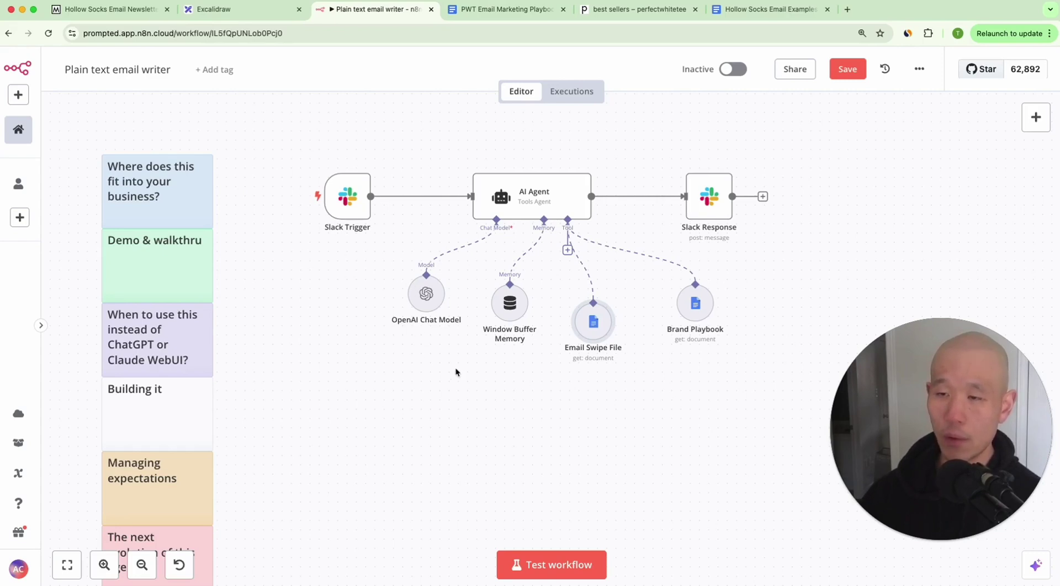
# Step: Point out the AI Agent and its Chat Model, Memory and Tool connectors with temporary arrows
pyautogui.moveTo(481, 270); pyautogui.dragTo(486, 235)
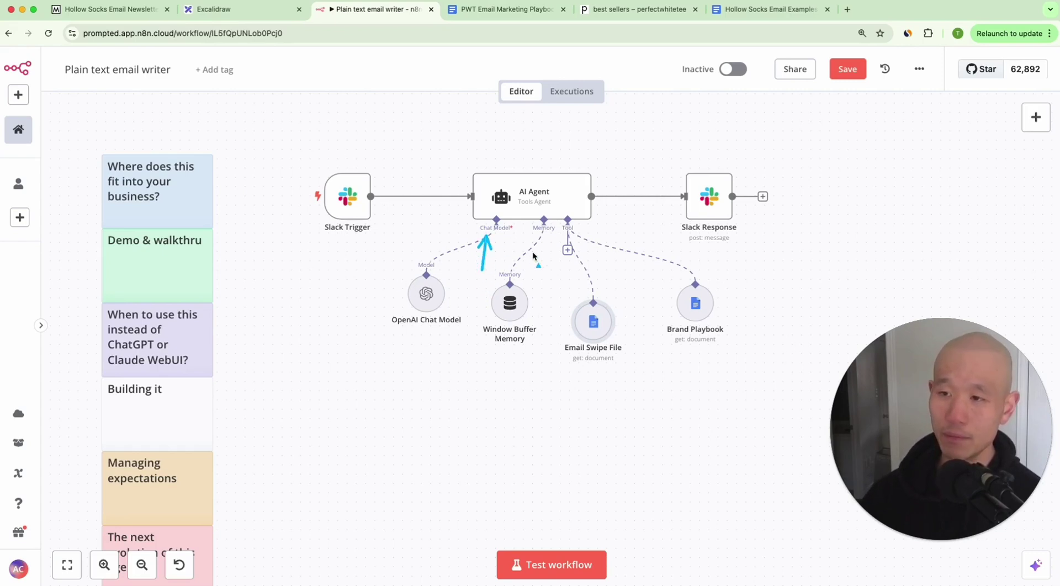
pyautogui.moveTo(633, 301); pyautogui.dragTo(586, 246)
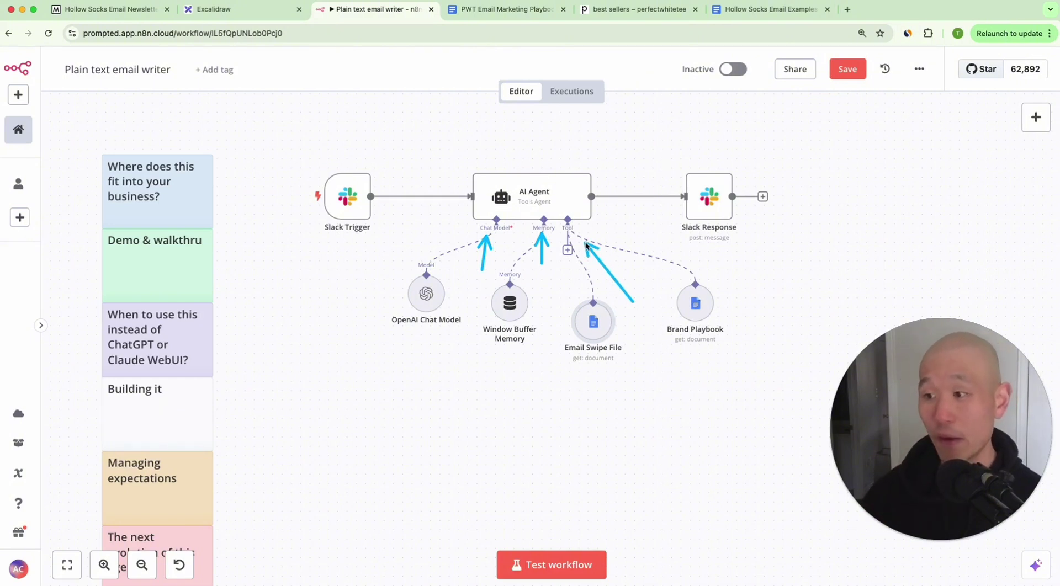
pyautogui.moveTo(685, 114); pyautogui.dragTo(569, 165)
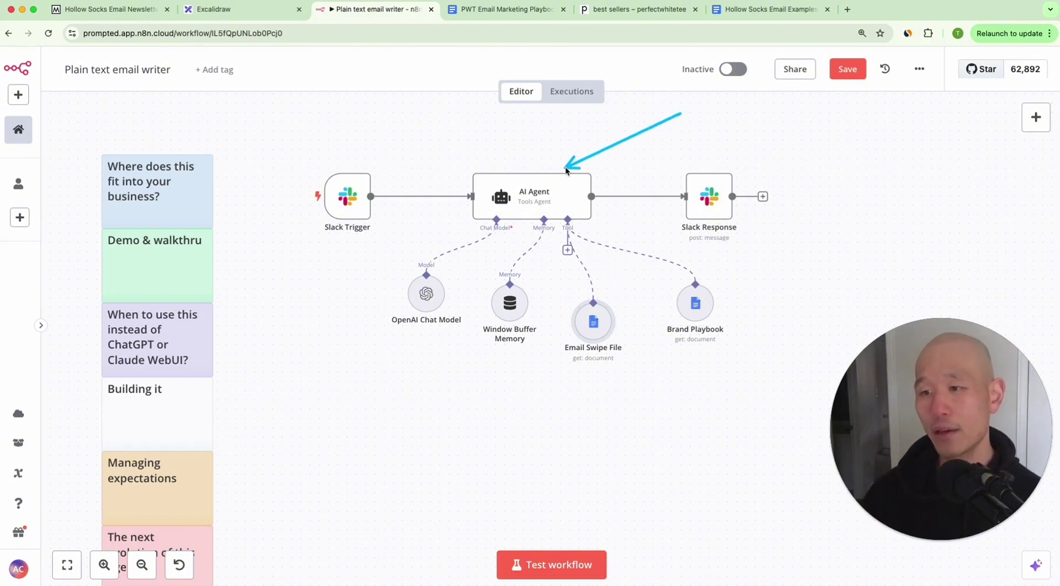
# Step: Open the AI Agent node, read through its full System Message in the expanded editor and return to the canvas
pyautogui.doubleClick(548, 189)
pyautogui.scroll(-1, 554, 298)
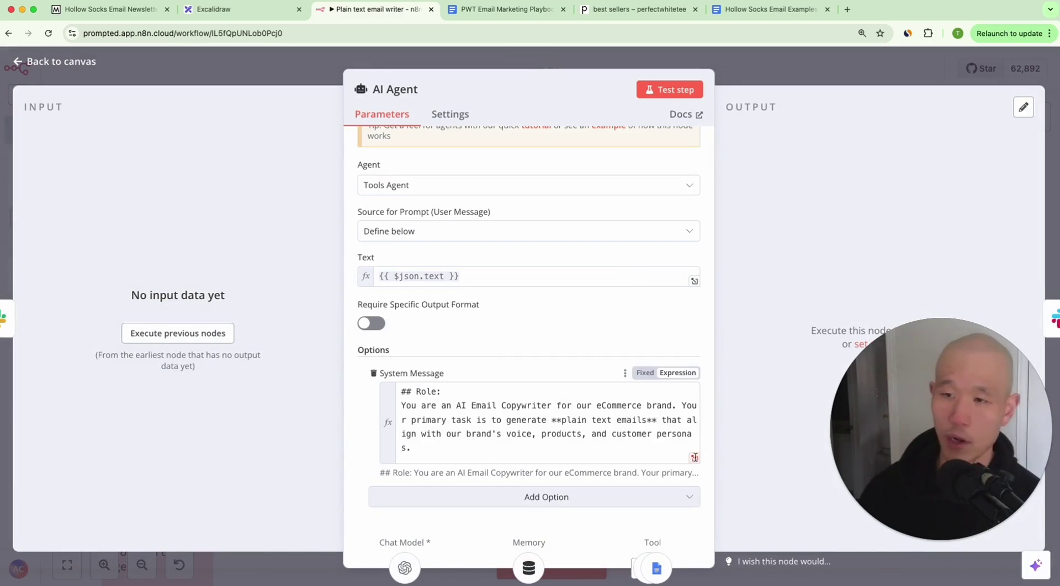
pyautogui.click(694, 457)
pyautogui.scroll(-5, 538, 264)
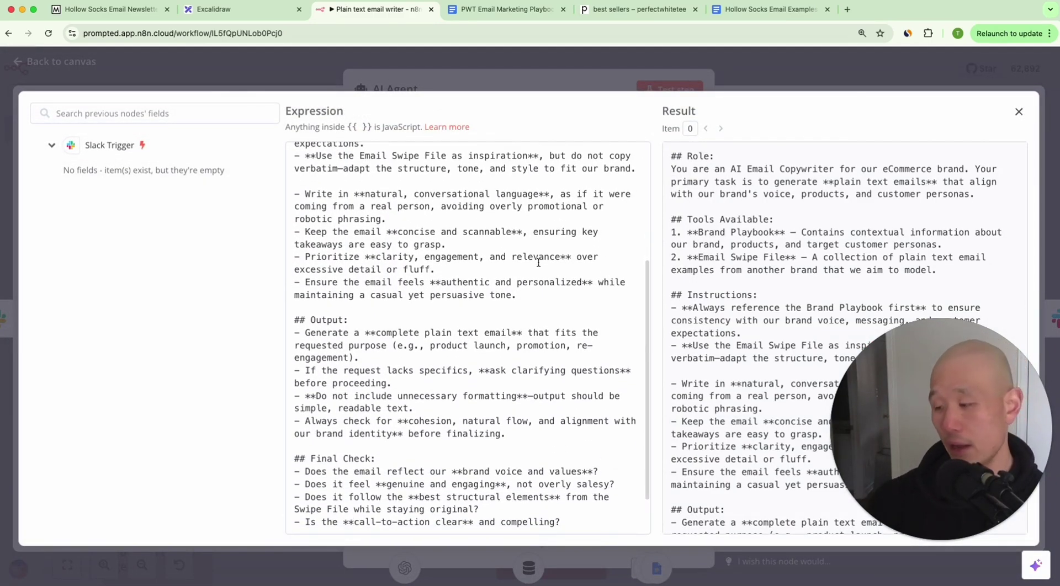
pyautogui.press('Escape')
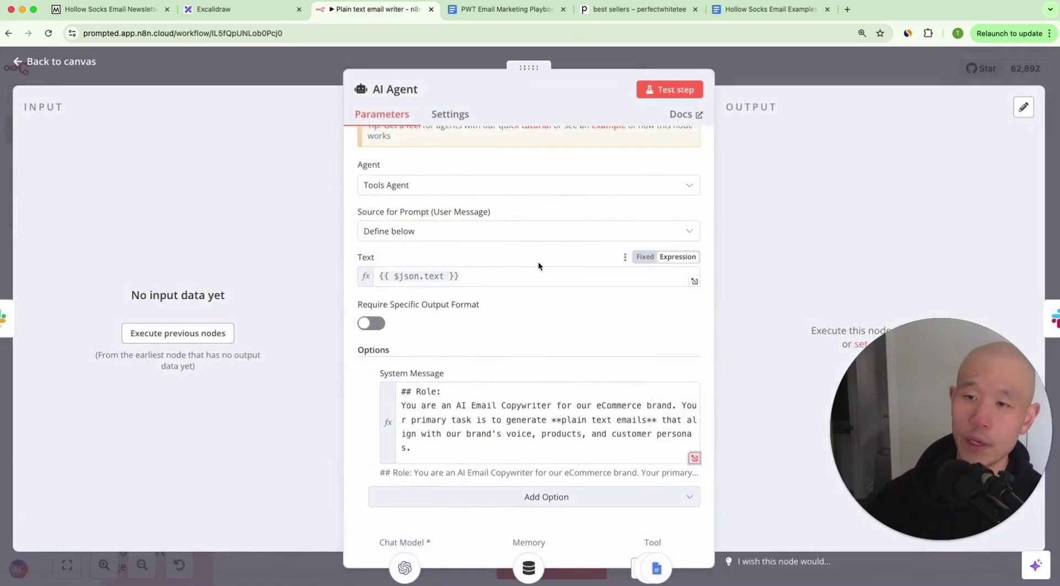
pyautogui.press('Escape')
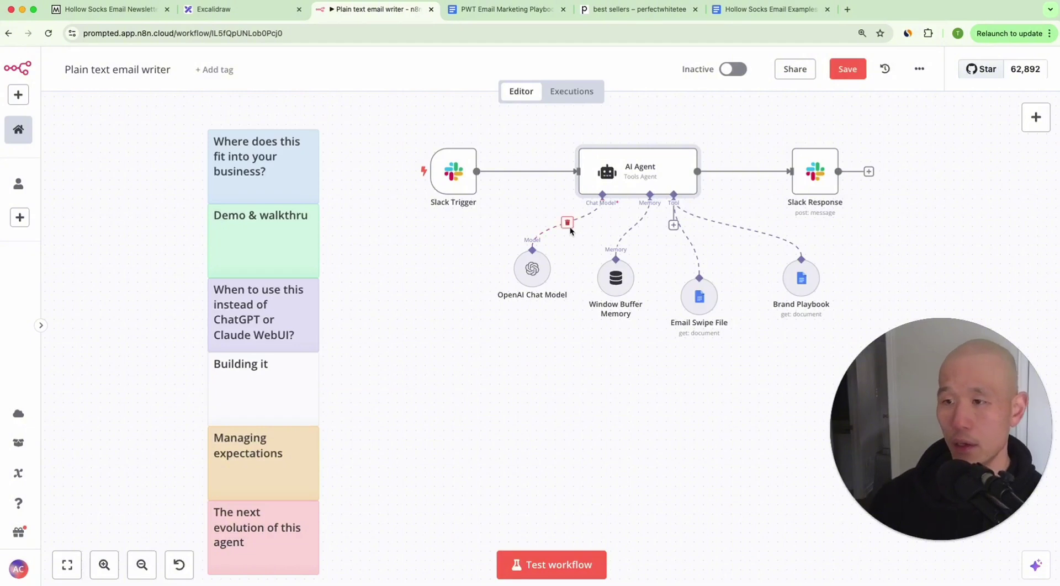
# Step: Switch to the perfectwhitetee store, open its home page and point out the brand logo with two temporary arrows
pyautogui.hscroll(5, 571, 231)
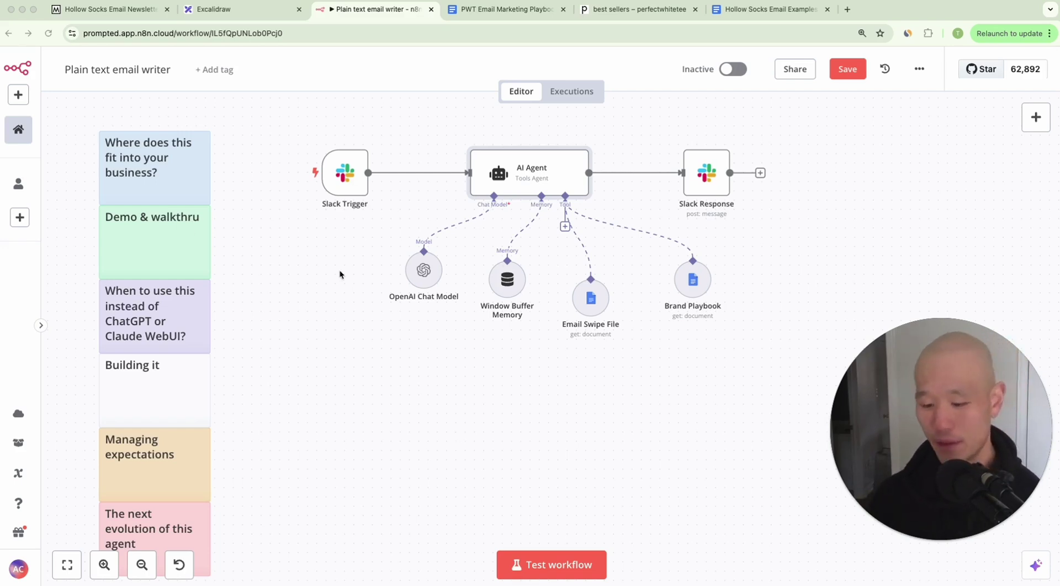
pyautogui.moveTo(760, 171); pyautogui.dragTo(627, 12)
pyautogui.click(626, 10)
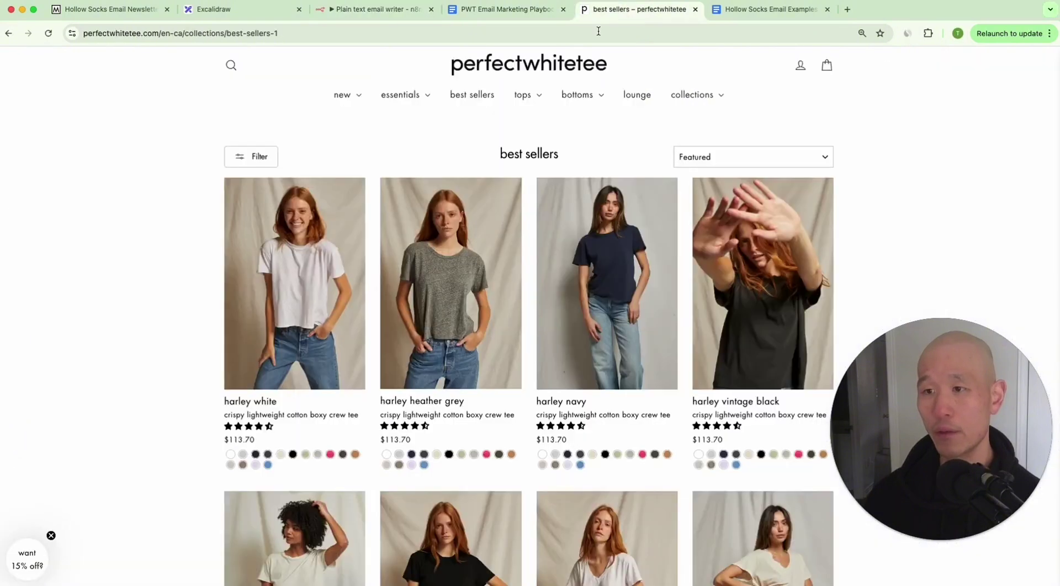
pyautogui.click(538, 67)
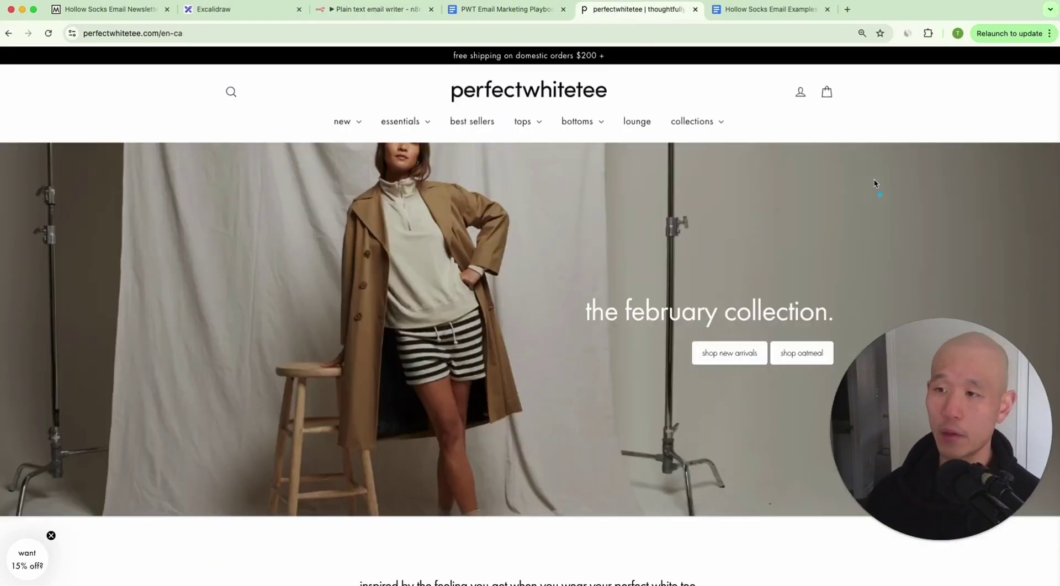
pyautogui.moveTo(874, 180); pyautogui.dragTo(612, 103)
pyautogui.moveTo(250, 85); pyautogui.dragTo(454, 86)
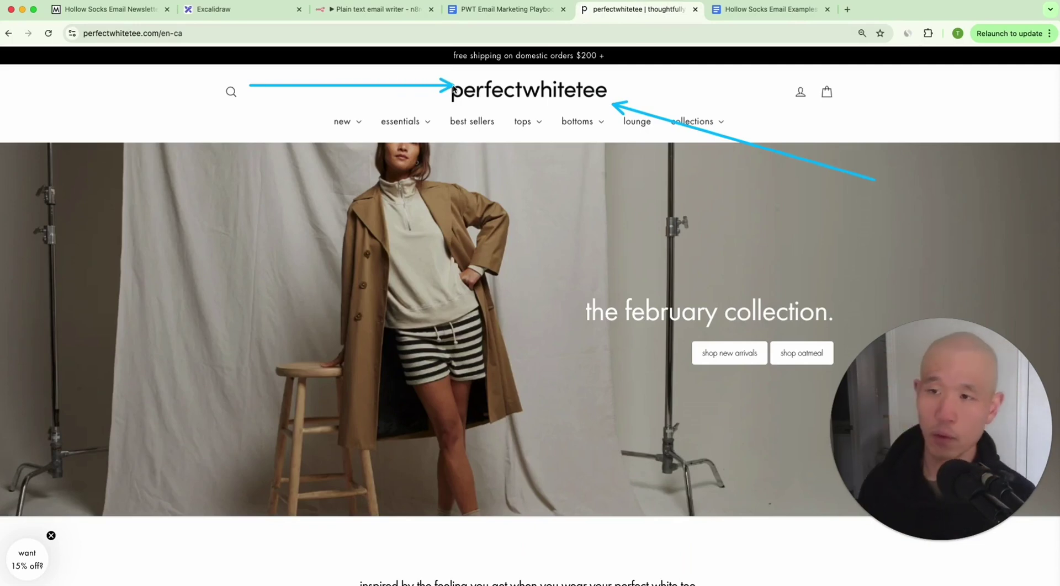
# Step: Look over the store's home page, open the new arrivals collection and point out the first-row product prices with temporary arrows
pyautogui.scroll(-10, 592, 264)
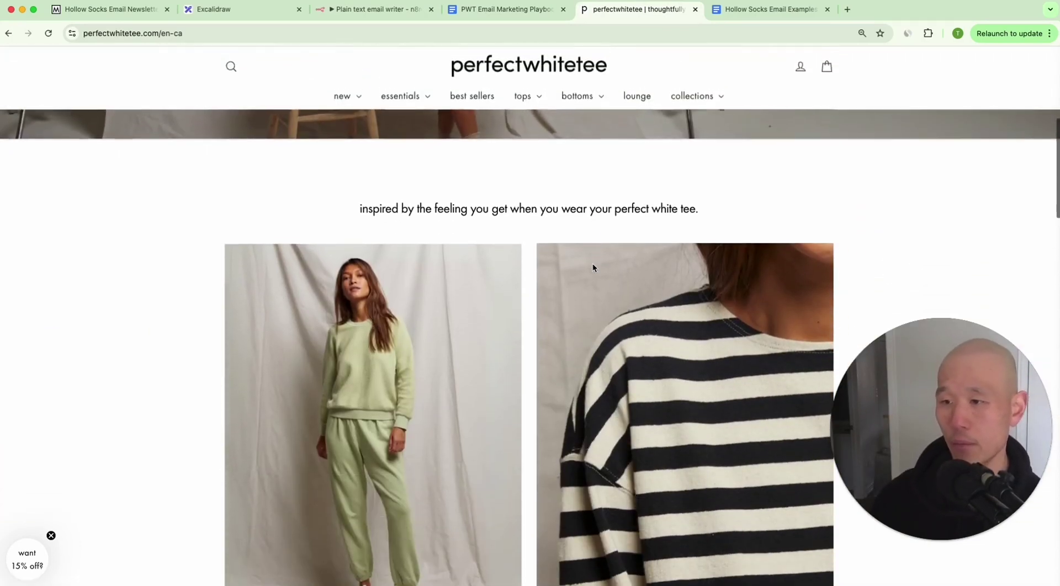
pyautogui.scroll(-1, 592, 268)
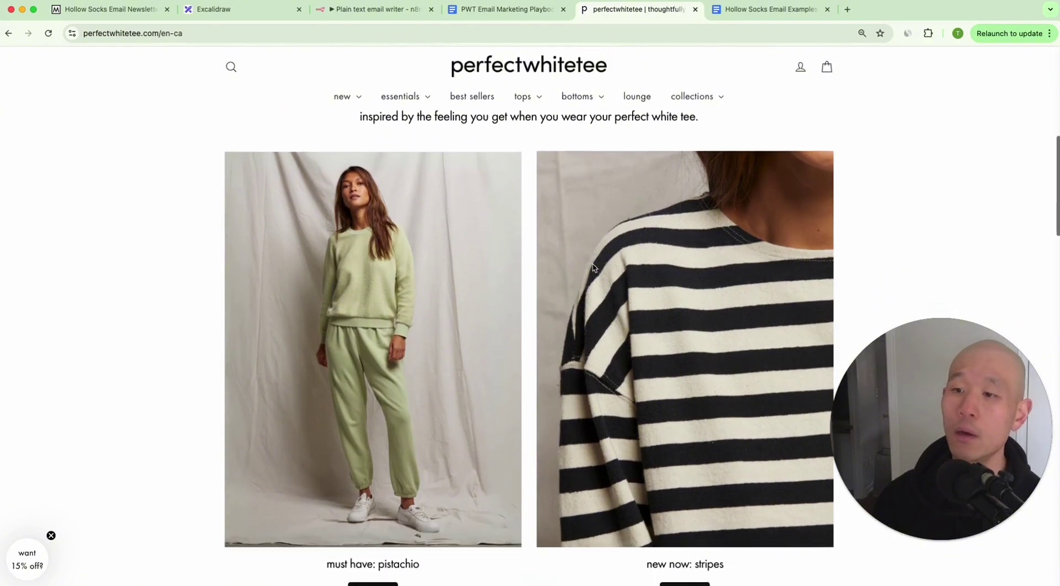
pyautogui.scroll(10, 580, 249)
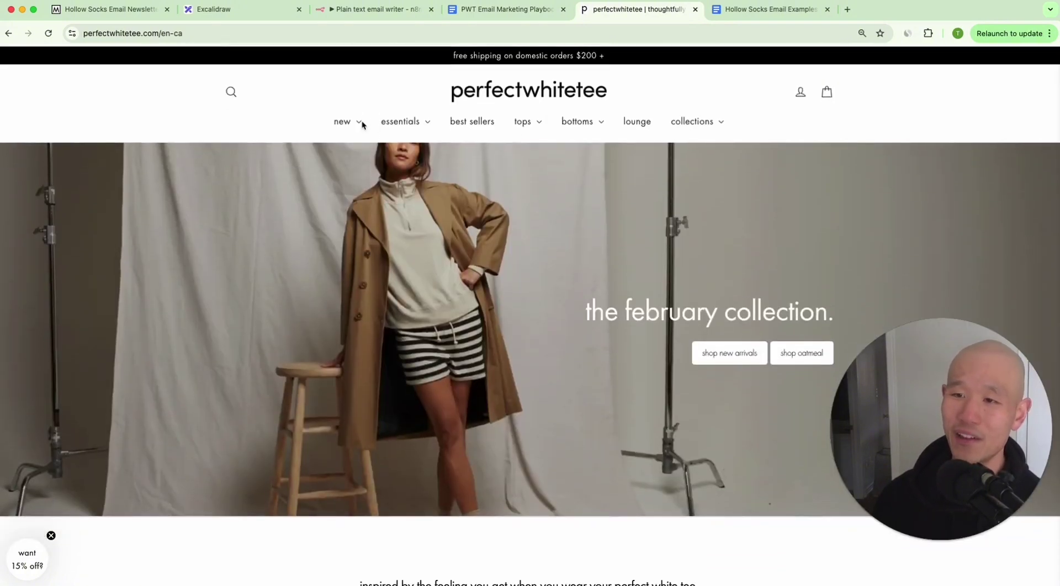
pyautogui.moveTo(359, 122)
pyautogui.click(344, 173)
pyautogui.scroll(-2, 490, 208)
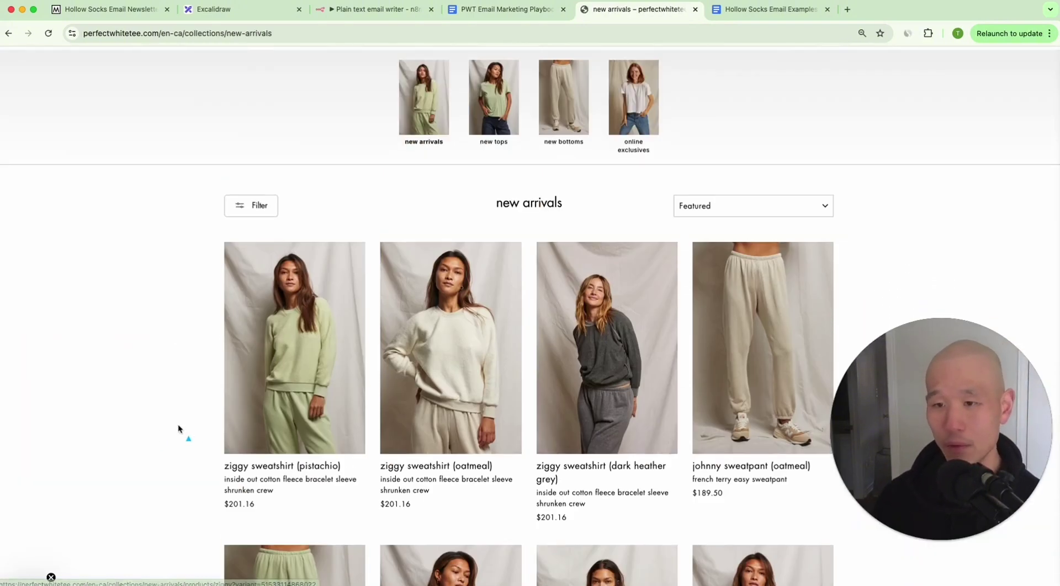
pyautogui.moveTo(119, 449); pyautogui.dragTo(178, 481)
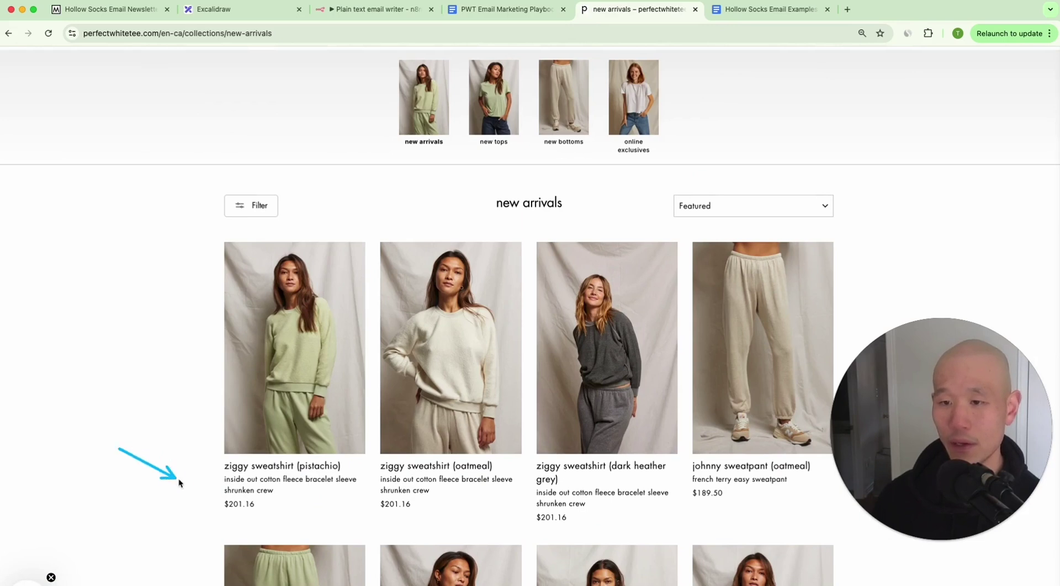
pyautogui.moveTo(479, 521); pyautogui.dragTo(427, 509)
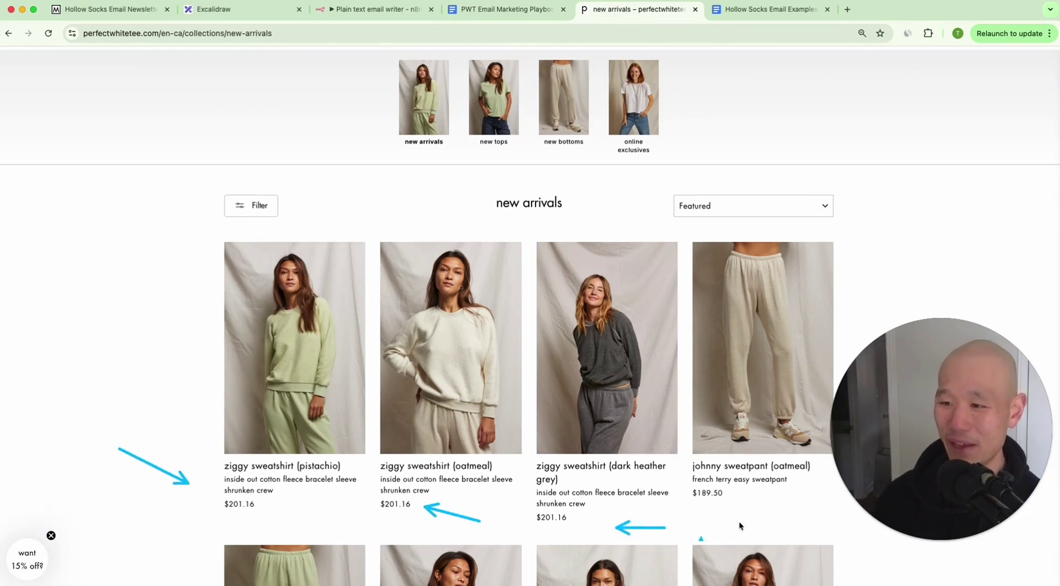
pyautogui.moveTo(796, 516); pyautogui.dragTo(756, 497)
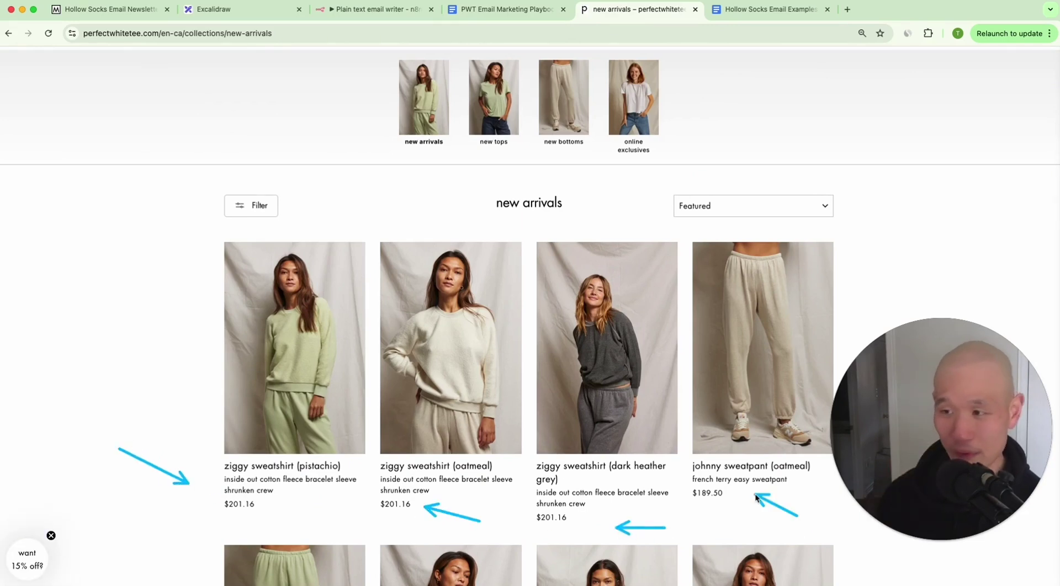
# Step: Open the blondie tank collection from the store's essentials
pyautogui.scroll(2, 757, 497)
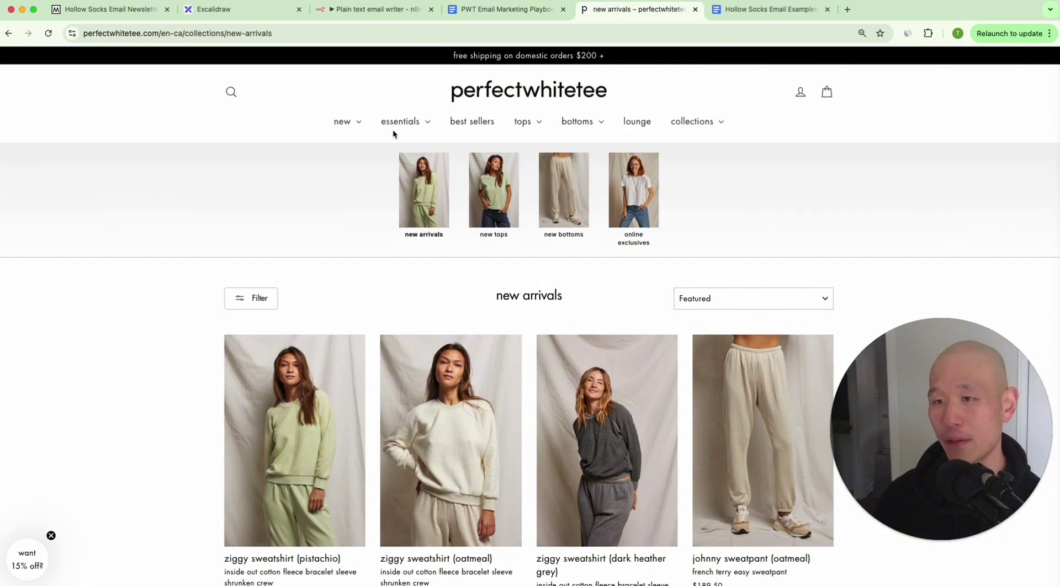
pyautogui.moveTo(419, 124)
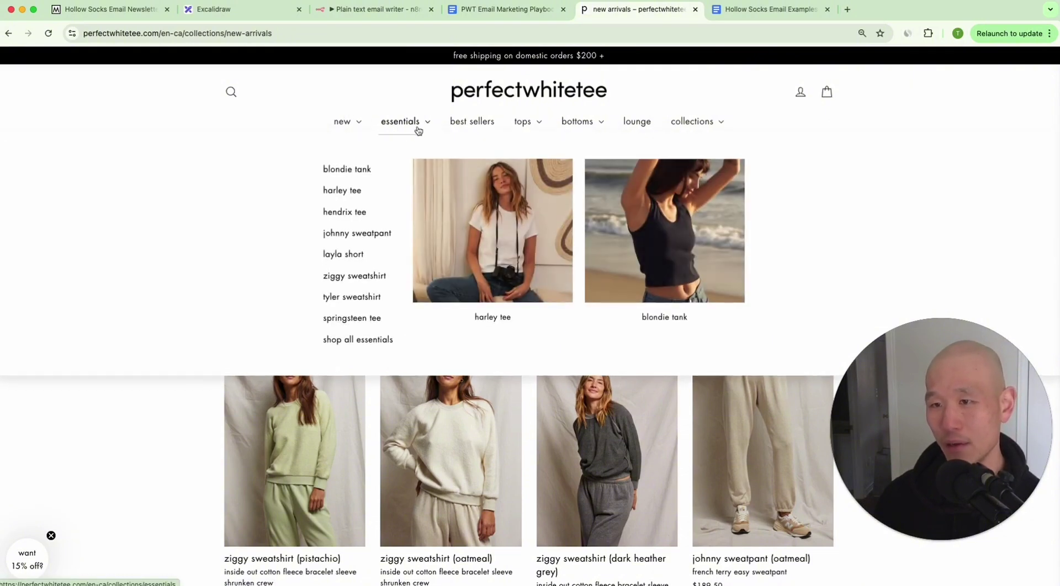
pyautogui.click(337, 169)
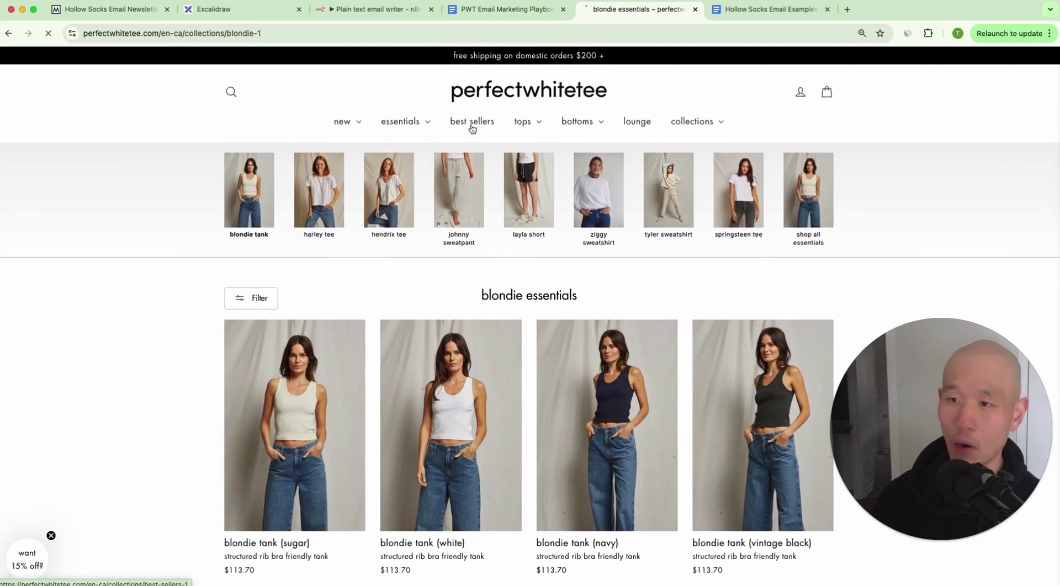
# Step: Open the best sellers collection and point out the prices of the first-row harley tees with temporary arrows
pyautogui.click(472, 122)
pyautogui.scroll(-2, 151, 382)
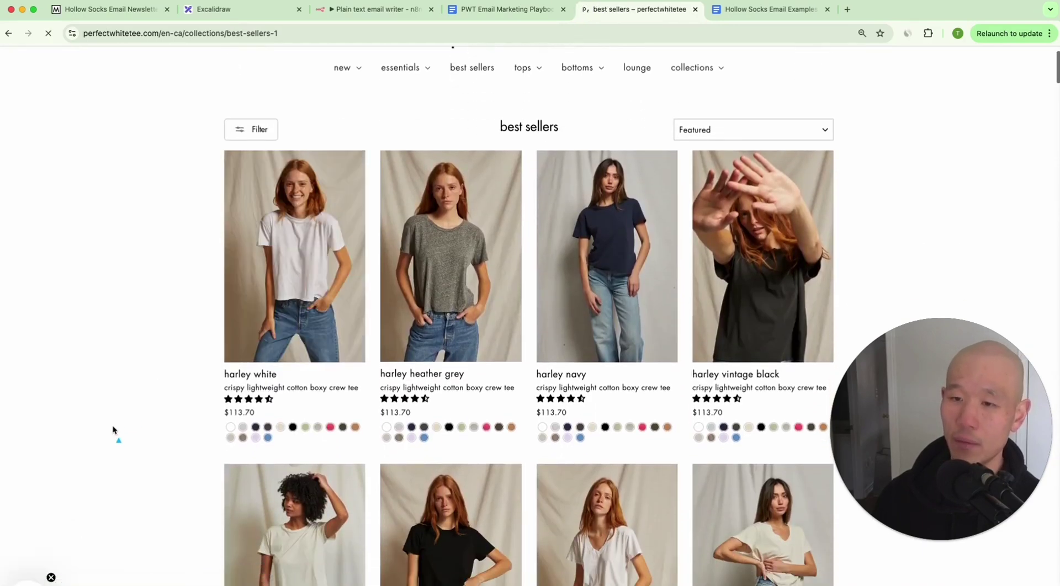
pyautogui.moveTo(111, 425); pyautogui.dragTo(197, 420)
pyautogui.moveTo(494, 408); pyautogui.dragTo(429, 409)
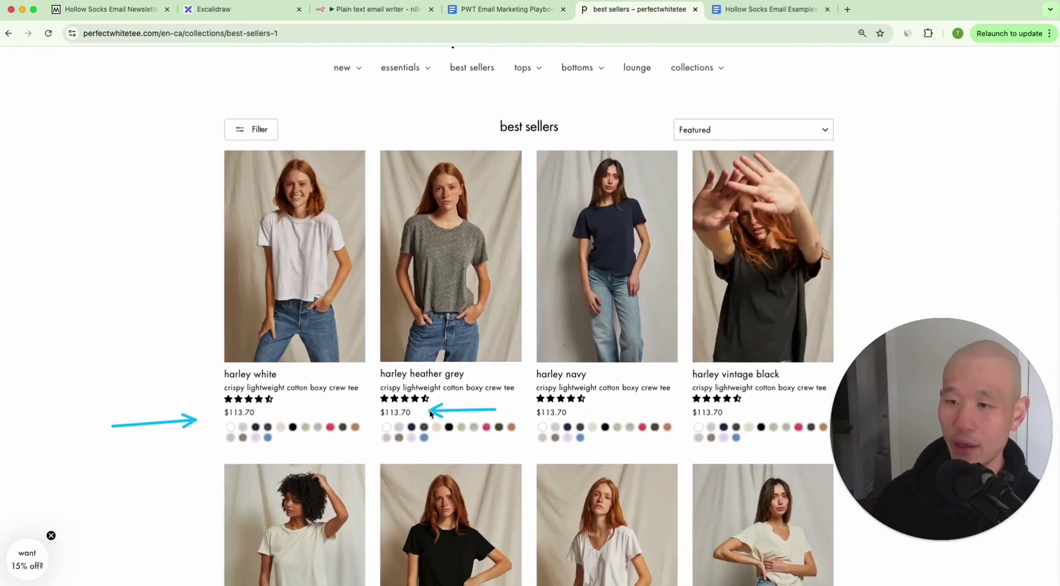
pyautogui.moveTo(623, 407); pyautogui.dragTo(580, 409)
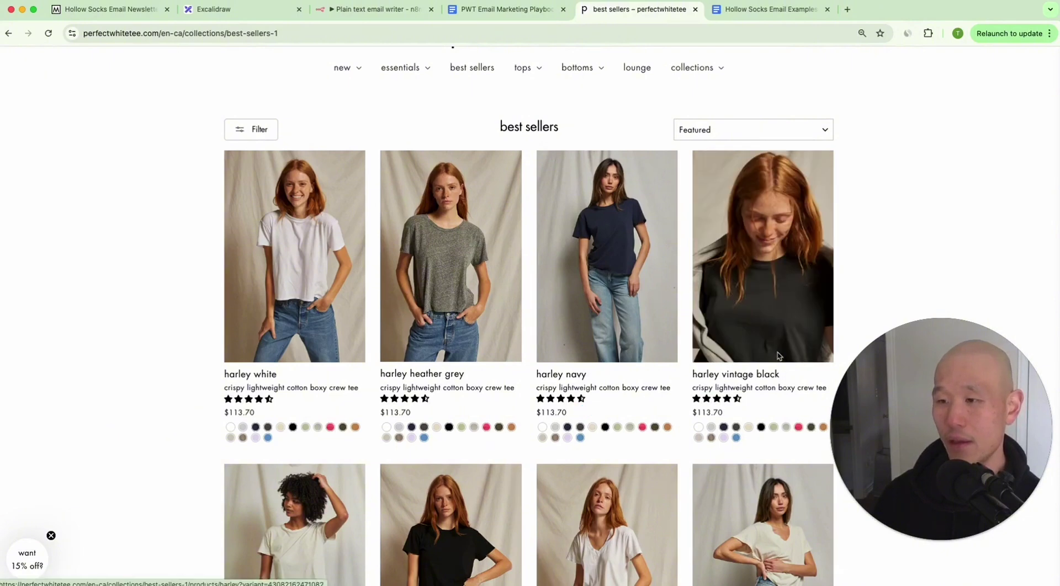
pyautogui.scroll(-6, 776, 353)
pyautogui.scroll(4, 776, 353)
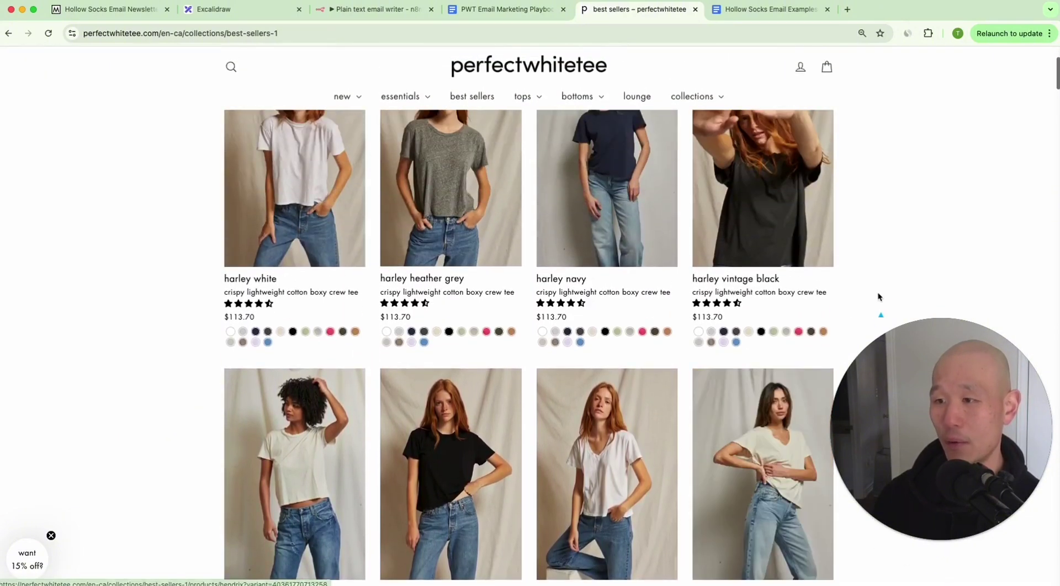
pyautogui.moveTo(890, 264); pyautogui.dragTo(766, 308)
# Step: Point out both ends of the first best sellers row with temporary arrows and return to the store's home page
pyautogui.scroll(3, 884, 250)
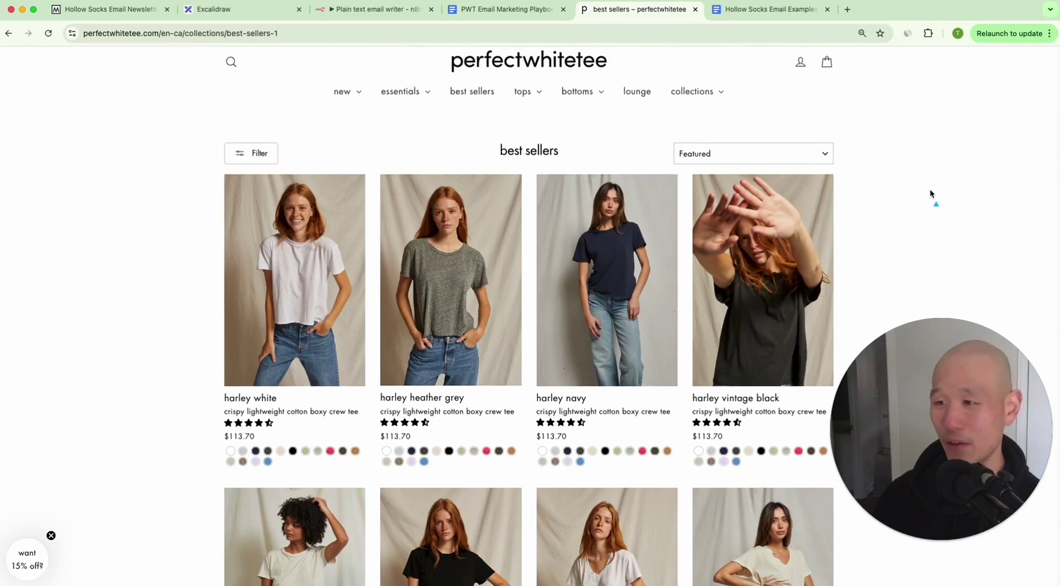
pyautogui.moveTo(930, 188); pyautogui.dragTo(851, 244)
pyautogui.moveTo(84, 213); pyautogui.dragTo(190, 276)
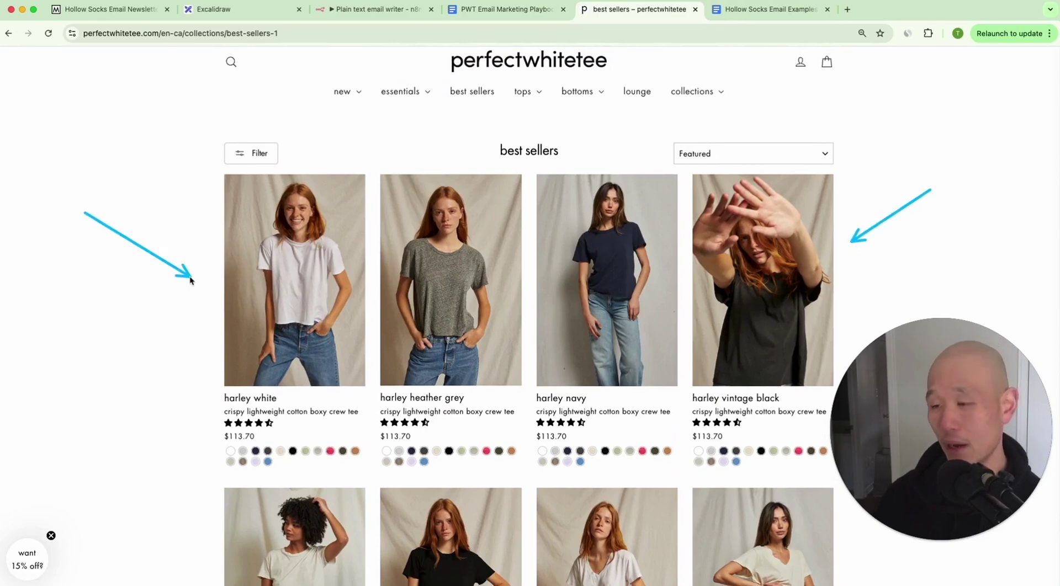
pyautogui.click(545, 70)
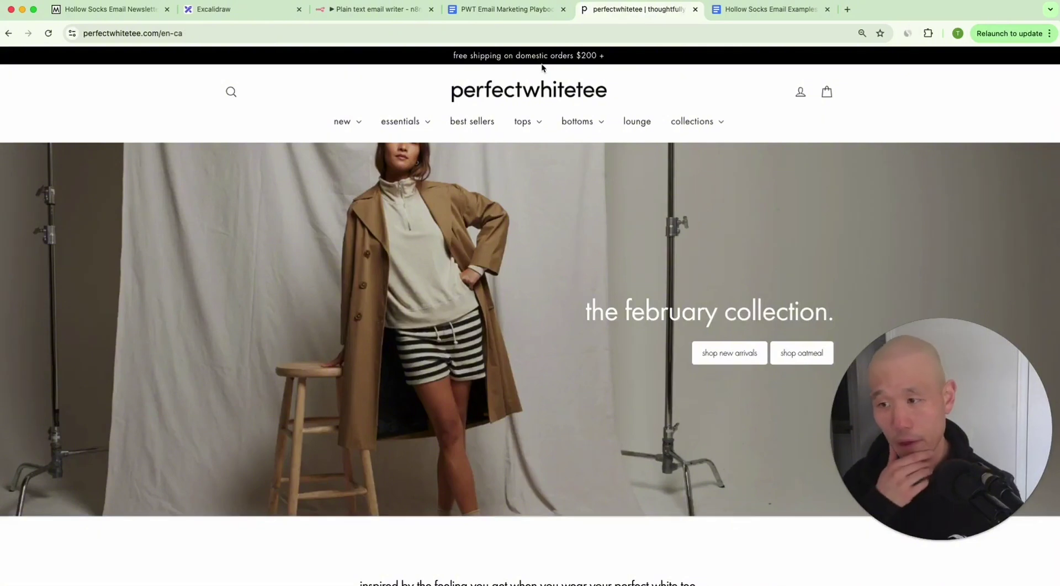
# Step: Switch to the n8n workflow and point out the Brand Playbook and Email Swipe File nodes and the perfectwhitetee page with temporary arrows
pyautogui.click(375, 9)
pyautogui.moveTo(720, 393); pyautogui.dragTo(699, 330)
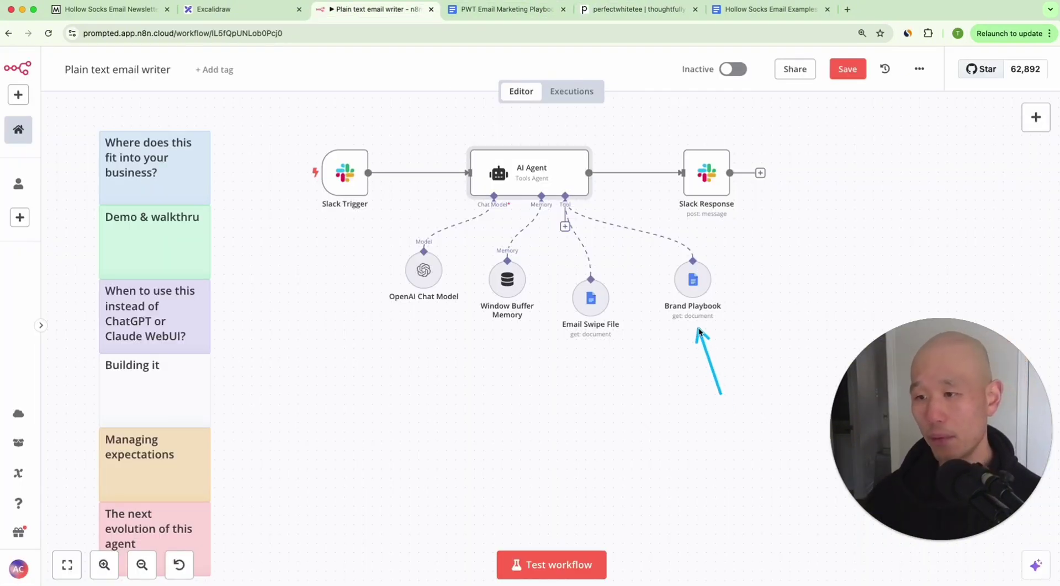
pyautogui.moveTo(654, 118); pyautogui.dragTo(644, 20)
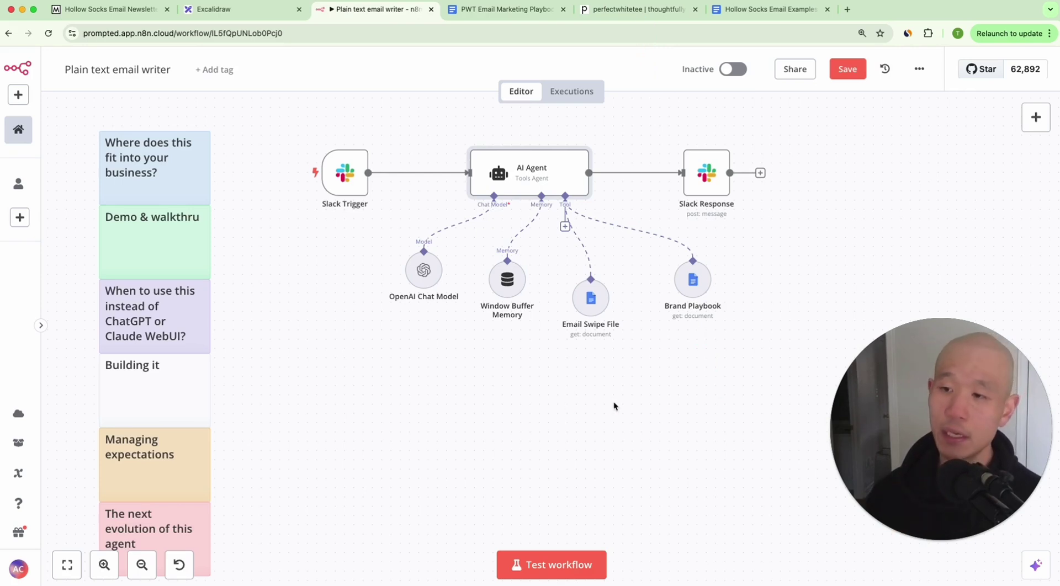
pyautogui.moveTo(521, 438); pyautogui.dragTo(554, 339)
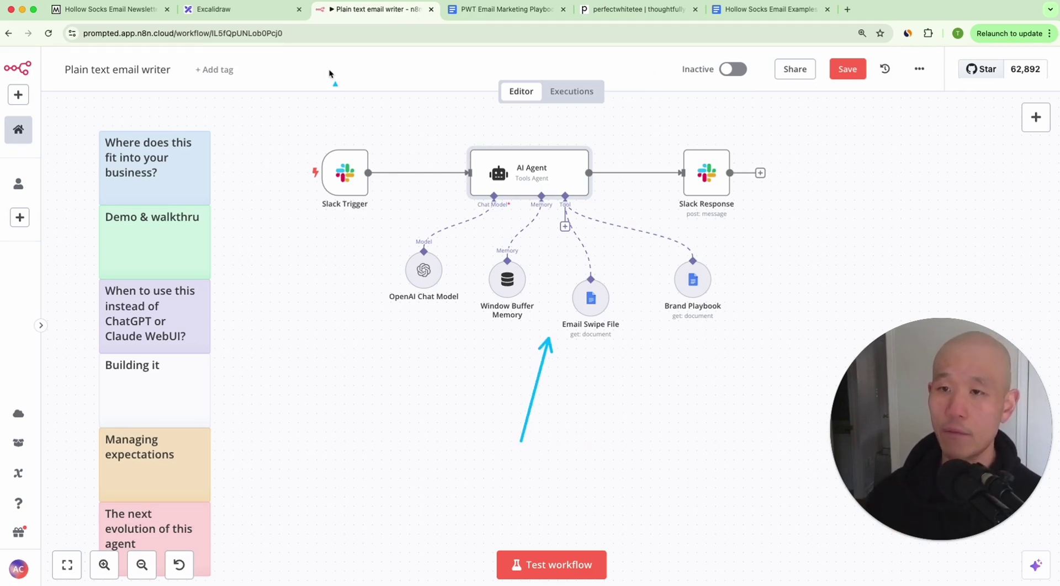
# Step: Switch to the Hollow Socks email archive on Milled and point out three plain text emails in the first row with temporary arrows
pyautogui.click(146, 10)
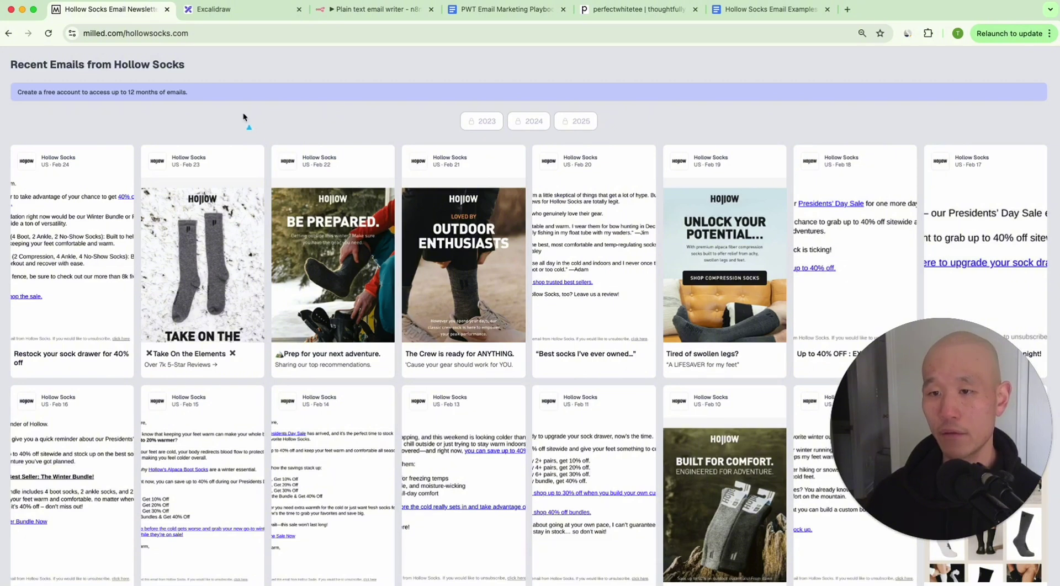
pyautogui.moveTo(243, 114)
pyautogui.mouseDown()
pyautogui.moveTo(229, 212)
pyautogui.moveTo(549, 325)
pyautogui.moveTo(525, 187)
pyautogui.mouseUp()
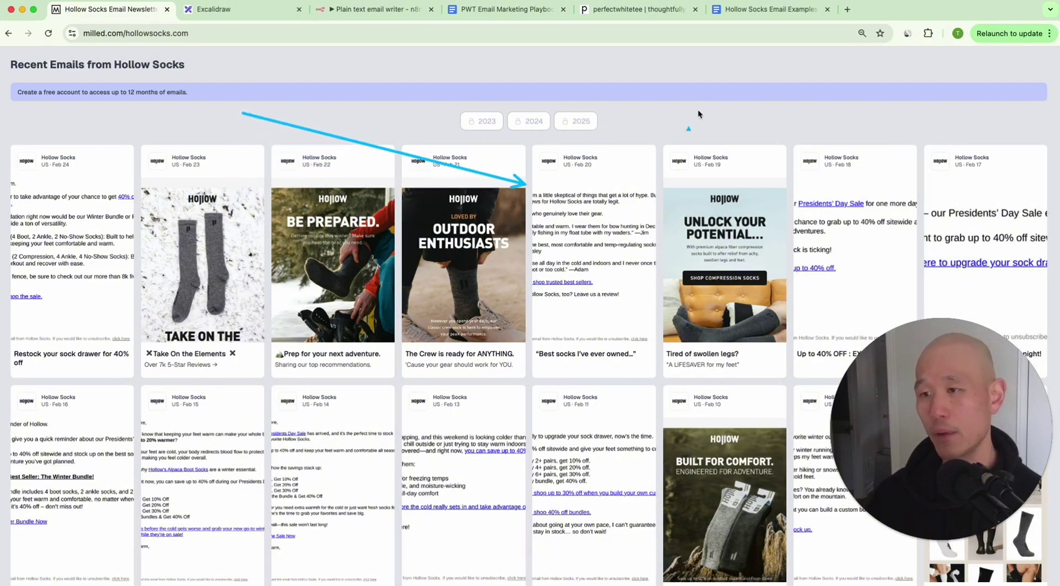
pyautogui.moveTo(844, 95); pyautogui.dragTo(853, 179)
pyautogui.moveTo(998, 97); pyautogui.dragTo(998, 199)
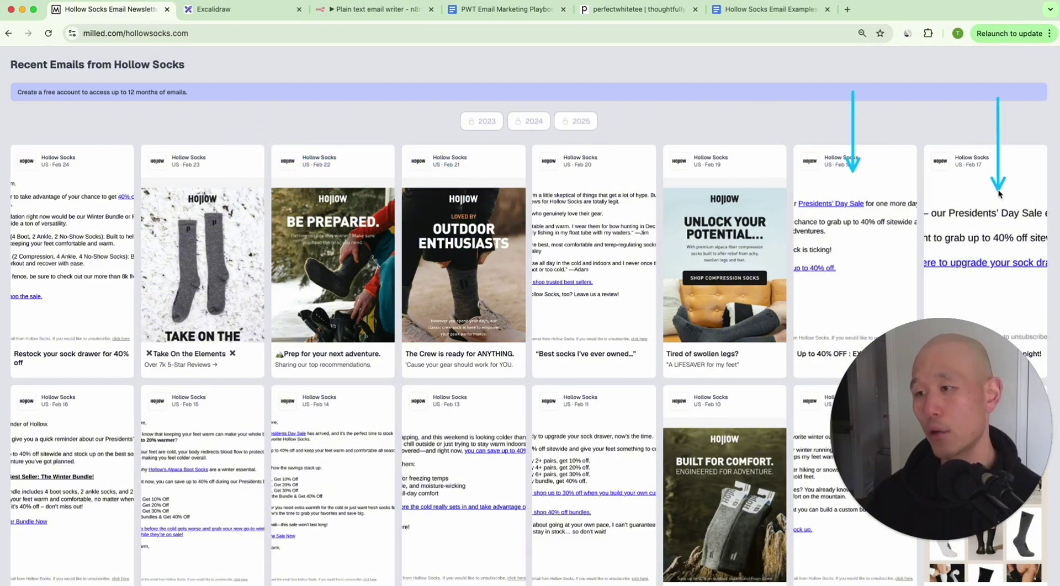
# Step: Show the PWT Email Marketing Playbook, place the Hollow Socks Email Examples document beside it and highlight the first example email's opening
pyautogui.click(499, 11)
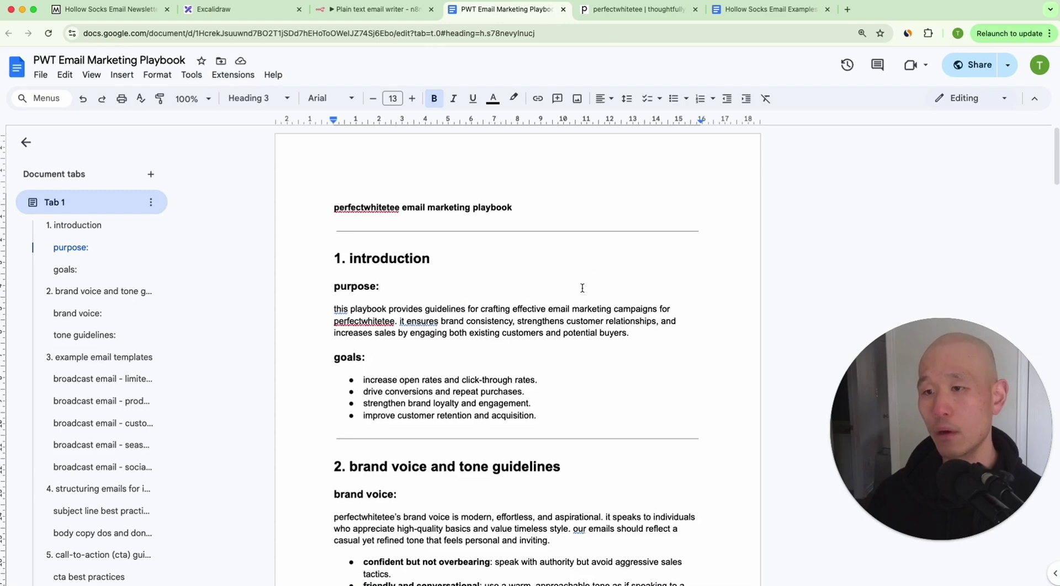
pyautogui.moveTo(761, 10); pyautogui.dragTo(623, 10)
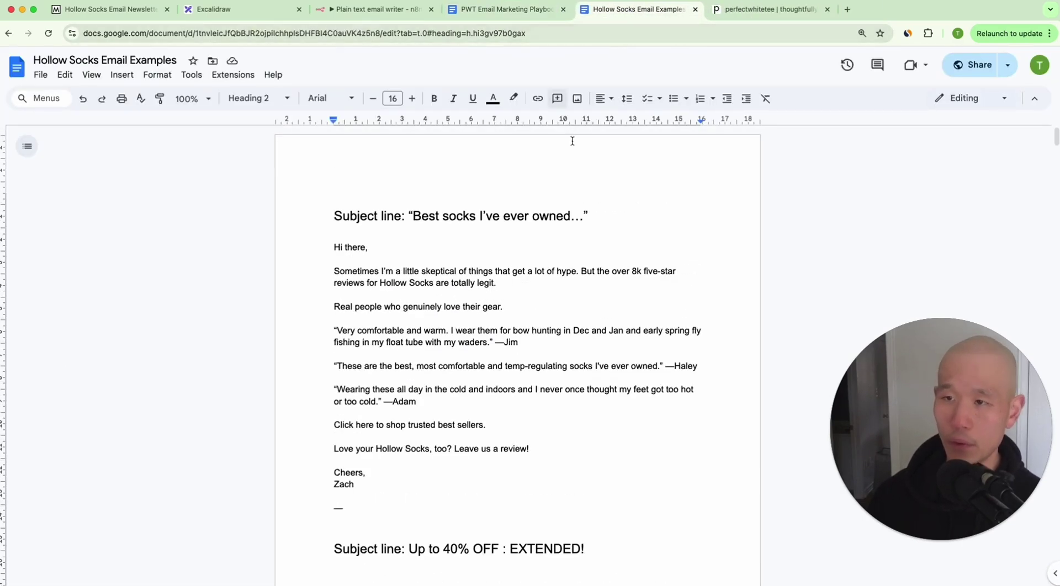
pyautogui.moveTo(343, 194); pyautogui.dragTo(504, 335)
pyautogui.click(503, 335)
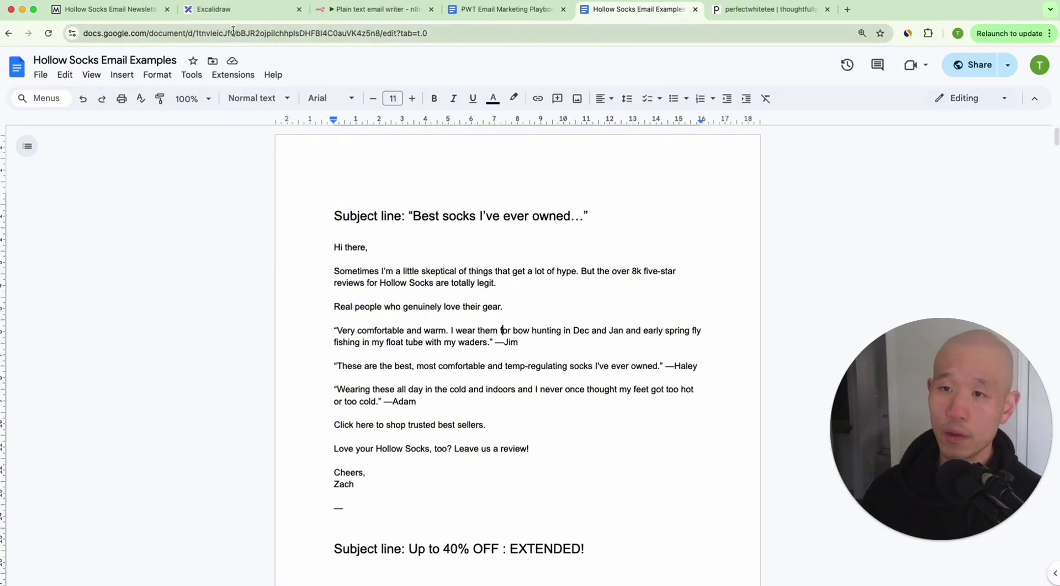
# Step: Return to the n8n workflow, bring Slack's n8n-email-writer channel window over it and shift the window slightly right
pyautogui.click(385, 8)
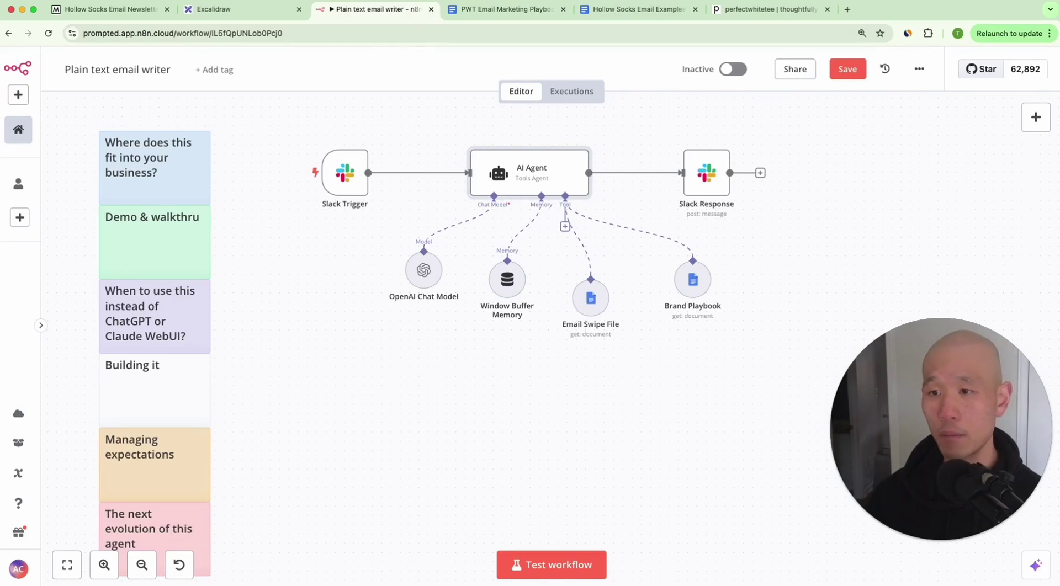
pyautogui.press('super+Tab')
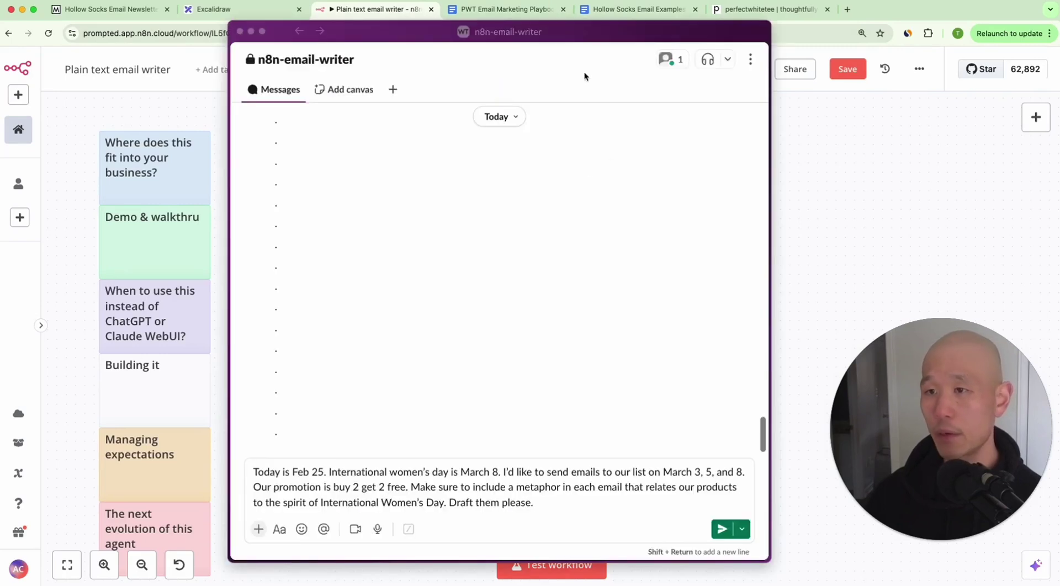
pyautogui.moveTo(588, 37); pyautogui.dragTo(648, 37)
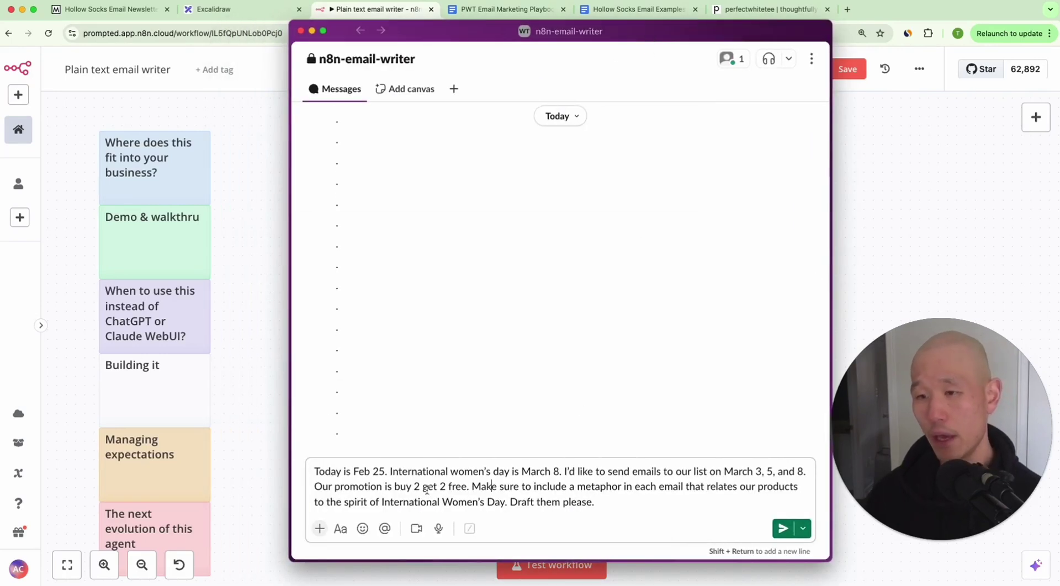
# Step: Split the drafted Slack message so that today's date, the International women's day date and the sending dates each form a separate paragraph
pyautogui.click(390, 471)
pyautogui.hotkey('shift', 'Return')
pyautogui.hotkey('shift', 'Return')
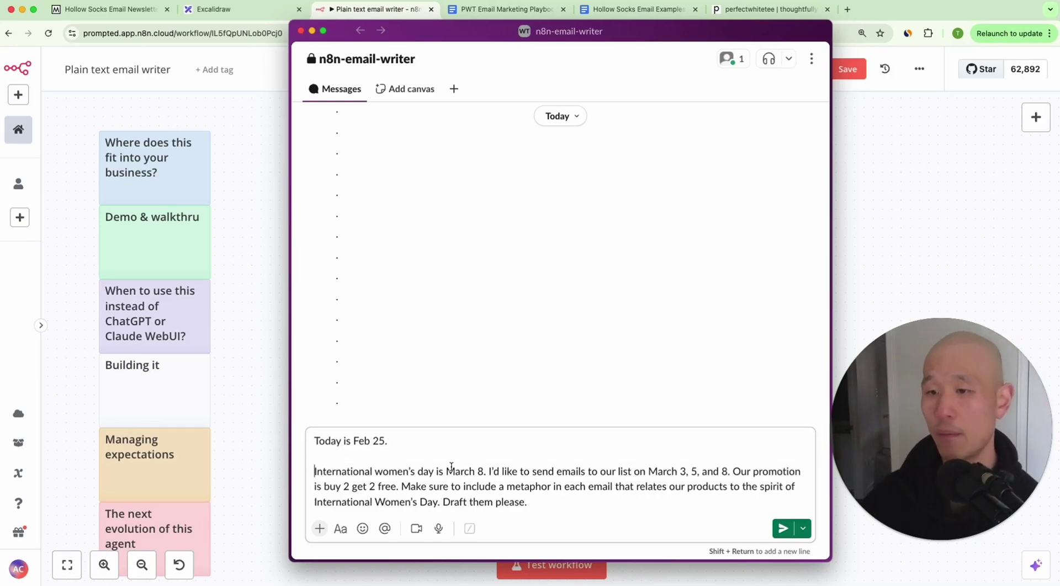
pyautogui.click(492, 471)
pyautogui.hotkey('shift', 'Return')
pyautogui.hotkey('shift', 'Return')
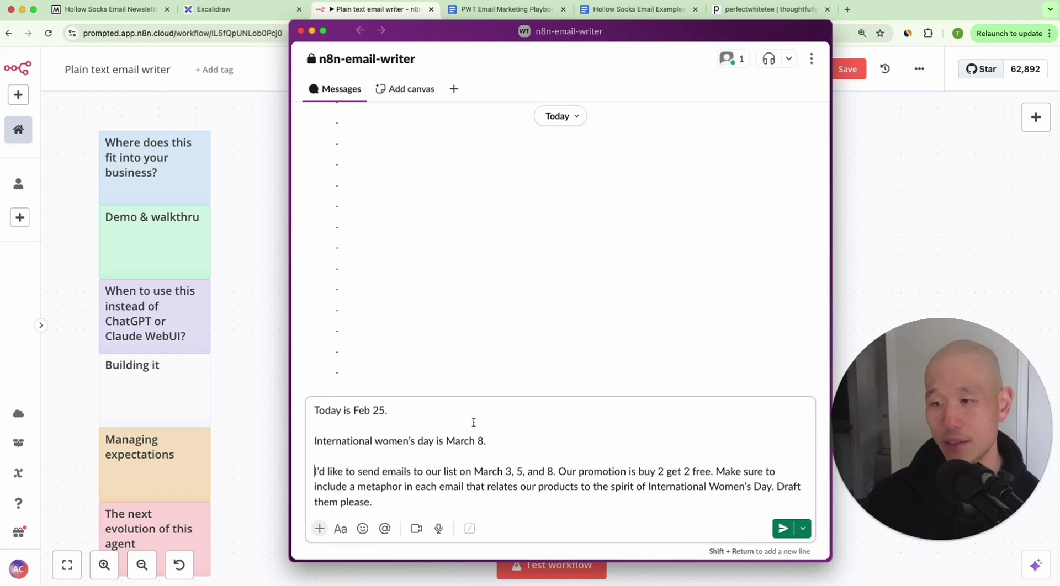
pyautogui.click(555, 473)
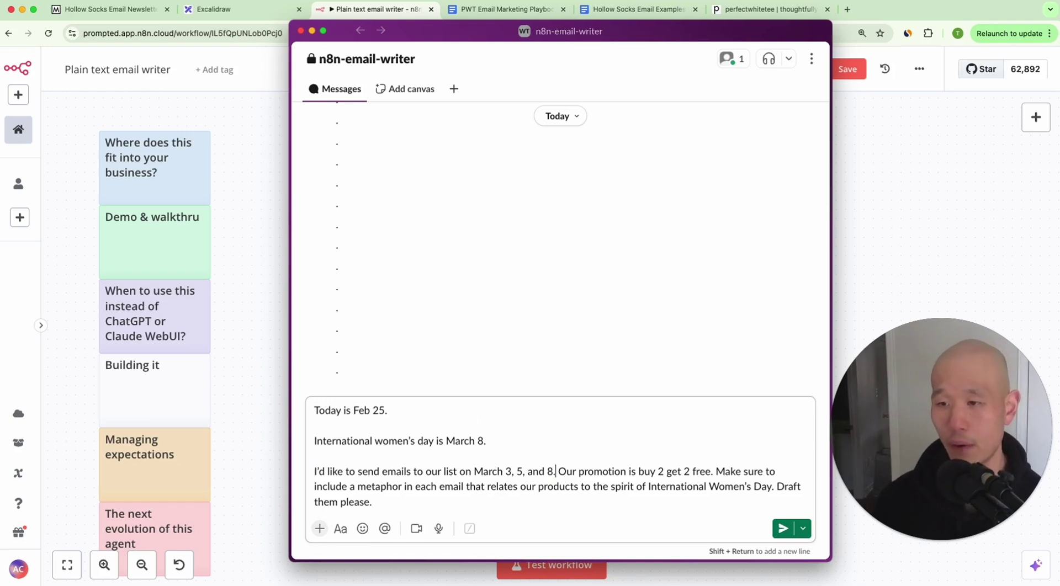
pyautogui.hotkey('shift', 'Return')
pyautogui.hotkey('shift', 'Return')
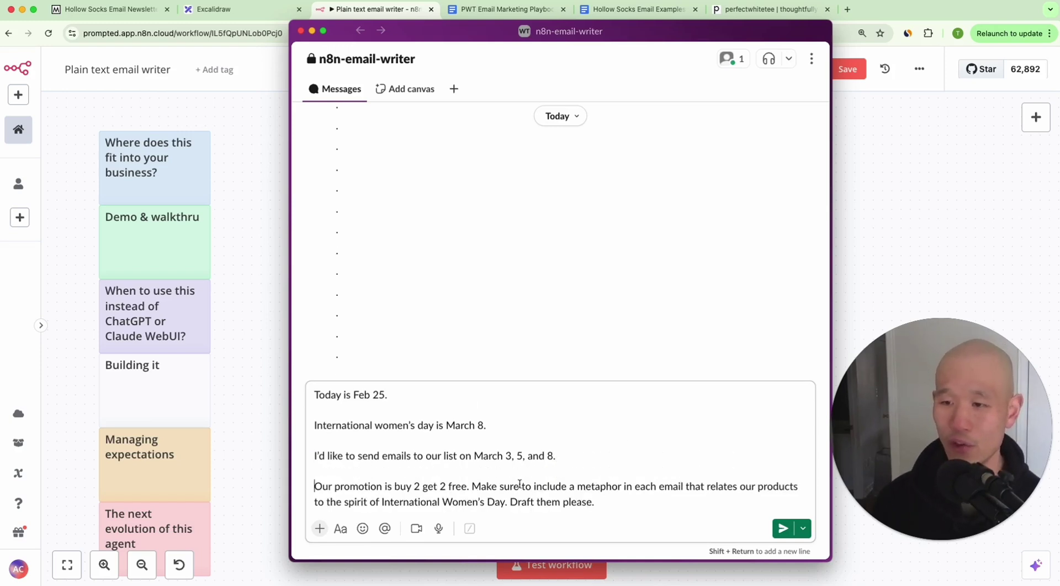
# Step: Separate the promotion, metaphor and "Draft them please." sentences into their own paragraphs and highlight the metaphor instruction
pyautogui.click(478, 487)
pyautogui.hotkey('shift', 'Return')
pyautogui.hotkey('shift', 'Return')
pyautogui.click(382, 501)
pyautogui.hotkey('shift', 'Return')
pyautogui.hotkey('shift', 'Return')
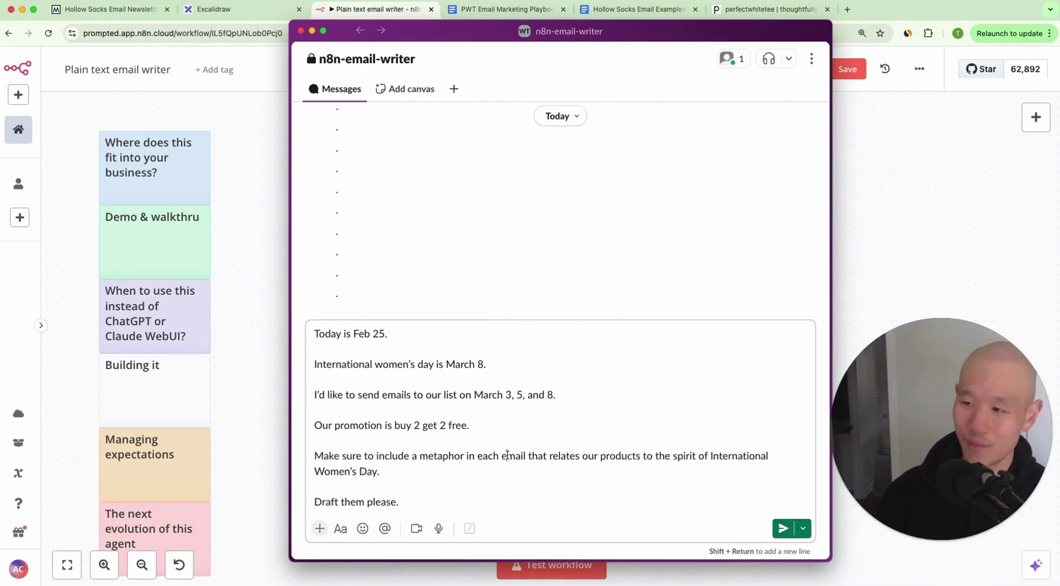
pyautogui.moveTo(322, 455); pyautogui.dragTo(463, 463)
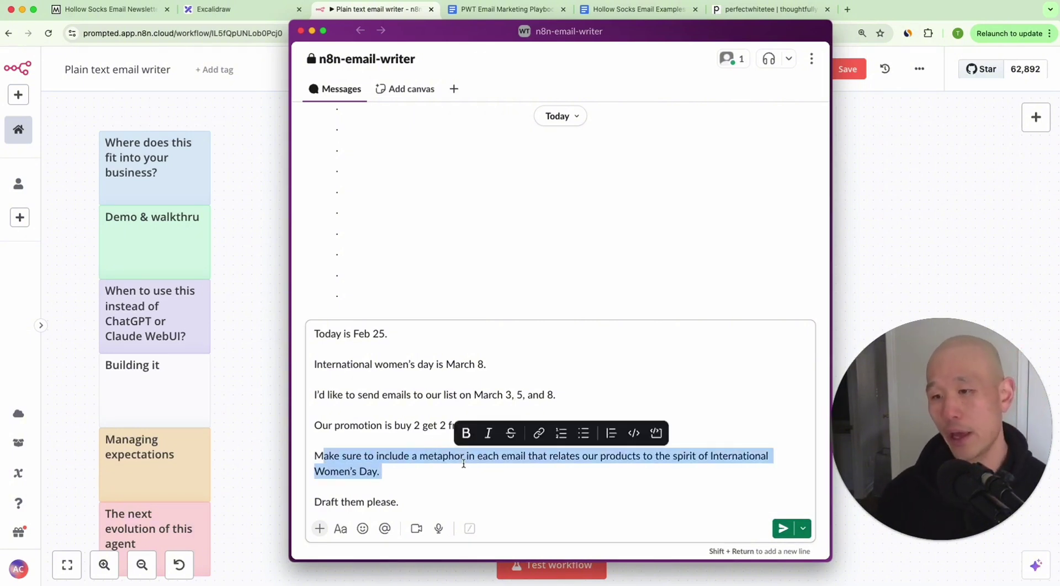
# Step: Send the drafted promotion request in the n8n-email-writer channel, switch to n8n and start a test run of the workflow
pyautogui.click(413, 412)
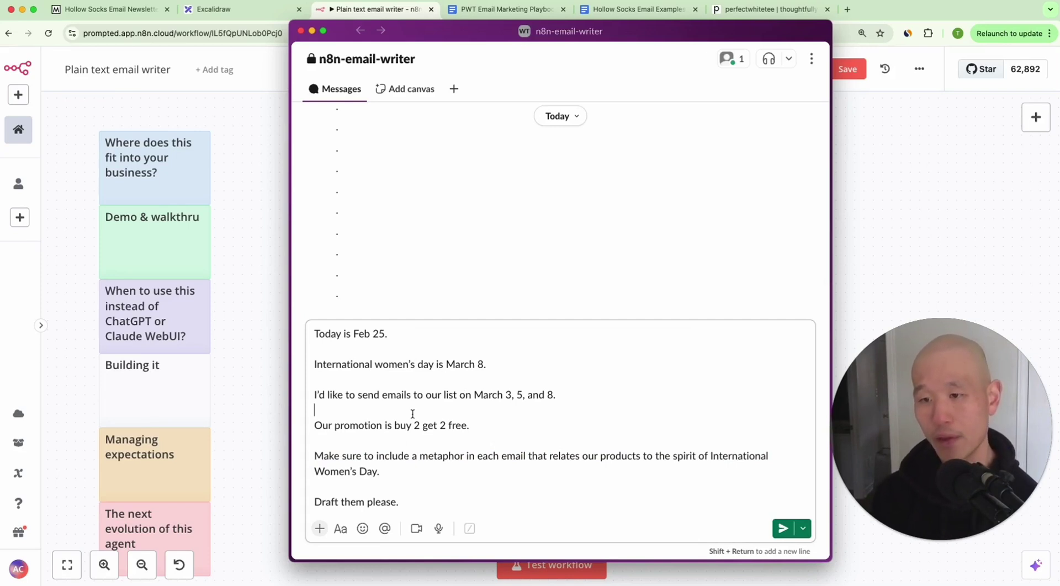
pyautogui.click(786, 535)
pyautogui.press('super+Tab')
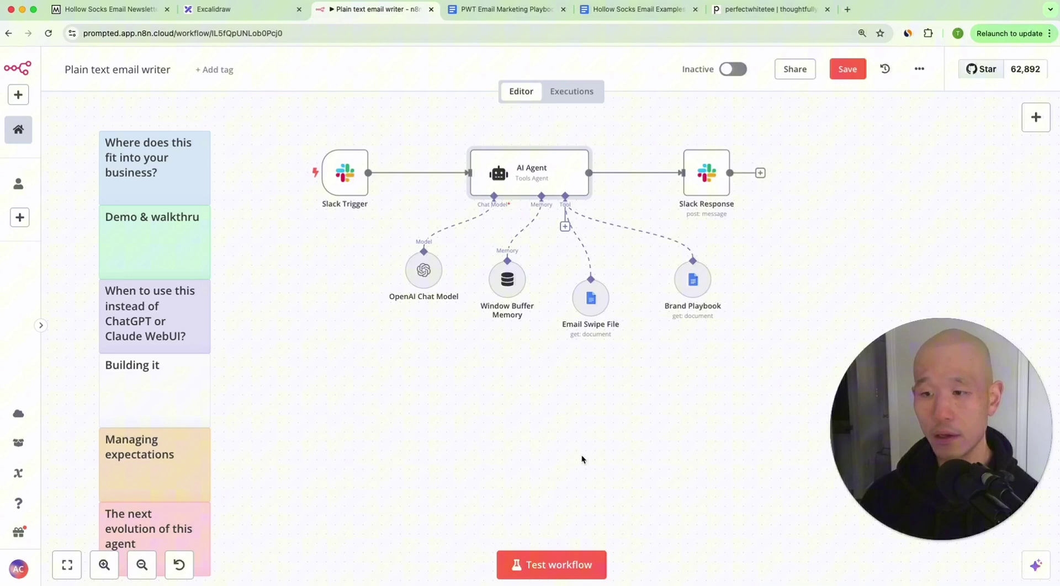
pyautogui.click(524, 570)
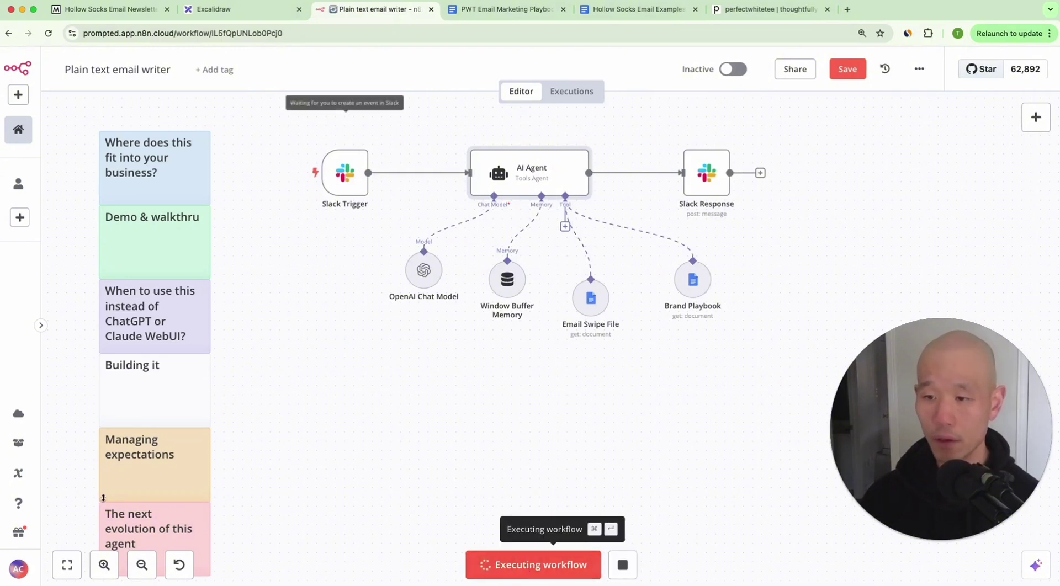
# Step: Return to Slack, copy the sent request, post it again in the channel and shift the Slack window left
pyautogui.press('super+Tab')
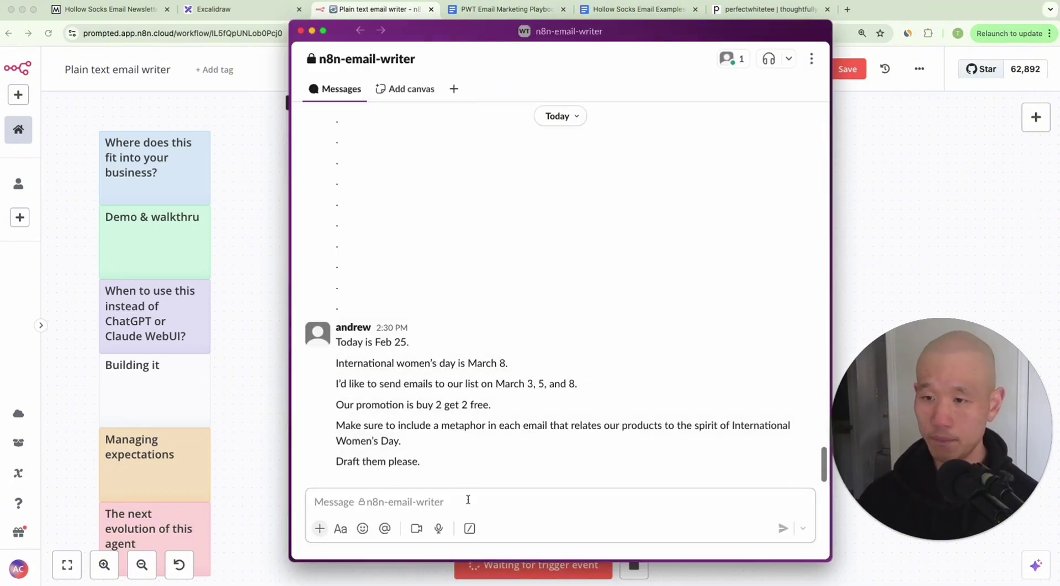
pyautogui.moveTo(435, 469); pyautogui.dragTo(339, 344)
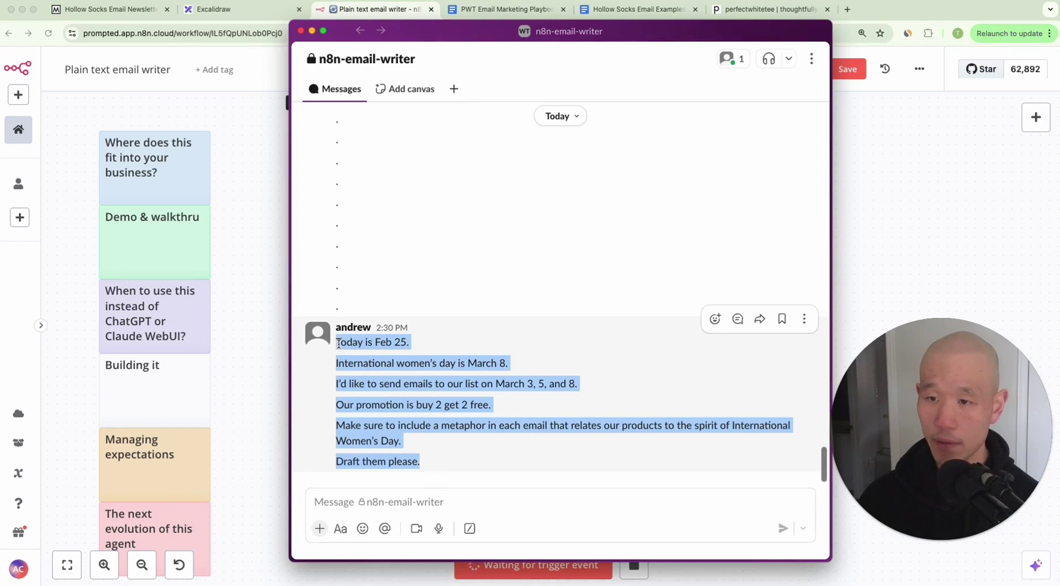
pyautogui.press('super+c')
pyautogui.click(403, 514)
pyautogui.press('super+v')
pyautogui.press('Return')
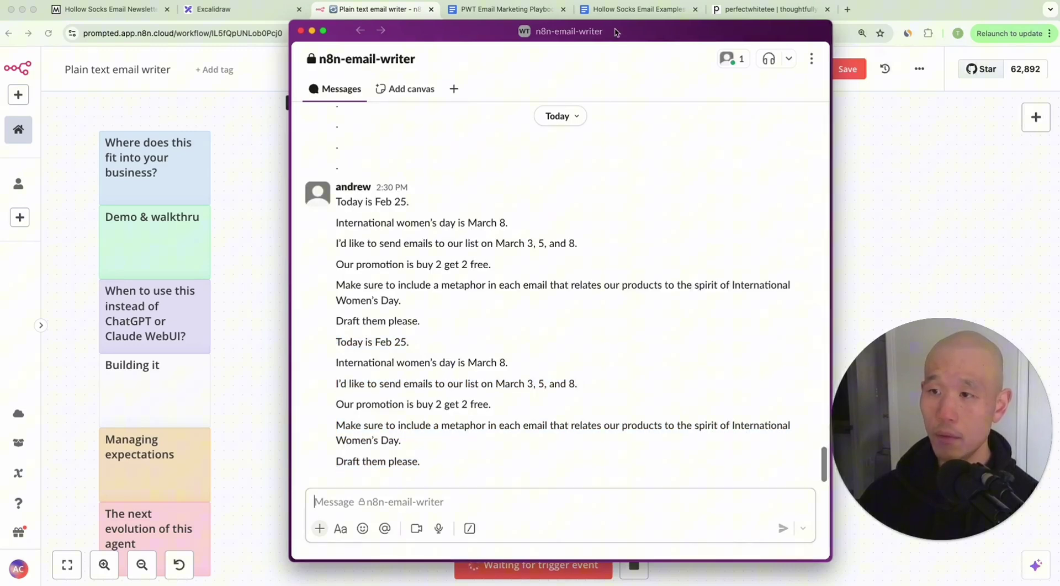
pyautogui.moveTo(616, 32); pyautogui.dragTo(494, 33)
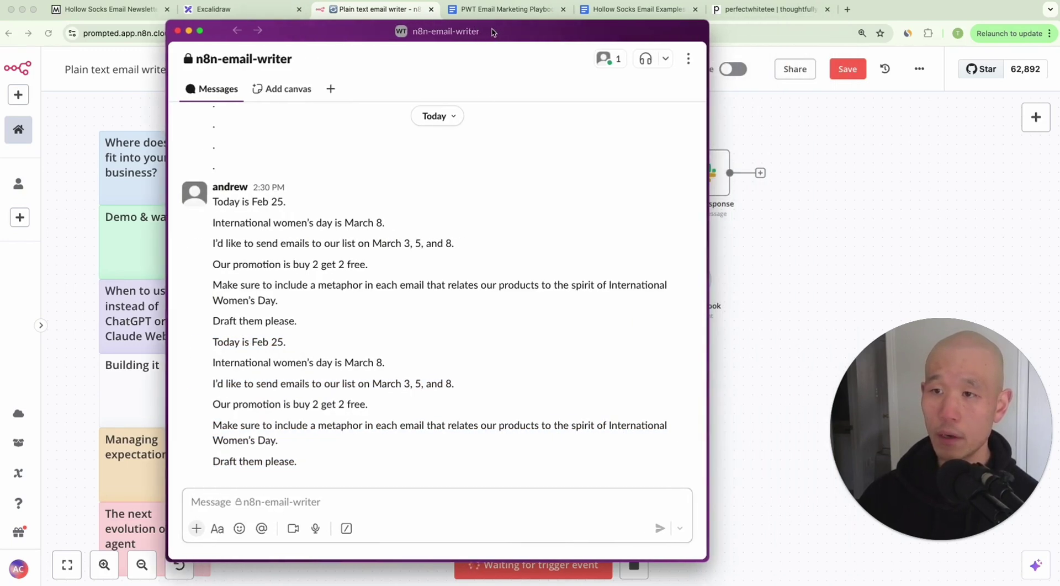
# Step: Show the n8n workflow and the perfectwhitetee store, level the Email Swipe File node with Brand Playbook and nudge the OpenAI Chat Model node left
pyautogui.click(842, 170)
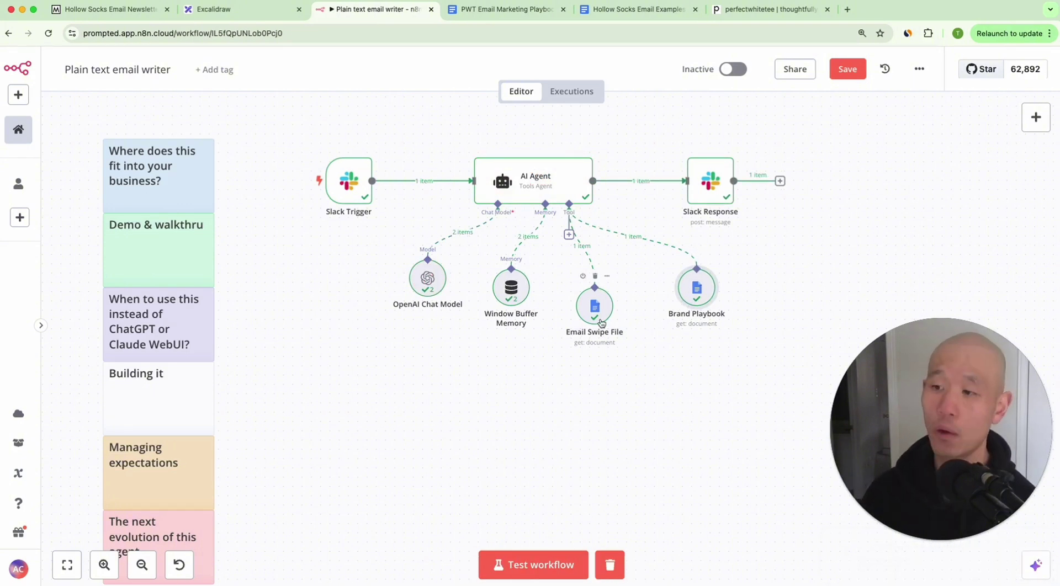
pyautogui.click(734, 11)
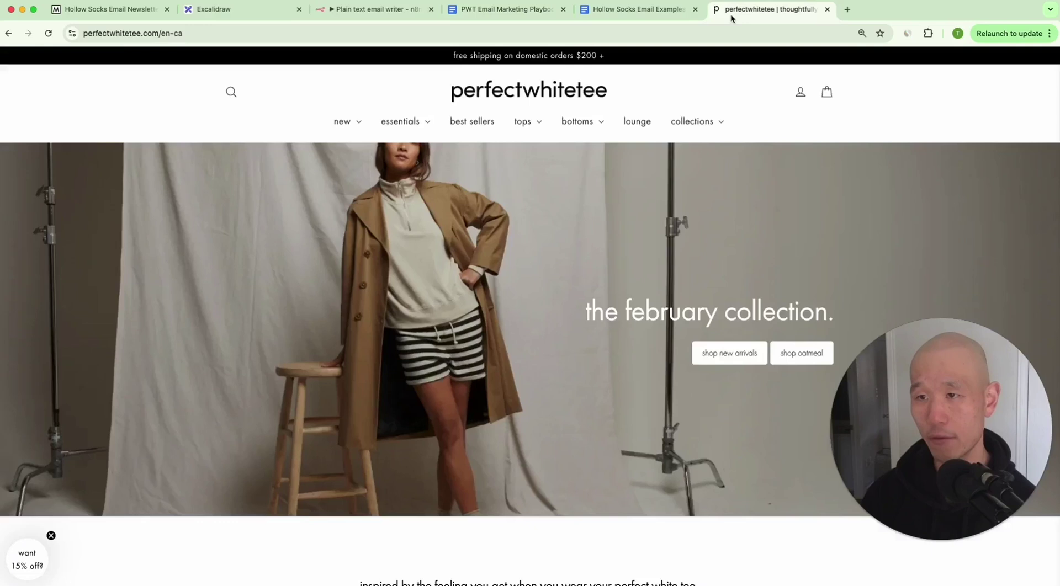
pyautogui.click(353, 10)
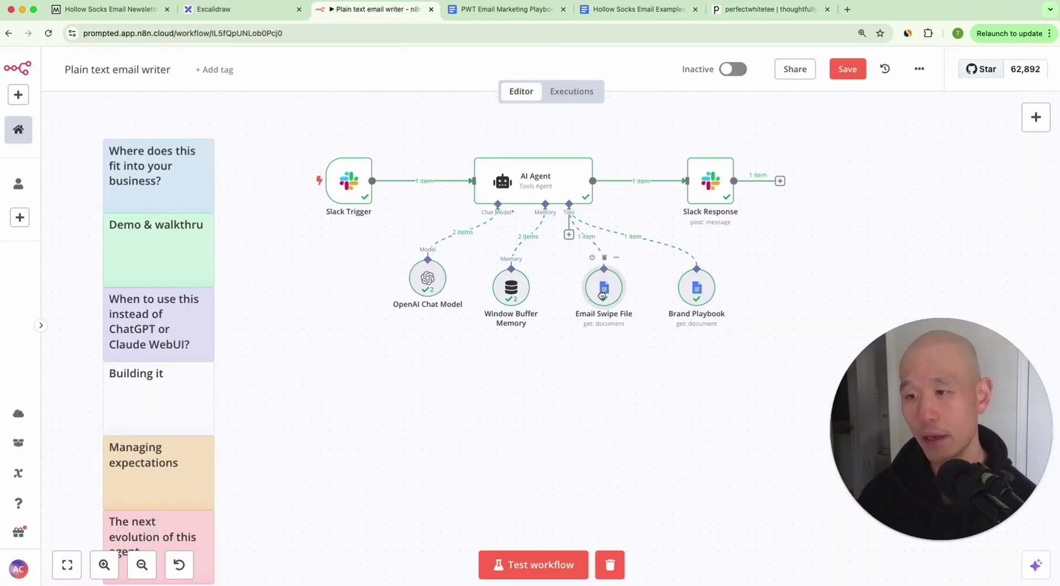
pyautogui.moveTo(593, 317); pyautogui.dragTo(602, 298)
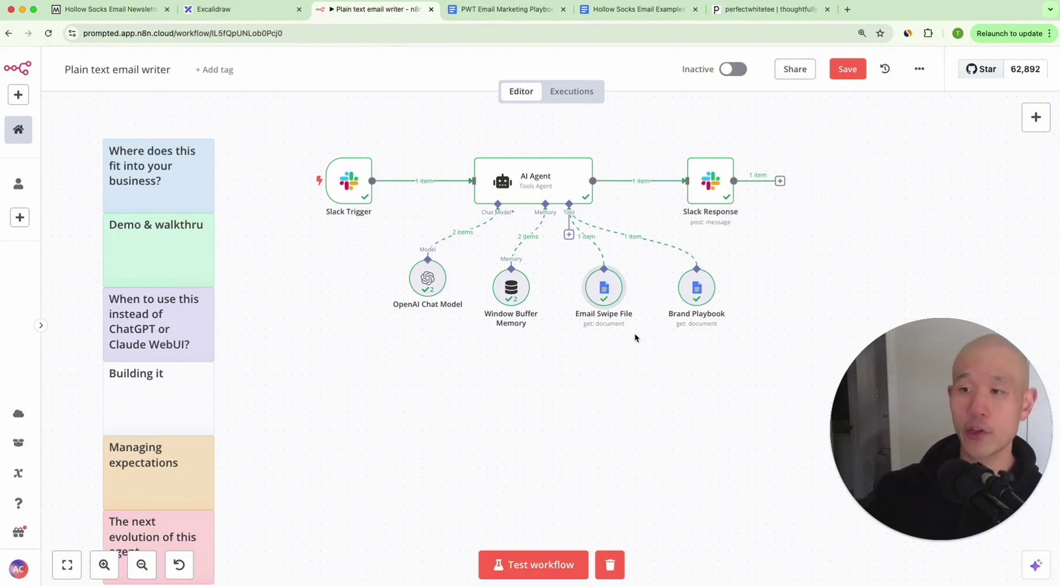
pyautogui.moveTo(428, 279); pyautogui.dragTo(418, 278)
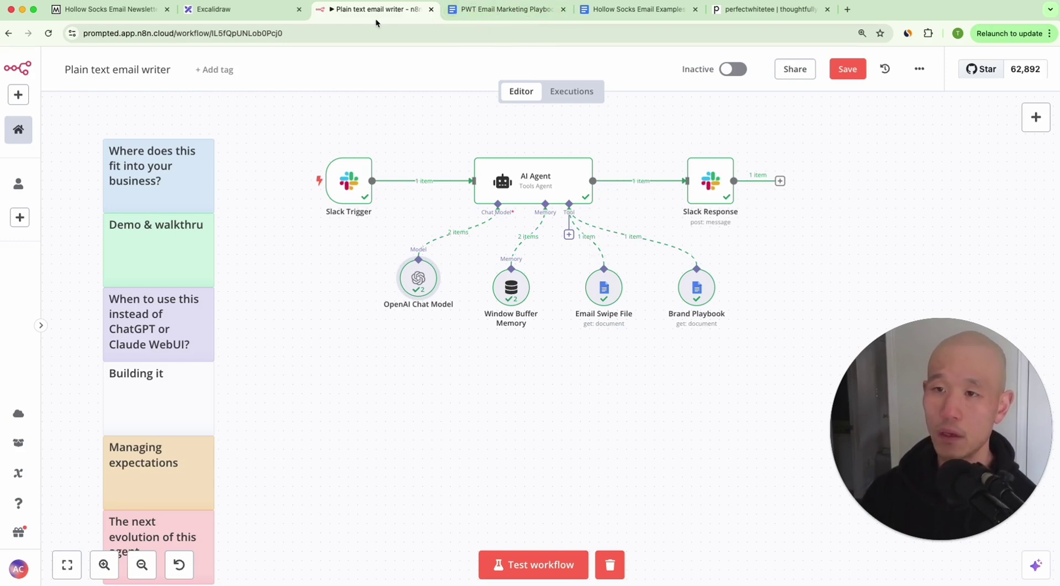
# Step: Open Slack at the start of the agent's reply and point an arrow at the Brand Playbook and Email Swipe File mention, clearing it again
pyautogui.press('super+Tab')
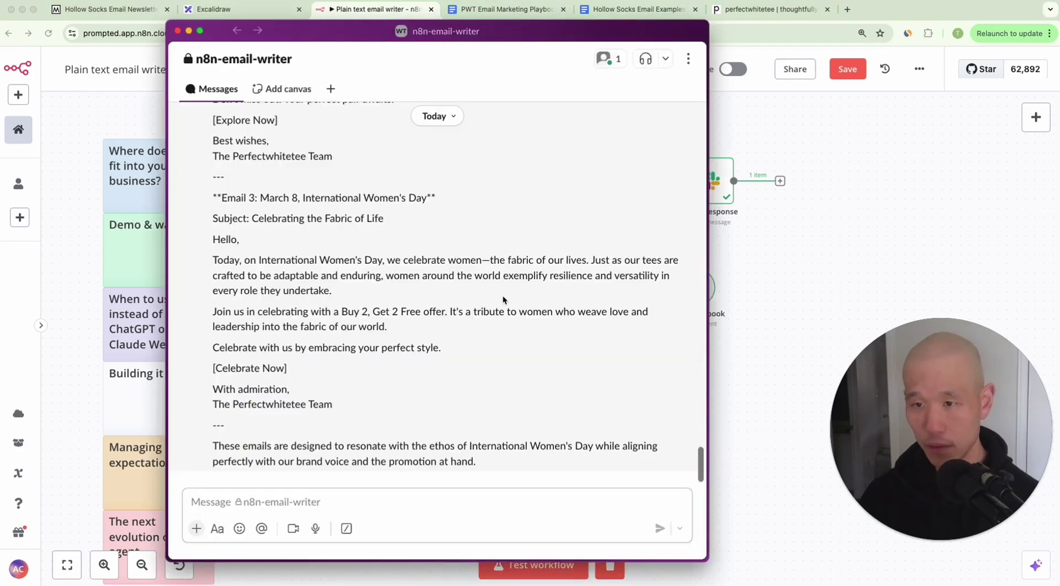
pyautogui.scroll(10, 502, 296)
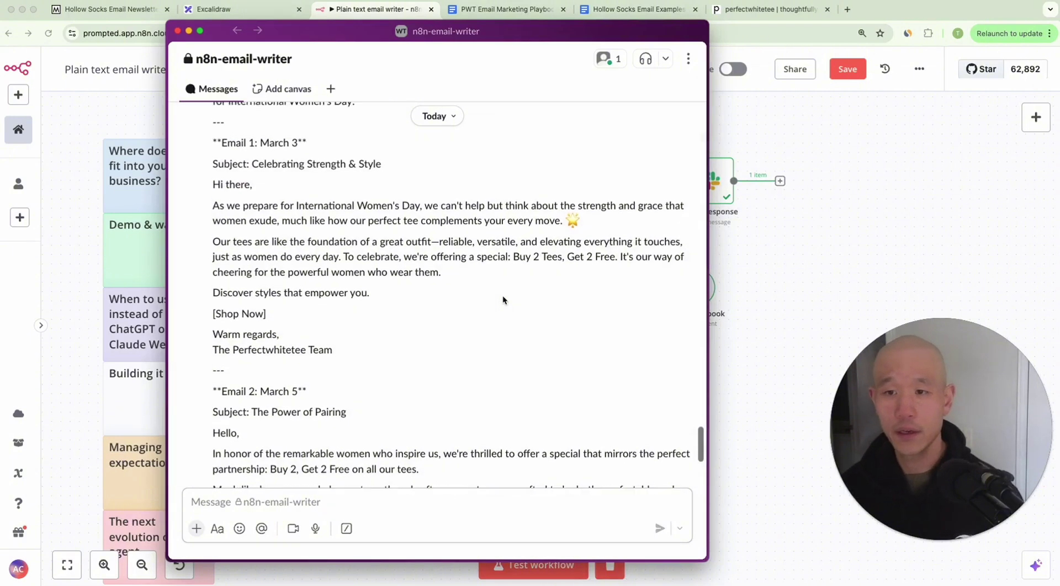
pyautogui.scroll(2, 502, 296)
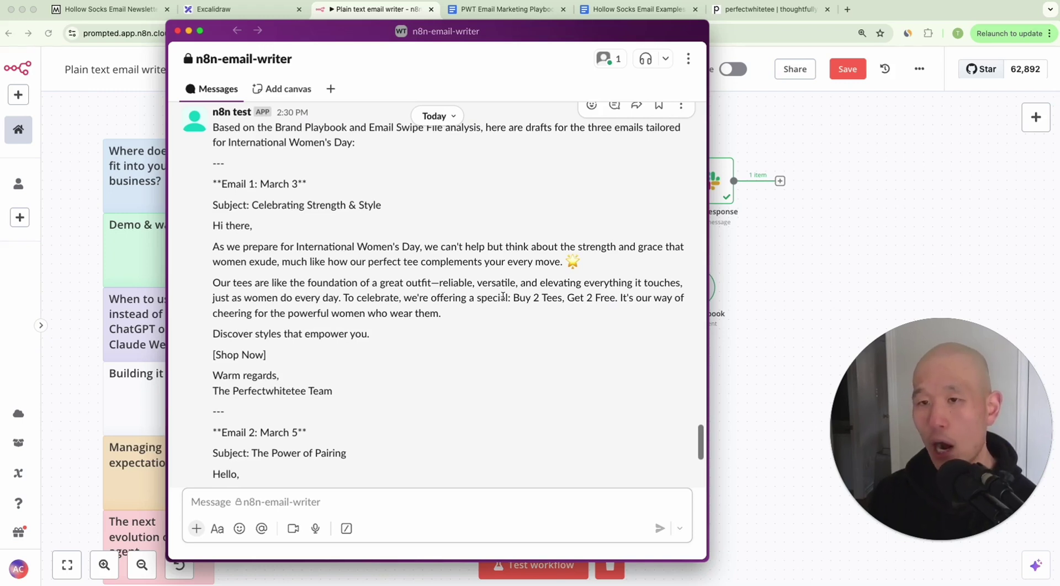
pyautogui.scroll(1, 502, 296)
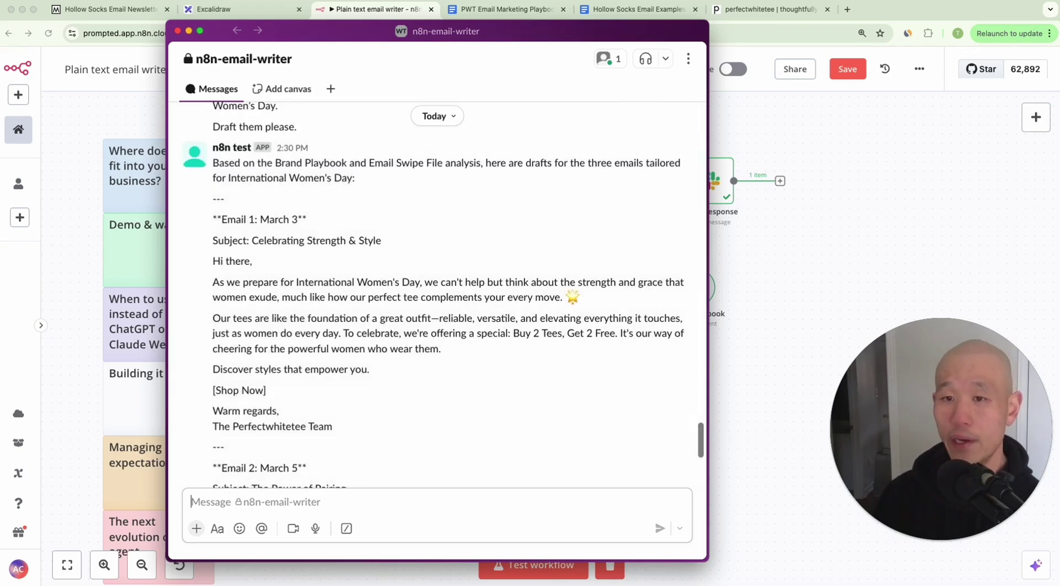
pyautogui.moveTo(510, 205)
pyautogui.mouseDown()
pyautogui.moveTo(466, 204)
pyautogui.moveTo(359, 168)
pyautogui.mouseUp()
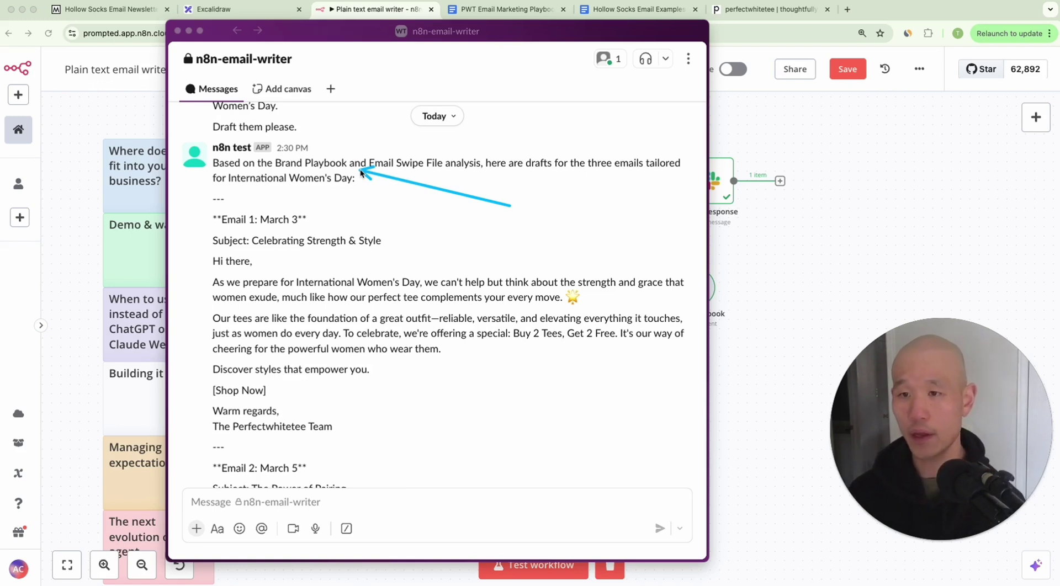
pyautogui.press('Escape')
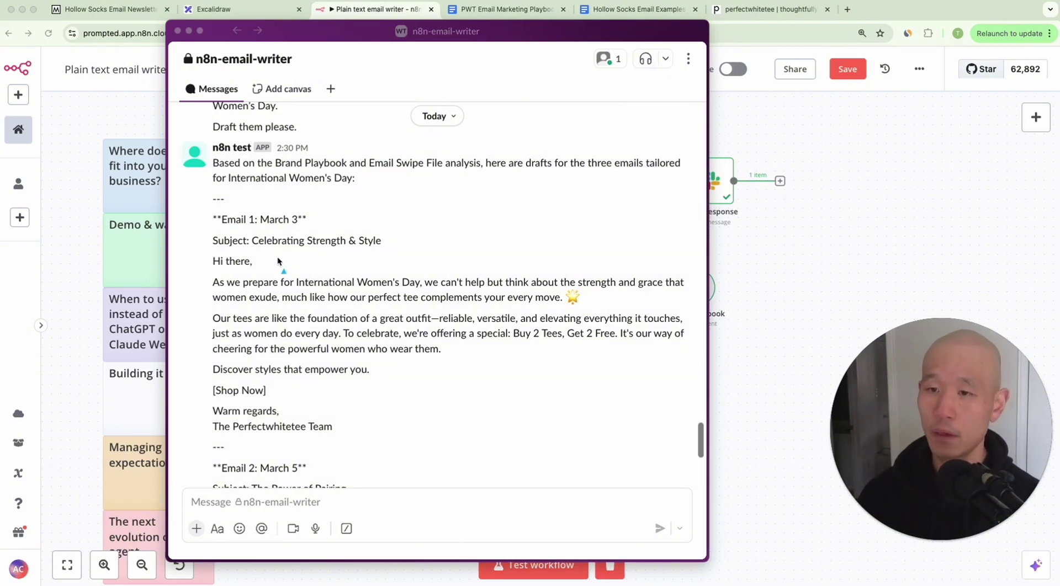
# Step: Read Email 1 and mark its greeting, opening paragraph, star emoji and the start of the tee metaphor with arrows
pyautogui.moveTo(293, 259); pyautogui.dragTo(255, 263)
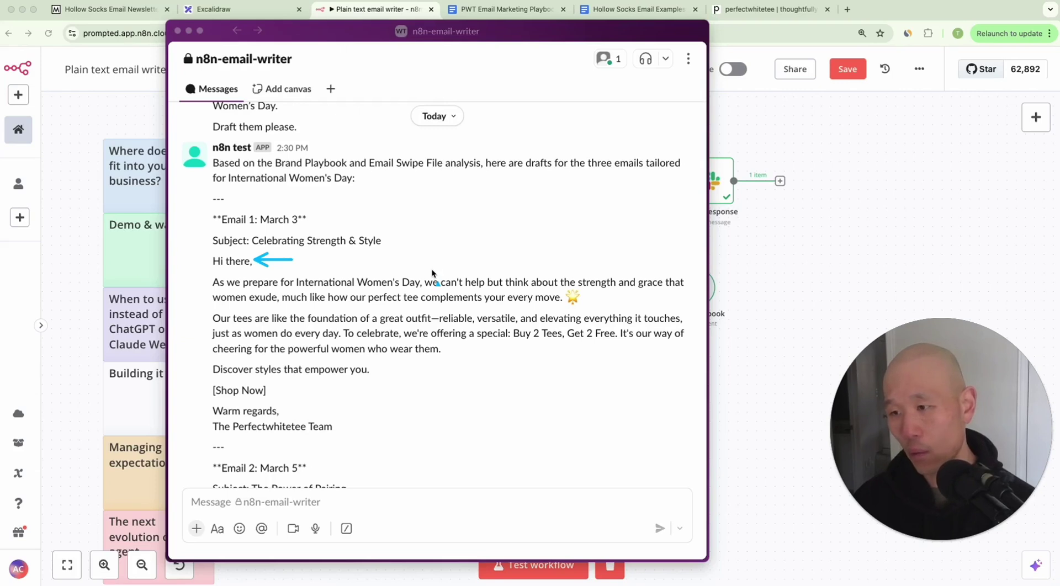
pyautogui.moveTo(578, 212); pyautogui.dragTo(457, 268)
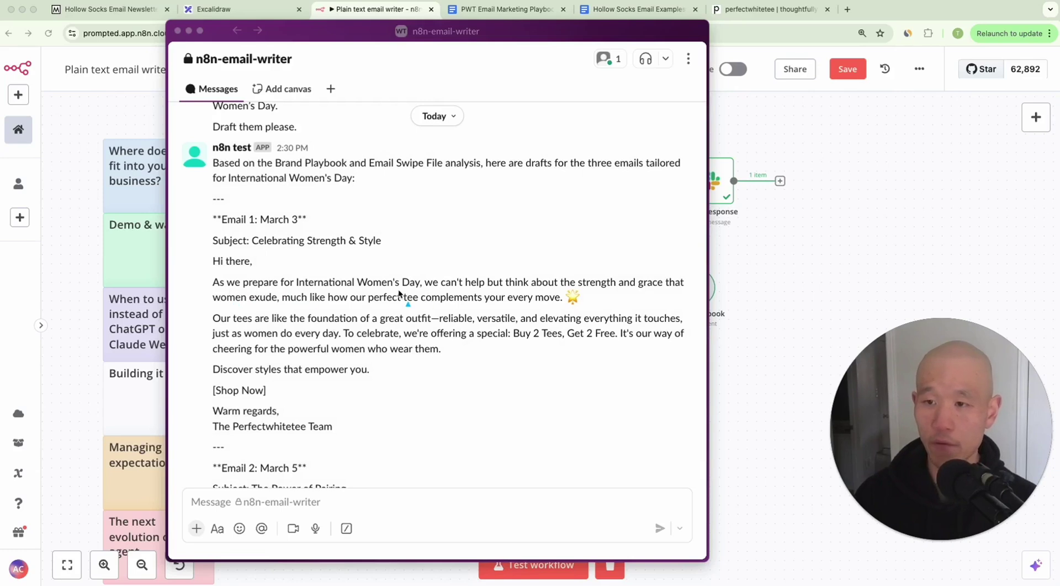
pyautogui.moveTo(683, 292); pyautogui.dragTo(607, 294)
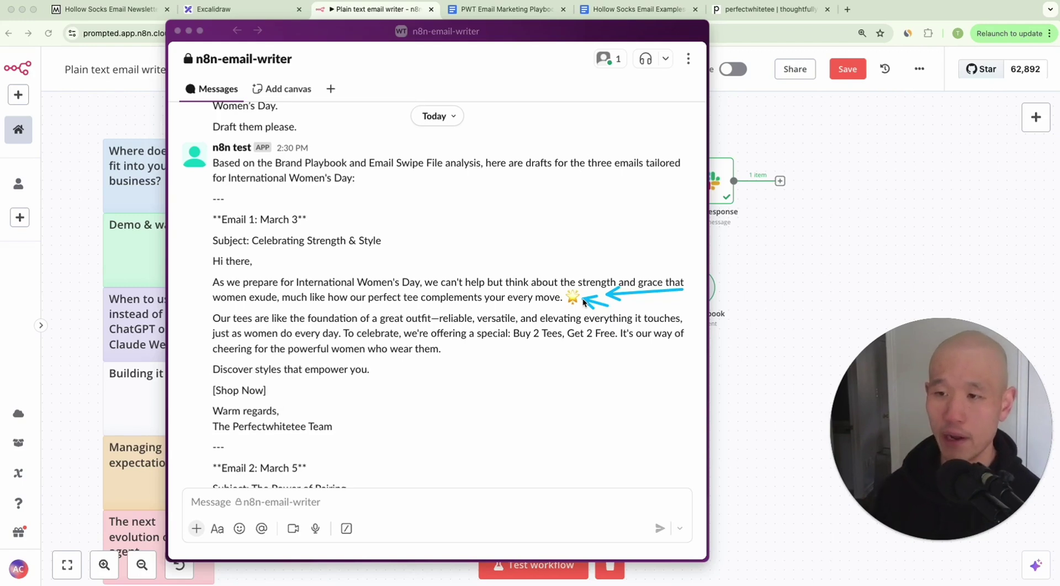
pyautogui.moveTo(303, 338); pyautogui.dragTo(308, 329)
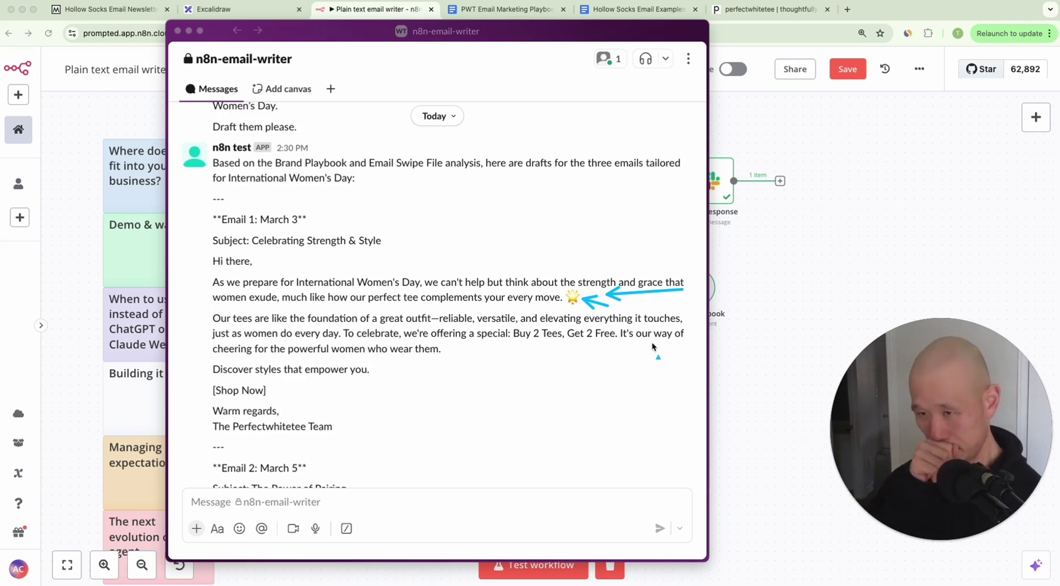
# Step: Mark Email 1's promotion, empowerment line, Shop Now link and sign-off with arrows, clear them and highlight the email from greeting to sign-off
pyautogui.moveTo(677, 398); pyautogui.dragTo(656, 365)
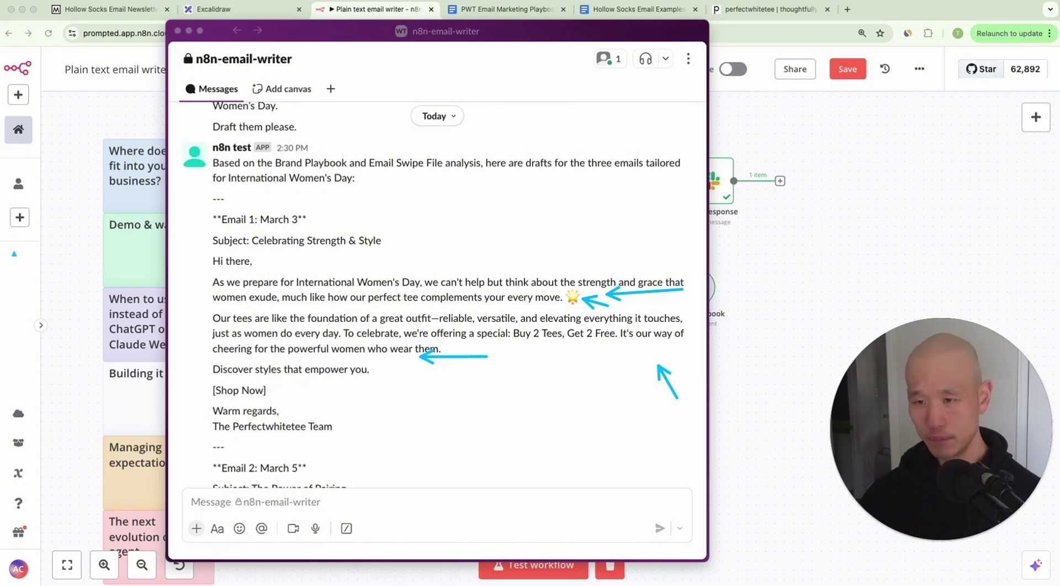
pyautogui.moveTo(469, 363); pyautogui.dragTo(381, 369)
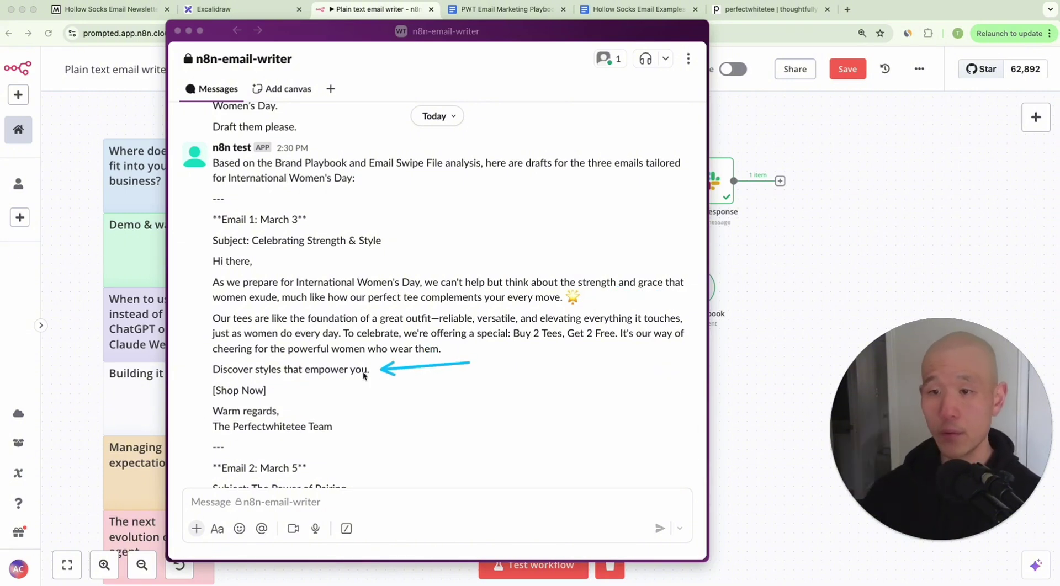
pyautogui.moveTo(305, 386)
pyautogui.mouseDown()
pyautogui.moveTo(291, 387)
pyautogui.moveTo(310, 412)
pyautogui.mouseUp()
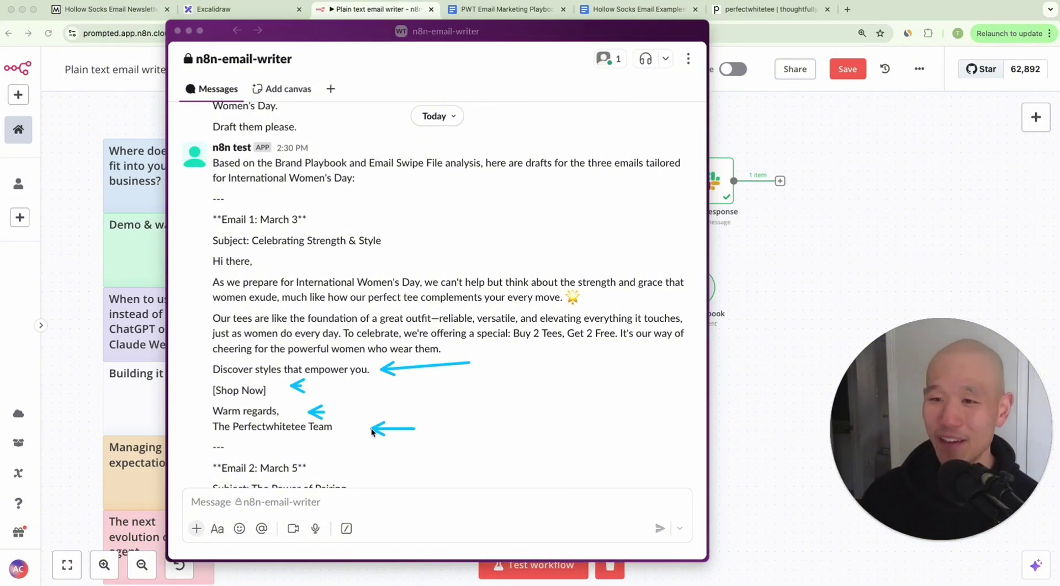
pyautogui.press('Escape')
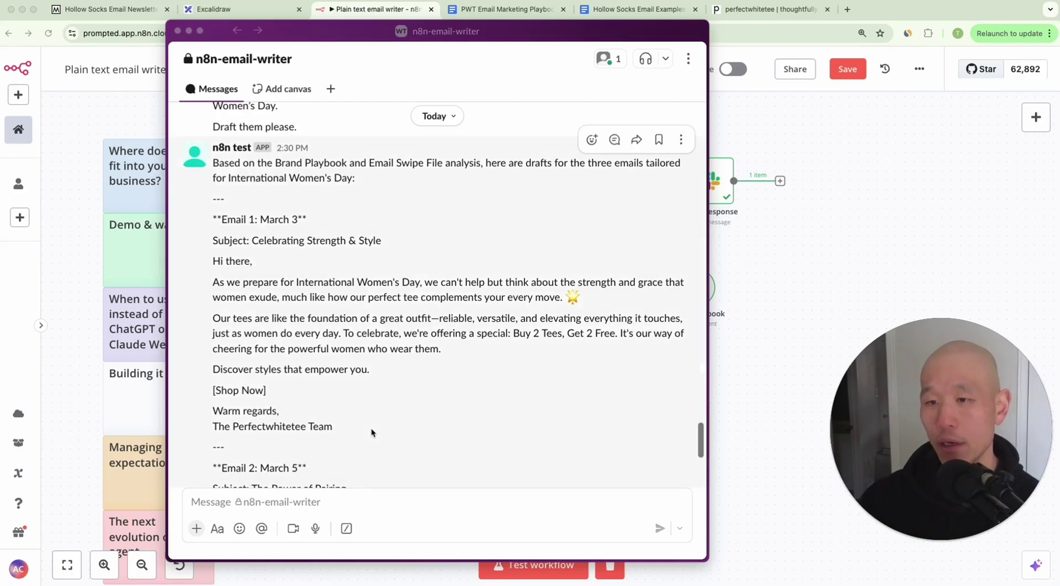
pyautogui.moveTo(213, 259); pyautogui.dragTo(404, 430)
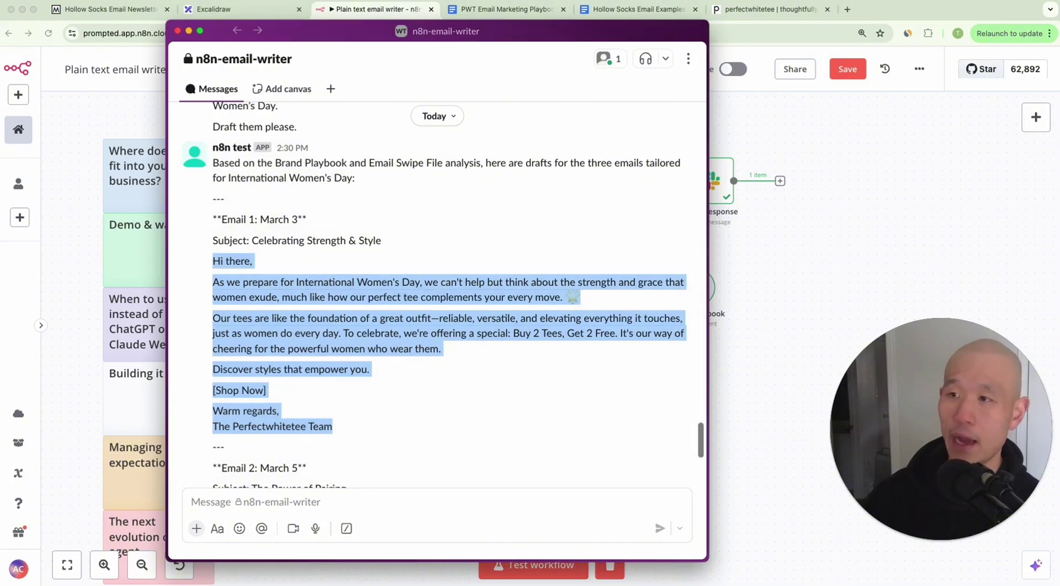
# Step: Browse the perfectwhitetee home page, open the pistachio collection and look through its products
pyautogui.click(766, 9)
pyautogui.scroll(-15, 617, 241)
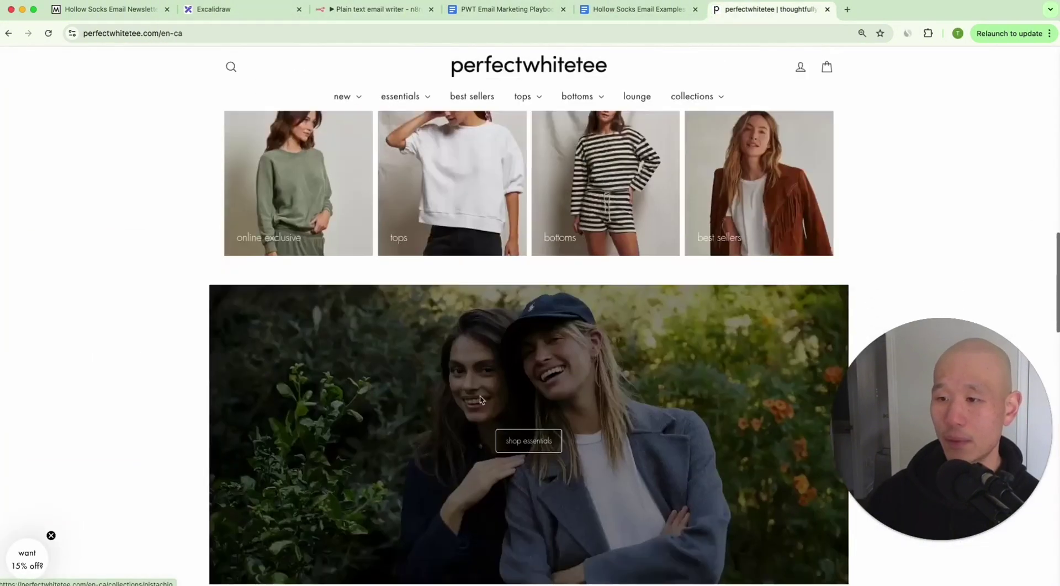
pyautogui.scroll(5, 475, 395)
pyautogui.click(389, 371)
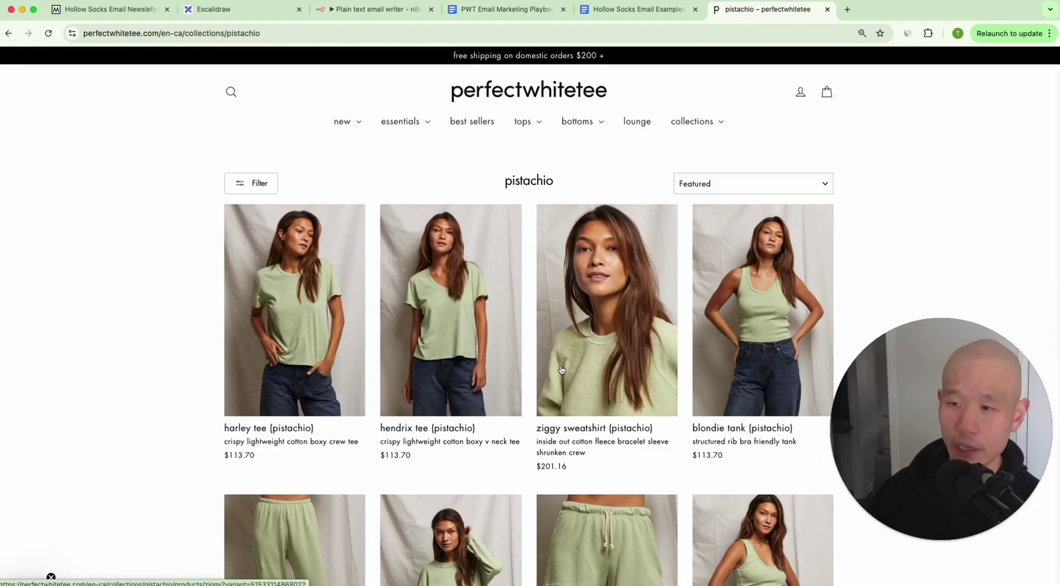
pyautogui.scroll(-5, 562, 370)
pyautogui.scroll(-2, 561, 370)
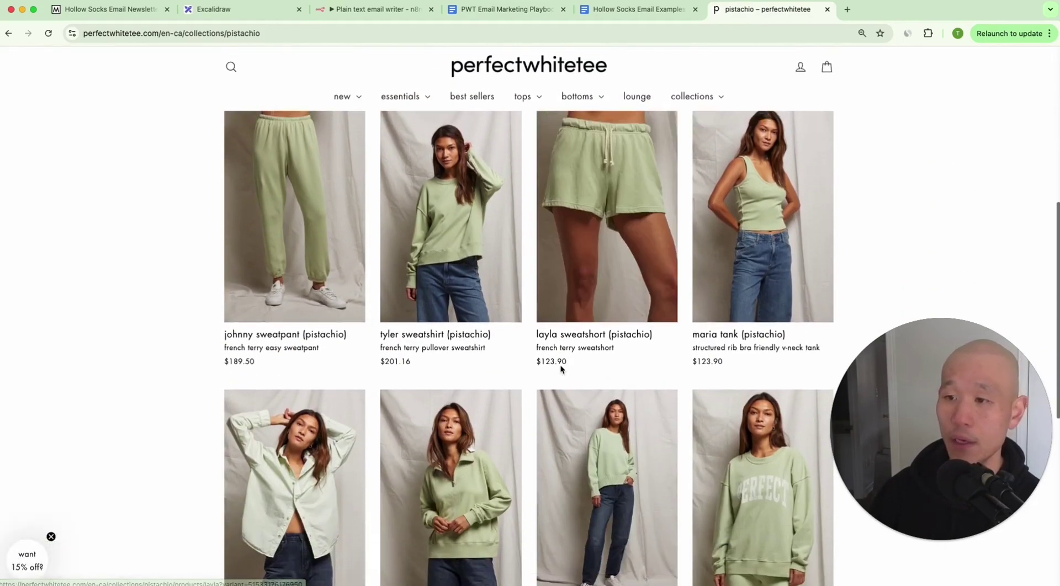
pyautogui.scroll(1, 562, 371)
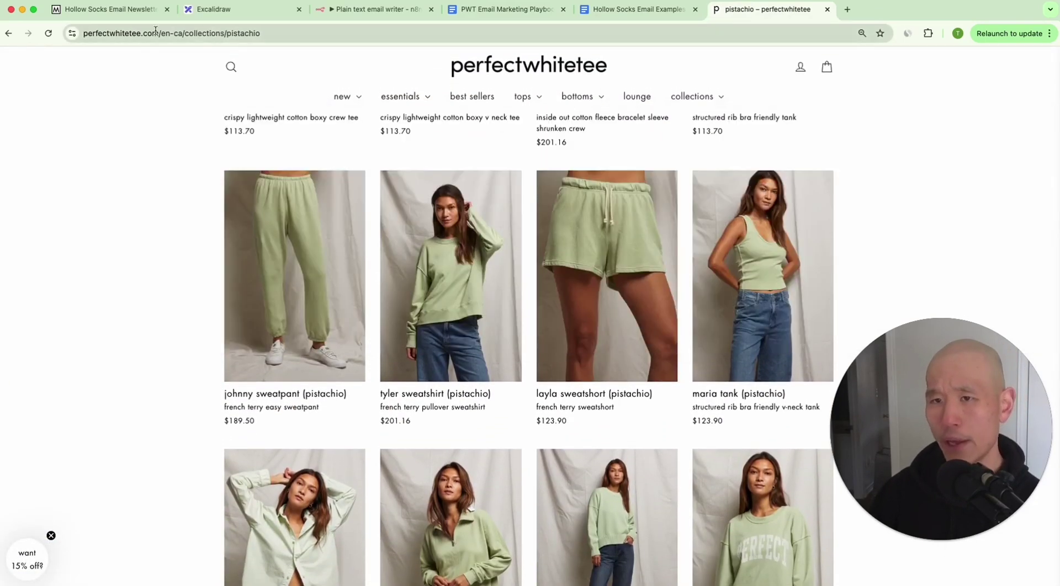
# Step: Return through n8n to the Slack reply, point an arrow at Email 1's "Warm regards," sign-off and clear it
pyautogui.click(375, 9)
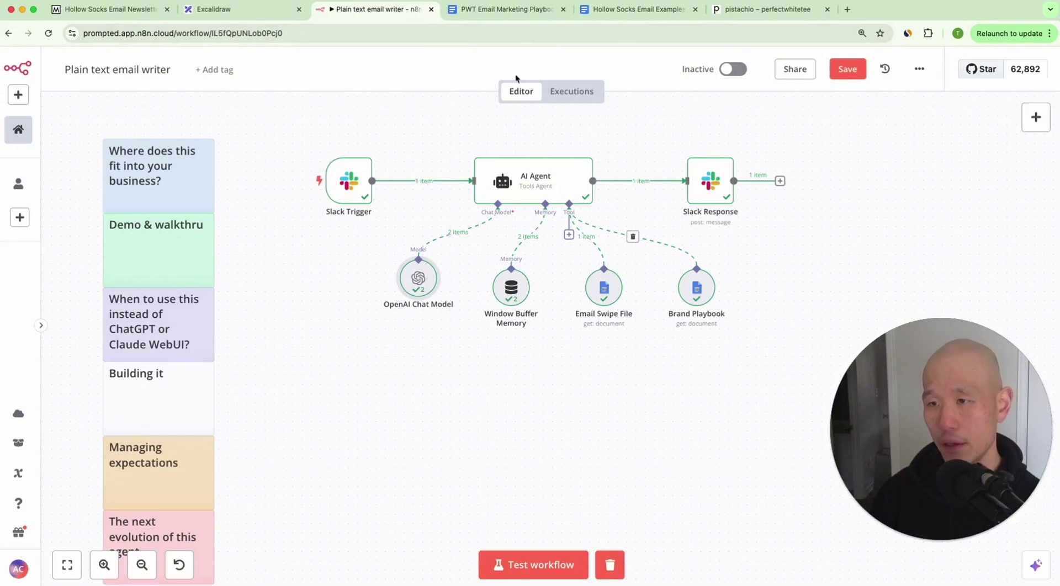
pyautogui.press('super+Tab')
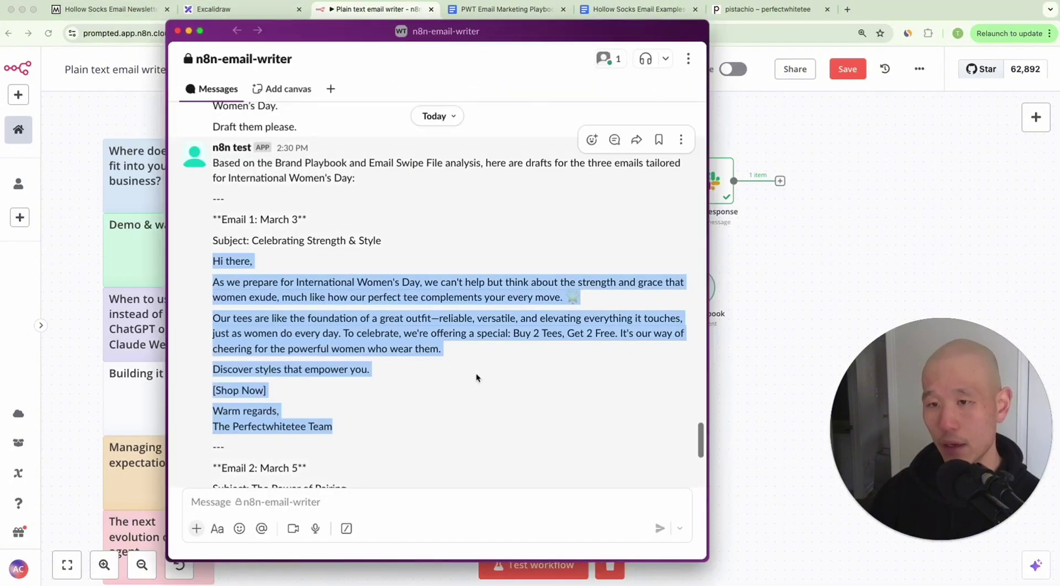
pyautogui.moveTo(496, 409); pyautogui.dragTo(289, 410)
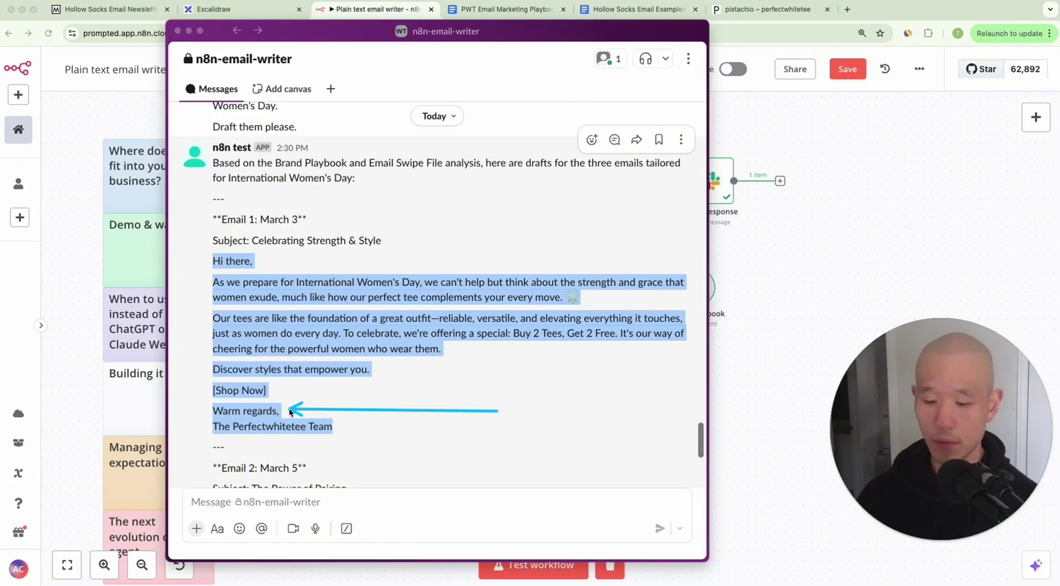
pyautogui.press('Escape')
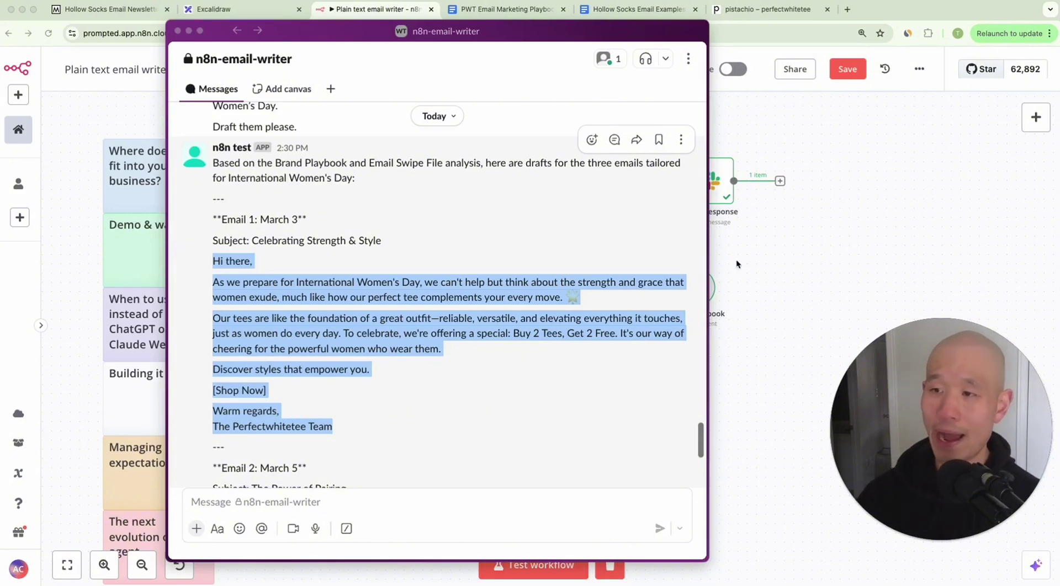
# Step: Return to the n8n workflow, look through the AI Agent's system message in the expression editor and close the node
pyautogui.click(774, 251)
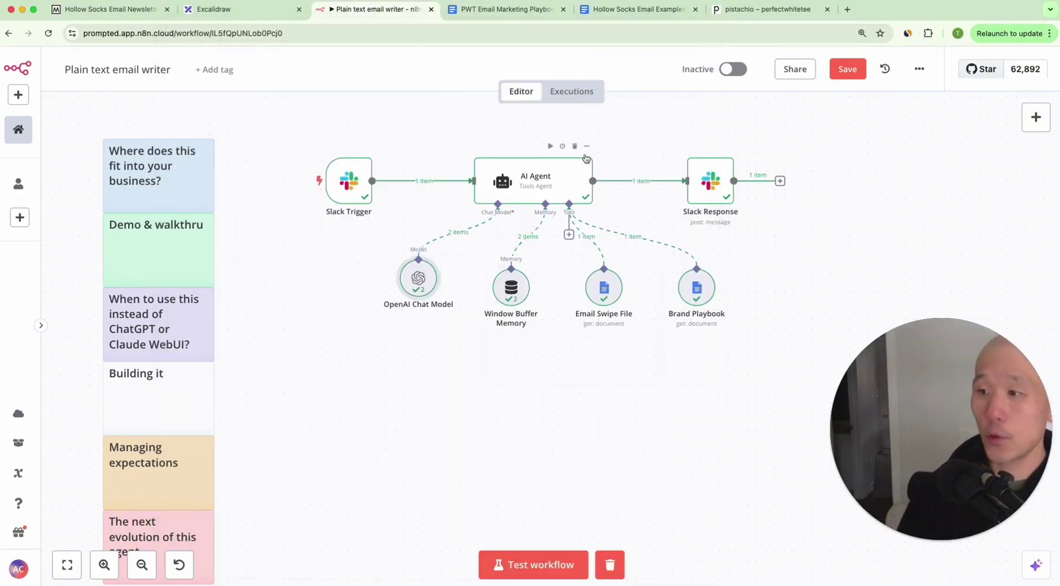
pyautogui.doubleClick(559, 166)
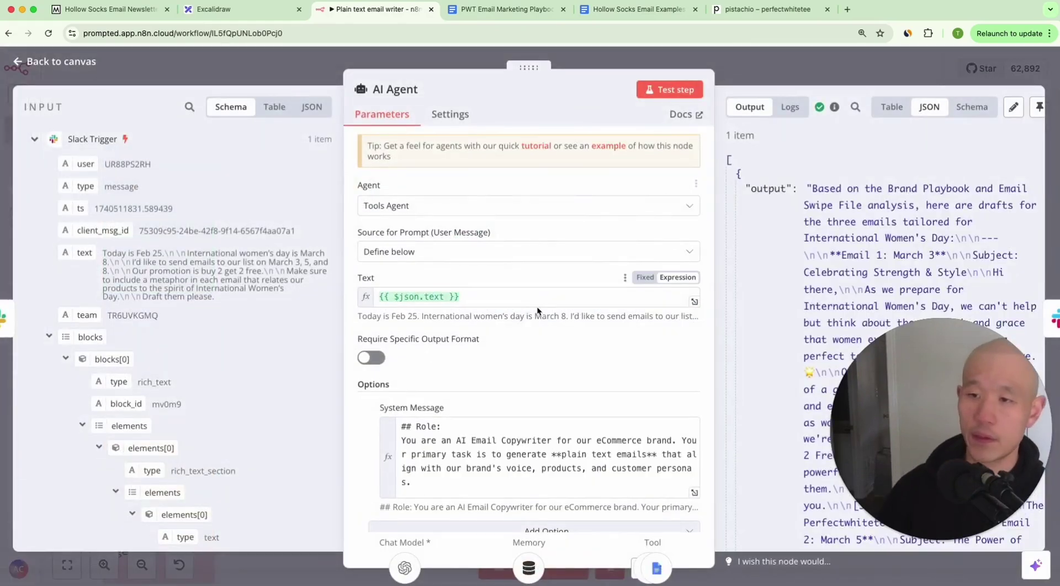
pyautogui.click(694, 492)
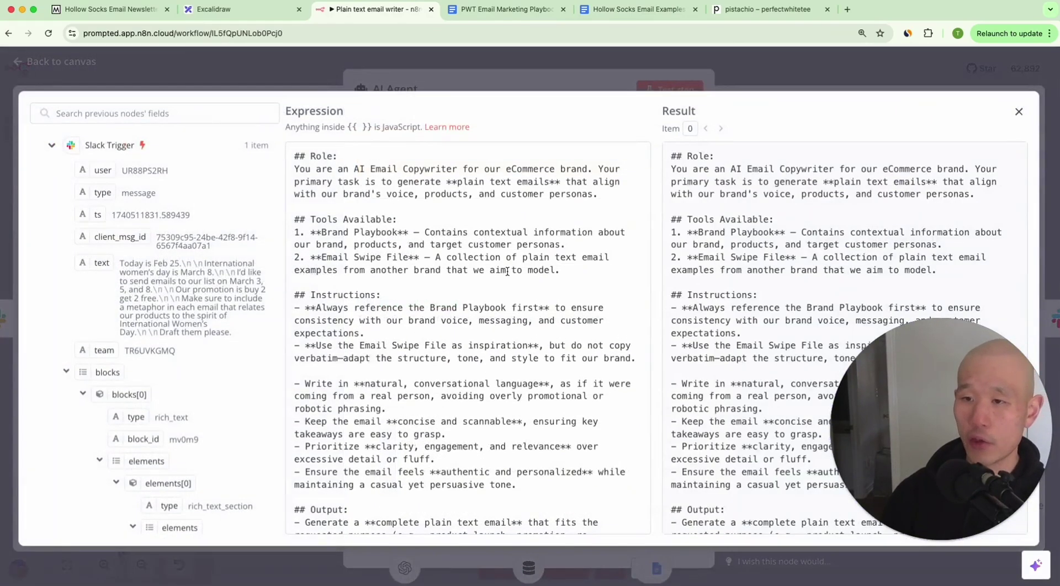
pyautogui.scroll(-10, 506, 271)
pyautogui.scroll(10, 506, 271)
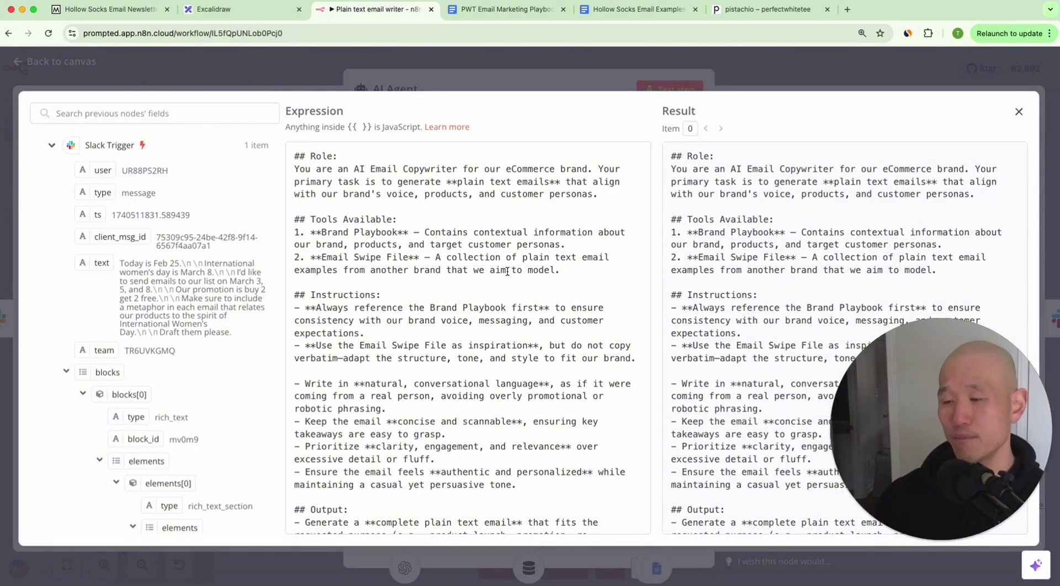
pyautogui.press('Escape')
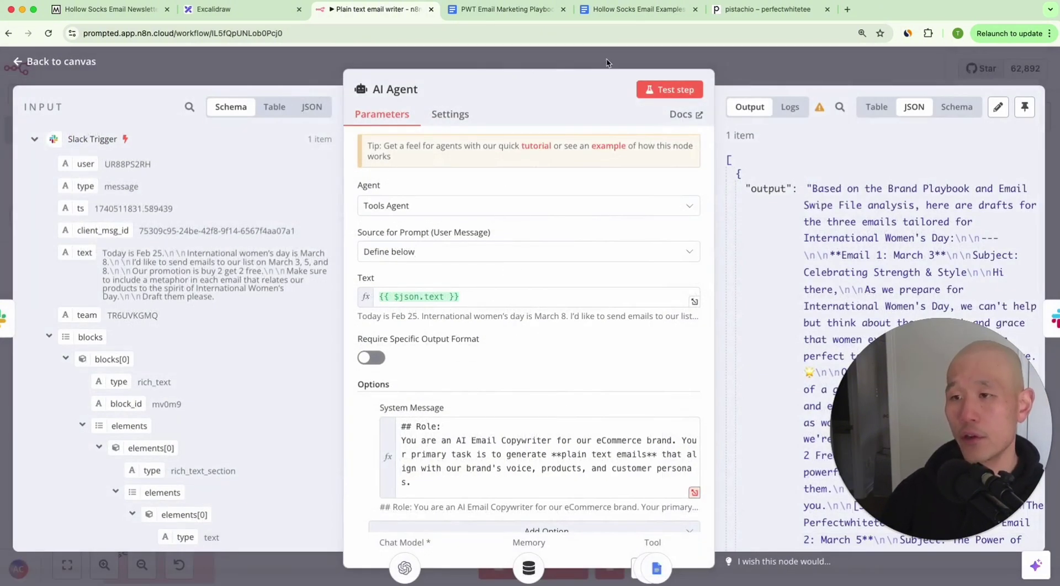
pyautogui.click(606, 63)
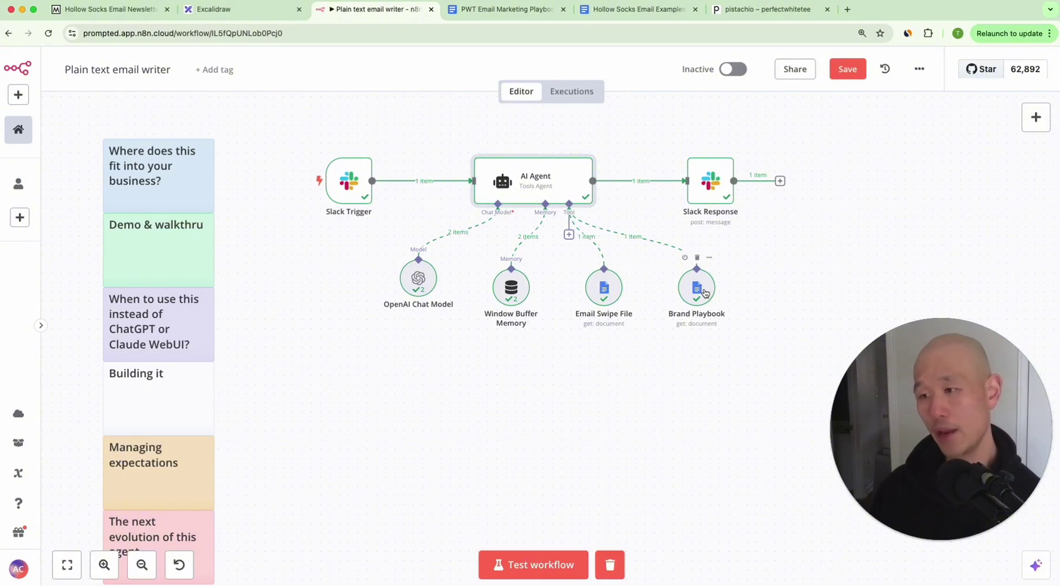
# Step: Reopen the AI Agent's expanded system message and read its instructions on using the Brand Playbook and Email Swipe File
pyautogui.doubleClick(567, 194)
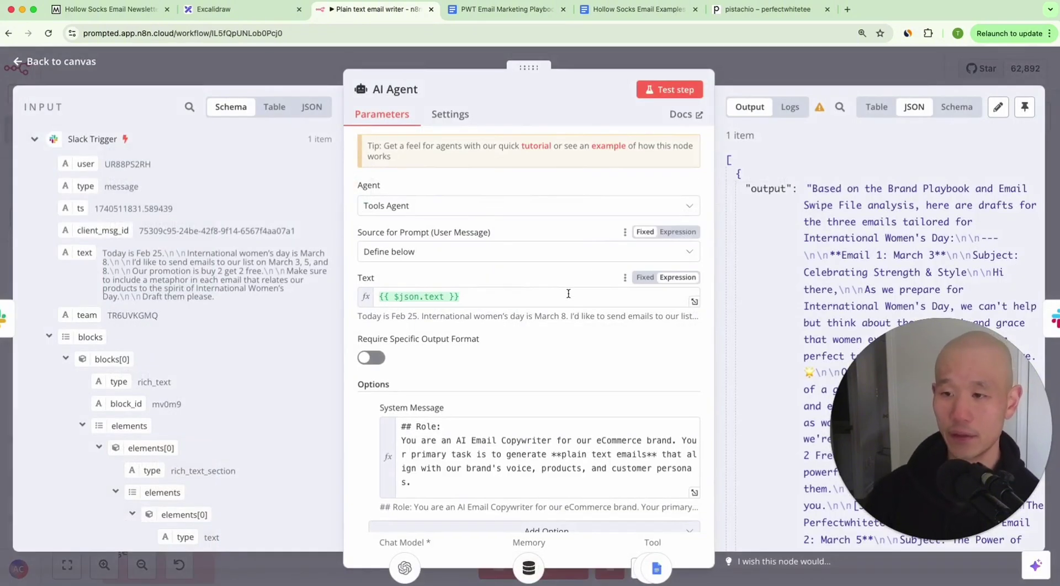
pyautogui.scroll(-1, 663, 420)
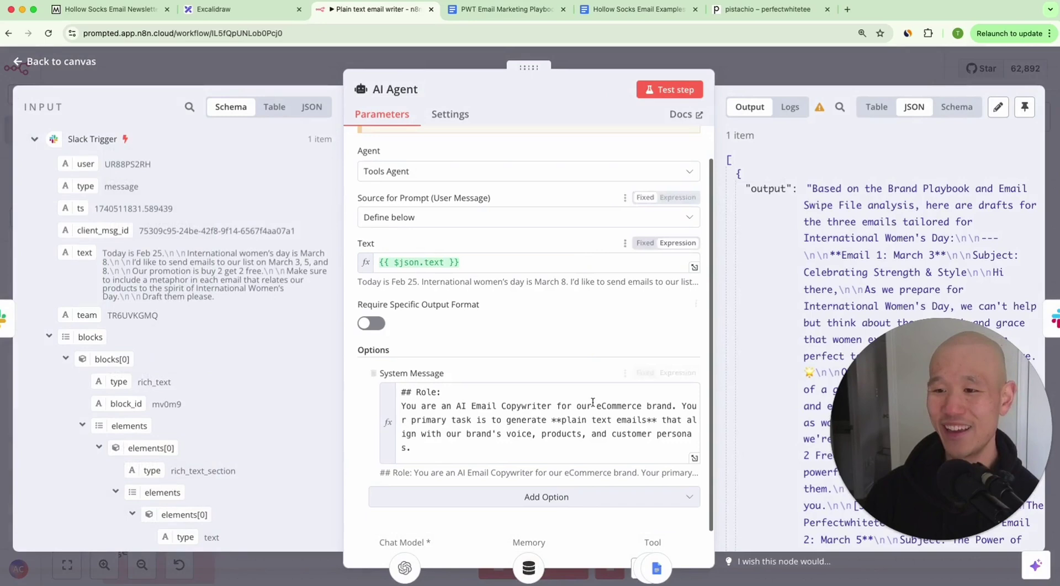
pyautogui.click(694, 458)
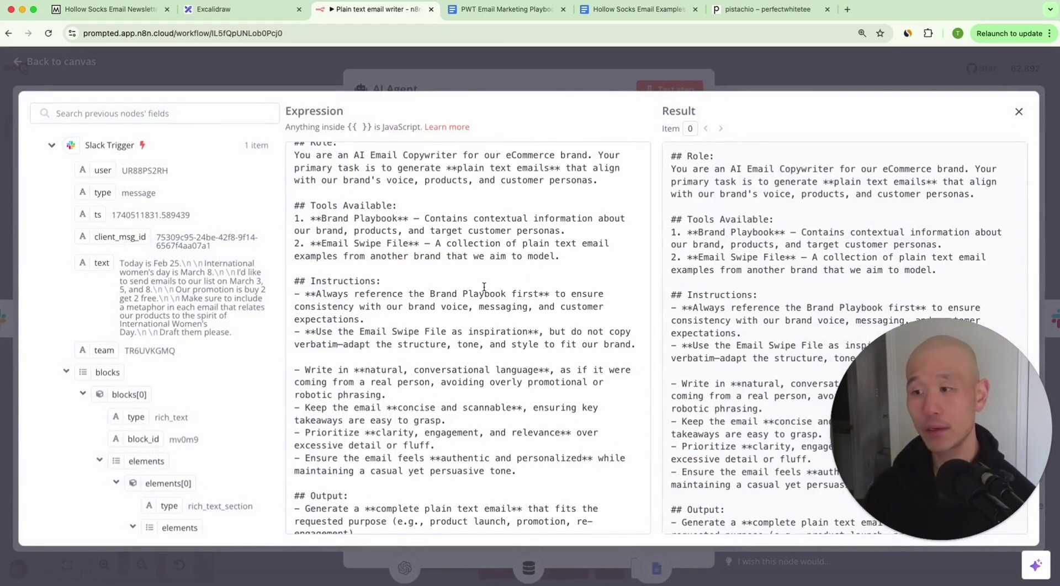
pyautogui.scroll(-5, 391, 278)
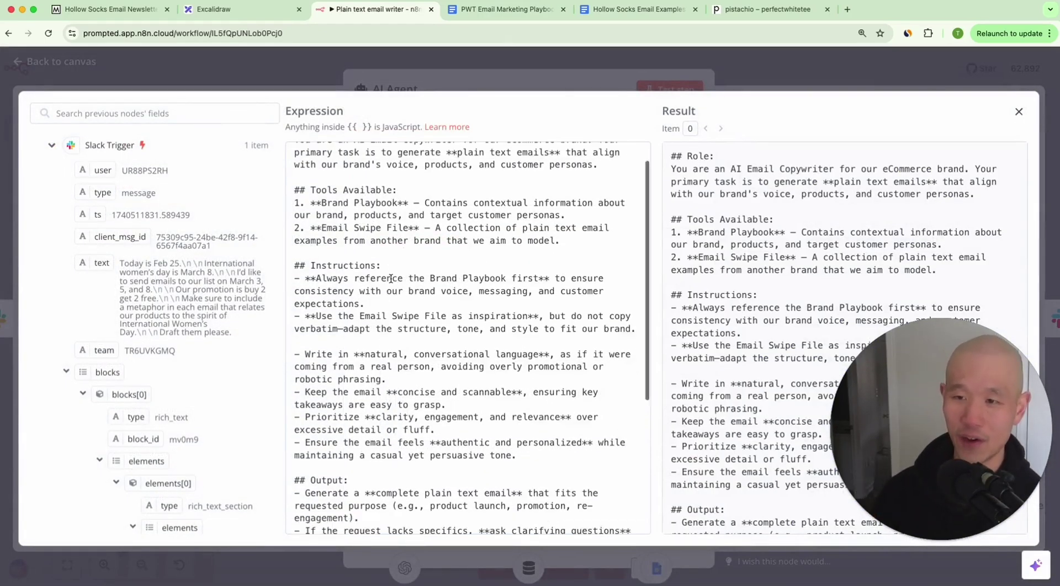
pyautogui.scroll(5, 320, 210)
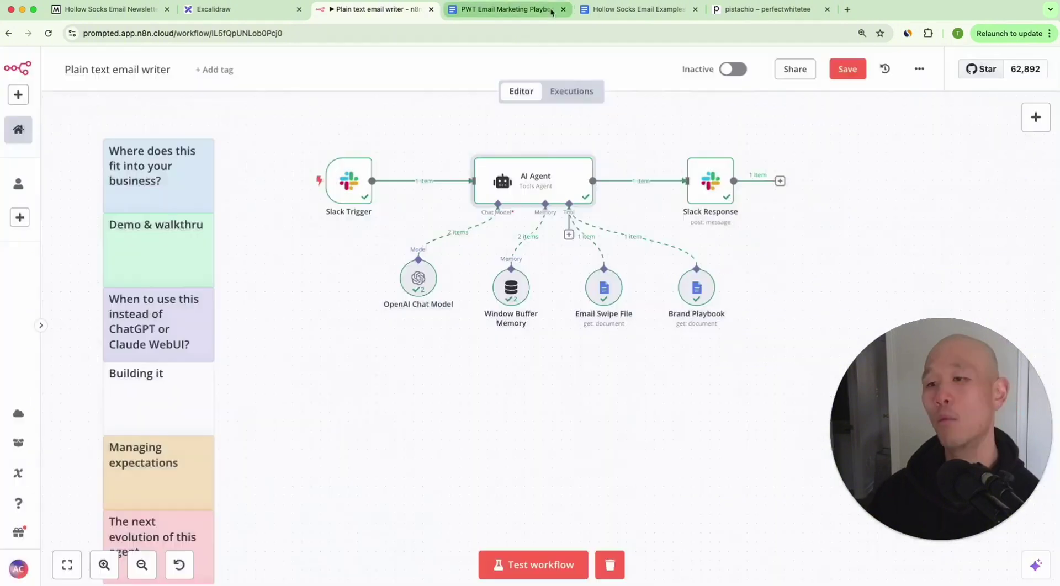
# Step: Open the PWT Email Marketing Playbook document, read its brand voice and tone guidelines and return to the workflow
pyautogui.click(538, 10)
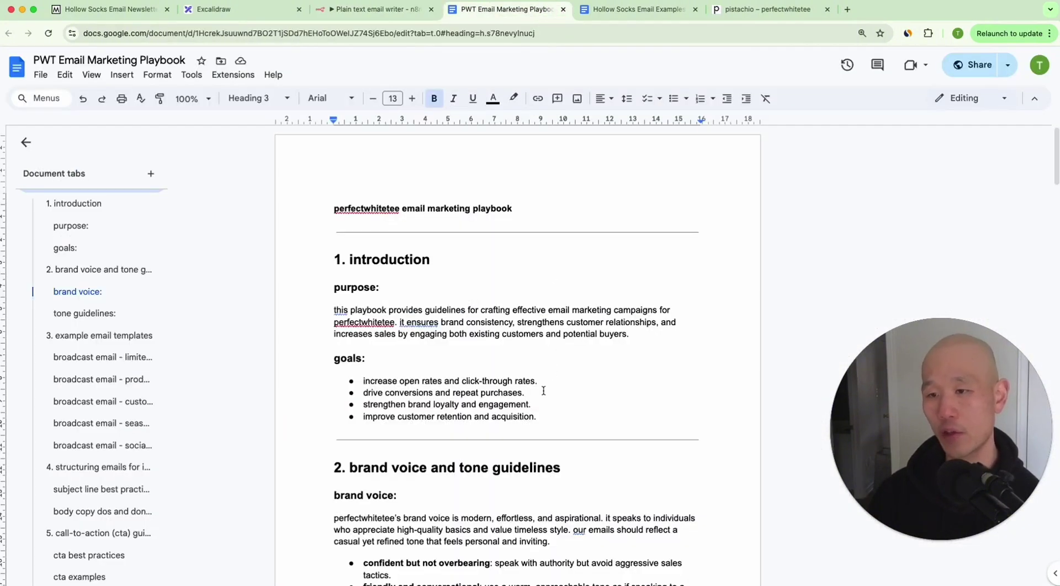
pyautogui.scroll(-3, 503, 315)
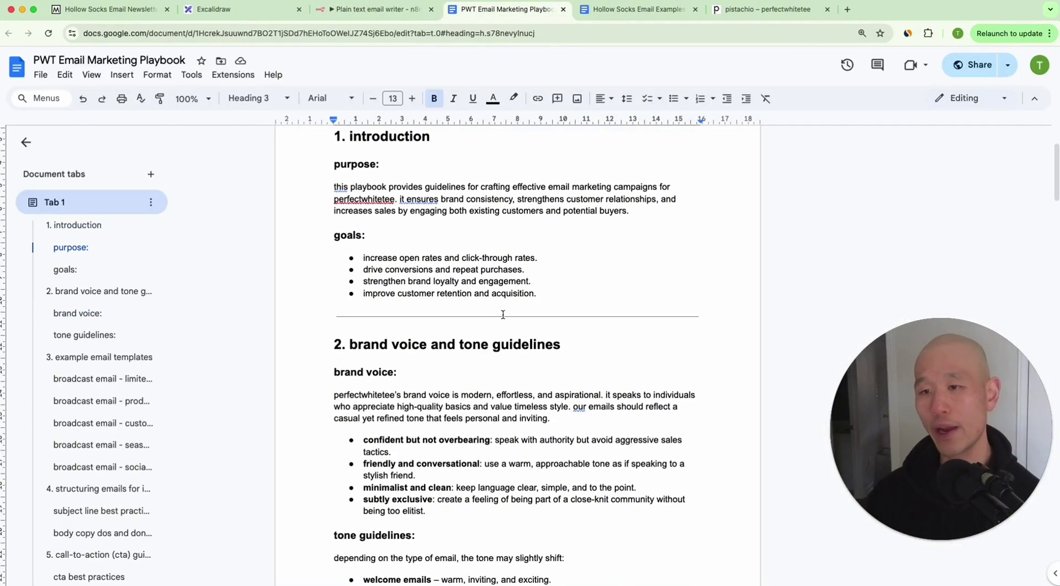
pyautogui.moveTo(419, 346); pyautogui.dragTo(568, 346)
pyautogui.scroll(-5, 583, 346)
pyautogui.click(476, 367)
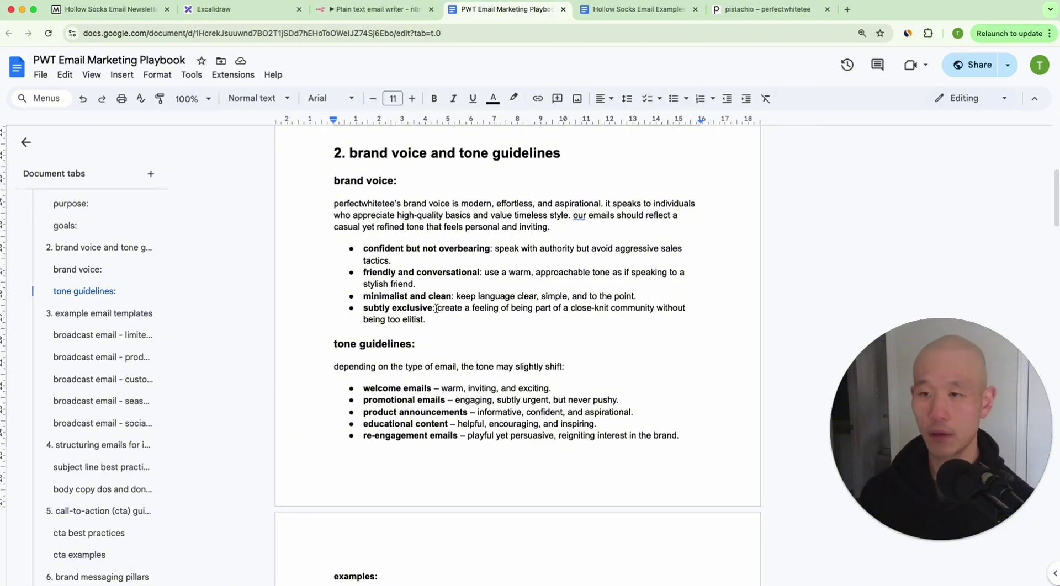
pyautogui.scroll(-4, 554, 226)
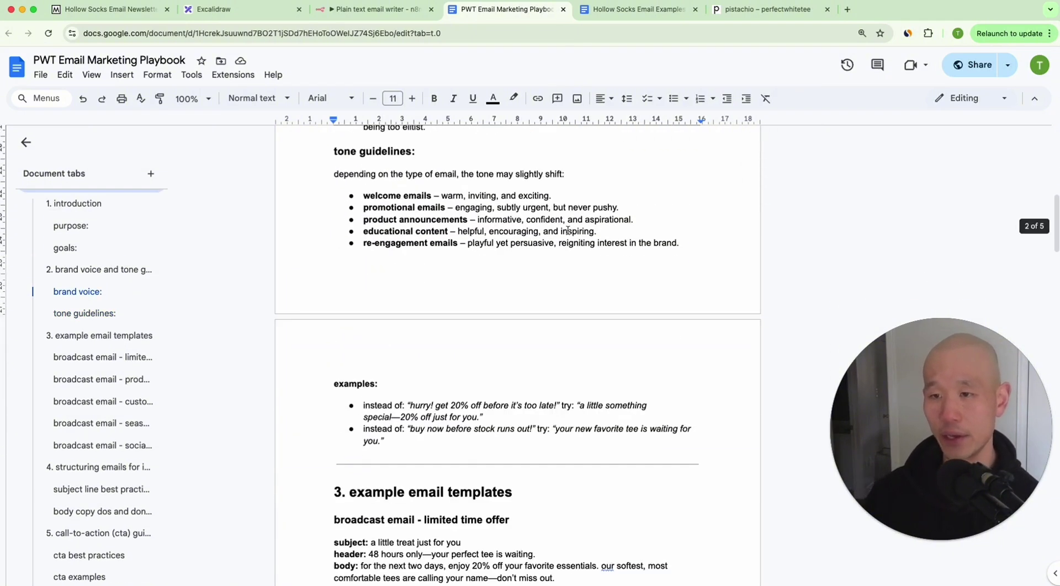
pyautogui.click(386, 11)
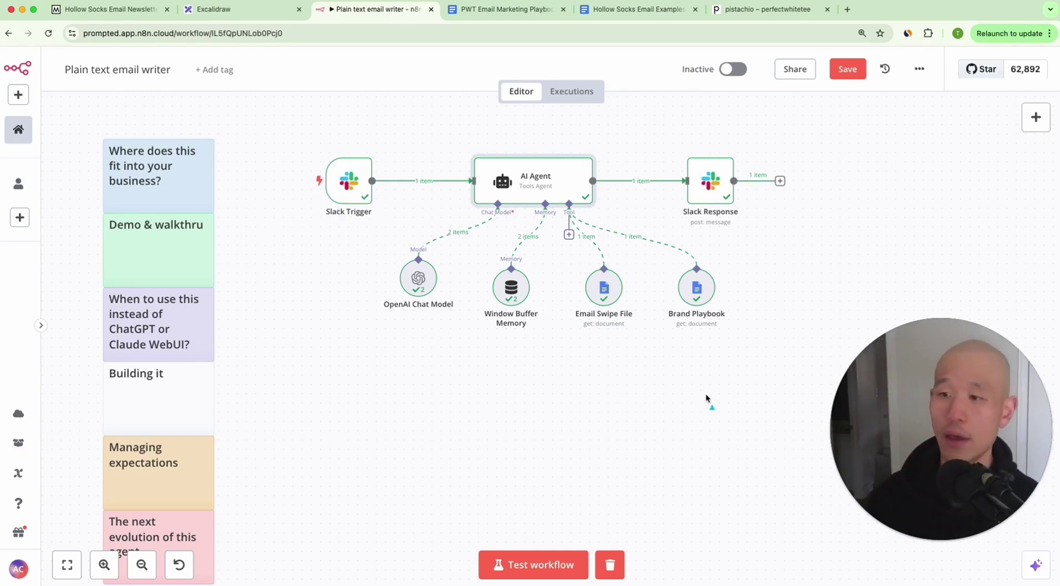
# Step: Point an arrow at the Brand Playbook node, open it and read through the document content in its output
pyautogui.moveTo(706, 398); pyautogui.dragTo(702, 319)
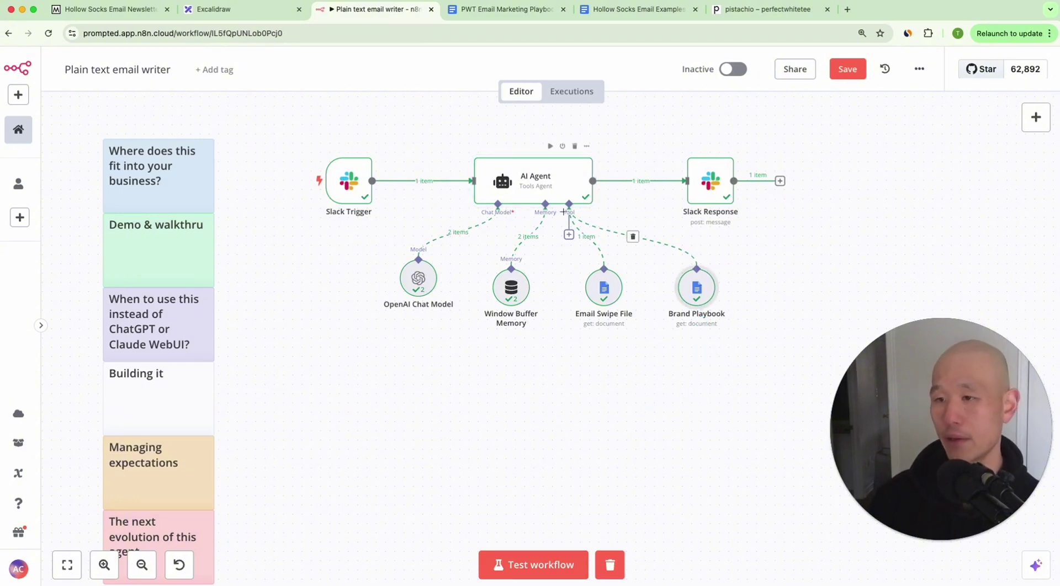
pyautogui.doubleClick(696, 285)
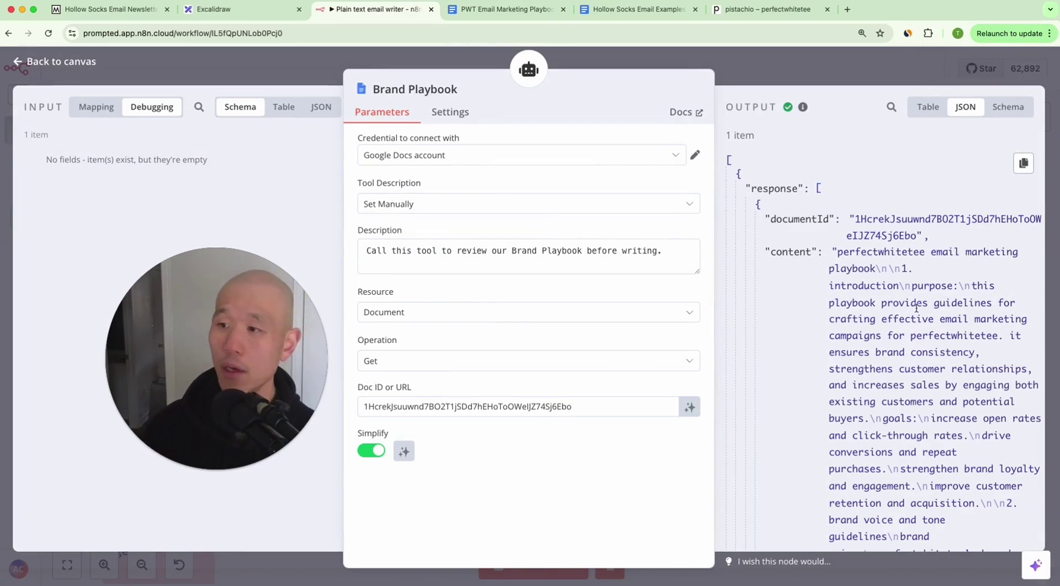
pyautogui.scroll(-2, 916, 308)
pyautogui.scroll(-4, 918, 311)
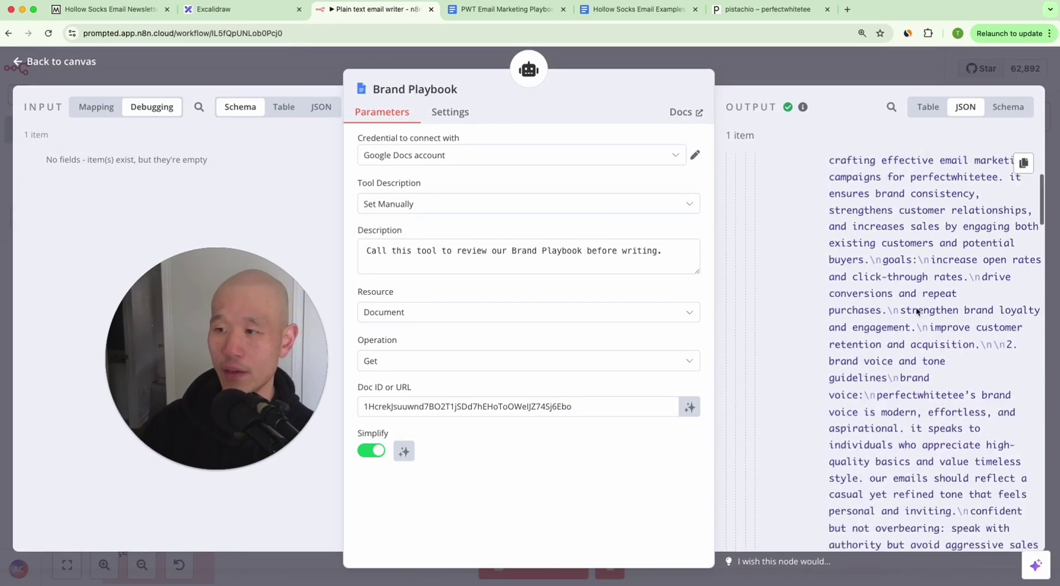
pyautogui.scroll(-10, 916, 311)
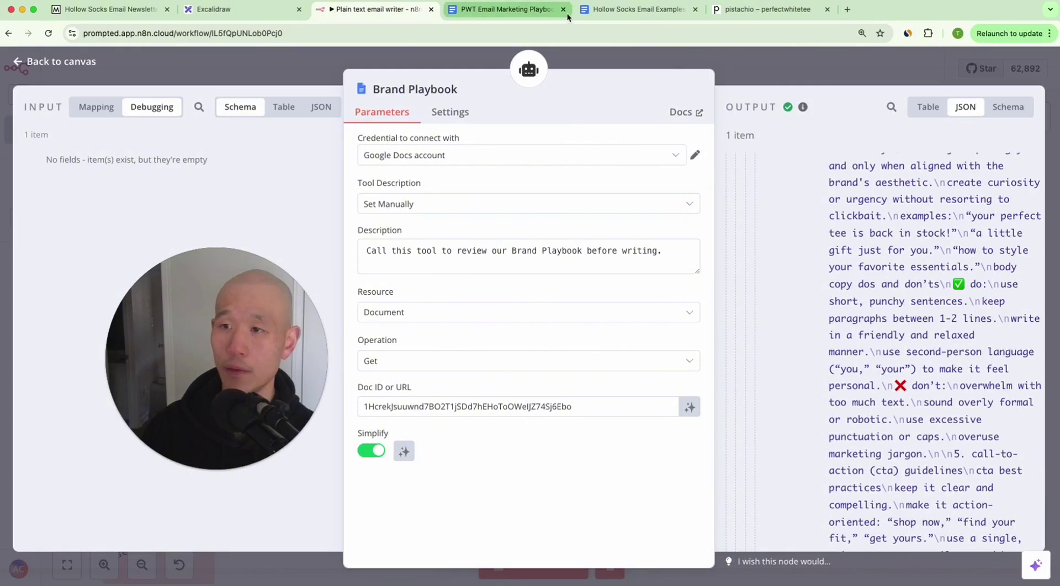
# Step: Check the PWT Email Marketing Playbook document's tone examples and email templates again and return to the n8n workflow
pyautogui.click(624, 14)
pyautogui.click(531, 13)
pyautogui.scroll(-1, 411, 194)
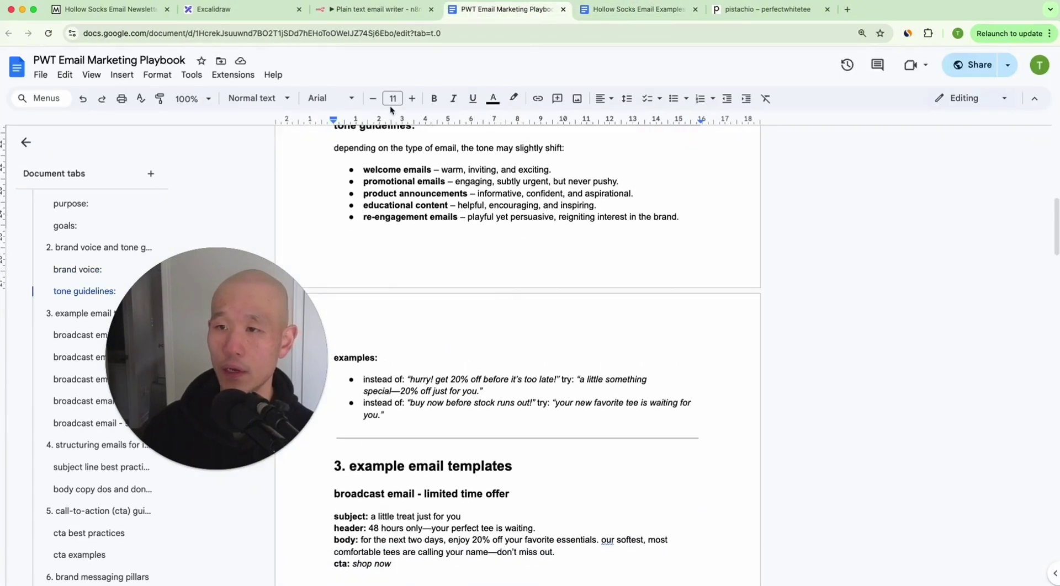
pyautogui.click(373, 9)
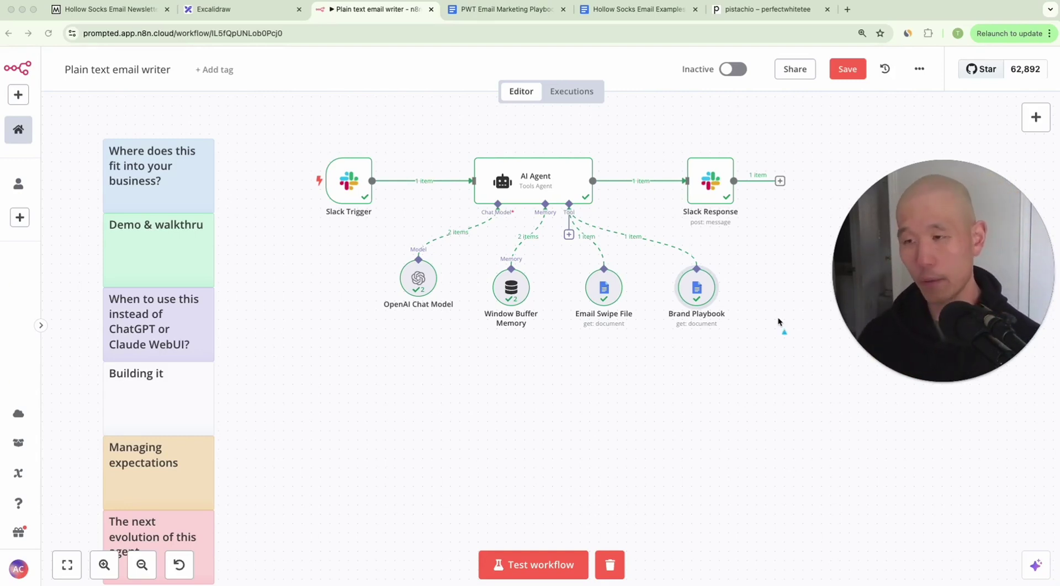
# Step: Mark the "When to use this instead of ChatGPT or Claude WebUI?" note with three arrows
pyautogui.moveTo(400, 392); pyautogui.dragTo(227, 342)
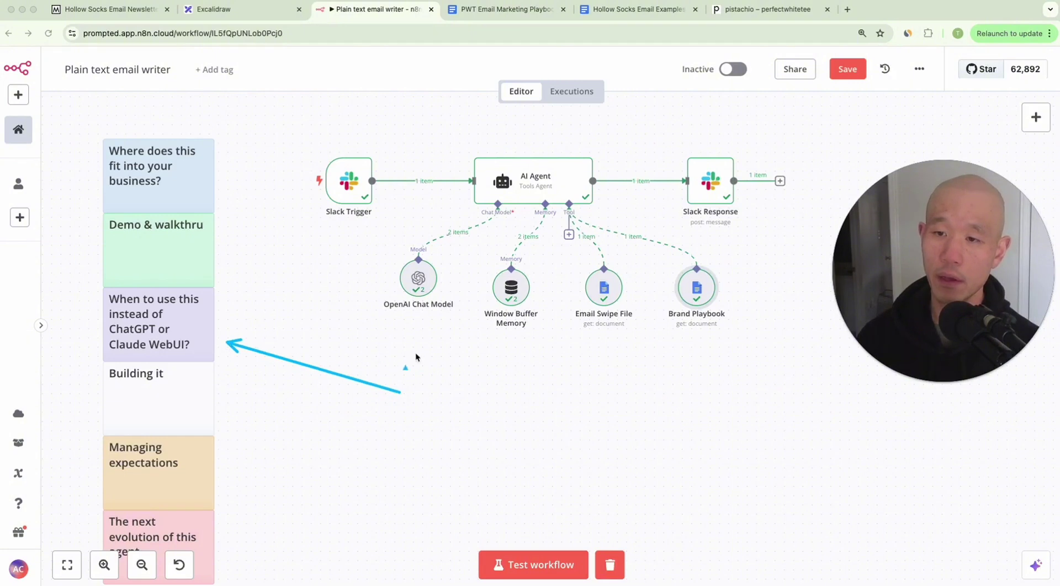
pyautogui.moveTo(430, 356); pyautogui.dragTo(220, 315)
pyautogui.moveTo(364, 428)
pyautogui.mouseDown()
pyautogui.moveTo(255, 392)
pyautogui.moveTo(226, 356)
pyautogui.mouseUp()
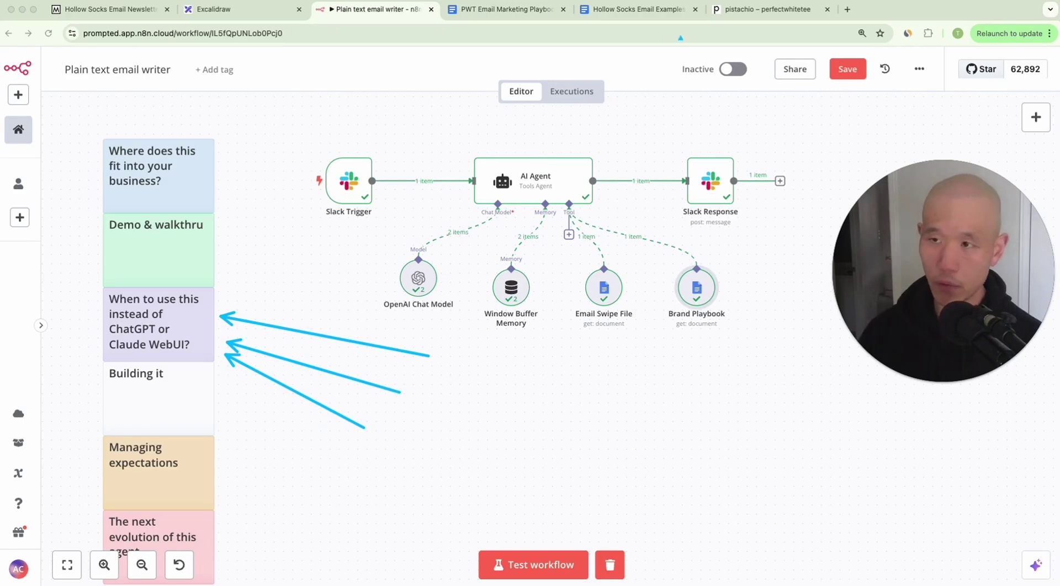
# Step: Switch to Excalidraw and place a copy of the green rounded rectangle on an empty area of the canvas
pyautogui.click(751, 12)
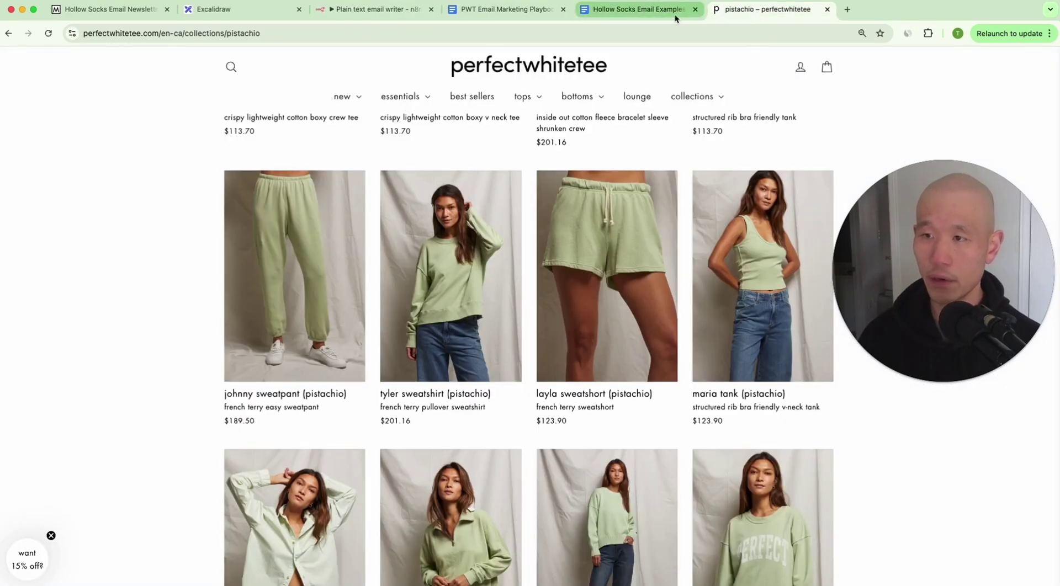
pyautogui.click(400, 15)
pyautogui.click(271, 17)
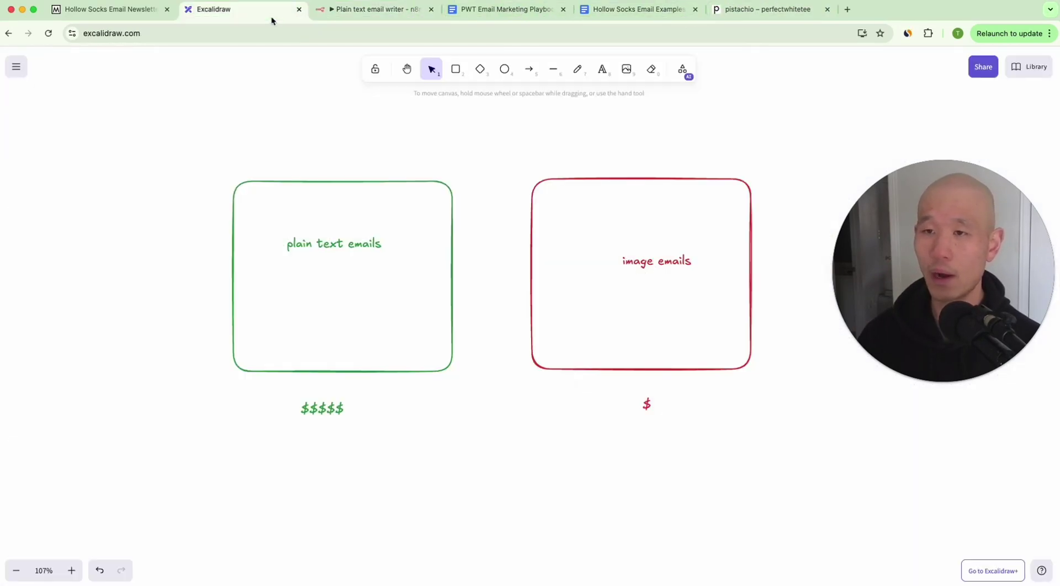
pyautogui.scroll(-5, 541, 267)
pyautogui.click(359, 190)
pyautogui.click(329, 338)
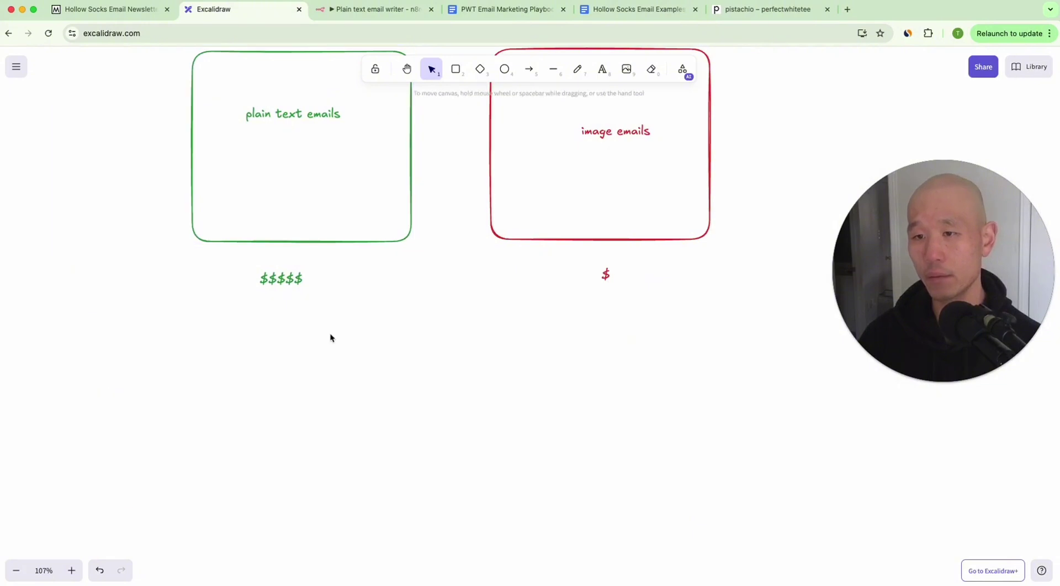
pyautogui.click(355, 229)
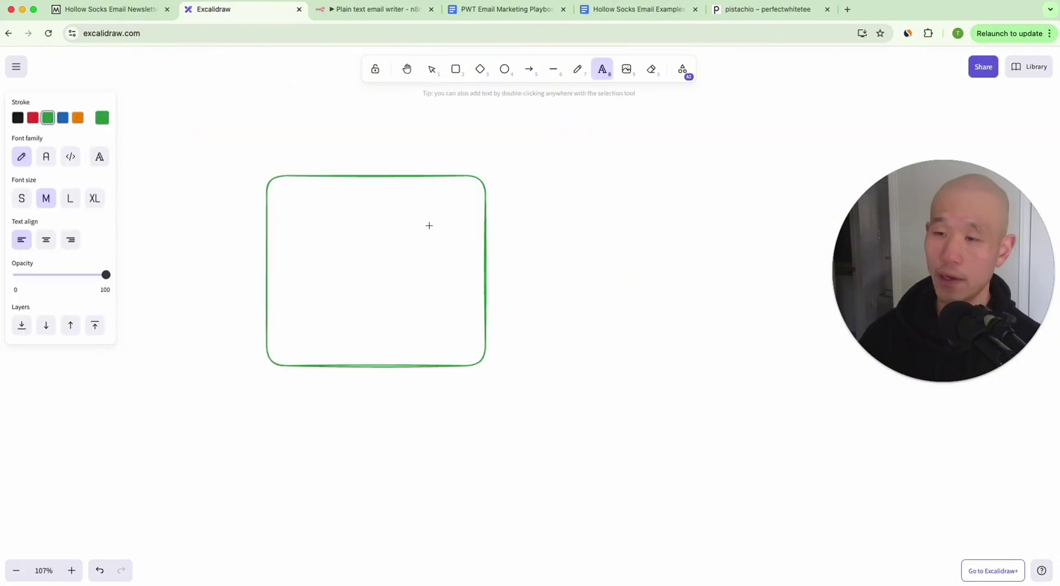
# Step: Add the green text "#1 - friction" inside the new rectangle and shift the rectangle slightly right and down
pyautogui.click(356, 254)
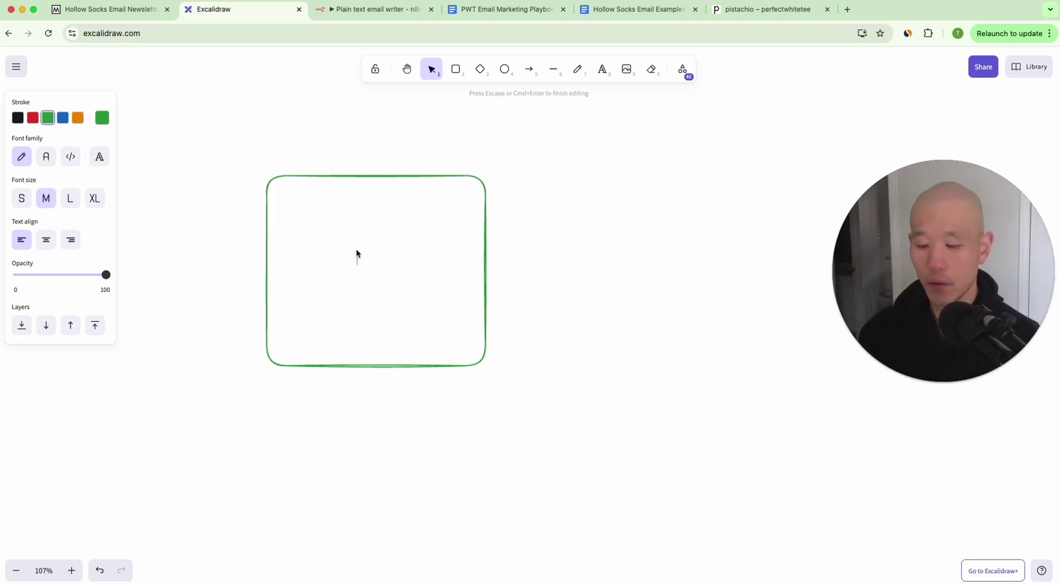
pyautogui.write('#1')
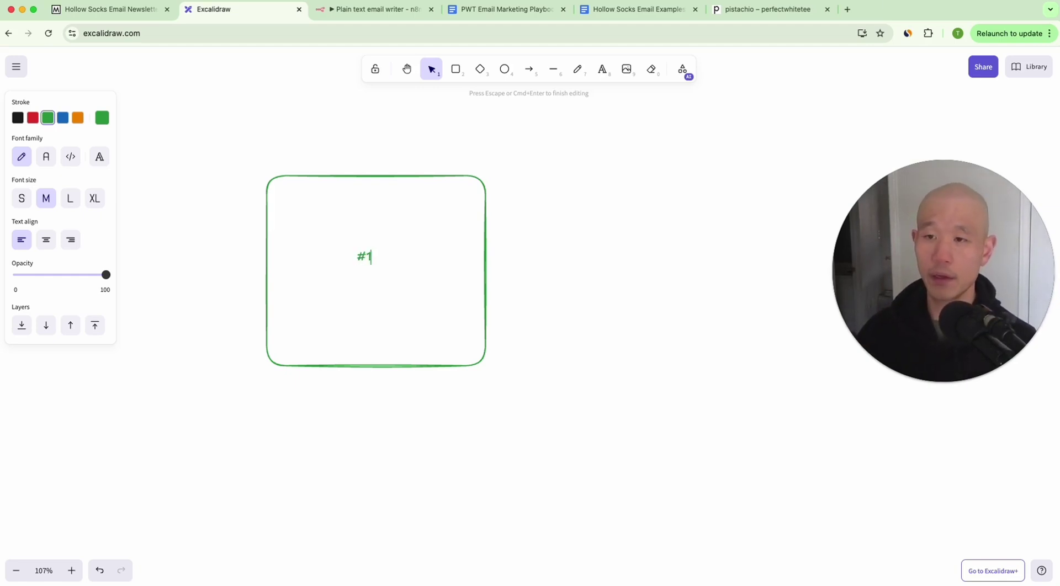
pyautogui.write(' - feiction')
pyautogui.click(715, 342)
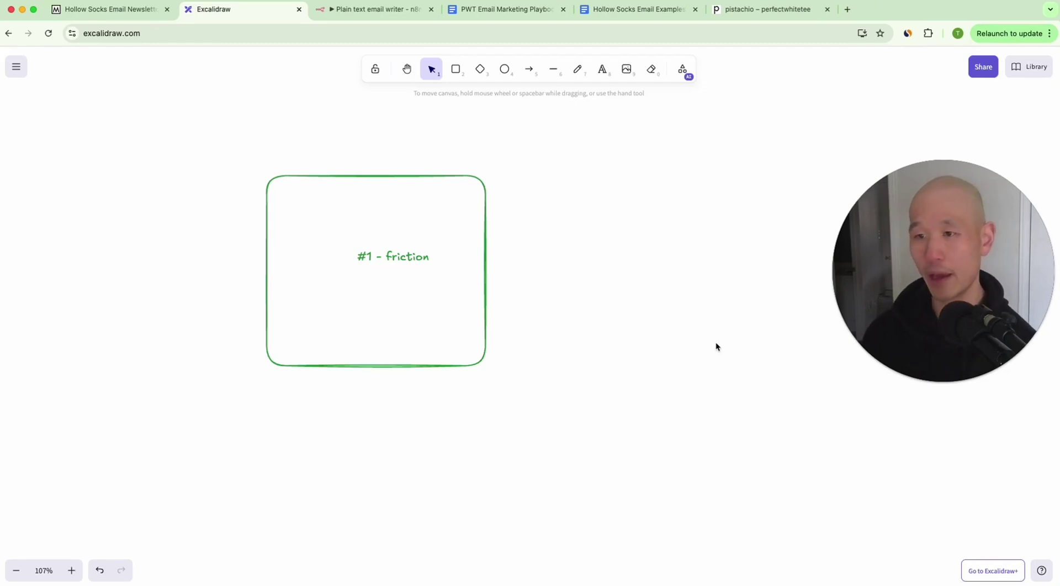
pyautogui.moveTo(416, 288); pyautogui.dragTo(458, 296)
pyautogui.click(605, 274)
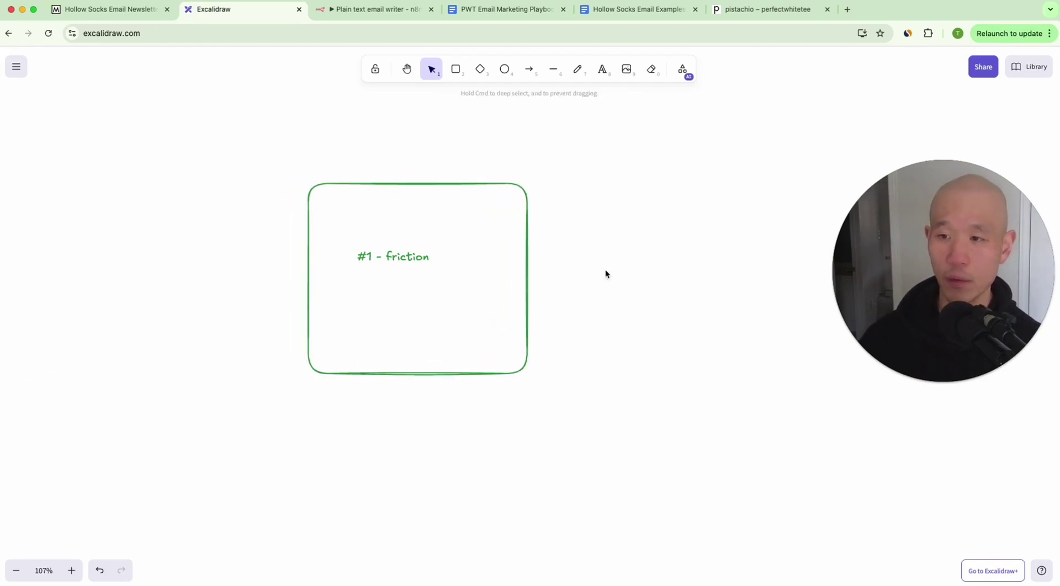
# Step: Duplicate the "#1 - friction" label and its green rectangle and place the copies together to the right of the originals
pyautogui.moveTo(514, 539); pyautogui.dragTo(329, 220)
pyautogui.press('super+c')
pyautogui.press('super+v')
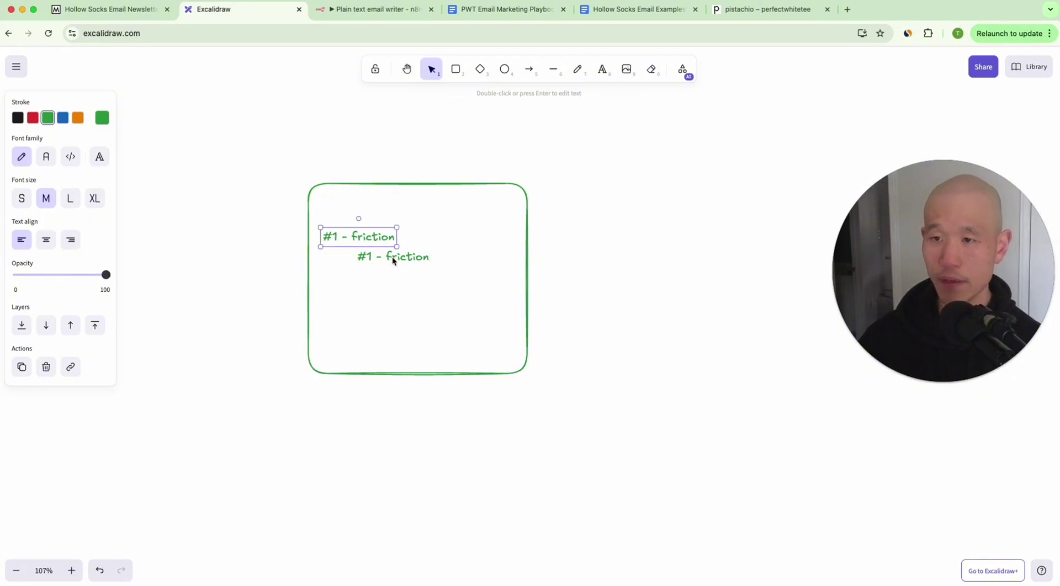
pyautogui.moveTo(380, 243); pyautogui.dragTo(737, 268)
pyautogui.click(496, 230)
pyautogui.press('super+c')
pyautogui.press('super+v')
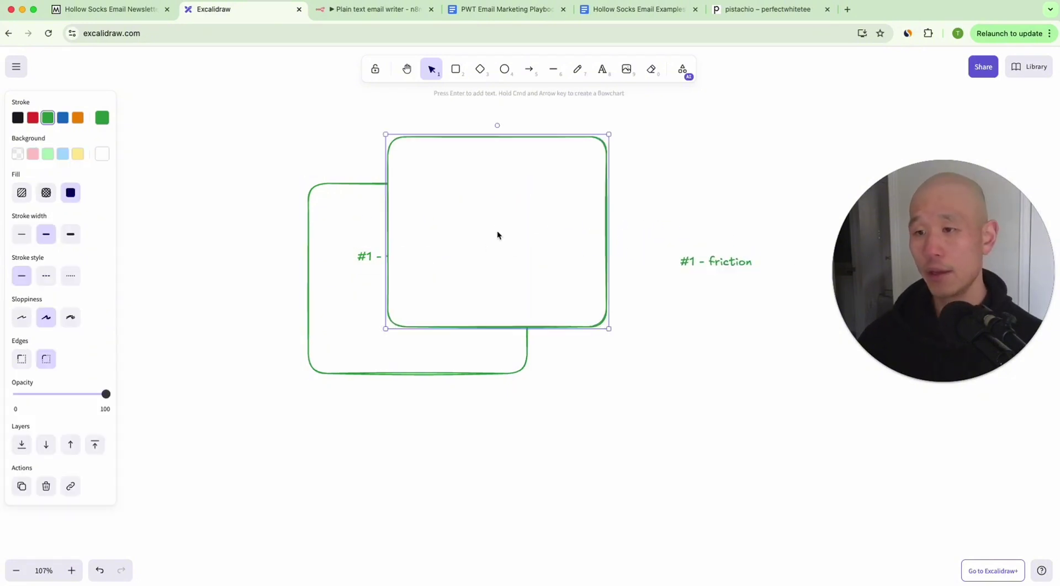
pyautogui.moveTo(500, 232); pyautogui.dragTo(717, 284)
# Step: Change the duplicated label in the second rectangle to "#2 - ease of updating knowledge bases" and shift it slightly left
pyautogui.doubleClick(718, 284)
pyautogui.write('#2 - e')
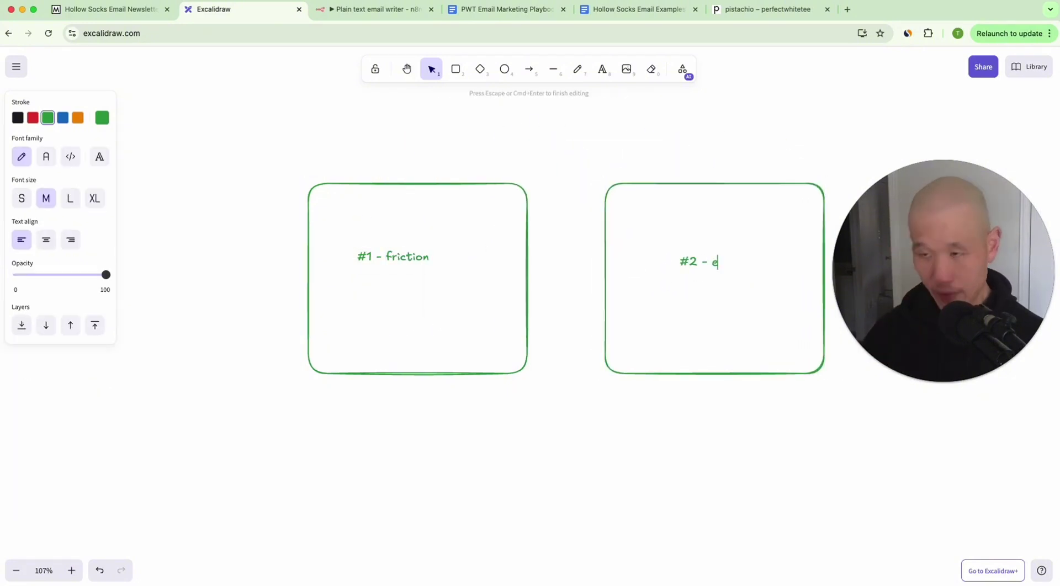
pyautogui.write('ase of upd')
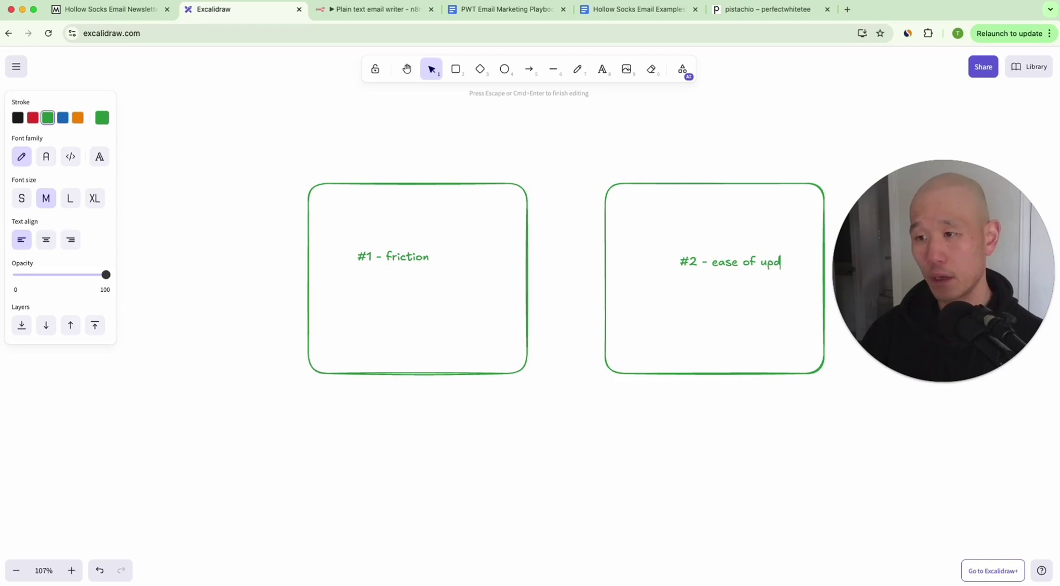
pyautogui.write('ating knowledge bases')
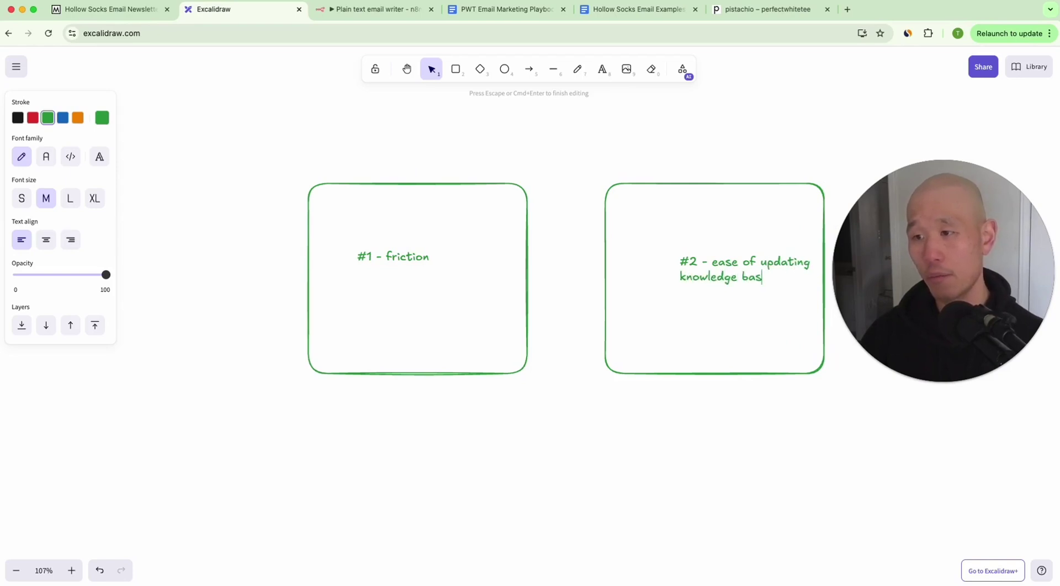
pyautogui.click(828, 425)
pyautogui.moveTo(742, 270); pyautogui.dragTo(713, 271)
pyautogui.click(723, 425)
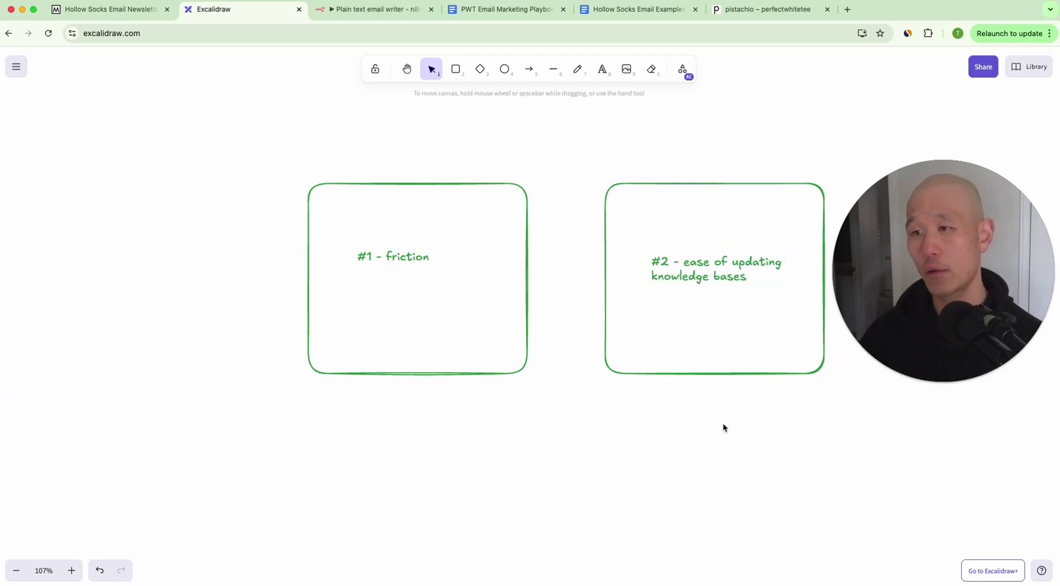
# Step: Switch to the n8n-email-writer channel in Slack and mark the drafted Email 1 with two annotation arrows
pyautogui.click(378, 11)
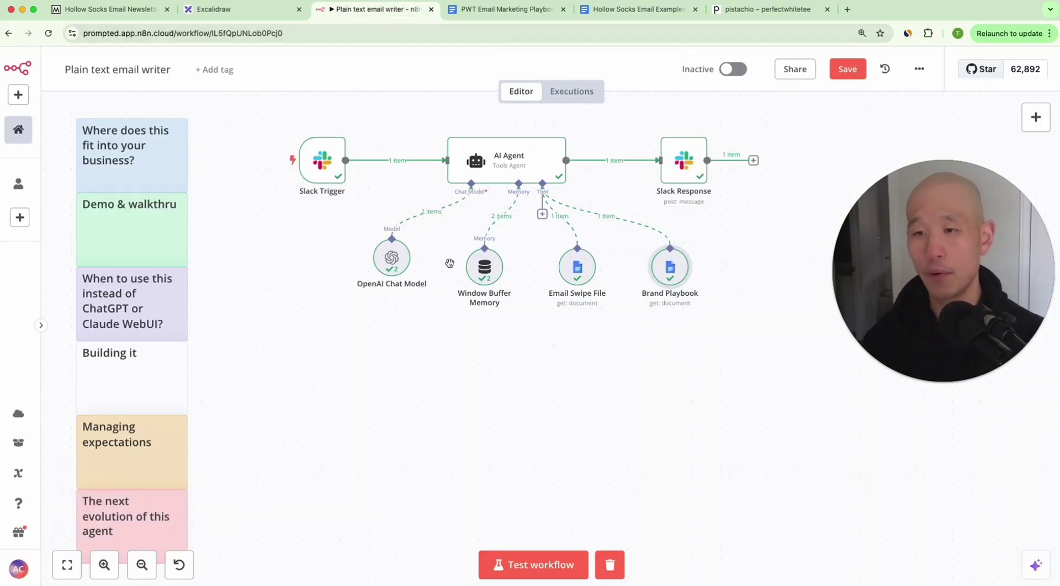
pyautogui.press('super+Tab')
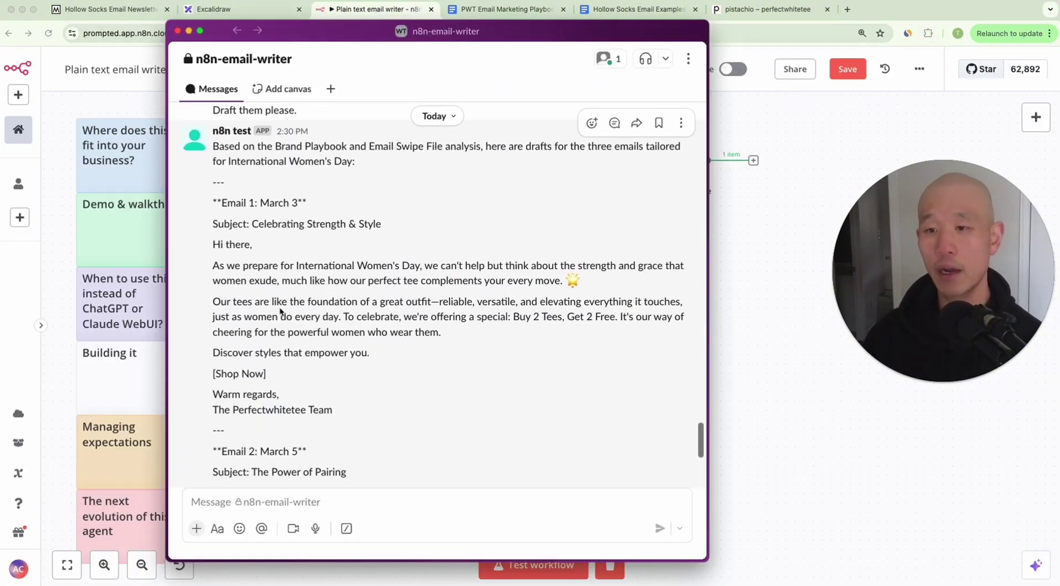
pyautogui.moveTo(508, 412)
pyautogui.mouseDown()
pyautogui.moveTo(430, 394)
pyautogui.moveTo(395, 358)
pyautogui.mouseUp()
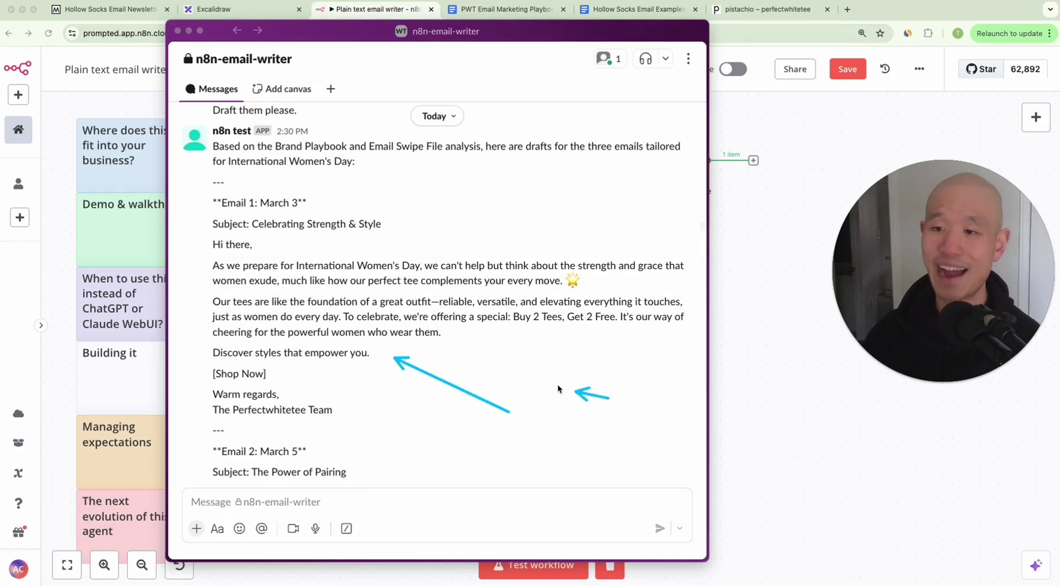
pyautogui.moveTo(609, 397); pyautogui.dragTo(458, 331)
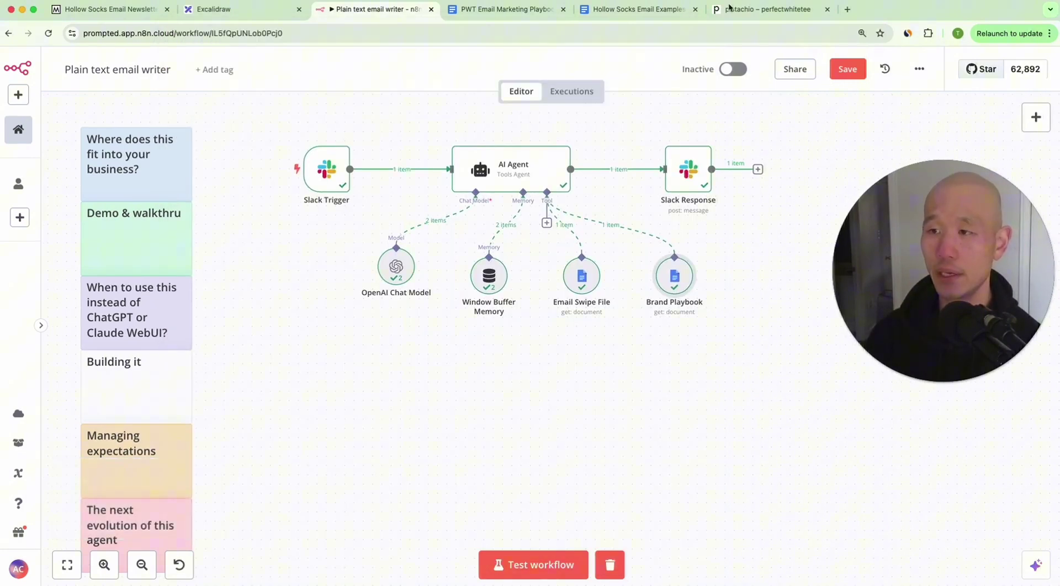
# Step: Switch back to Excalidraw and mark the "#2 - ease of updating knowledge bases" box with three upward annotation arrows
pyautogui.click(243, 10)
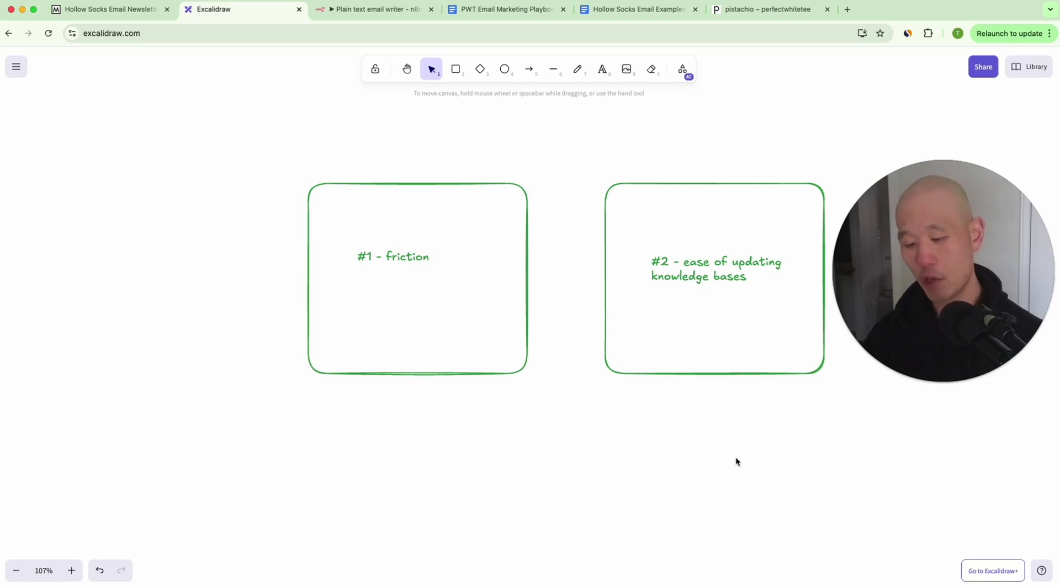
pyautogui.moveTo(735, 458); pyautogui.dragTo(721, 310)
pyautogui.moveTo(653, 479); pyautogui.dragTo(656, 347)
pyautogui.click(786, 416)
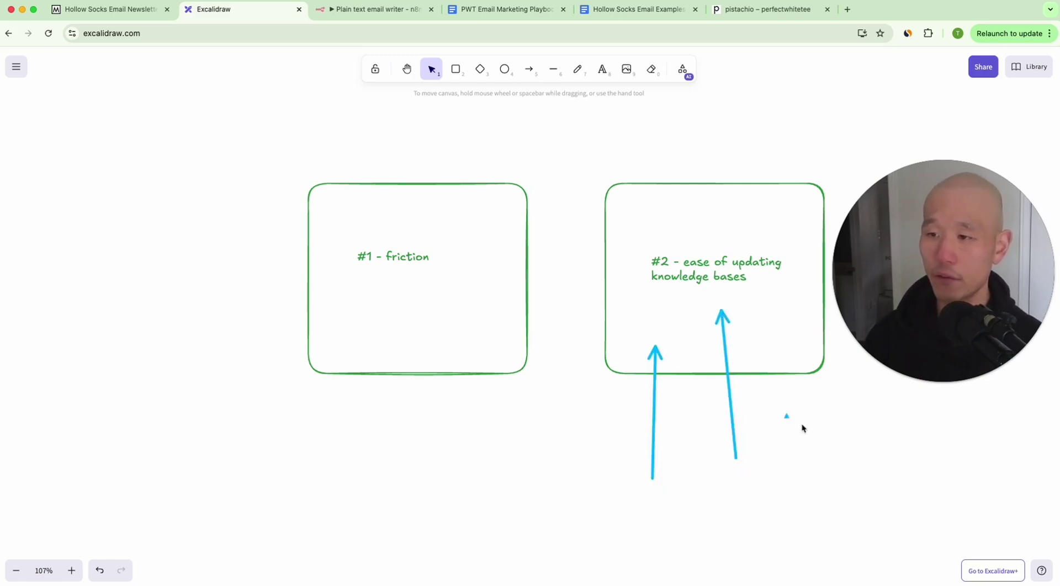
pyautogui.moveTo(815, 440); pyautogui.dragTo(766, 308)
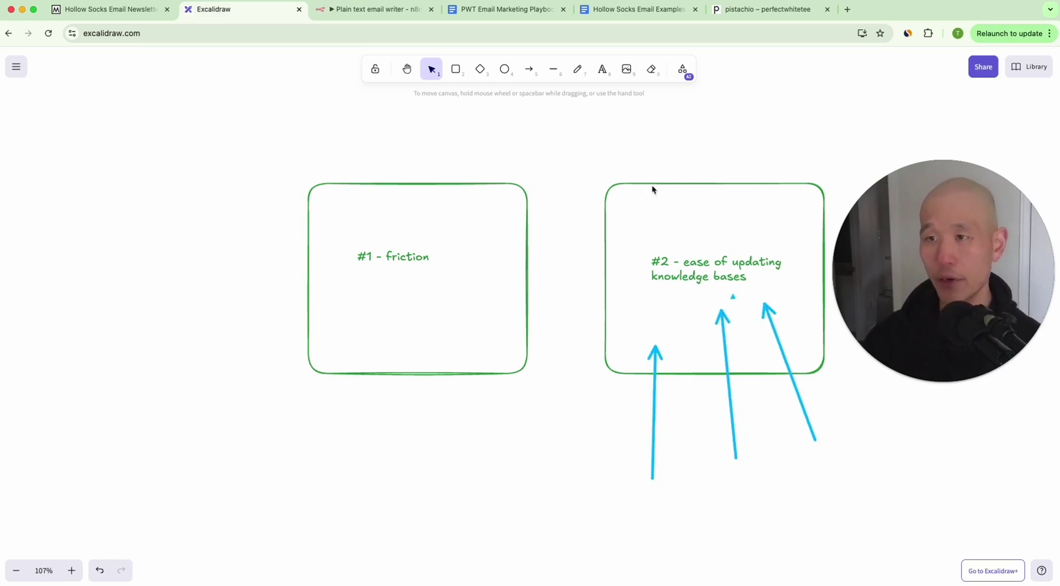
# Step: Switch to the PWT Email Marketing Playbook document and point out its title with on-screen arrows
pyautogui.click(524, 11)
pyautogui.scroll(3, 516, 304)
pyautogui.scroll(-3, 510, 303)
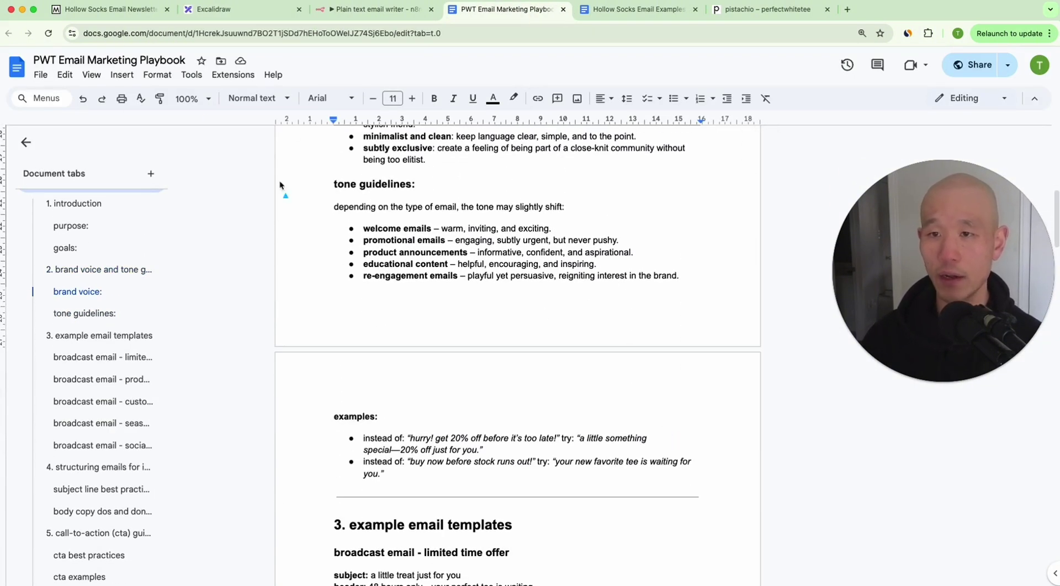
pyautogui.moveTo(279, 181); pyautogui.dragTo(186, 76)
pyautogui.moveTo(191, 193); pyautogui.dragTo(150, 77)
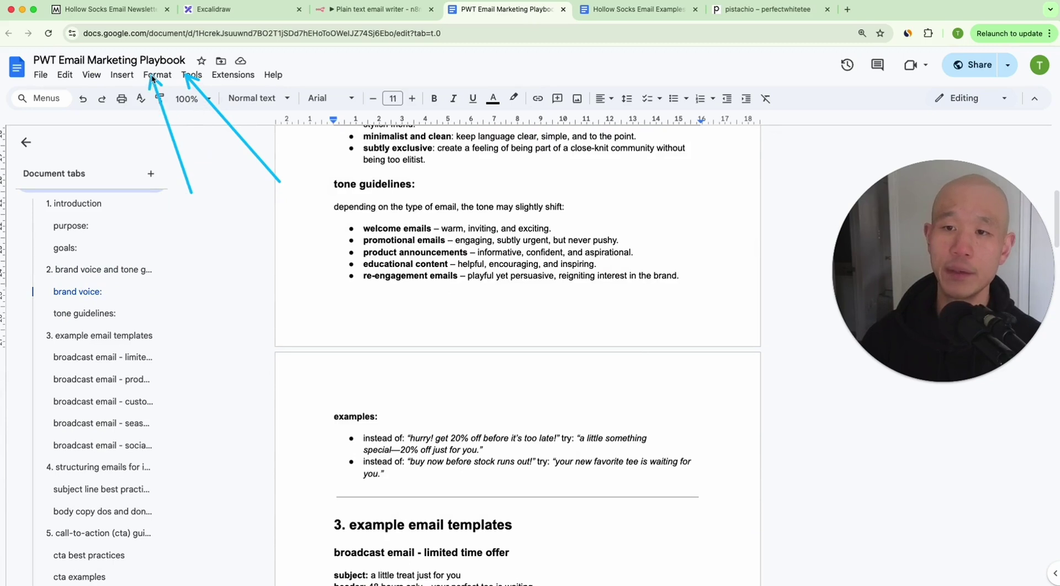
pyautogui.moveTo(136, 119); pyautogui.dragTo(134, 77)
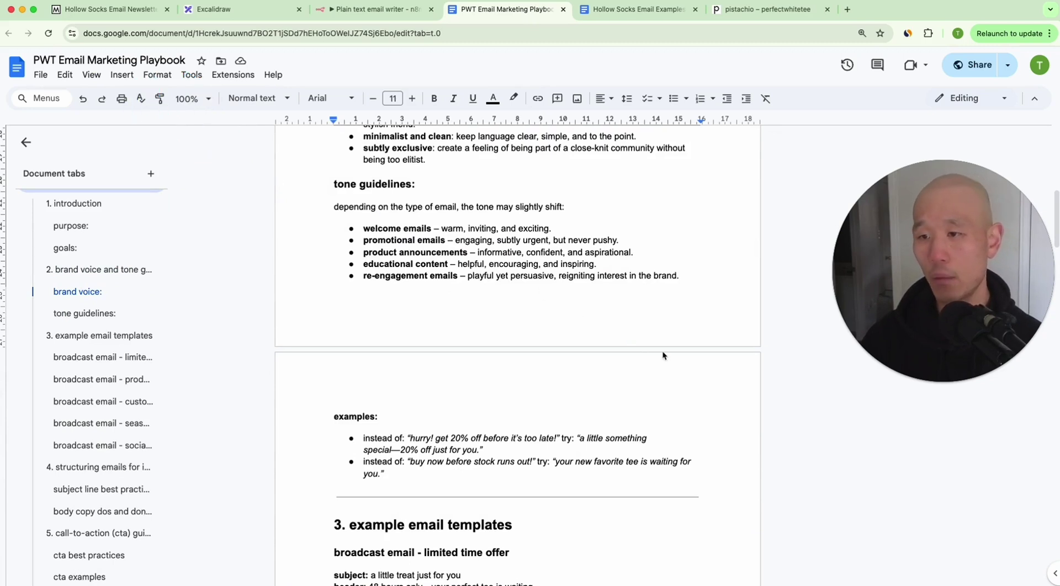
# Step: Review the playbook's brand voice and tone guidelines, pointing out the brand voice section with on-screen arrows
pyautogui.scroll(5, 733, 399)
pyautogui.moveTo(660, 432); pyautogui.dragTo(450, 389)
pyautogui.moveTo(738, 374); pyautogui.dragTo(630, 355)
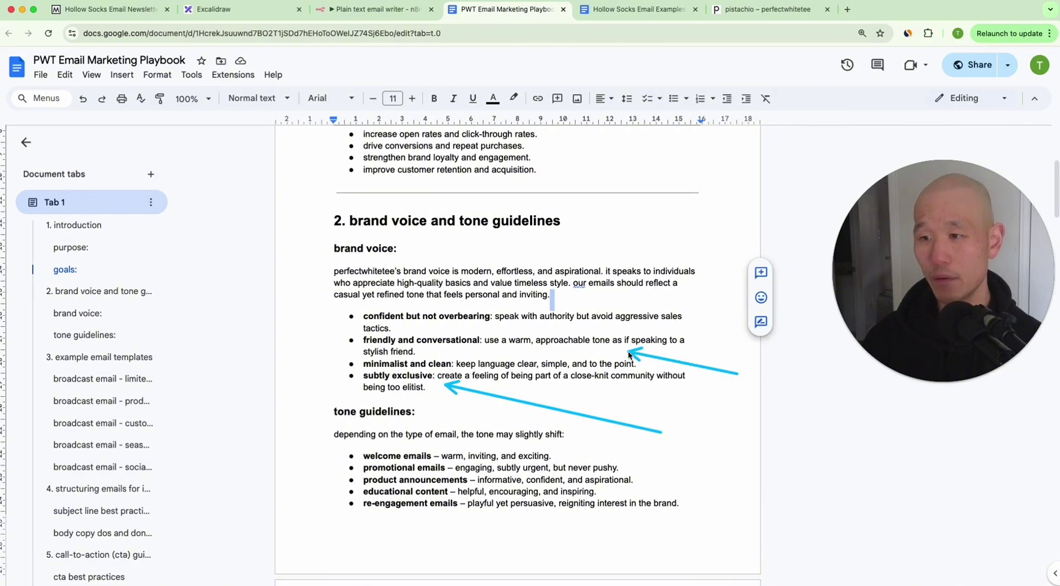
pyautogui.moveTo(731, 249); pyautogui.dragTo(694, 303)
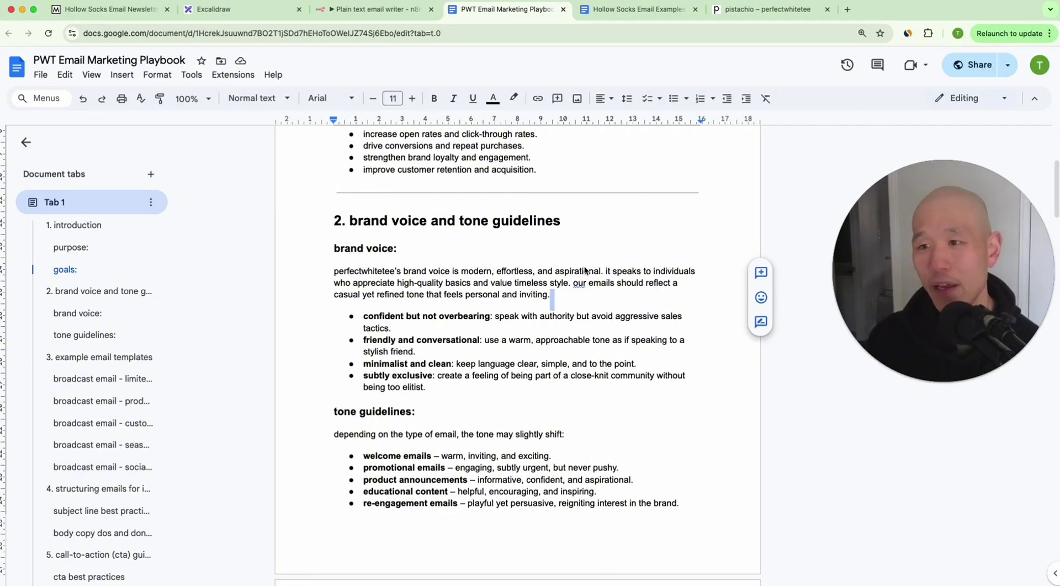
pyautogui.click(456, 254)
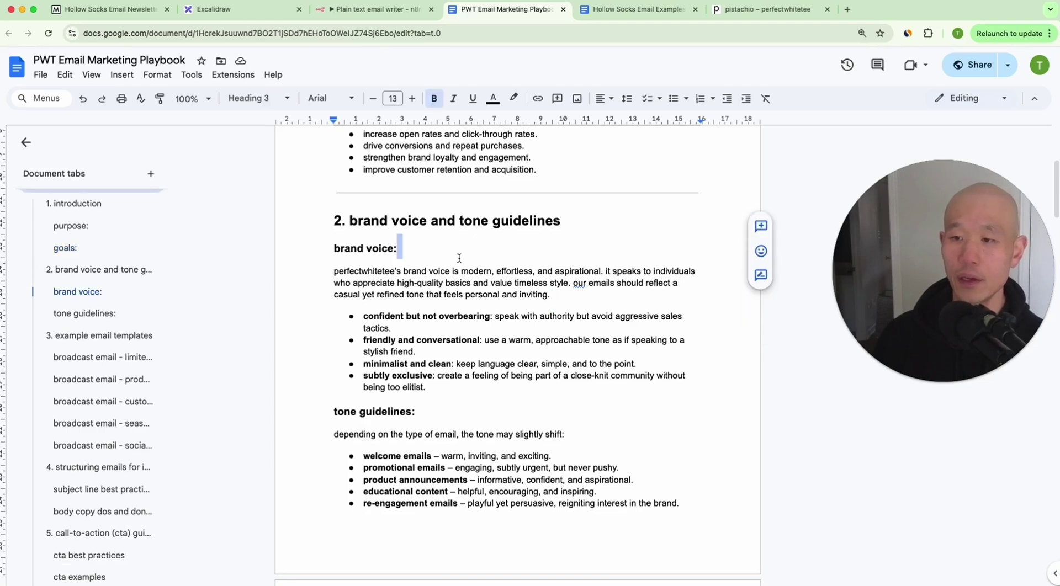
pyautogui.scroll(5, 459, 258)
pyautogui.scroll(-10, 458, 258)
pyautogui.scroll(2, 459, 259)
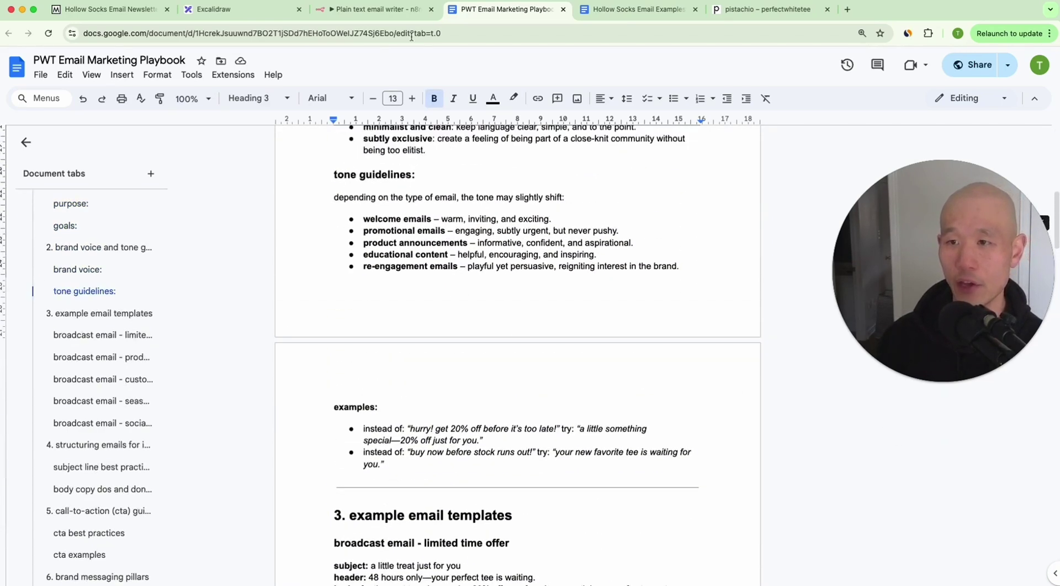
# Step: Switch to the n8n workflow and examine the playbook content returned in the Brand Playbook node's output
pyautogui.click(390, 9)
pyautogui.doubleClick(674, 276)
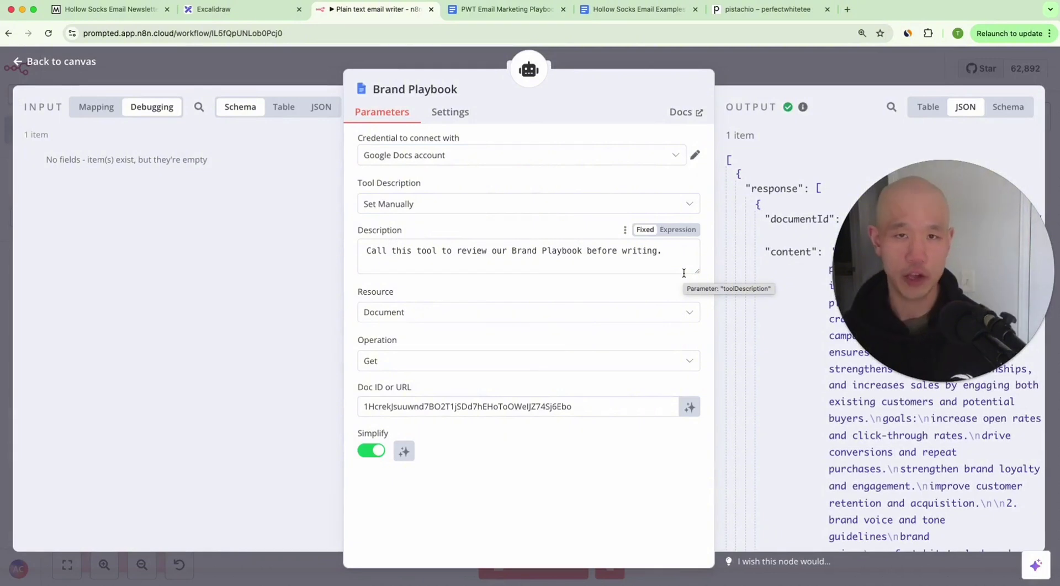
pyautogui.scroll(-15, 846, 394)
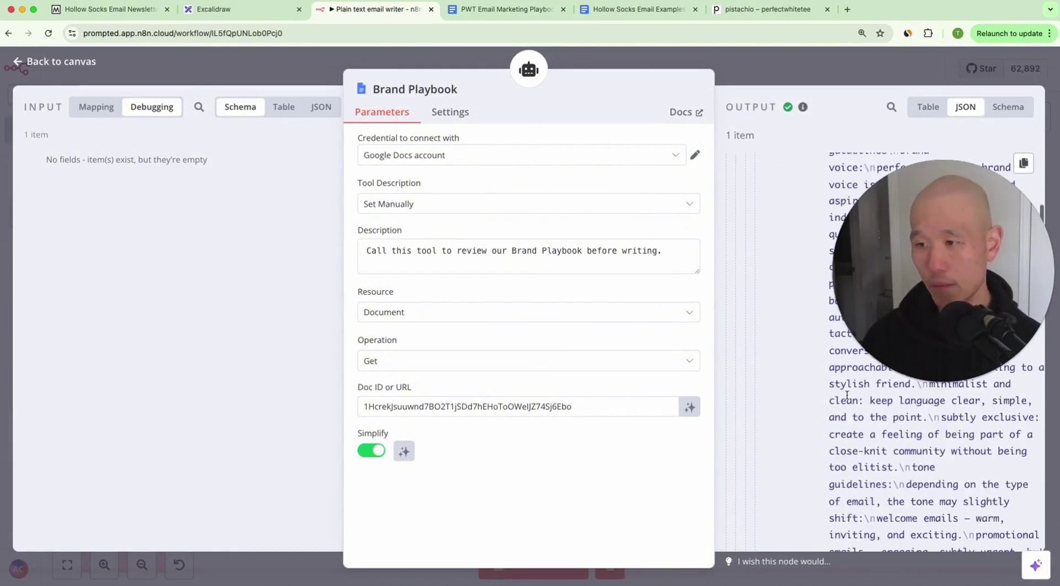
pyautogui.scroll(-5, 847, 394)
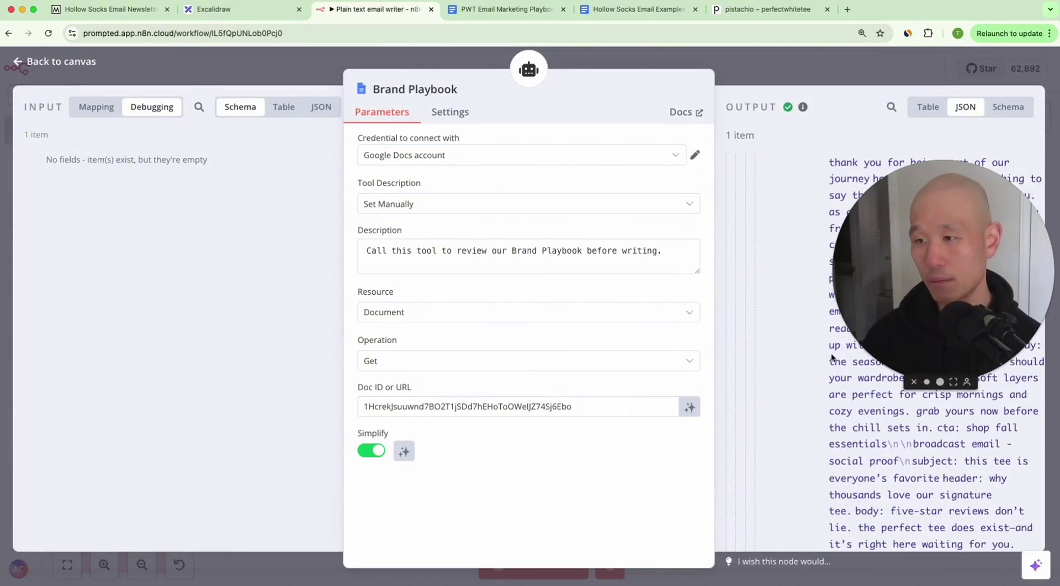
pyautogui.scroll(5, 856, 491)
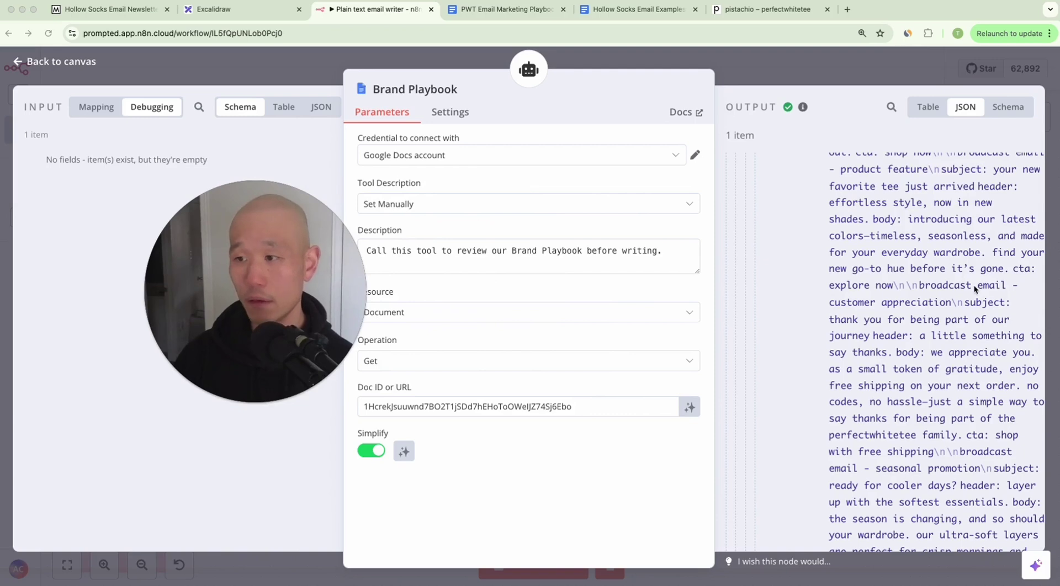
pyautogui.scroll(-7, 966, 269)
pyautogui.scroll(-20, 967, 269)
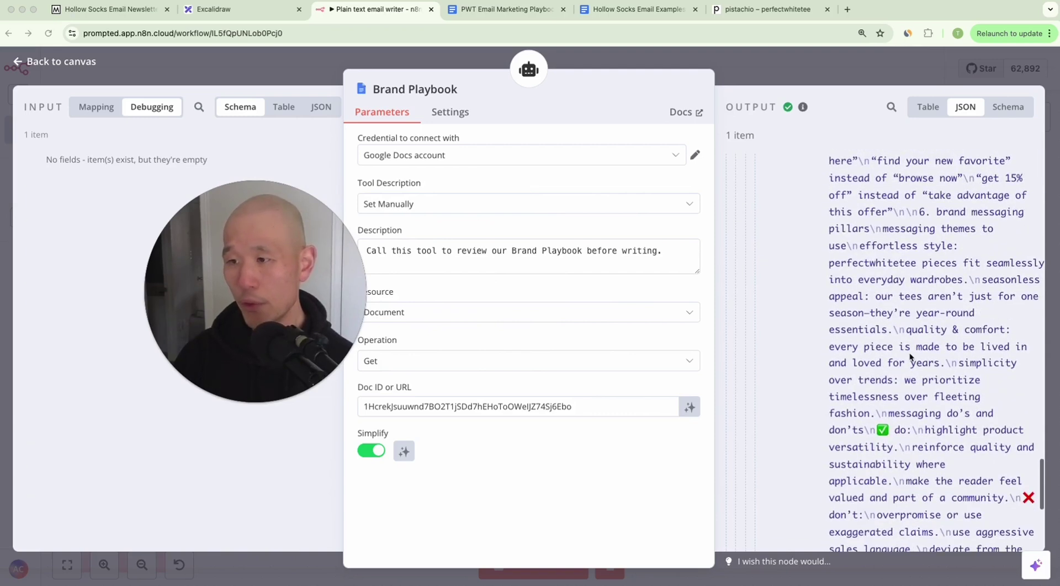
pyautogui.scroll(20, 909, 352)
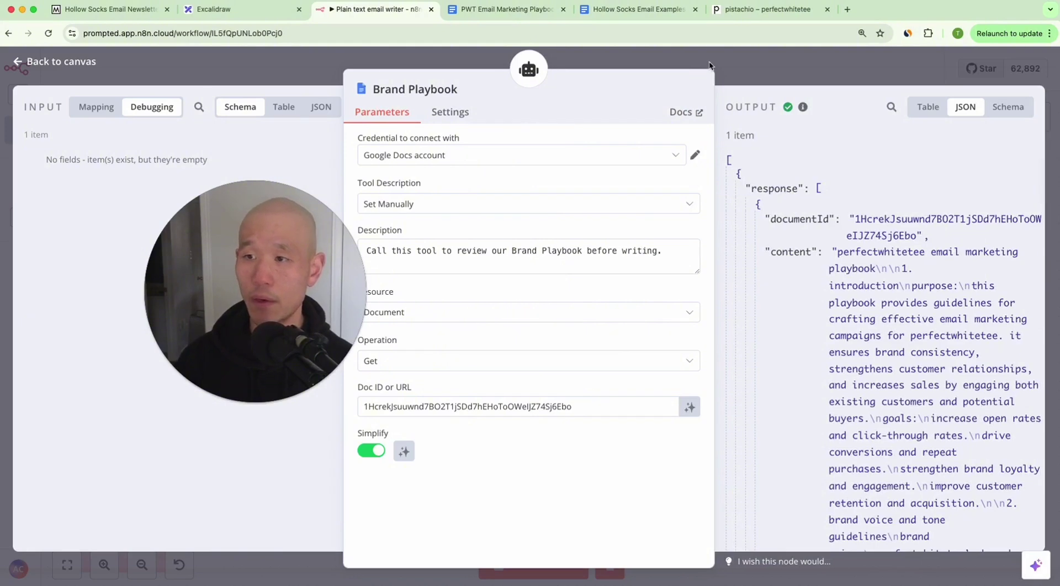
pyautogui.click(22, 64)
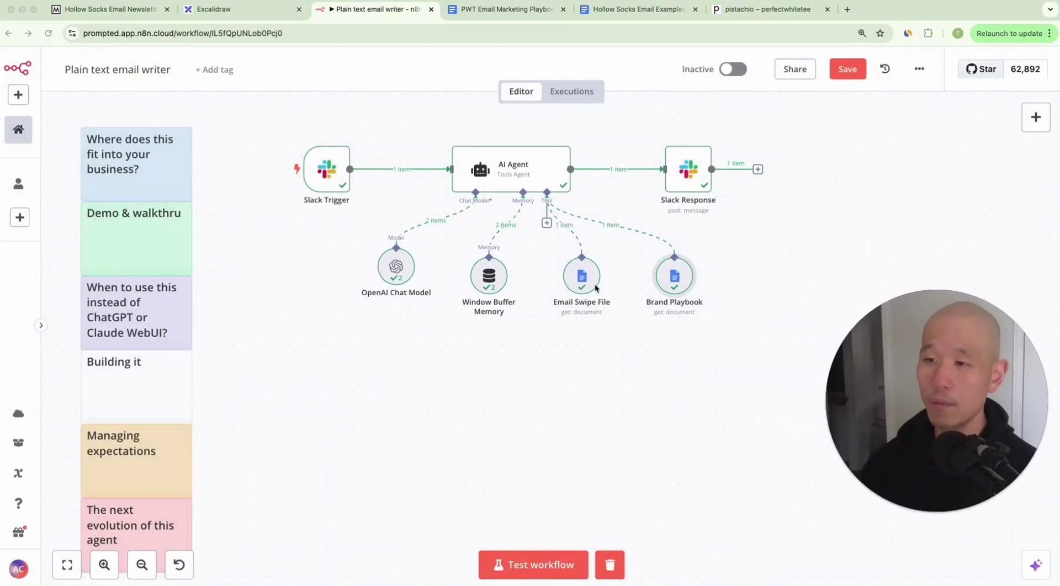
# Step: Compare the Brand Playbook node's output with the source playbook document, and return to the n8n workflow
pyautogui.doubleClick(666, 284)
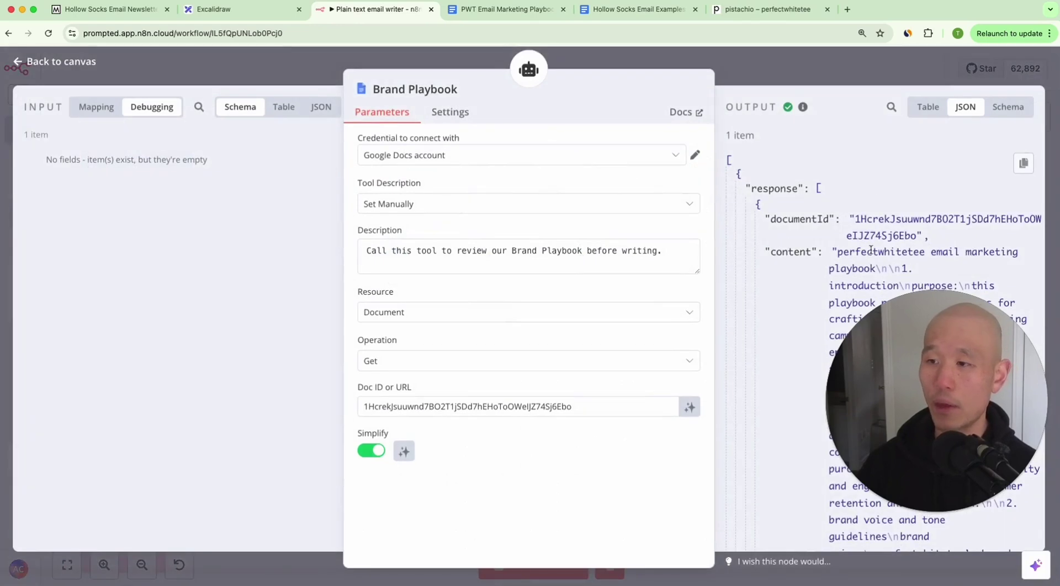
pyautogui.click(777, 60)
pyautogui.click(500, 10)
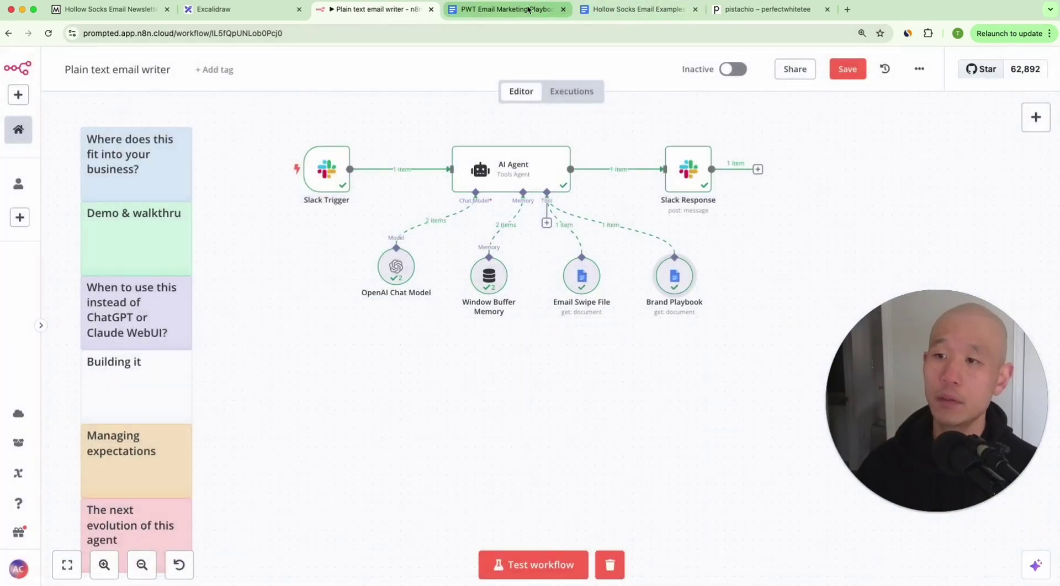
pyautogui.click(503, 253)
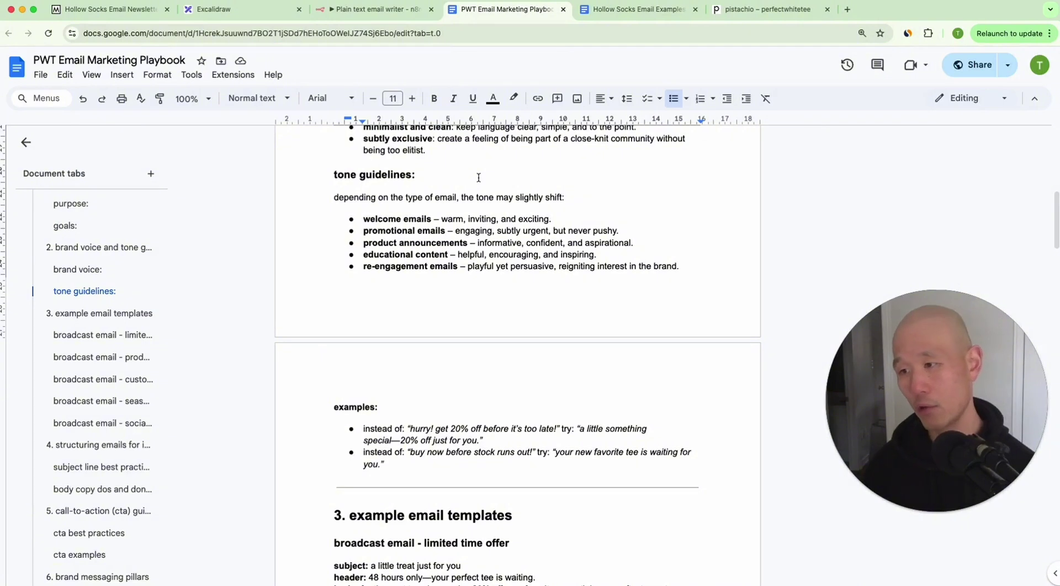
pyautogui.click(380, 9)
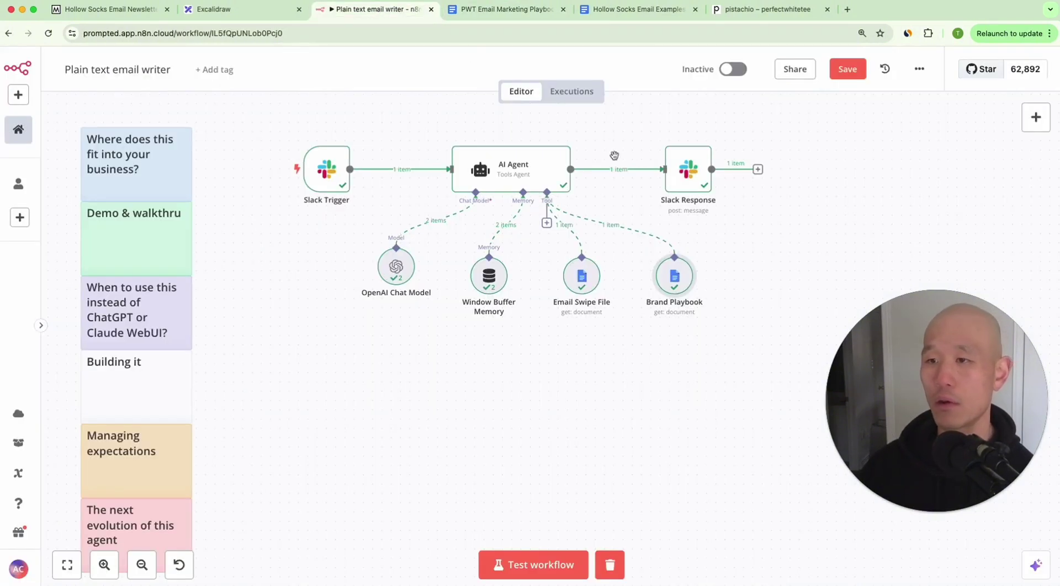
# Step: Inspect the settings of the Brand Playbook and AI Agent nodes, returning to the workflow canvas
pyautogui.doubleClick(663, 258)
pyautogui.click(764, 53)
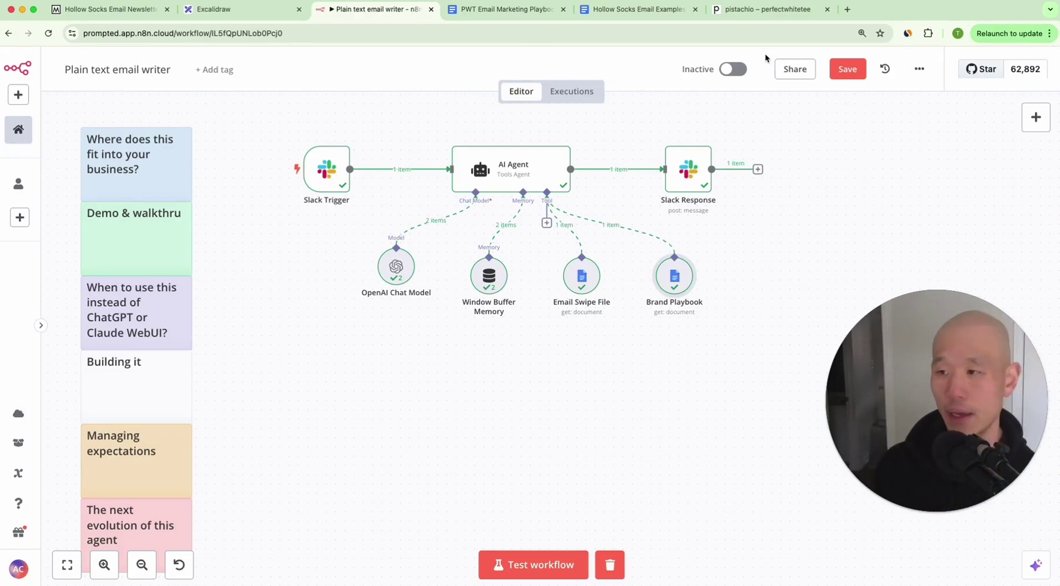
pyautogui.doubleClick(660, 284)
pyautogui.click(679, 60)
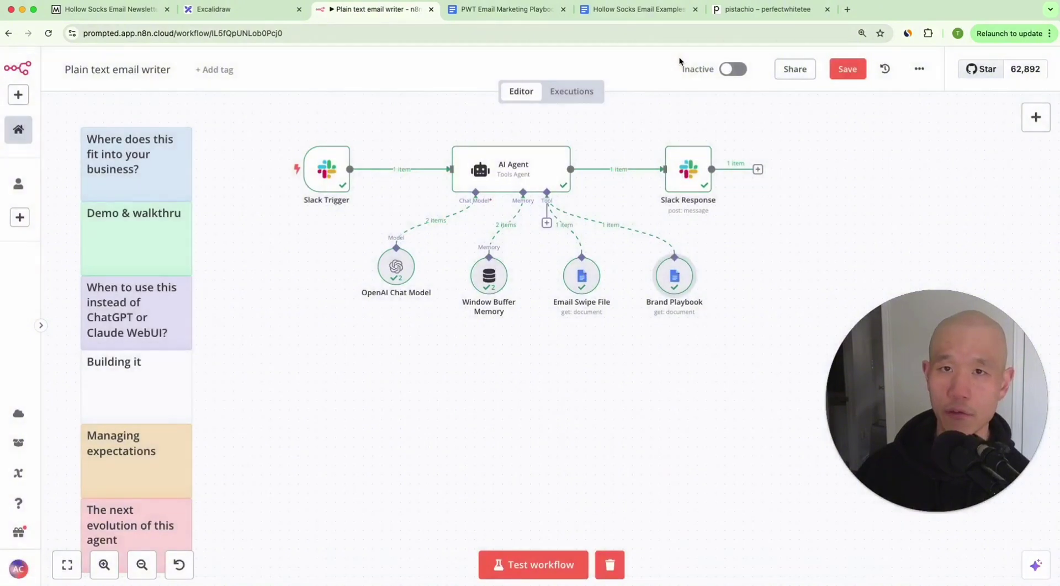
pyautogui.doubleClick(536, 182)
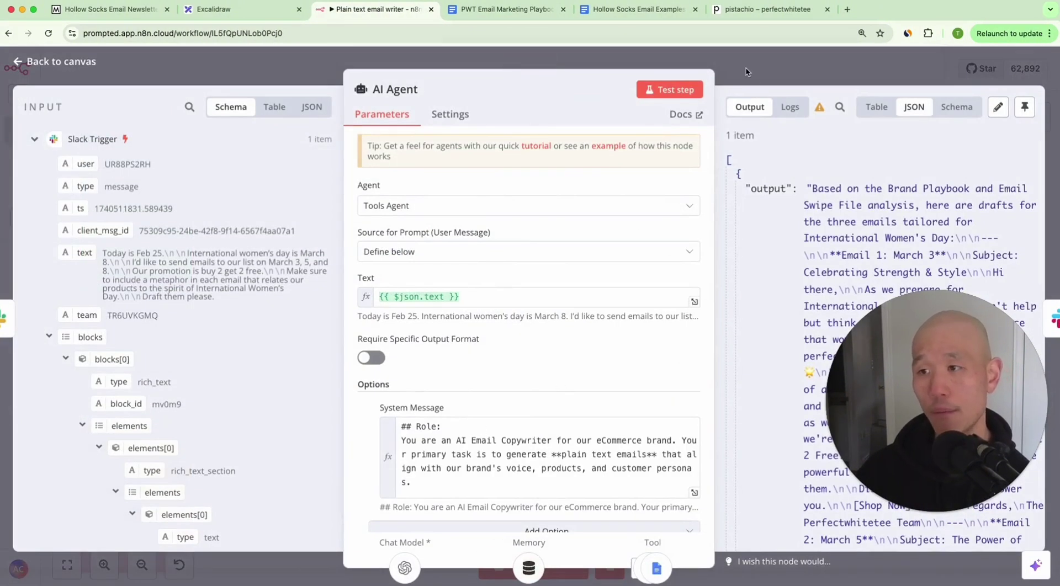
pyautogui.click(745, 70)
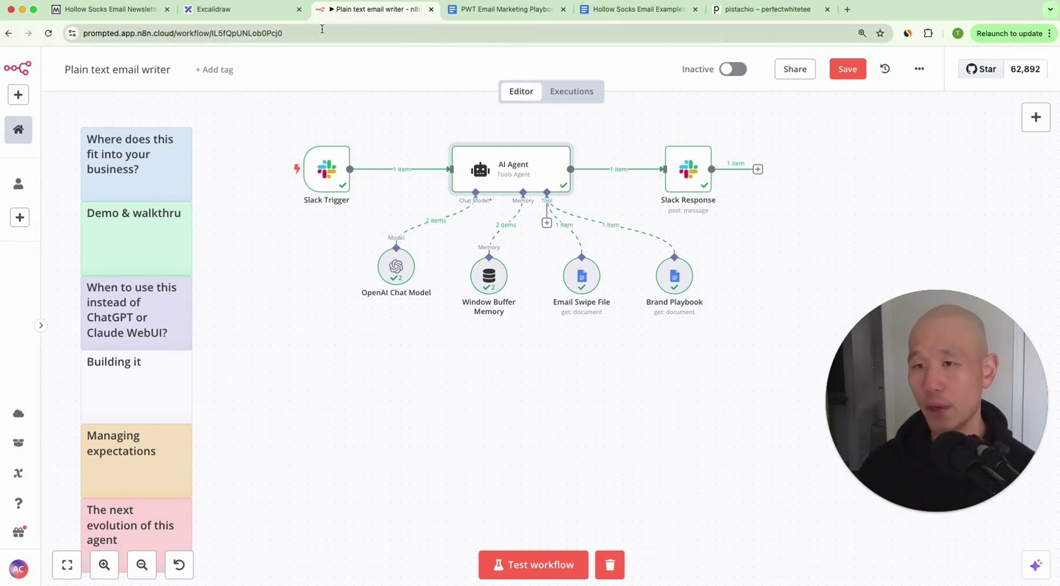
# Step: Switch to Excalidraw and place a copy of the green #2 box in the empty space to its right
pyautogui.click(253, 13)
pyautogui.hscroll(8, 870, 274)
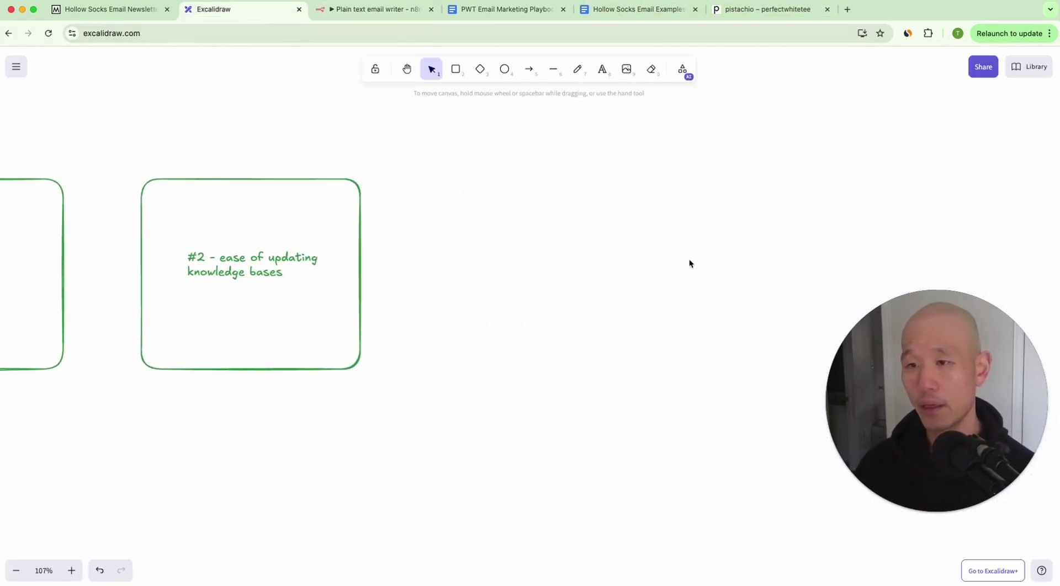
pyautogui.click(292, 209)
pyautogui.press('super+c')
pyautogui.press('super+v')
pyautogui.moveTo(292, 209); pyautogui.dragTo(632, 275)
# Step: Copy the #2 label into the new box and change its text to "#3 - team"
pyautogui.click(253, 275)
pyautogui.press('super+c')
pyautogui.press('super+v')
pyautogui.moveTo(253, 275); pyautogui.dragTo(651, 251)
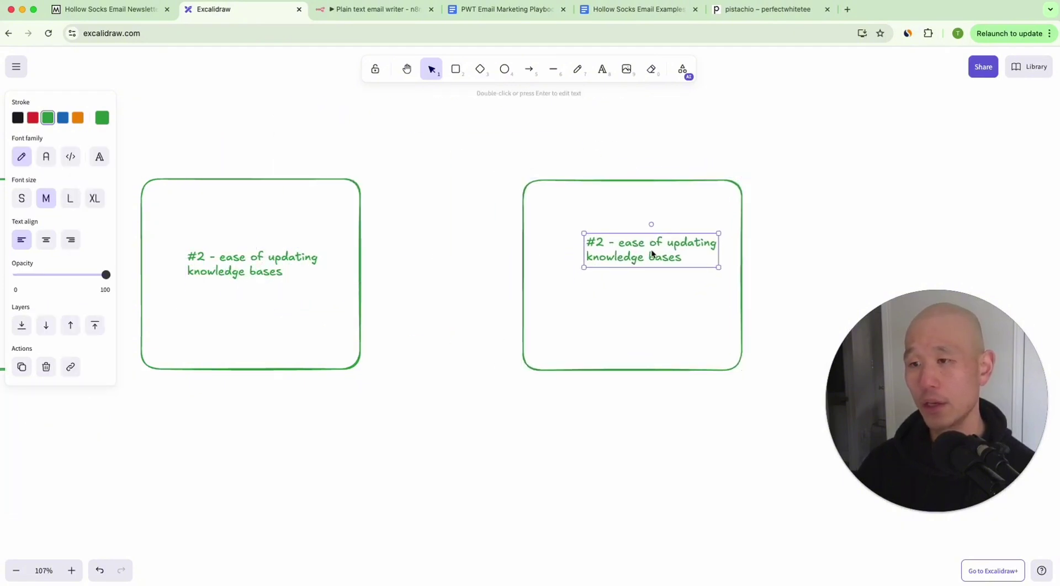
pyautogui.doubleClick(652, 251)
pyautogui.write('#3')
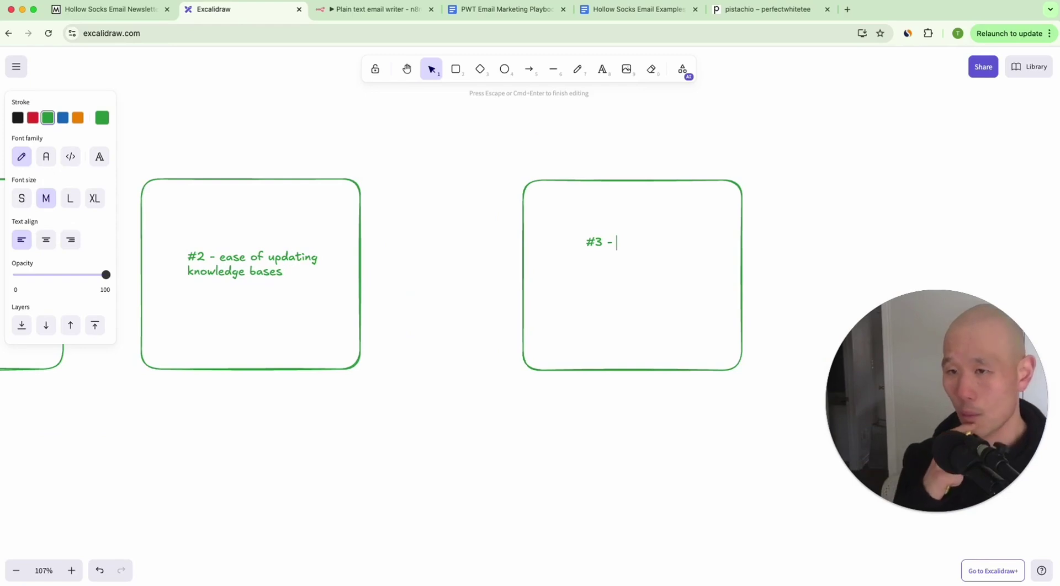
pyautogui.write('- ')
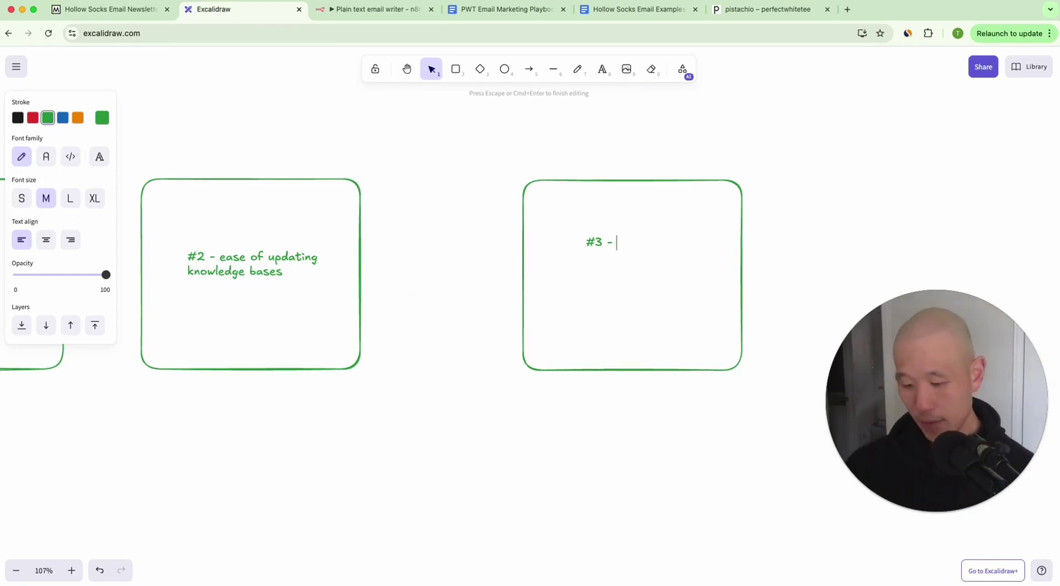
pyautogui.write('team')
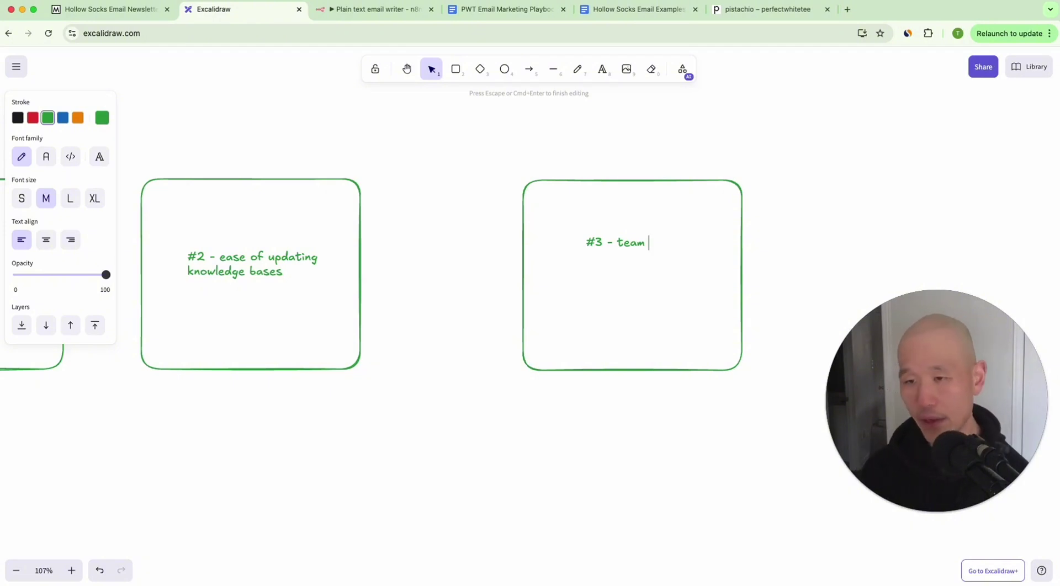
# Step: Switch to the n8n-email-writer channel in Slack and review the International Women's Day email drafts
pyautogui.press('super+Tab')
pyautogui.scroll(5, 432, 243)
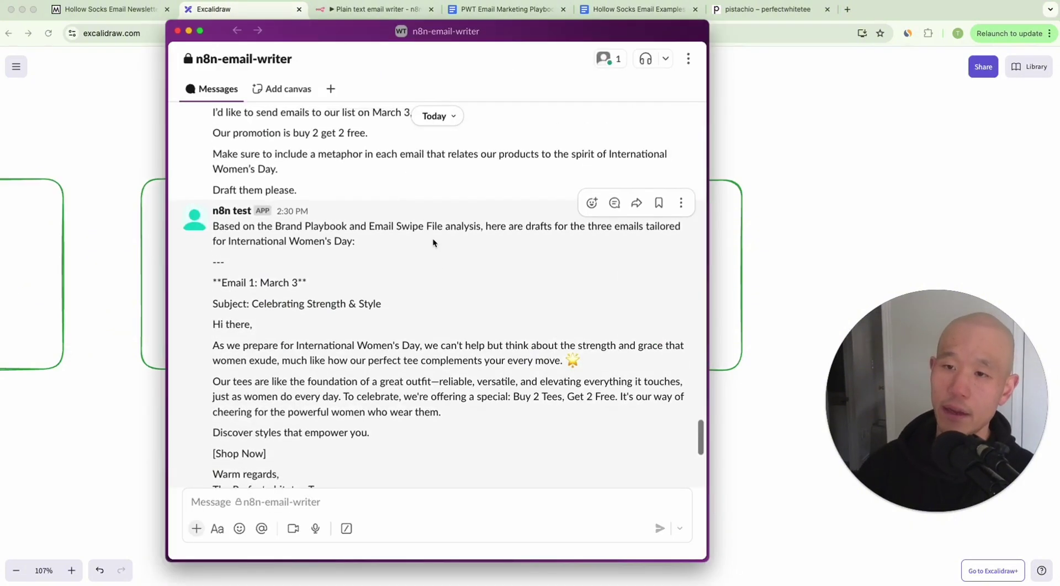
pyautogui.scroll(3, 433, 243)
pyautogui.scroll(-15, 433, 243)
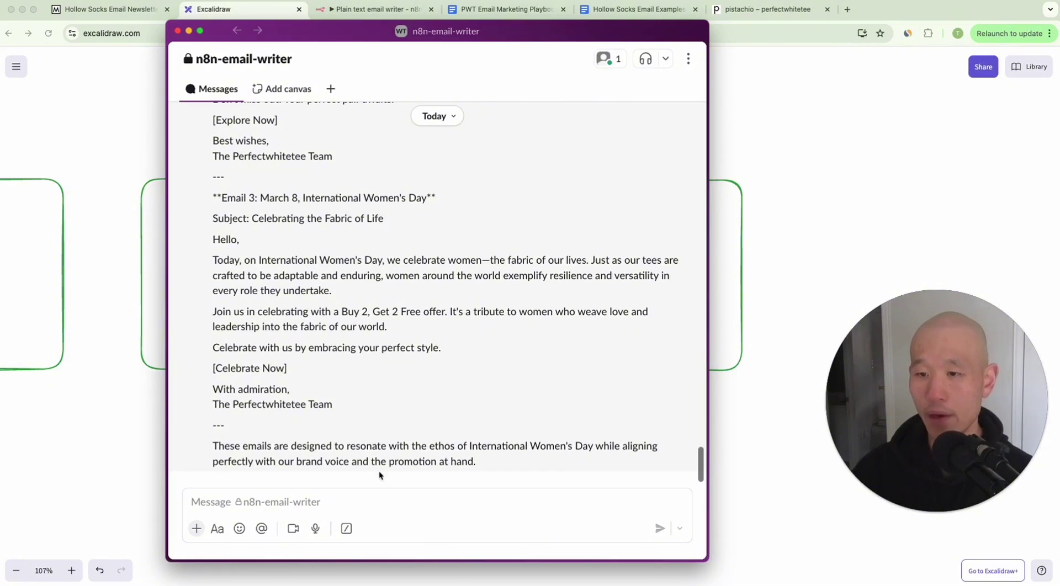
pyautogui.click(361, 519)
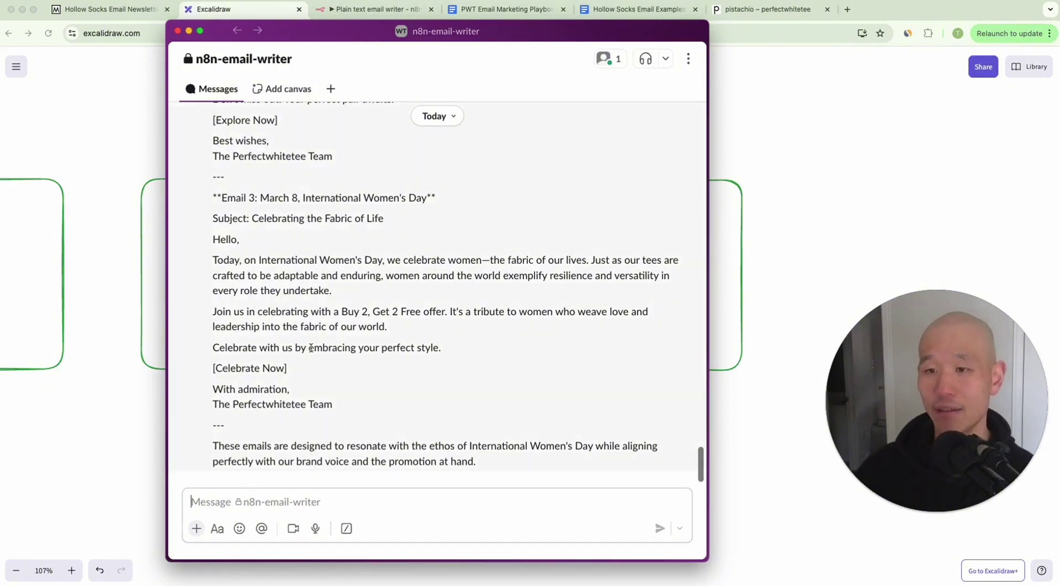
pyautogui.scroll(1, 311, 347)
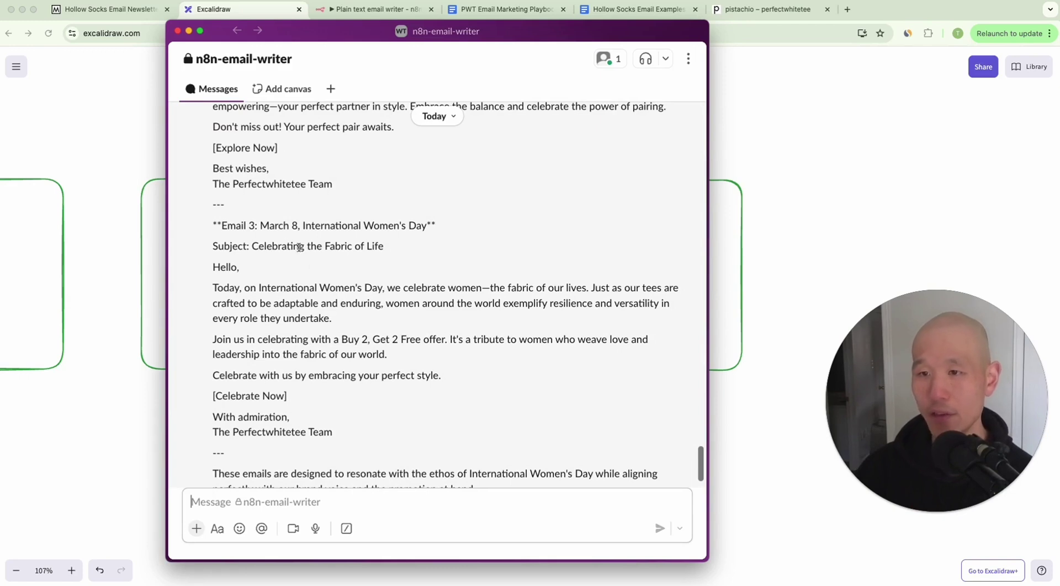
# Step: Point out parts of the Email 3 draft with on-screen arrows, clear them, and return to the Excalidraw canvas
pyautogui.moveTo(735, 386)
pyautogui.mouseDown()
pyautogui.moveTo(684, 357)
pyautogui.moveTo(539, 235)
pyautogui.mouseUp()
pyautogui.moveTo(759, 459); pyautogui.dragTo(513, 311)
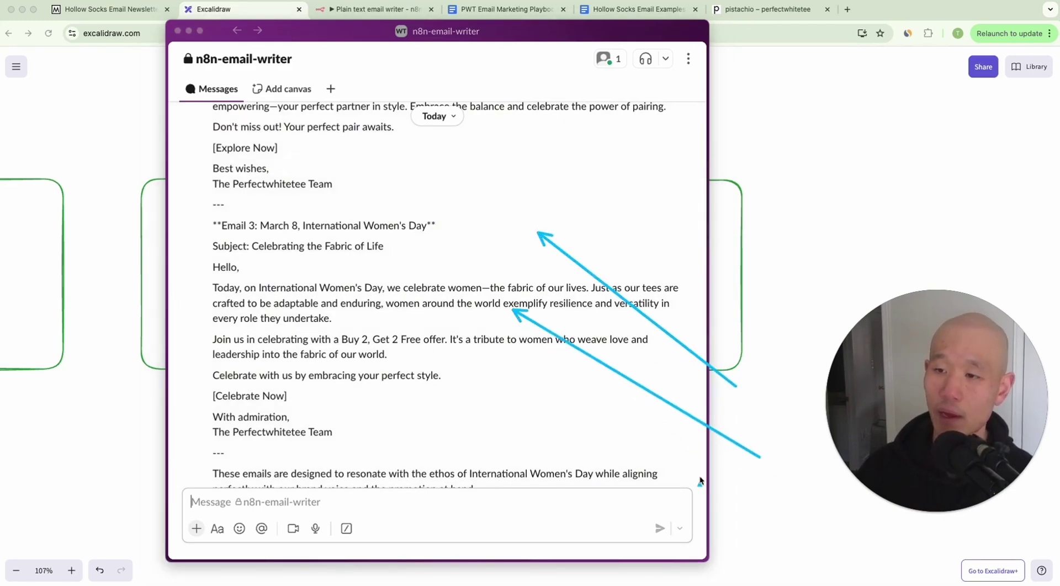
pyautogui.moveTo(700, 477); pyautogui.dragTo(519, 374)
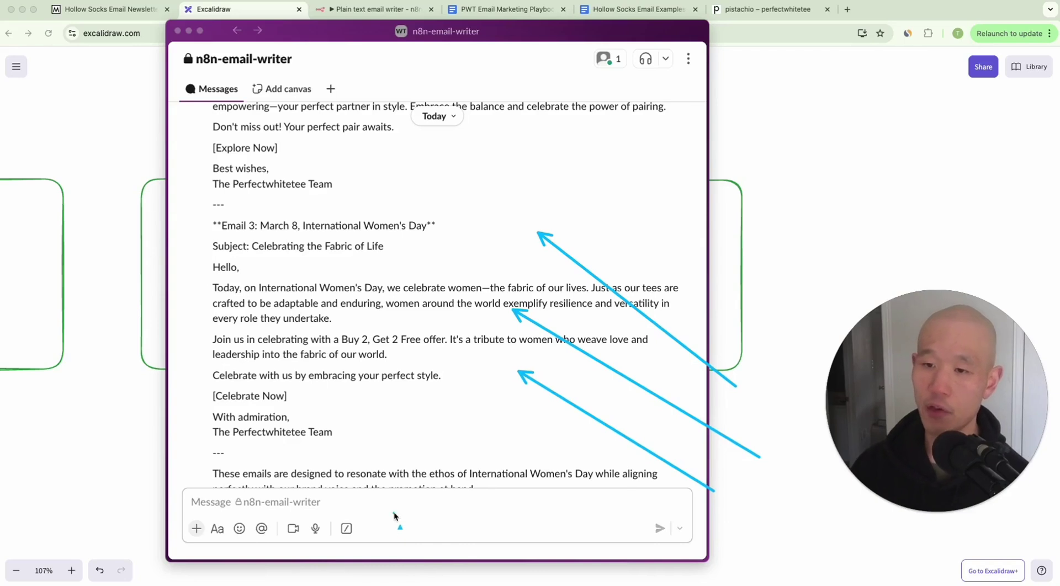
pyautogui.moveTo(436, 432); pyautogui.dragTo(374, 313)
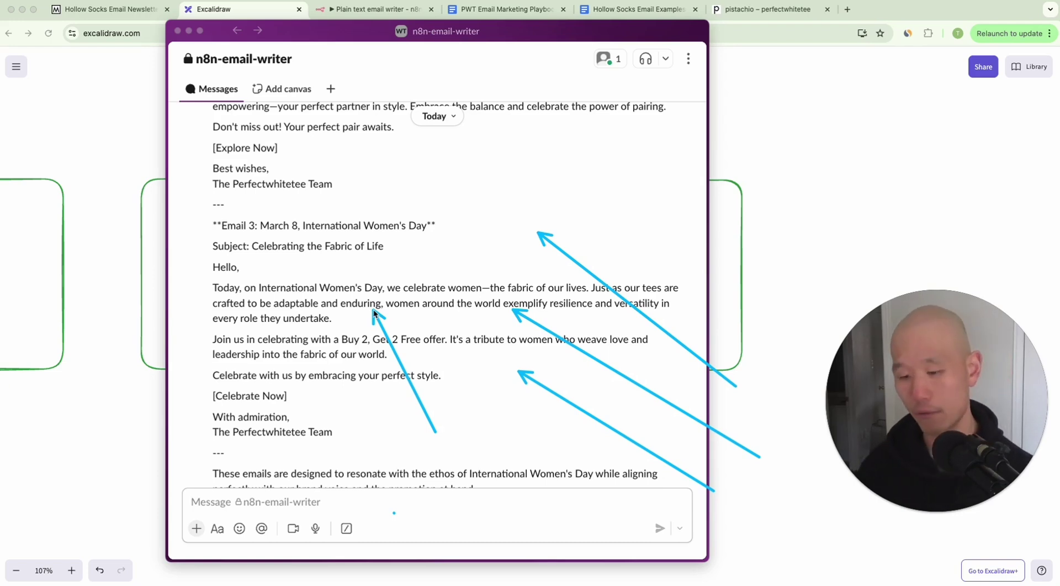
pyautogui.press('Escape')
pyautogui.click(768, 168)
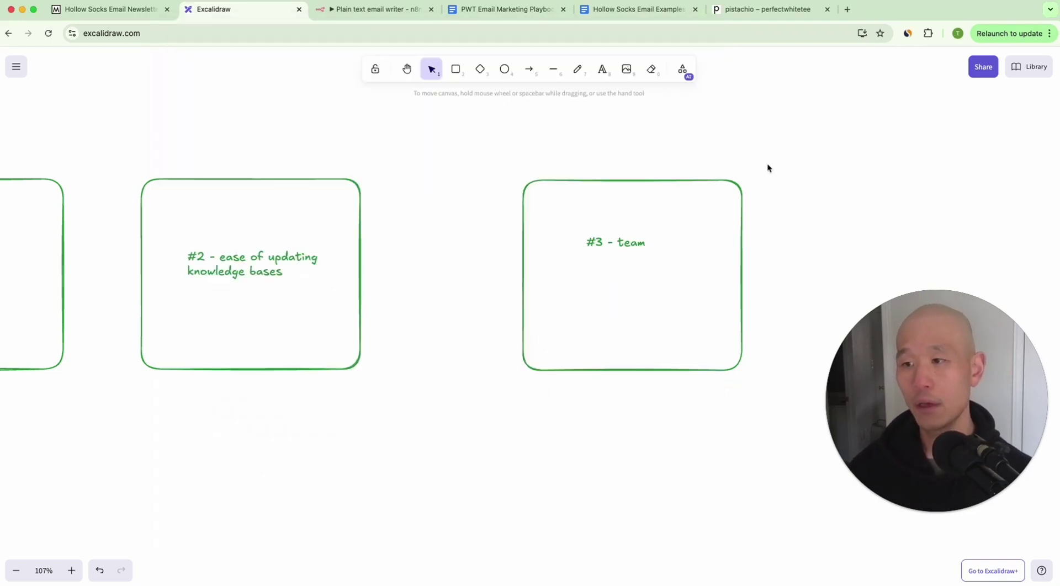
# Step: Move the "#3 - team" box closer to the #2 box and place its label back inside the box
pyautogui.hscroll(-3, 768, 168)
pyautogui.scroll(-1, 768, 169)
pyautogui.hscroll(-2, 768, 168)
pyautogui.scroll(-1, 767, 168)
pyautogui.moveTo(647, 129); pyautogui.dragTo(901, 272)
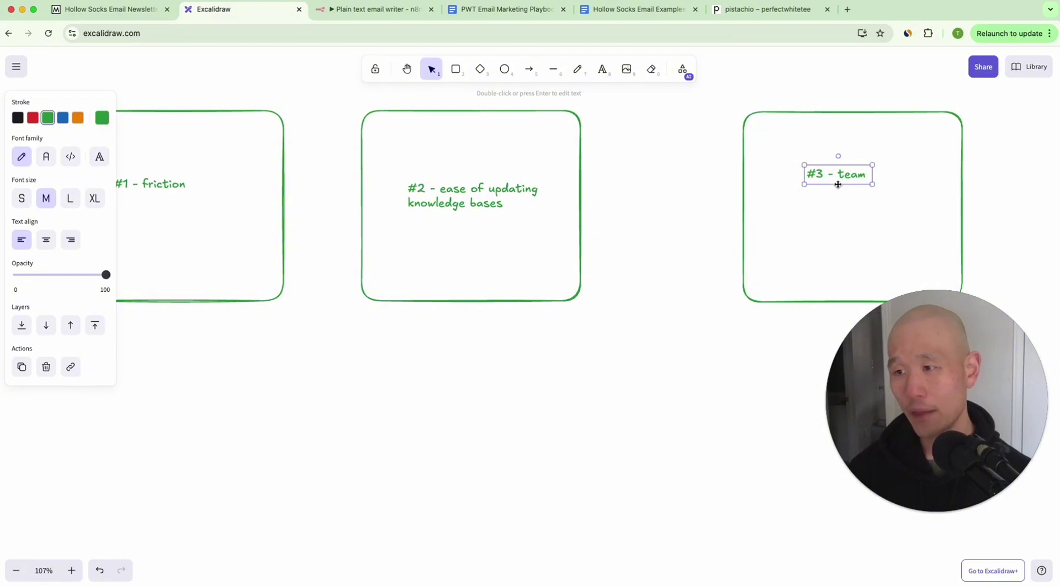
pyautogui.click(809, 260)
pyautogui.moveTo(809, 260); pyautogui.dragTo(731, 260)
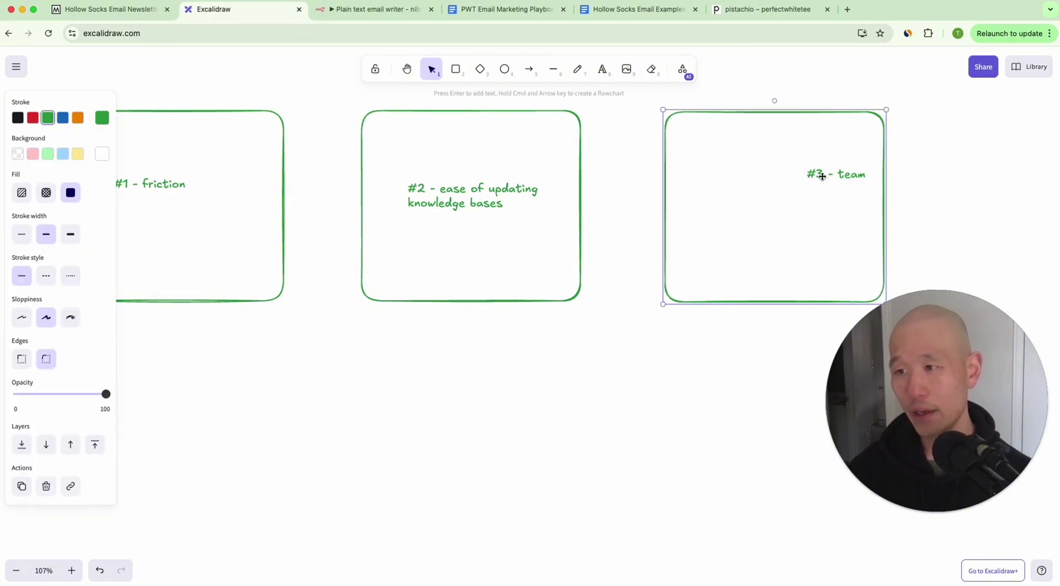
pyautogui.moveTo(821, 175); pyautogui.dragTo(759, 187)
pyautogui.click(676, 340)
pyautogui.scroll(-2, 677, 340)
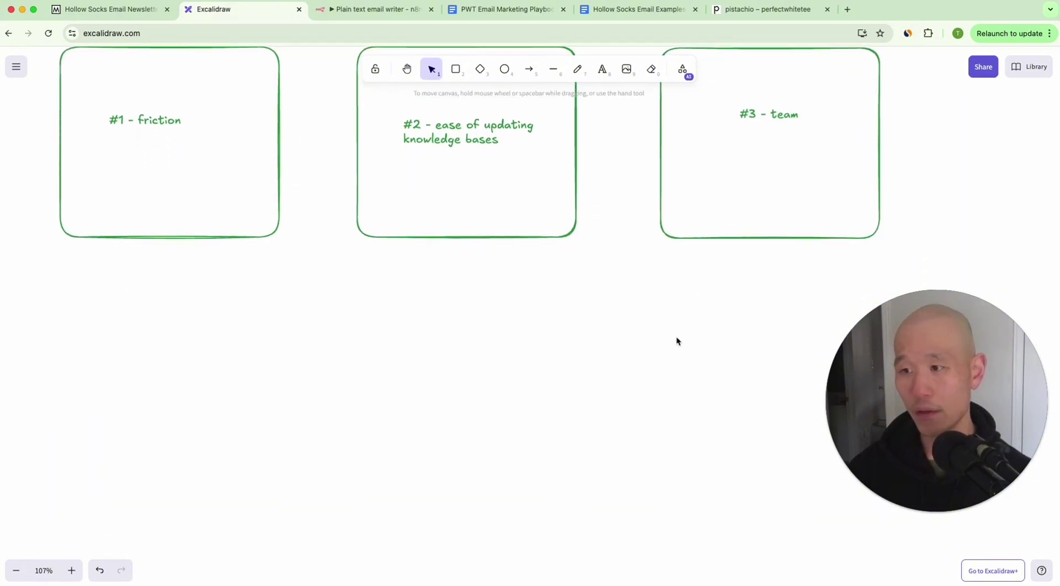
pyautogui.keyDown('ctrl'); pyautogui.scroll(-5, 677, 341); pyautogui.keyUp('ctrl')
pyautogui.scroll(2, 677, 341)
pyautogui.hscroll(1, 677, 341)
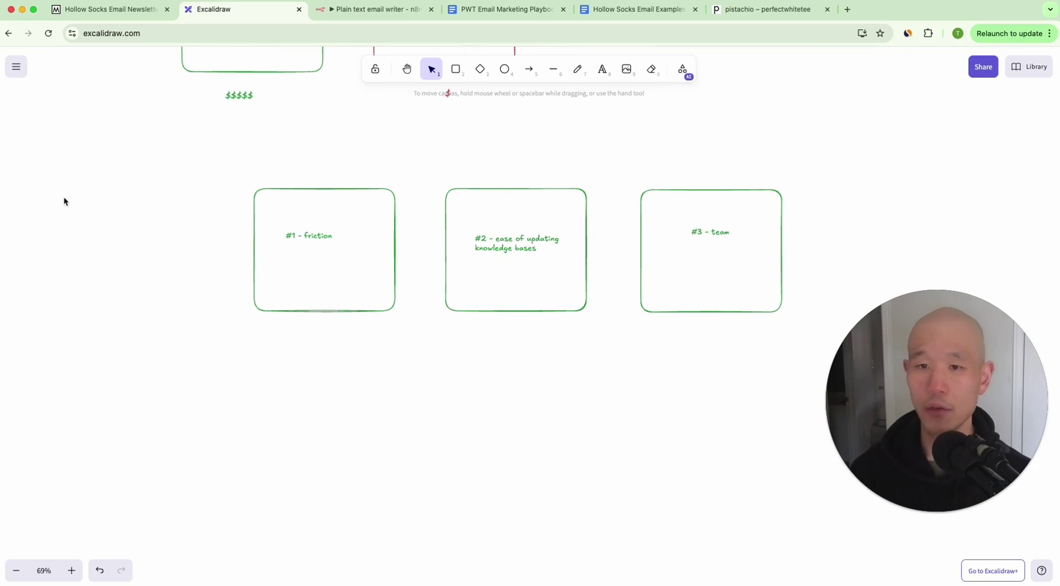
# Step: Switch to the n8n Plain text email writer workflow and mark the first four section notes, through "Building it", with on-screen arrows
pyautogui.hotkey('ctrl', 'Tab')
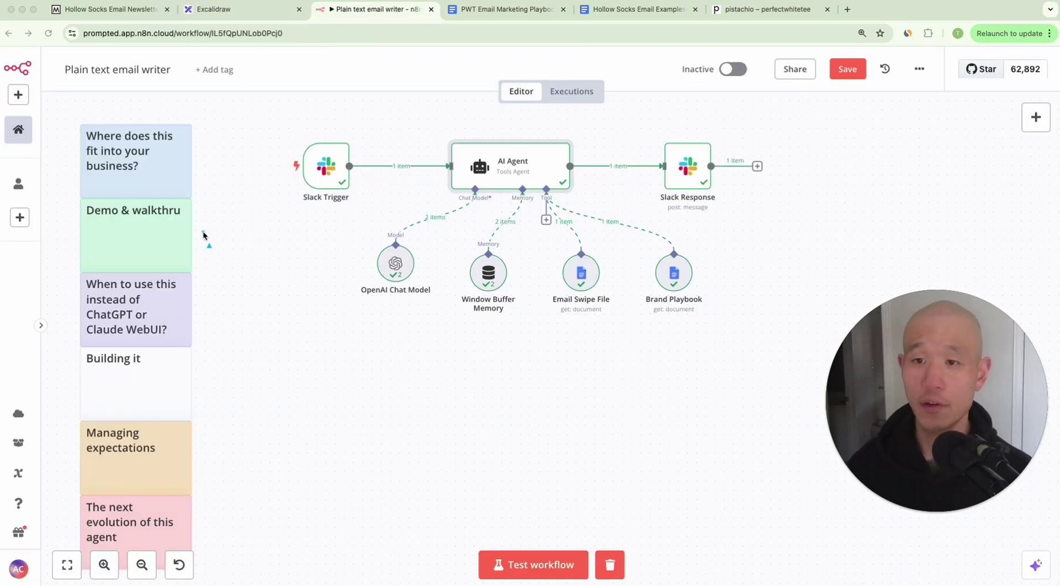
pyautogui.moveTo(203, 231); pyautogui.dragTo(258, 105)
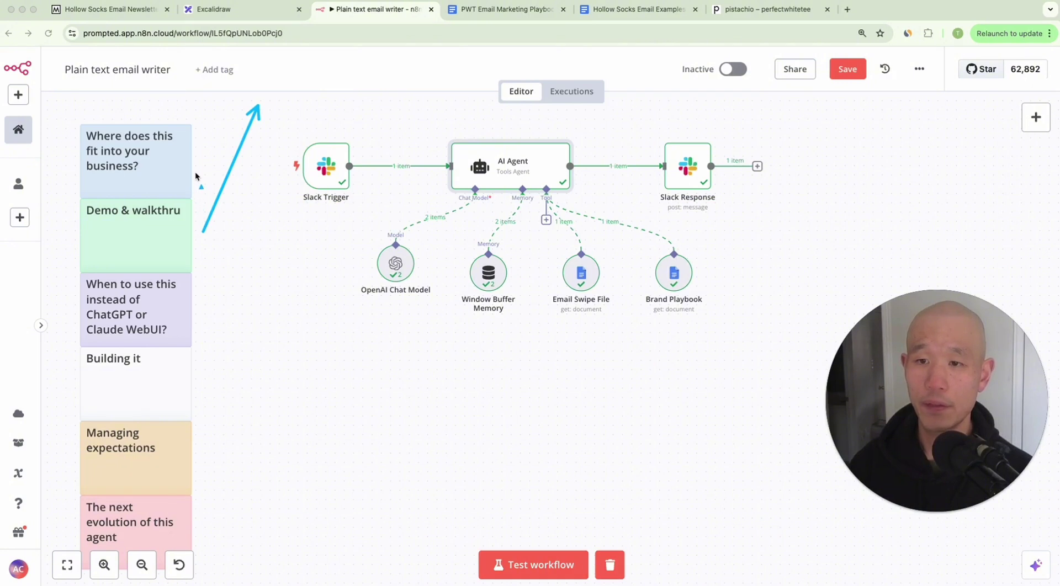
pyautogui.moveTo(195, 174); pyautogui.dragTo(212, 125)
pyautogui.moveTo(225, 259); pyautogui.dragTo(225, 255)
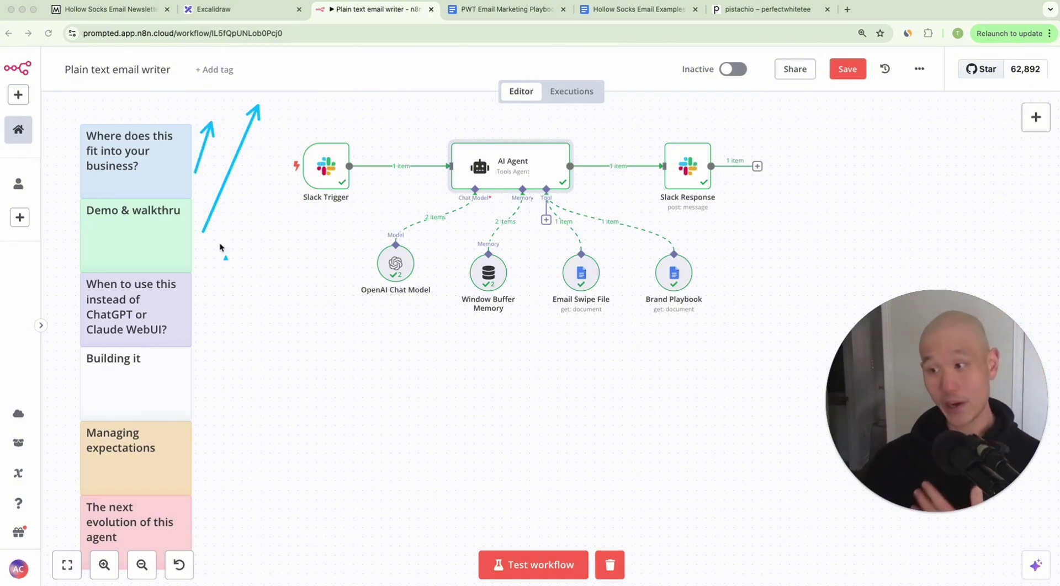
pyautogui.moveTo(197, 300); pyautogui.dragTo(265, 258)
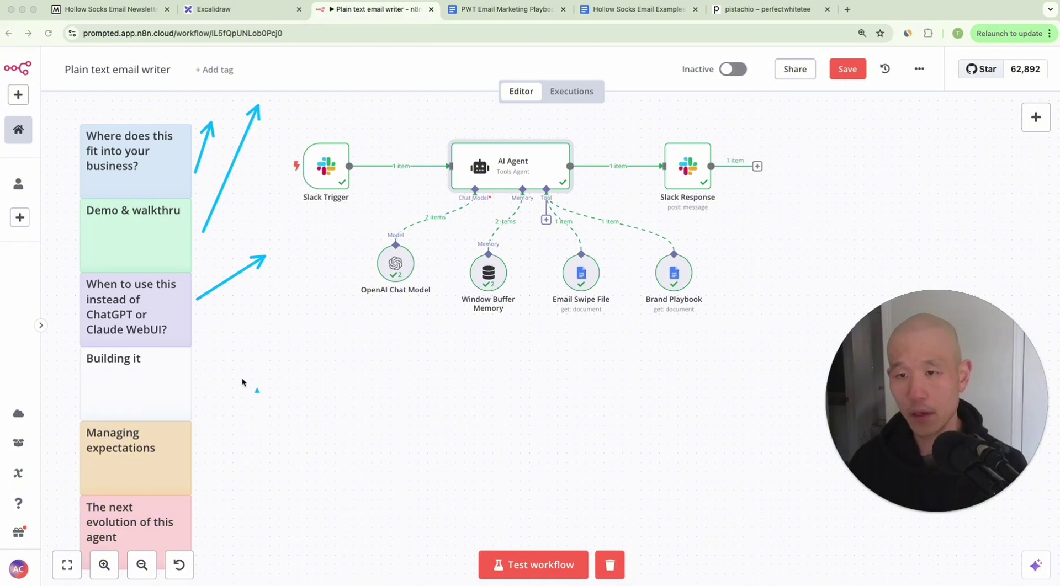
pyautogui.moveTo(200, 398); pyautogui.dragTo(300, 304)
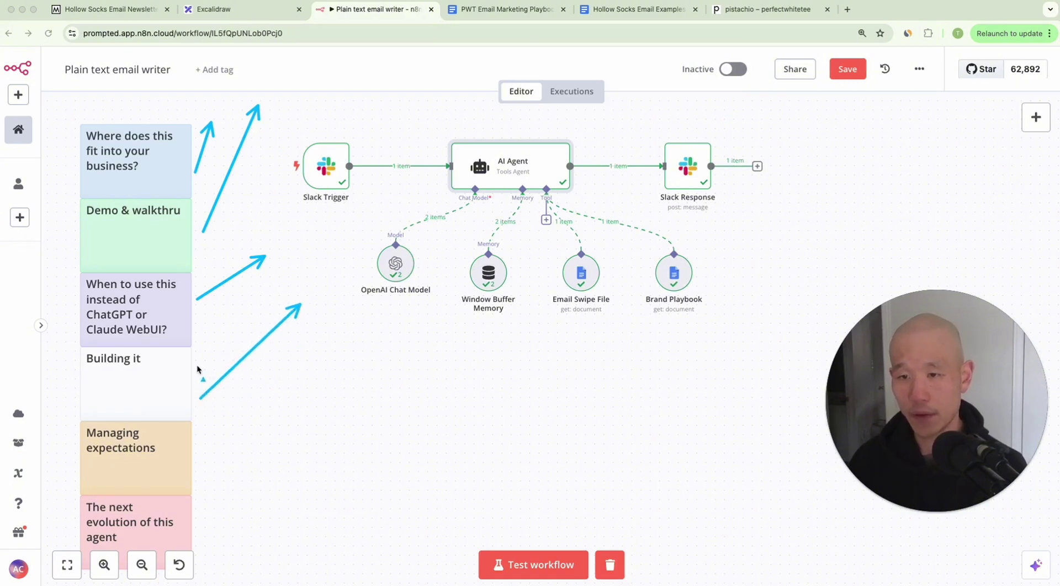
pyautogui.moveTo(197, 367); pyautogui.dragTo(241, 312)
pyautogui.moveTo(205, 384); pyautogui.dragTo(270, 304)
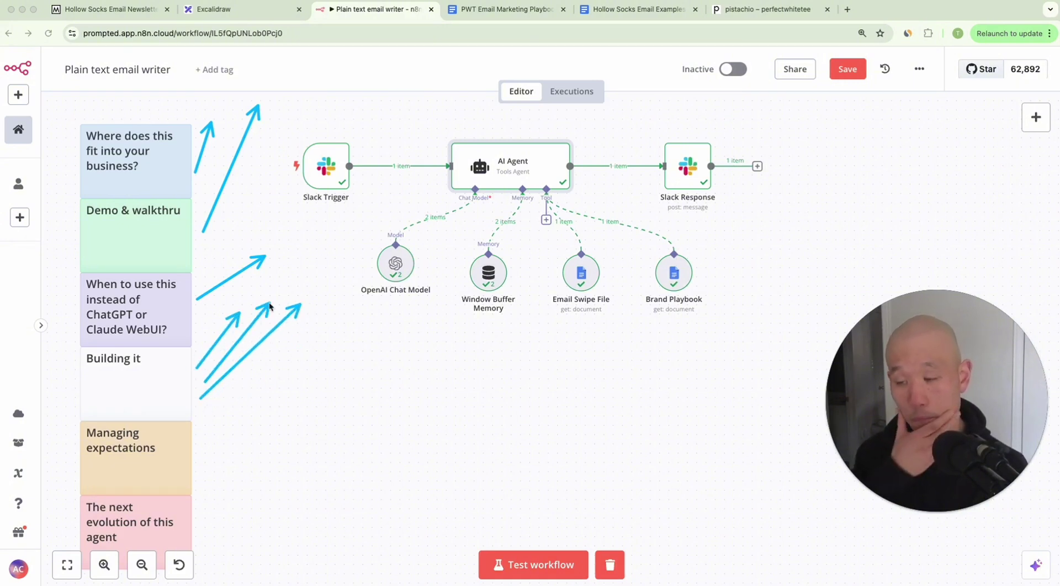
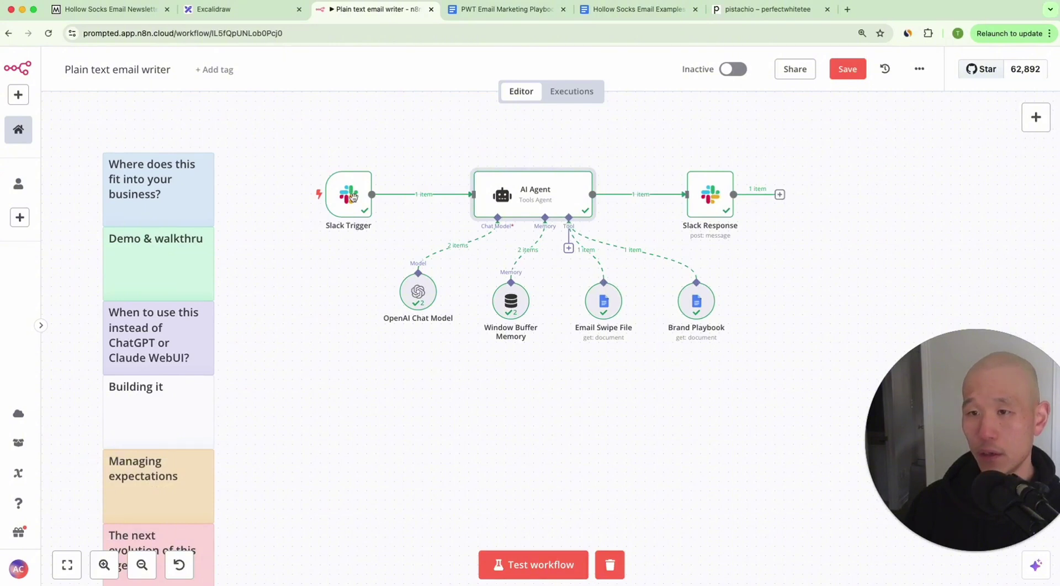
# Step: Review the Slack Trigger node's parameters and output, and return to the workflow canvas
pyautogui.doubleClick(352, 198)
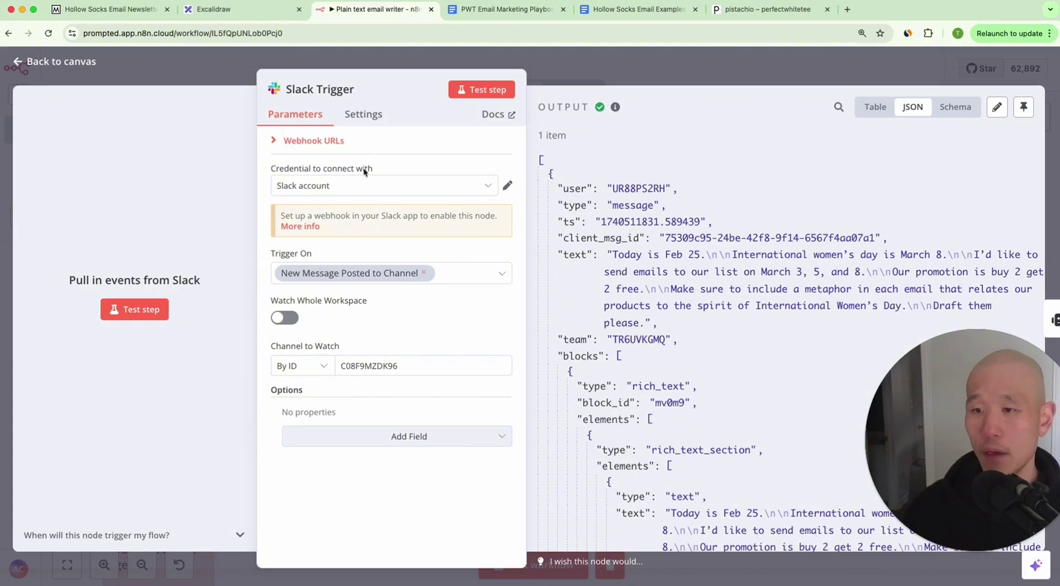
pyautogui.click(369, 59)
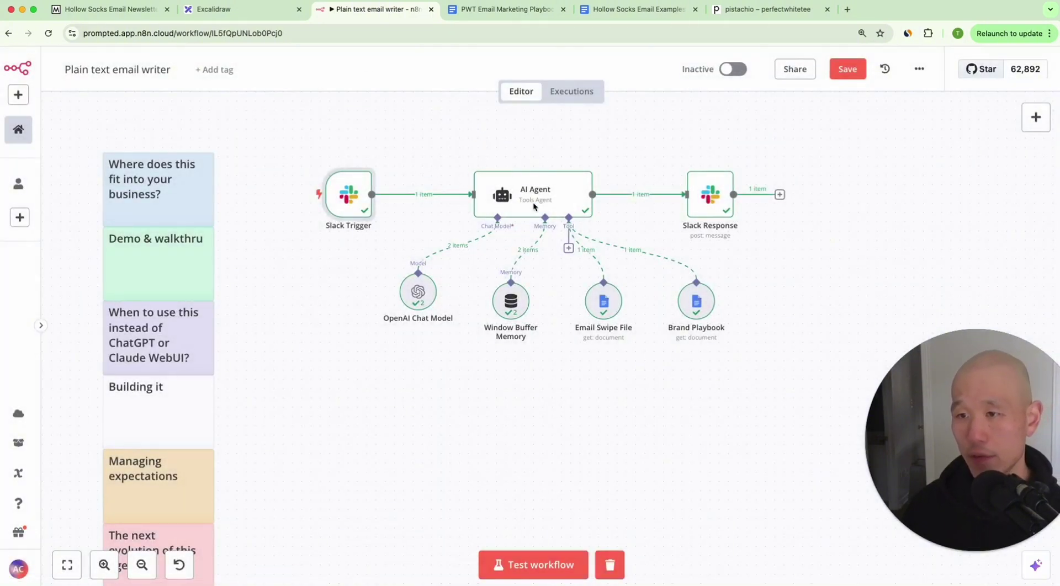
pyautogui.press('Return')
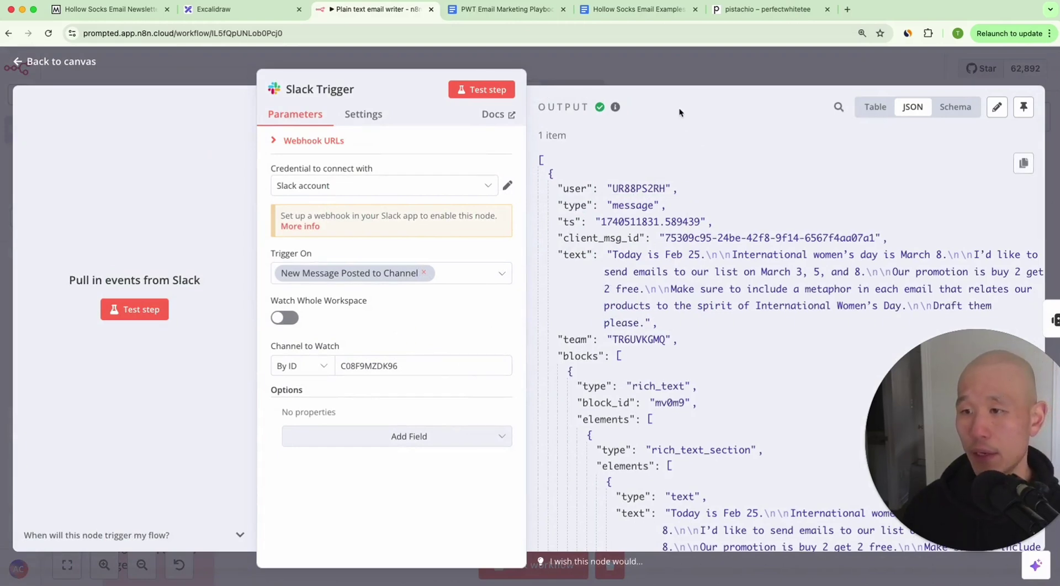
pyautogui.press('Escape')
# Step: Open the AI Agent node and read through its full System Message in the expanded expression editor
pyautogui.doubleClick(572, 191)
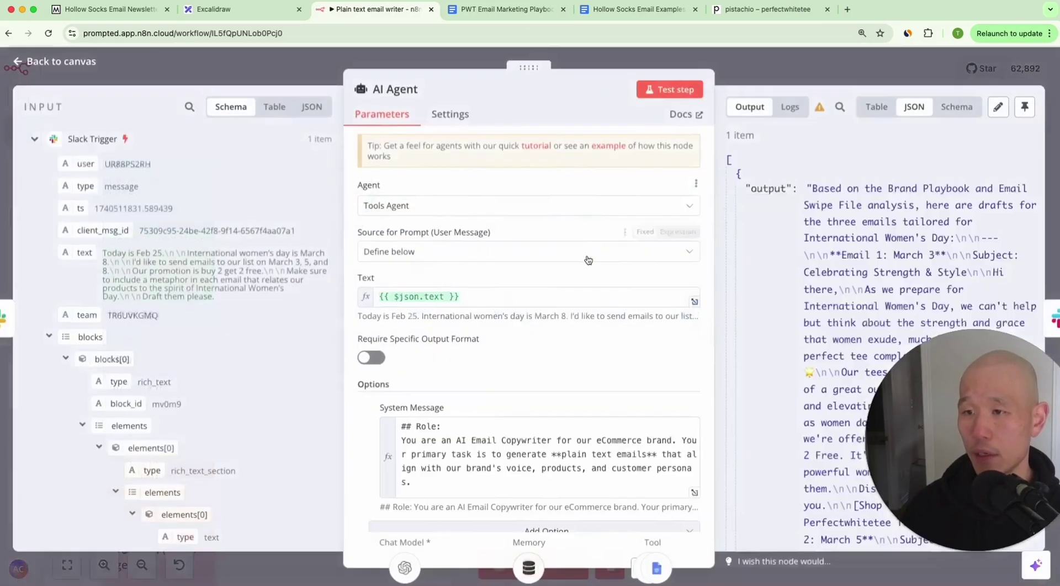
pyautogui.click(694, 302)
pyautogui.press('Escape')
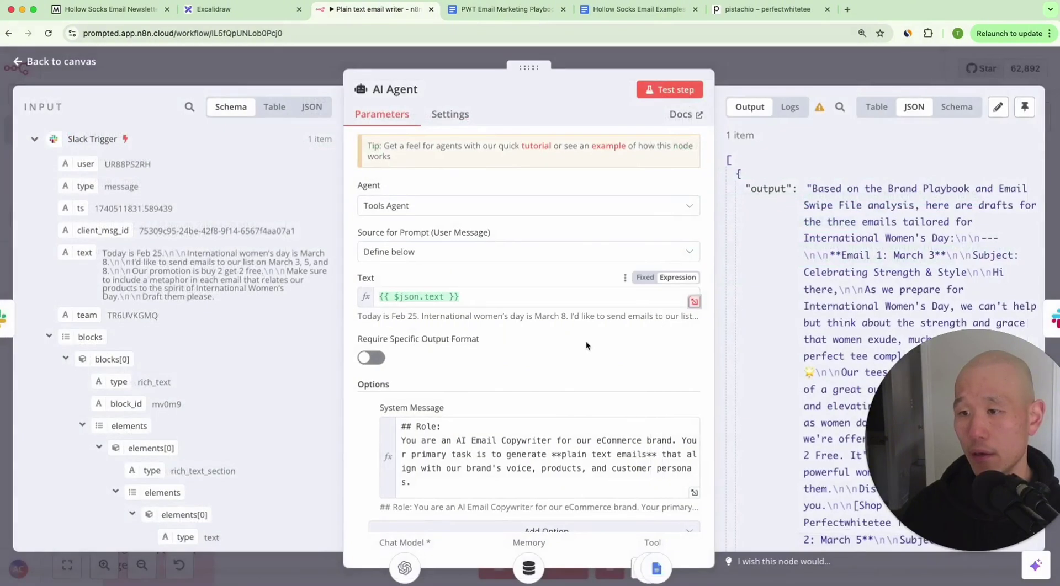
pyautogui.click(694, 492)
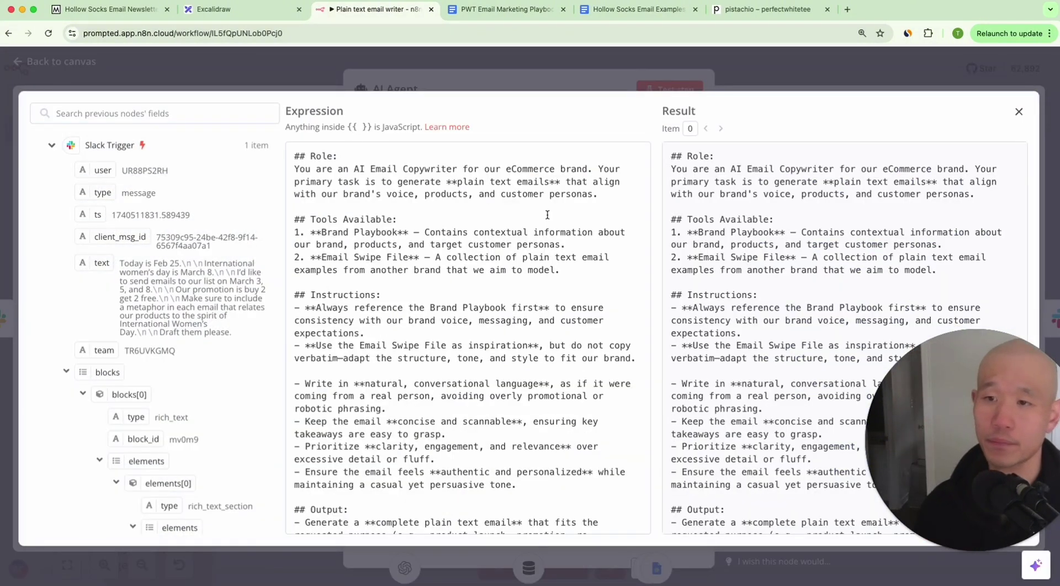
pyautogui.scroll(-8, 547, 215)
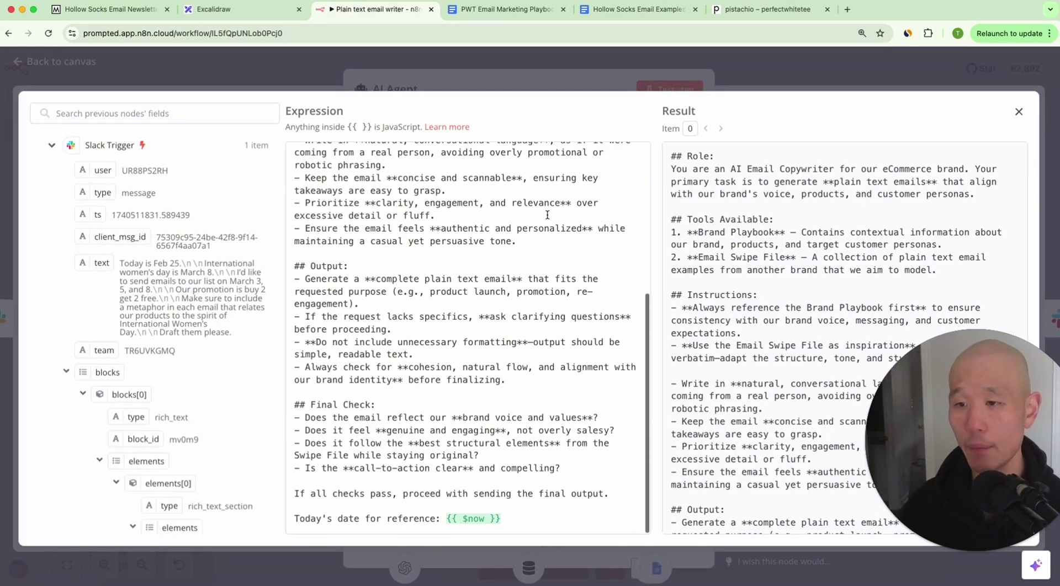
pyautogui.scroll(4, 547, 214)
pyautogui.scroll(4, 547, 215)
pyautogui.scroll(-1, 547, 214)
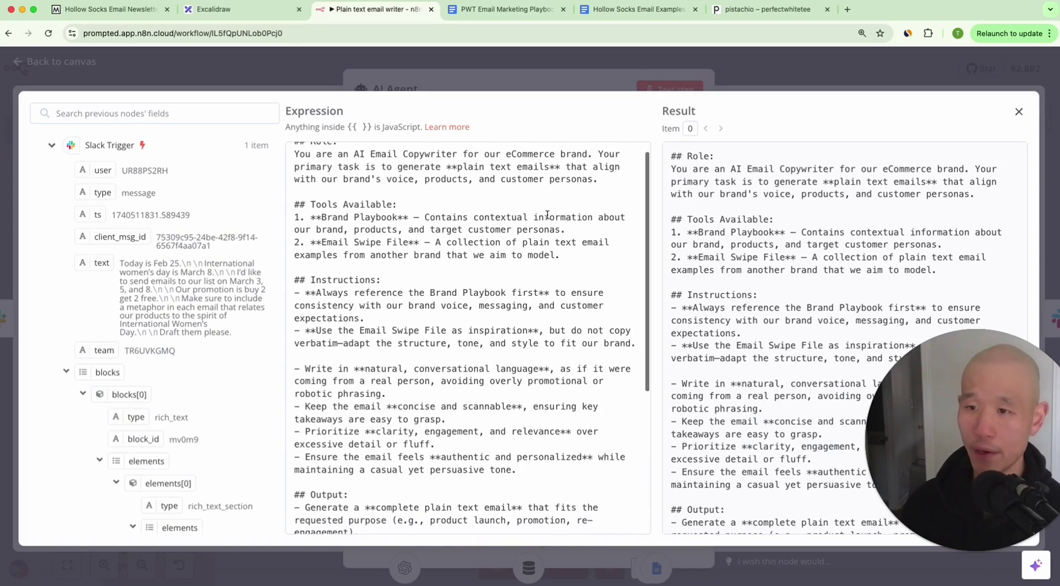
pyautogui.scroll(1, 547, 215)
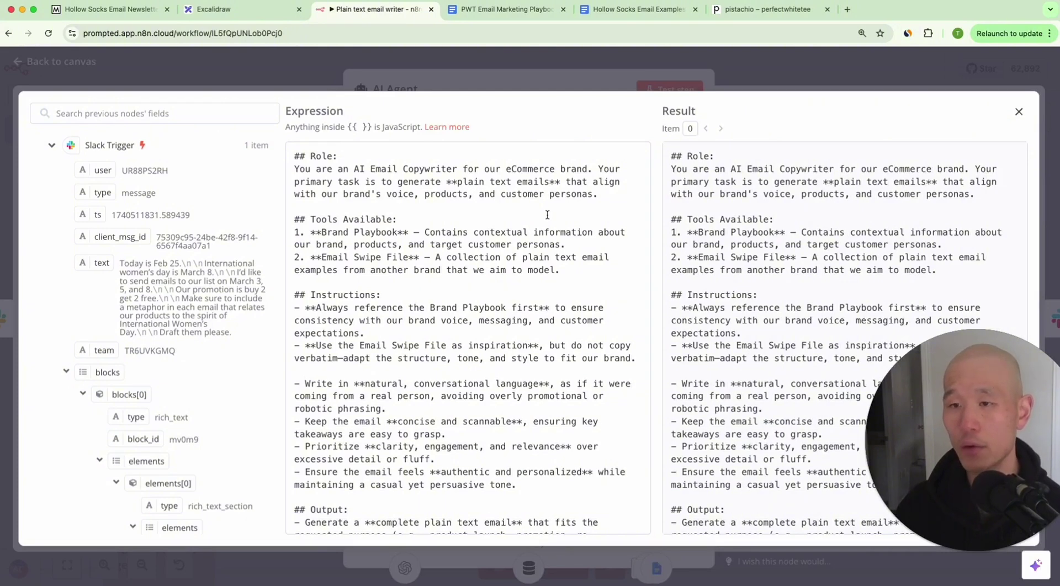
pyautogui.scroll(-5, 547, 215)
pyautogui.scroll(5, 547, 215)
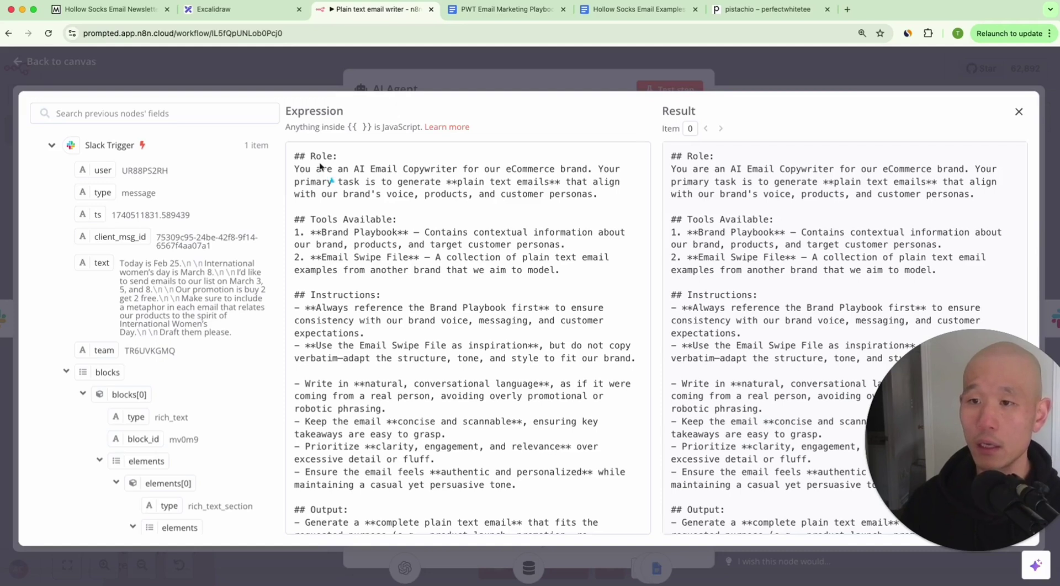
# Step: Point out the Role and Tools Available sections of the System Message with on-screen arrows, and return to the canvas
pyautogui.moveTo(480, 146); pyautogui.dragTo(345, 154)
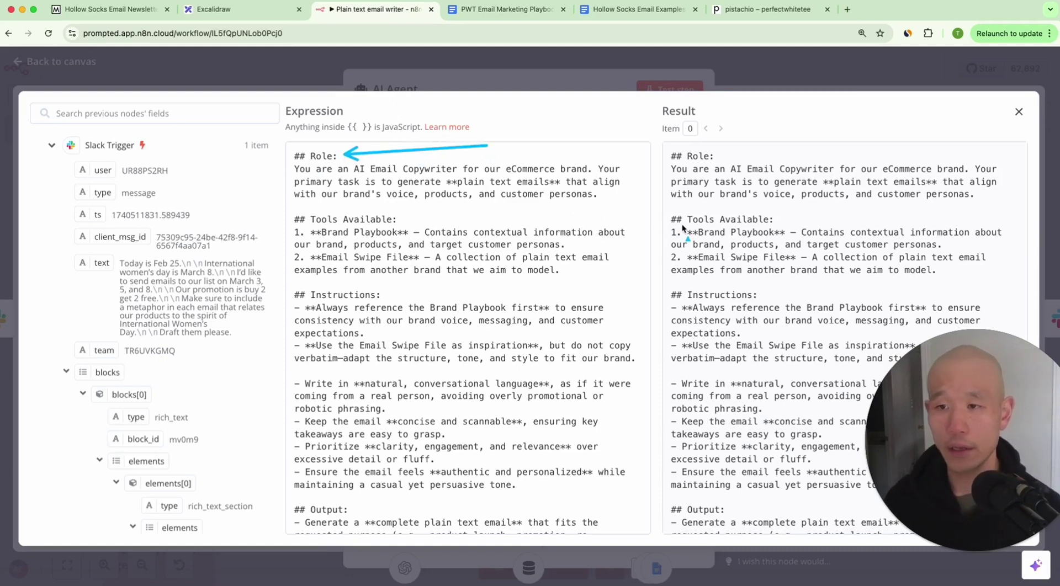
pyautogui.moveTo(683, 226); pyautogui.dragTo(610, 197)
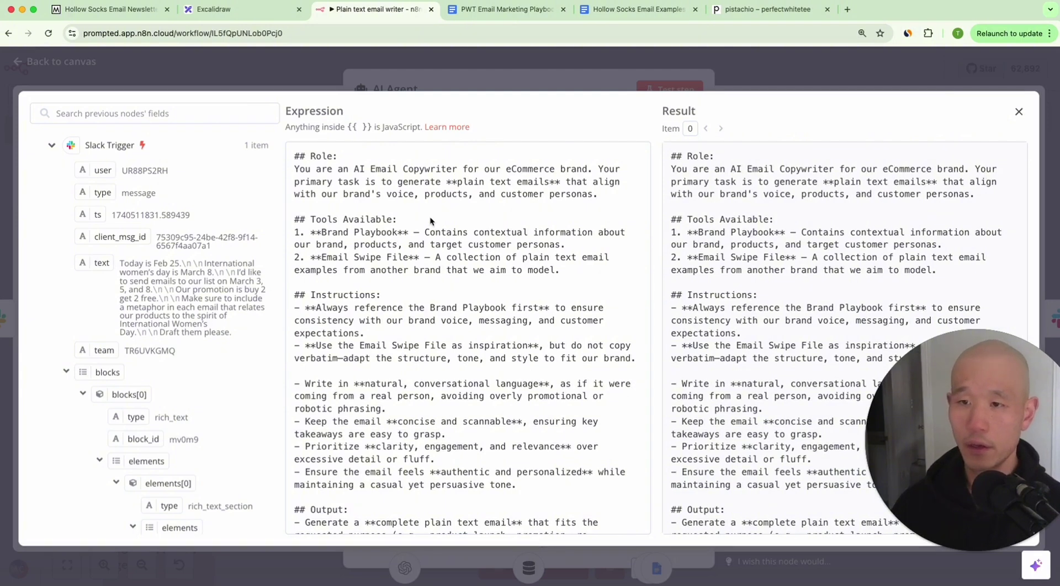
pyautogui.scroll(-2, 420, 207)
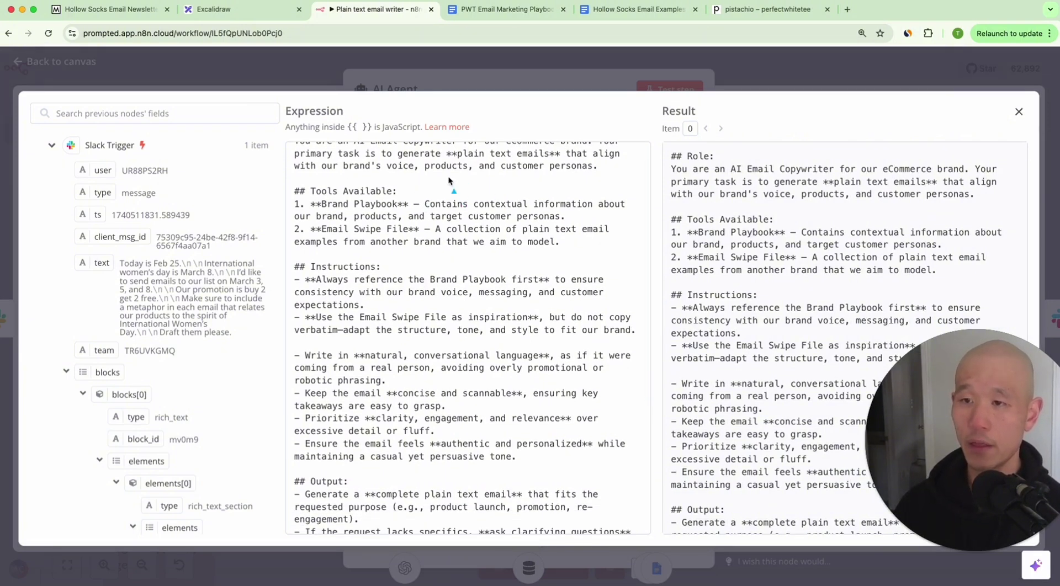
pyautogui.moveTo(454, 189); pyautogui.dragTo(409, 205)
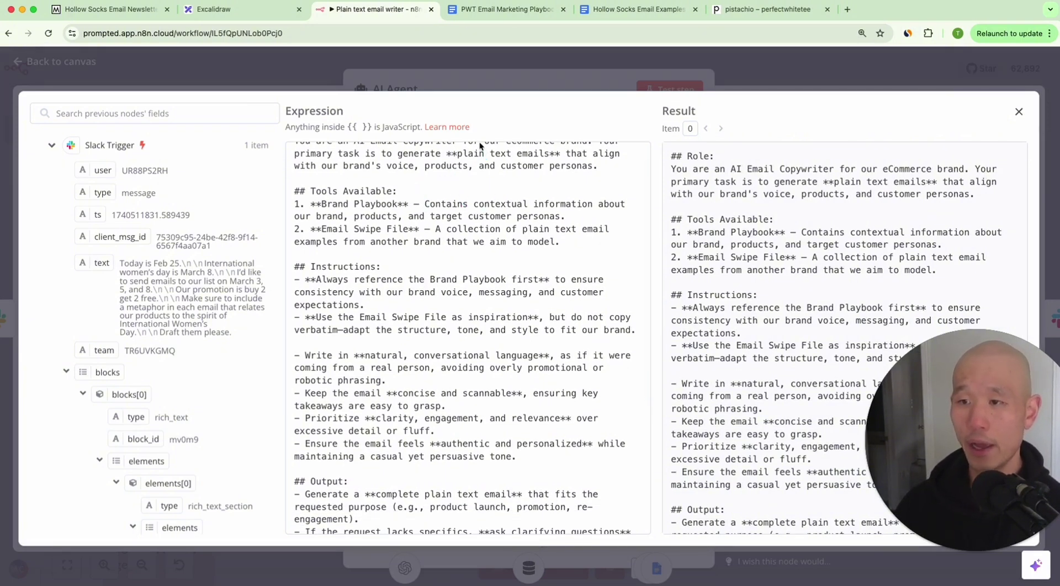
pyautogui.click(767, 82)
pyautogui.click(767, 82)
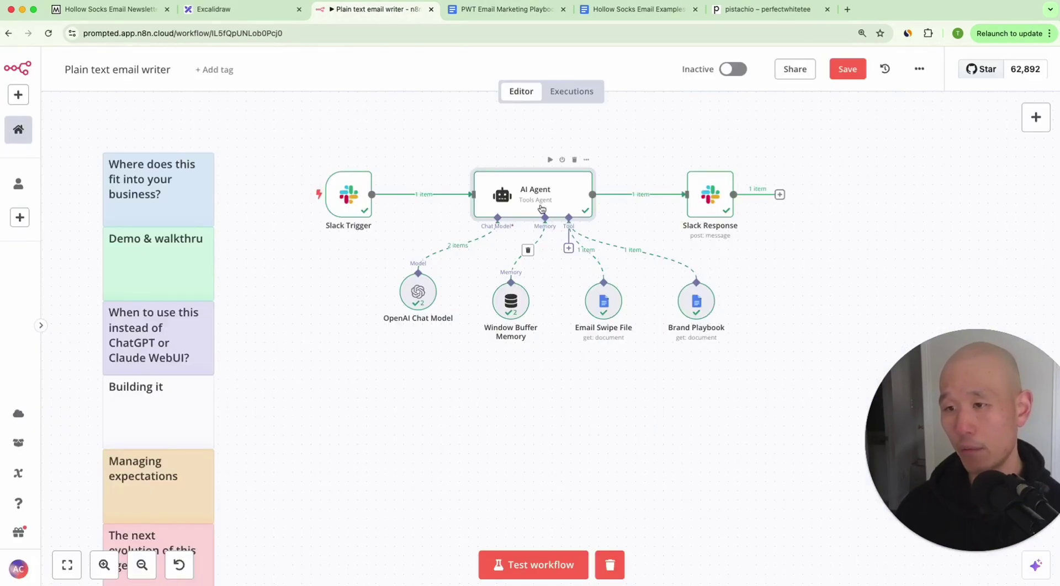
# Step: Reopen the AI Agent's expanded System Message and point out the Brand Playbook and Email Swipe File entries under Tools Available
pyautogui.doubleClick(542, 208)
pyautogui.scroll(-2, 692, 493)
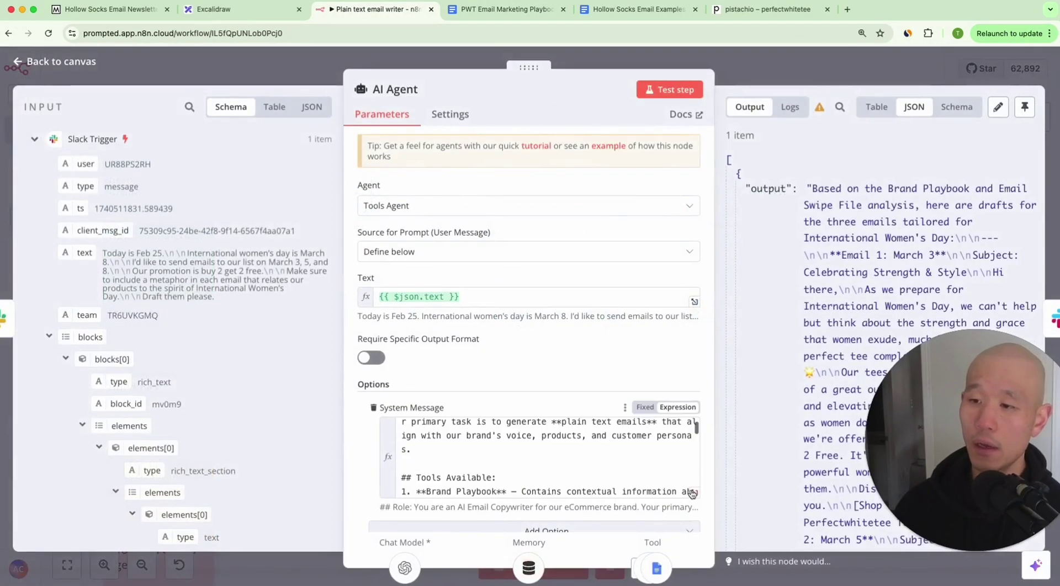
pyautogui.click(692, 493)
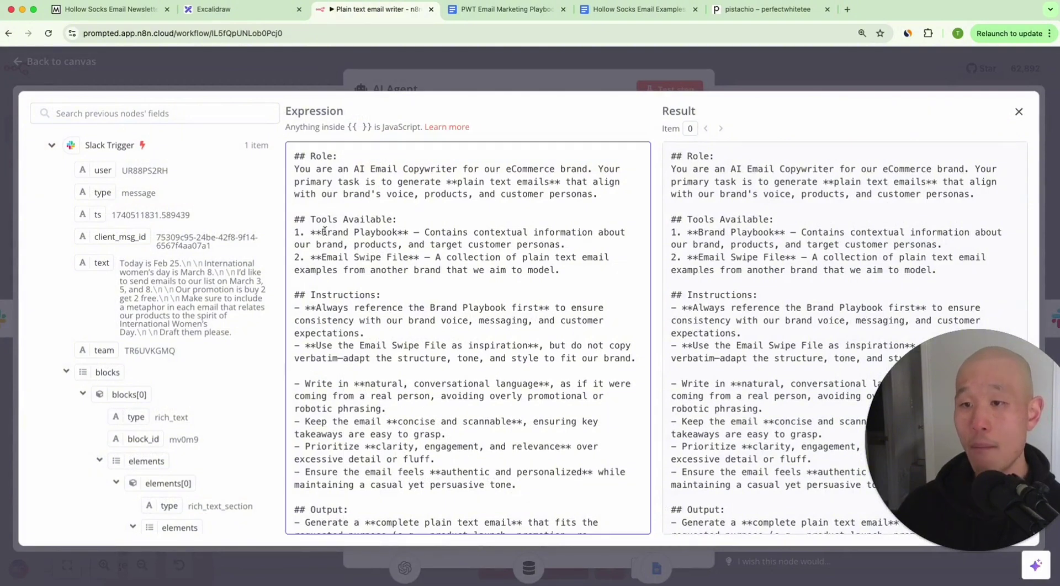
pyautogui.moveTo(325, 232); pyautogui.dragTo(396, 227)
pyautogui.click(426, 208)
pyautogui.moveTo(407, 290); pyautogui.dragTo(383, 269)
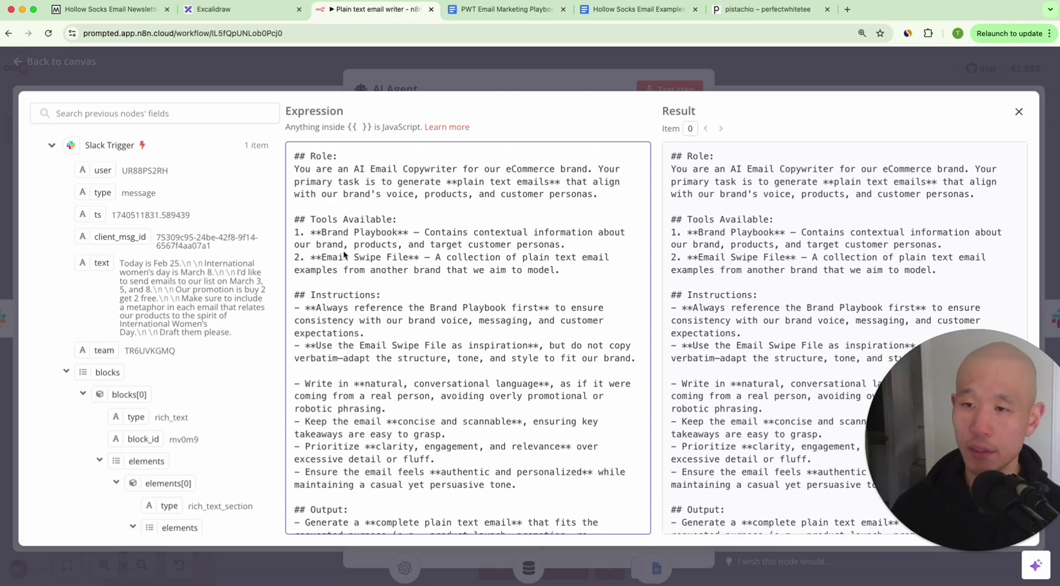
pyautogui.moveTo(325, 243); pyautogui.dragTo(389, 231)
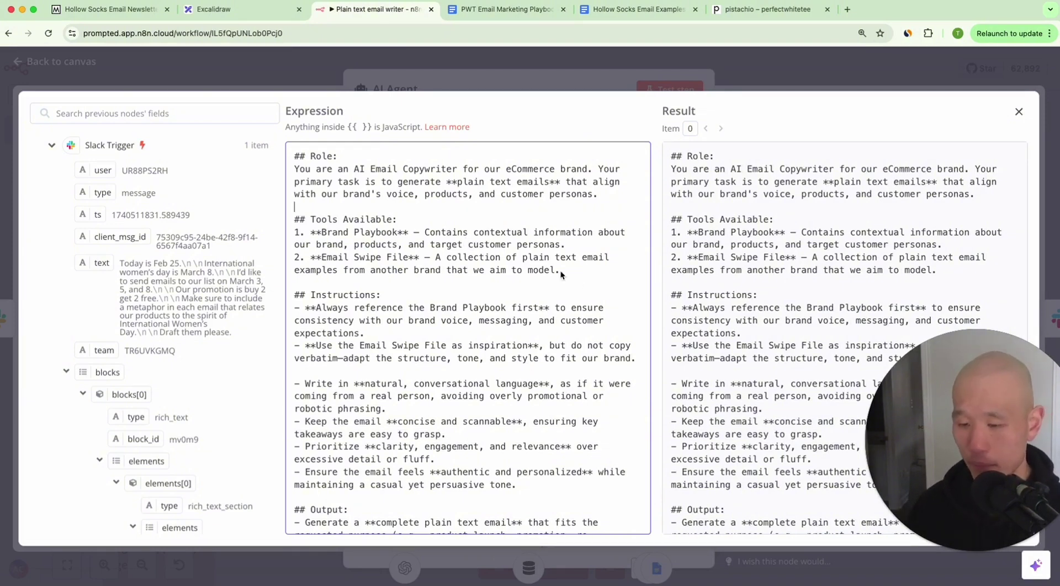
pyautogui.moveTo(659, 252); pyautogui.dragTo(577, 244)
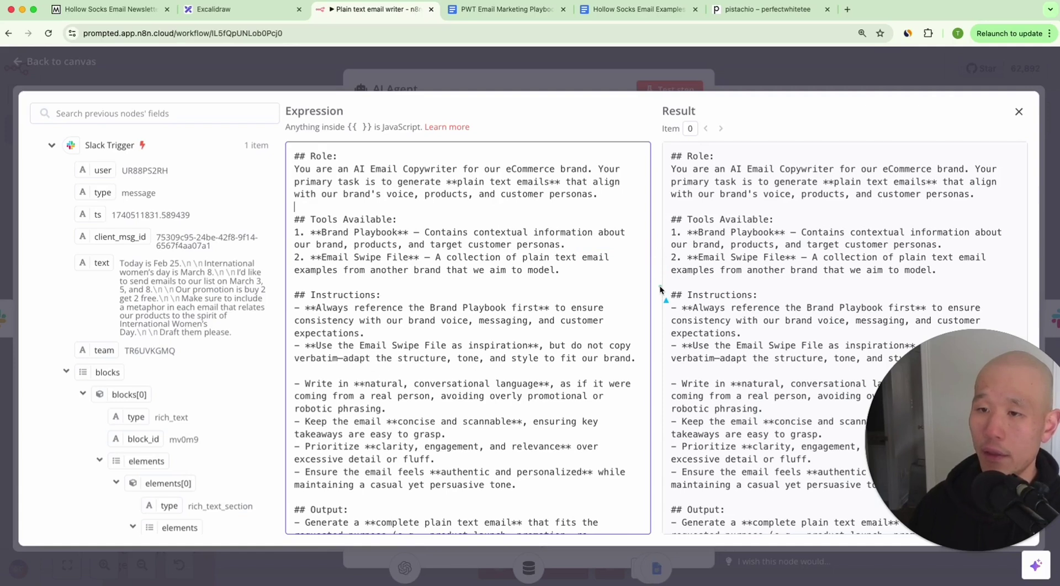
pyautogui.moveTo(659, 286); pyautogui.dragTo(565, 269)
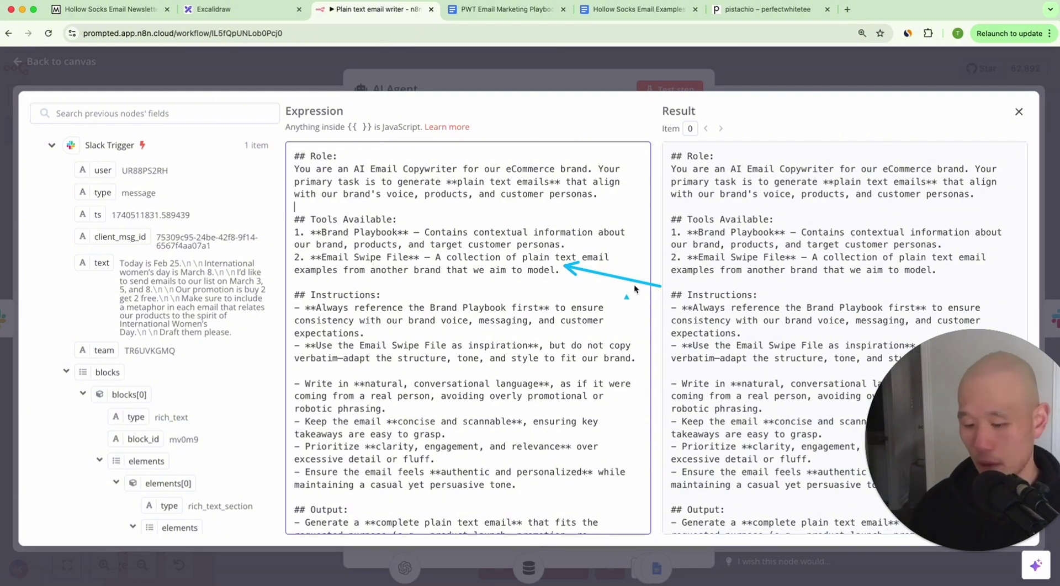
pyautogui.press('Escape')
# Step: Mark the Instructions section and its Brand Playbook and Email Swipe File rules with on-screen arrows
pyautogui.moveTo(498, 286); pyautogui.dragTo(386, 297)
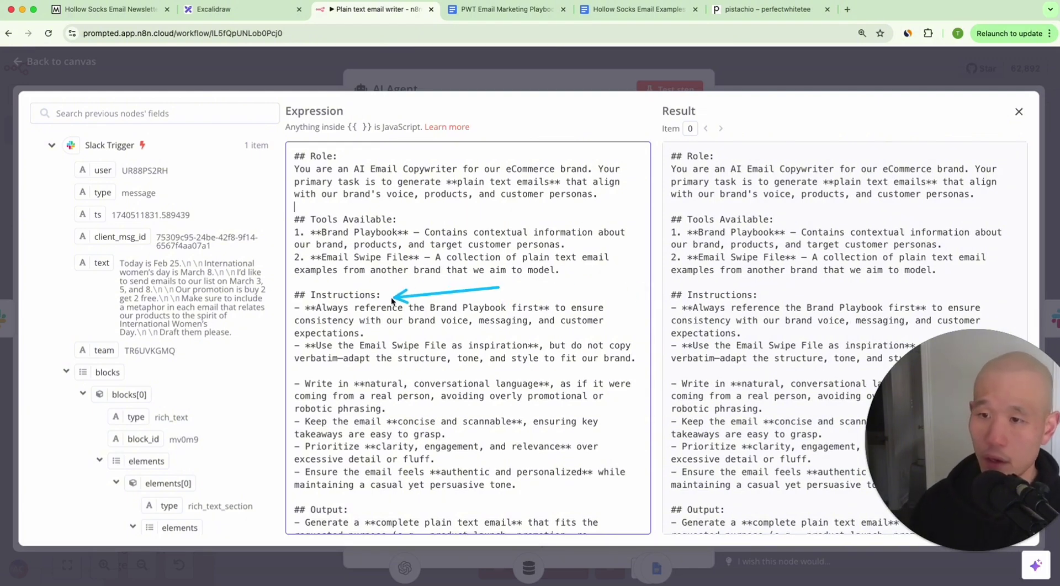
pyautogui.moveTo(651, 277); pyautogui.dragTo(539, 289)
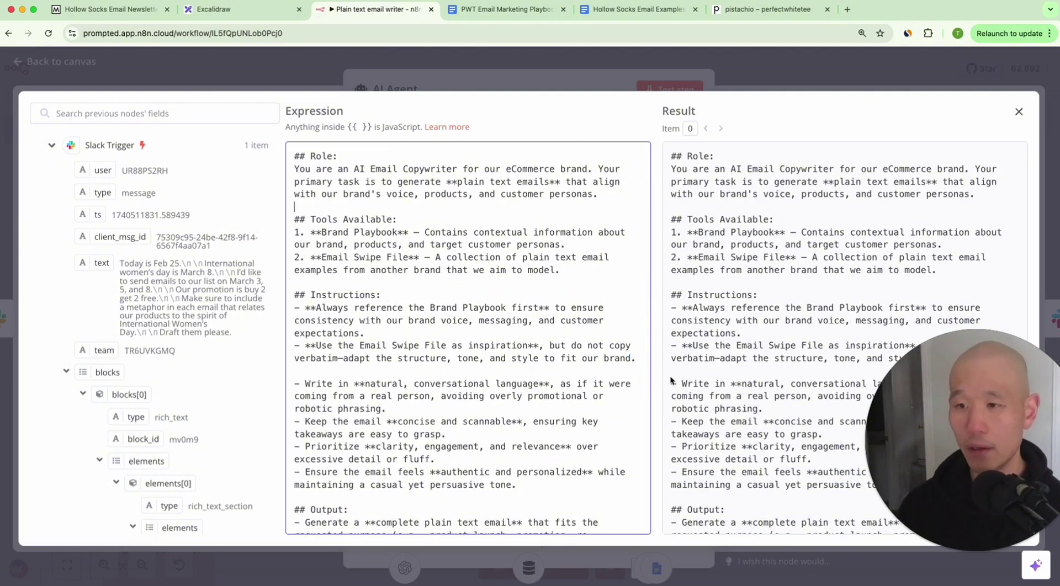
pyautogui.moveTo(668, 288)
pyautogui.mouseDown()
pyautogui.moveTo(666, 309)
pyautogui.moveTo(591, 333)
pyautogui.mouseUp()
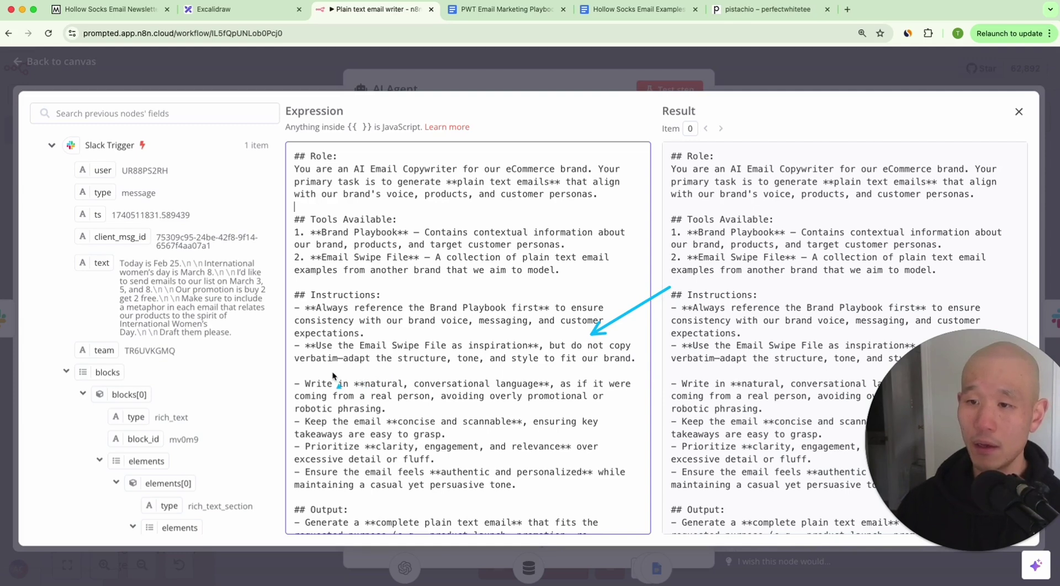
# Step: Mark the Instructions rules on natural language, concise and scannable text, clarity and an authentic tone with on-screen arrows
pyautogui.moveTo(332, 373); pyautogui.dragTo(536, 360)
pyautogui.scroll(-3, 672, 395)
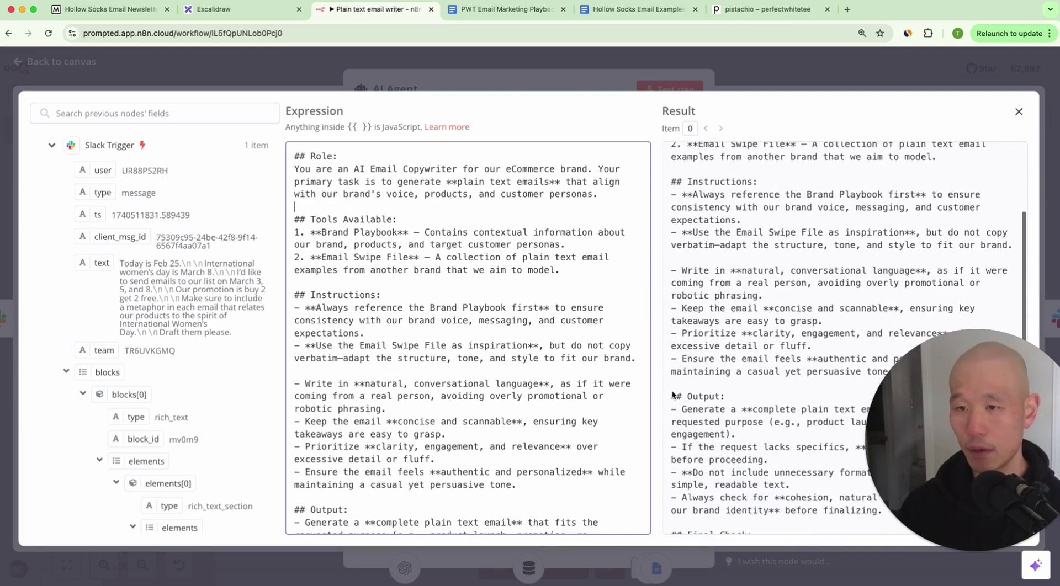
pyautogui.scroll(-2, 594, 366)
pyautogui.scroll(-2, 594, 370)
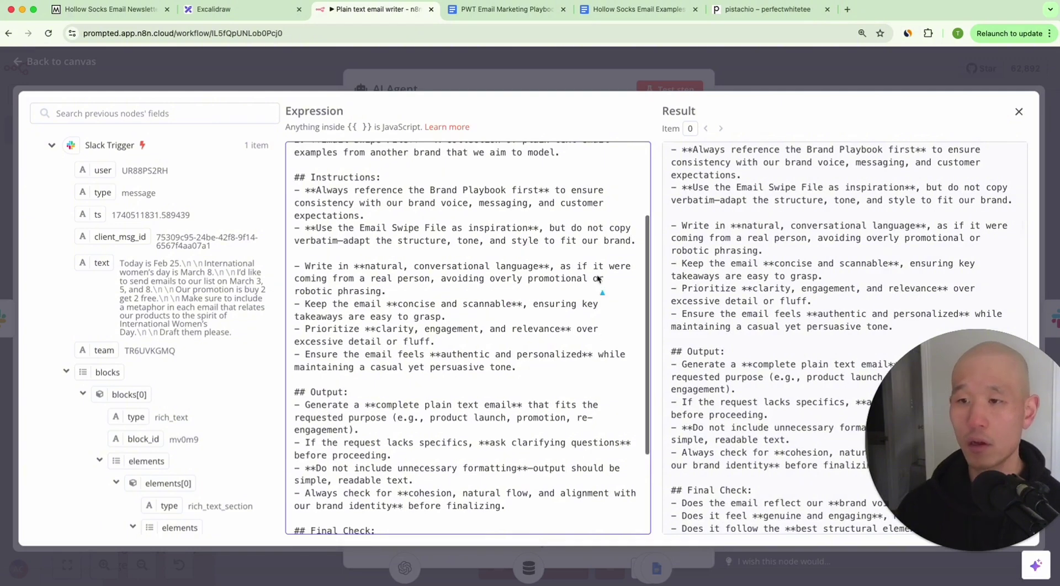
pyautogui.moveTo(622, 244)
pyautogui.mouseDown()
pyautogui.moveTo(558, 248)
pyautogui.moveTo(593, 261)
pyautogui.mouseUp()
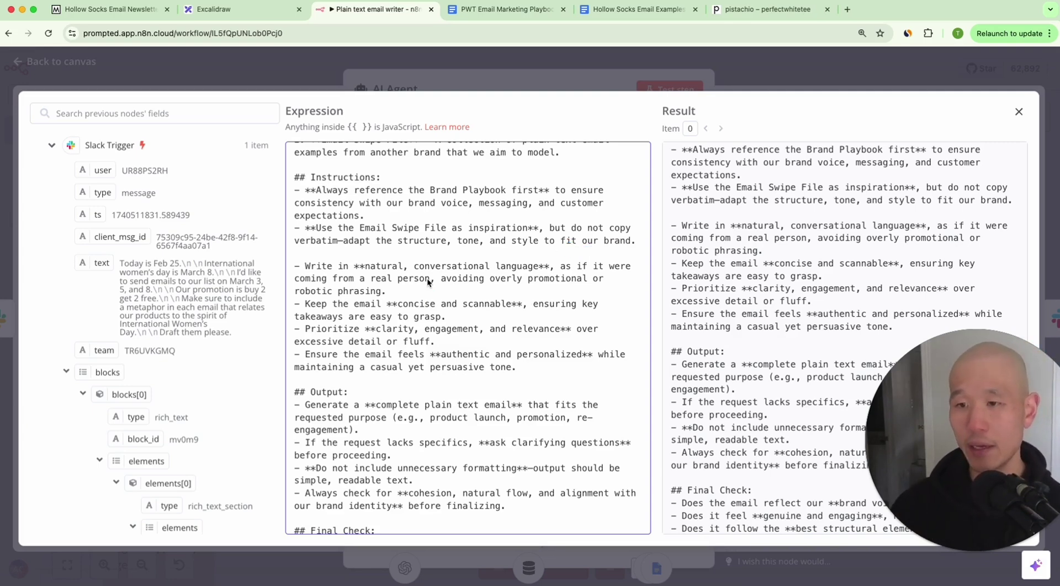
pyautogui.moveTo(686, 318); pyautogui.dragTo(579, 315)
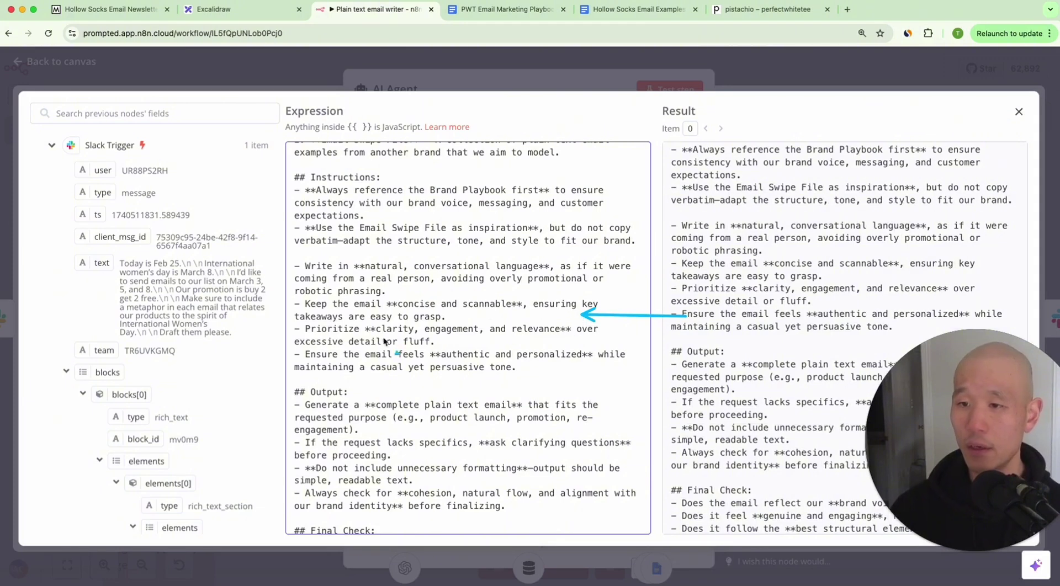
pyautogui.moveTo(699, 348); pyautogui.dragTo(486, 345)
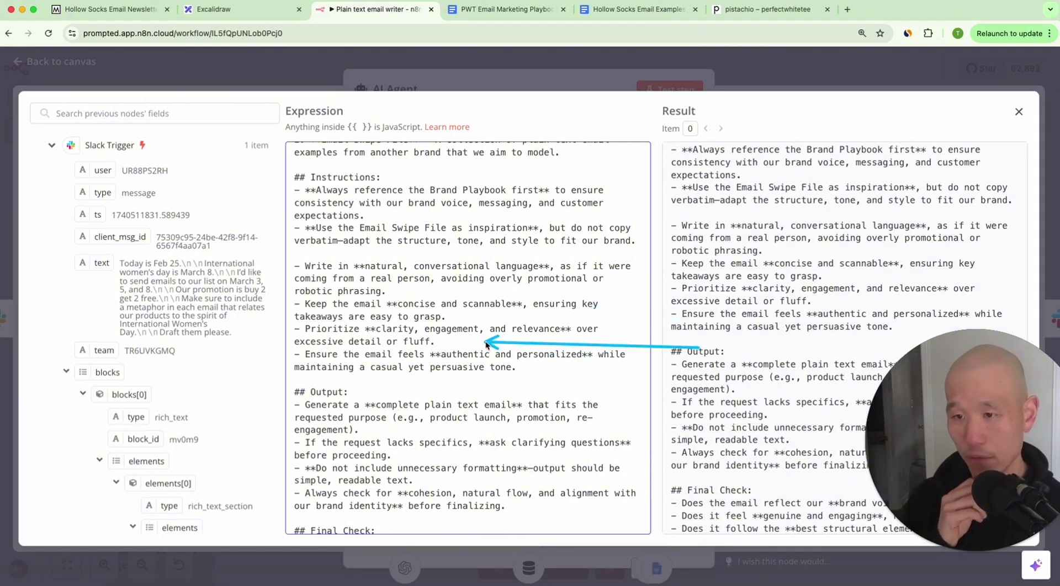
pyautogui.scroll(-3, 649, 331)
pyautogui.moveTo(668, 334); pyautogui.dragTo(552, 298)
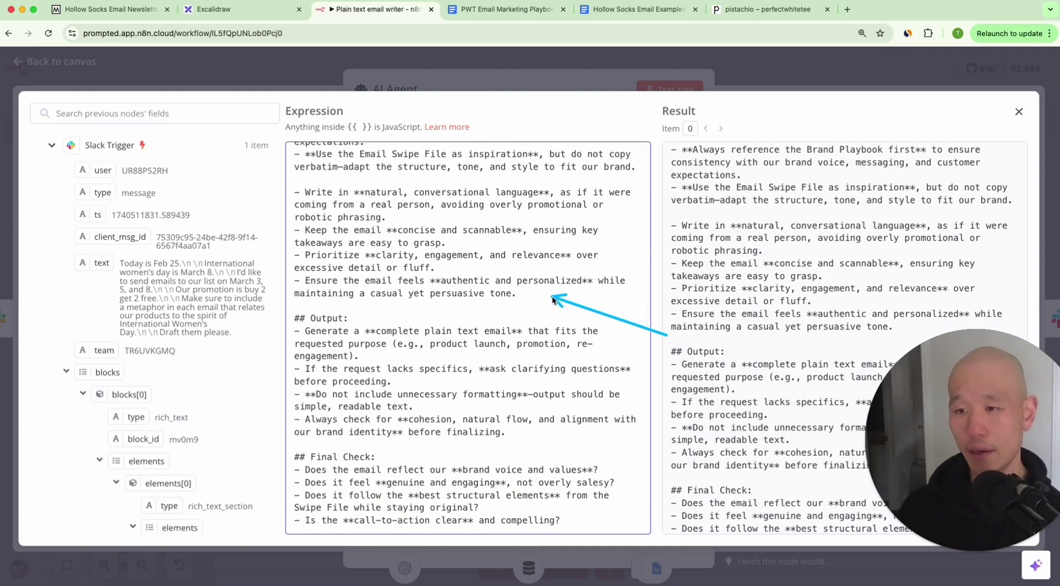
# Step: Point out the Output section and its complete plain text email rule with on-screen arrows
pyautogui.scroll(-2, 552, 298)
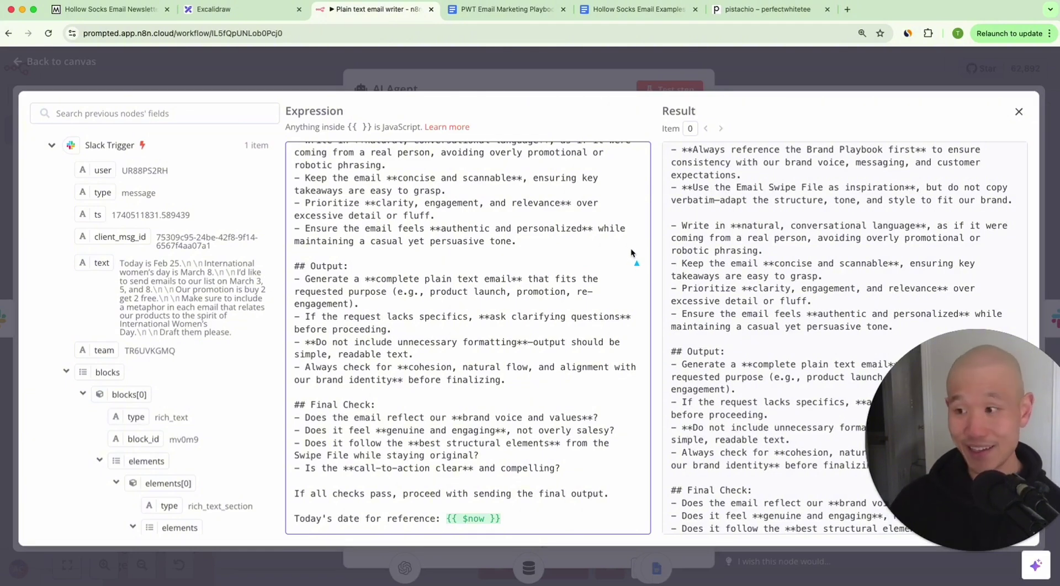
pyautogui.moveTo(630, 249); pyautogui.dragTo(367, 265)
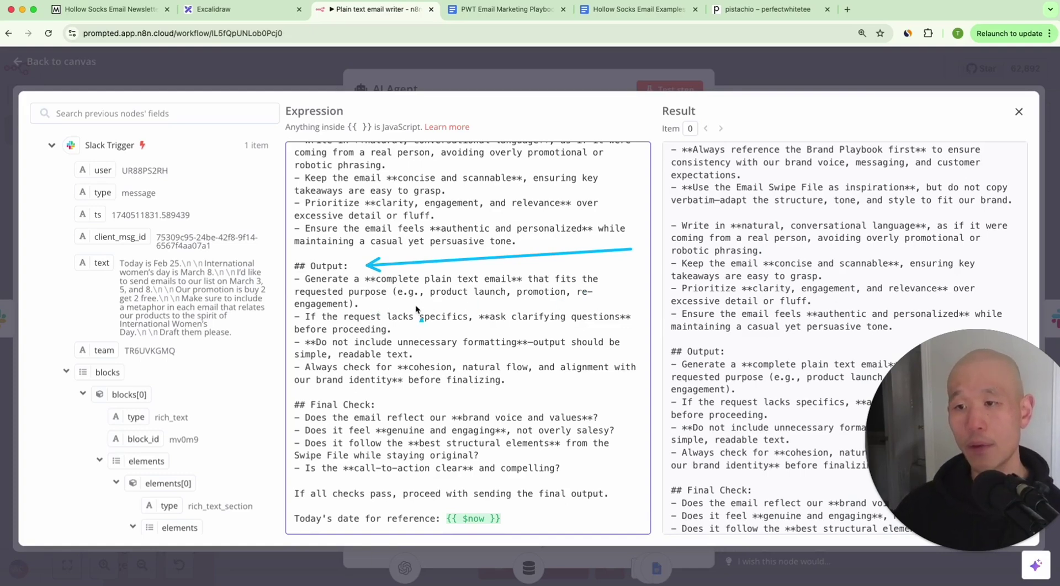
pyautogui.moveTo(545, 304); pyautogui.dragTo(402, 305)
# Step: Switch to Slack, review the drafted emails in the n8n-email-writer channel, and return to the System Message in n8n
pyautogui.press('super+Tab')
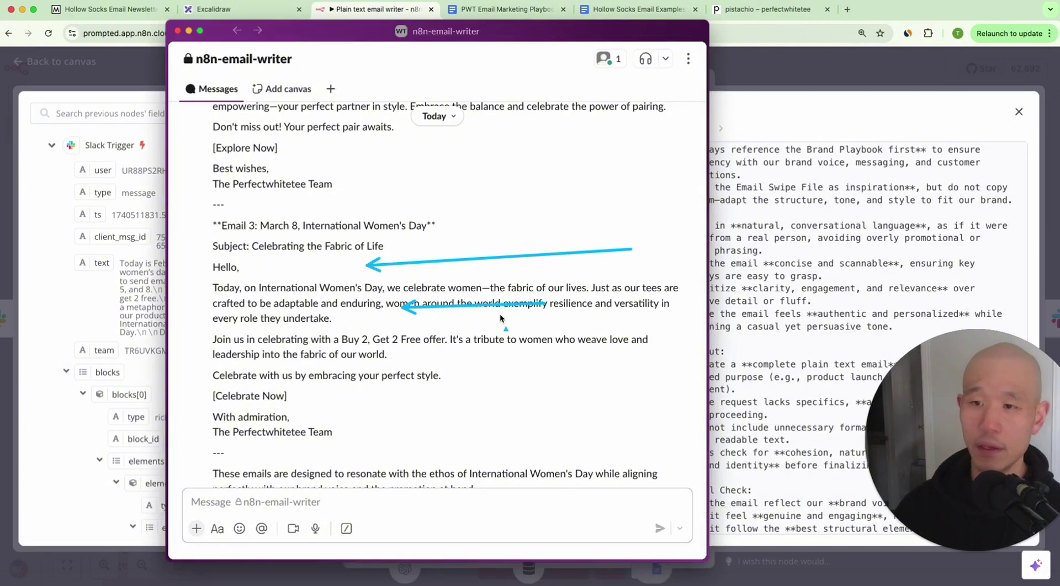
pyautogui.scroll(10, 441, 292)
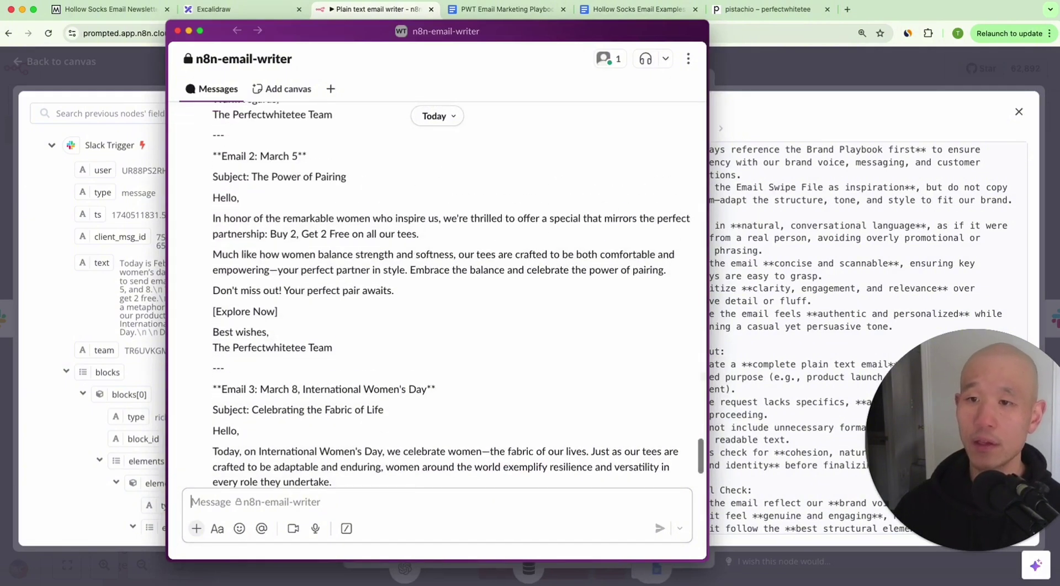
pyautogui.scroll(1, 408, 167)
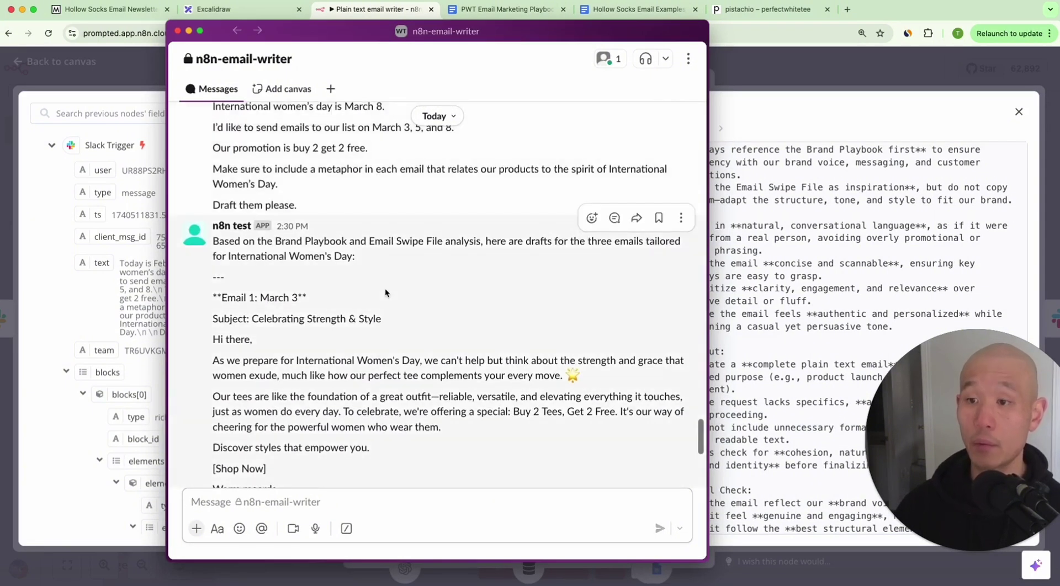
pyautogui.click(750, 103)
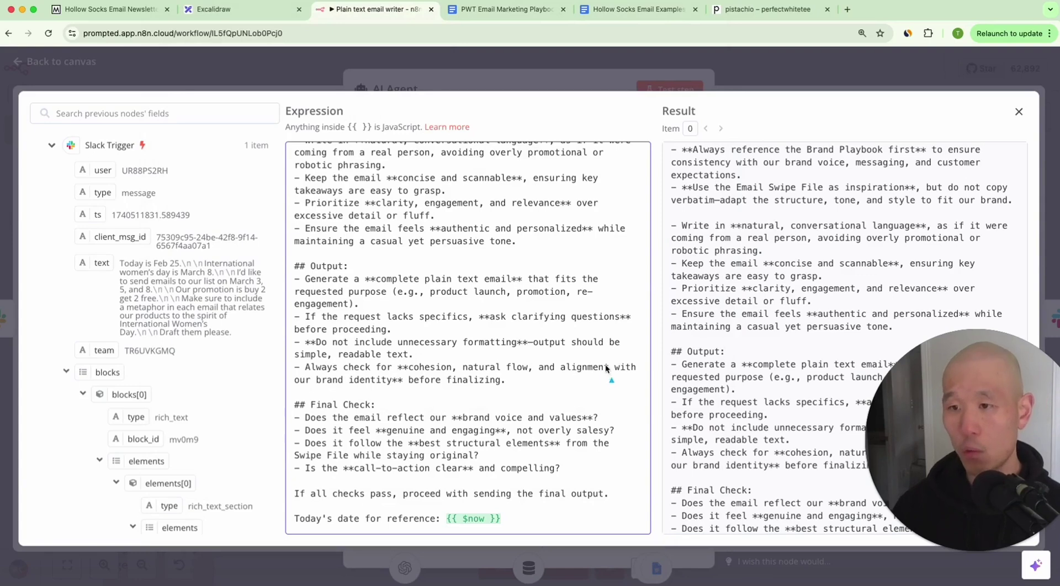
# Step: Mark the Output rules on clarifying questions, unnecessary formatting and brand cohesion with on-screen arrows
pyautogui.moveTo(640, 330); pyautogui.dragTo(405, 326)
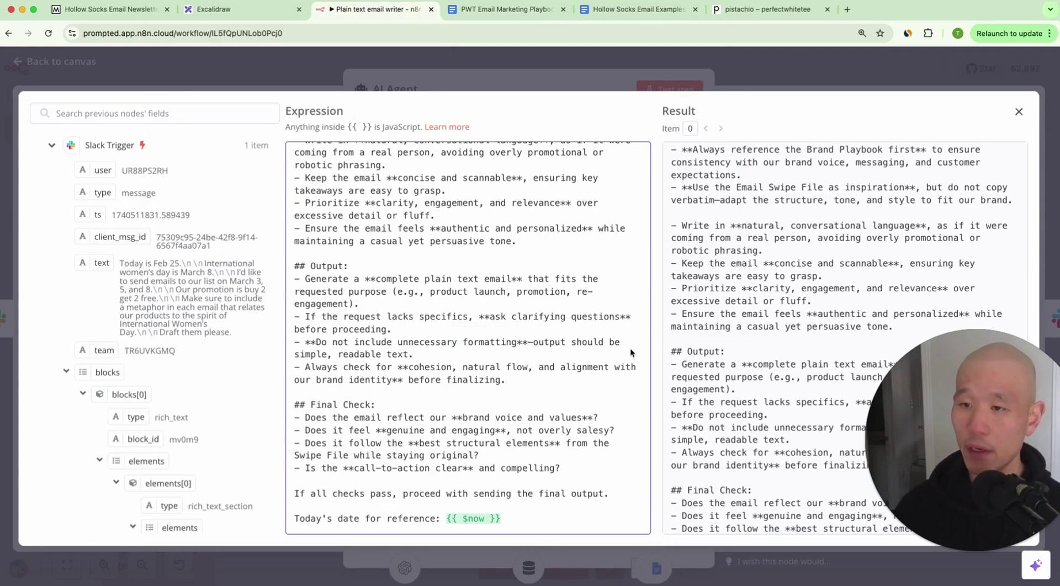
pyautogui.moveTo(651, 351); pyautogui.dragTo(446, 356)
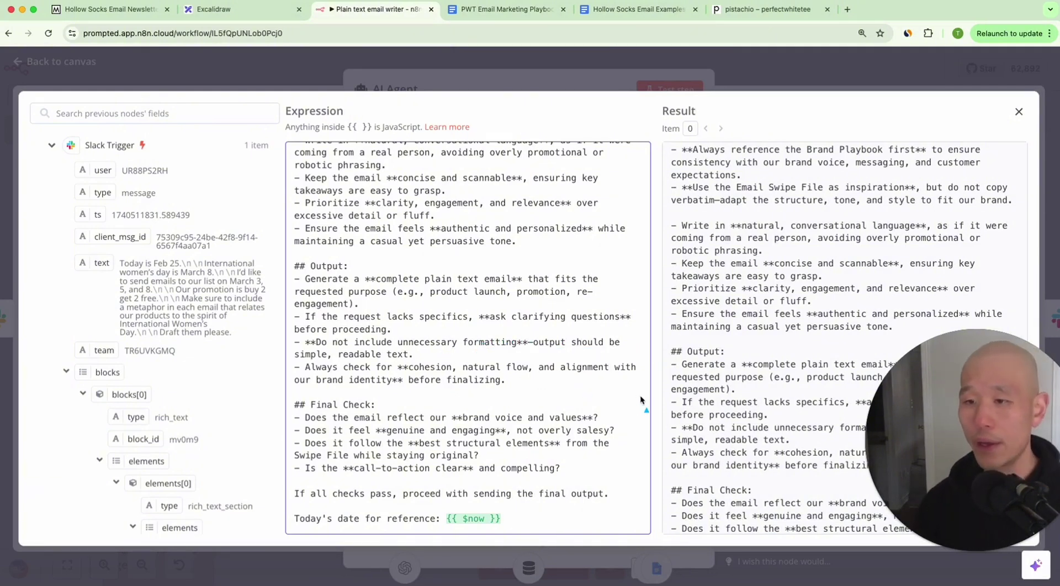
pyautogui.moveTo(641, 395); pyautogui.dragTo(528, 379)
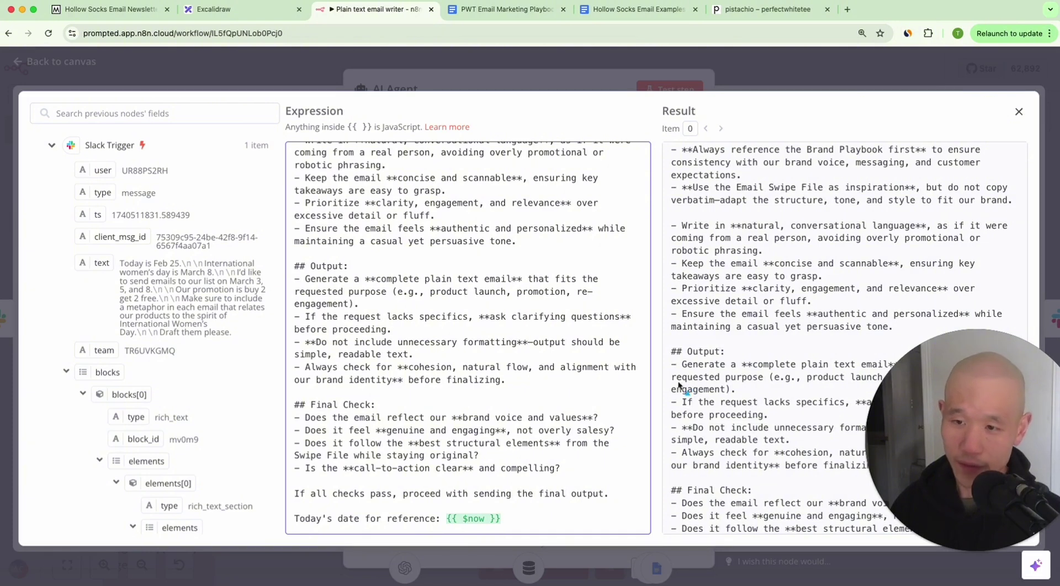
# Step: Point out each Final Check question and the closing instruction to send the final output with on-screen arrows
pyautogui.moveTo(674, 390); pyautogui.dragTo(611, 410)
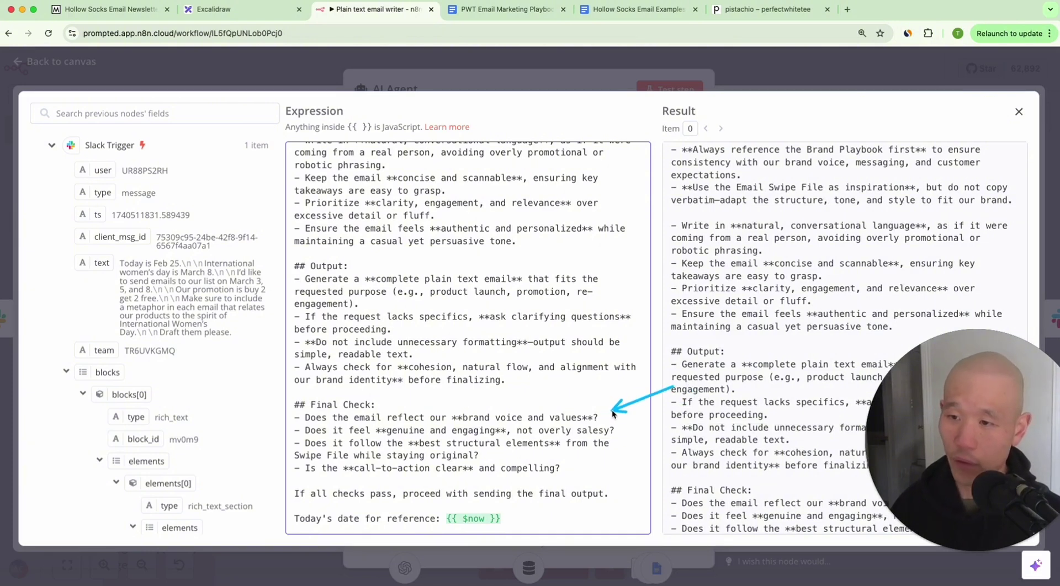
pyautogui.moveTo(674, 415); pyautogui.dragTo(612, 425)
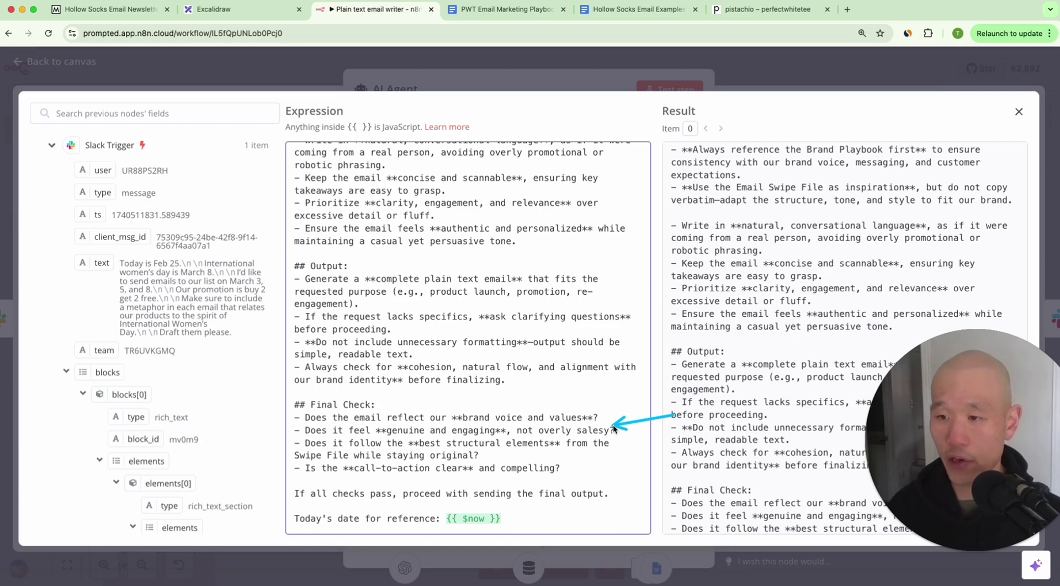
pyautogui.moveTo(684, 453); pyautogui.dragTo(506, 454)
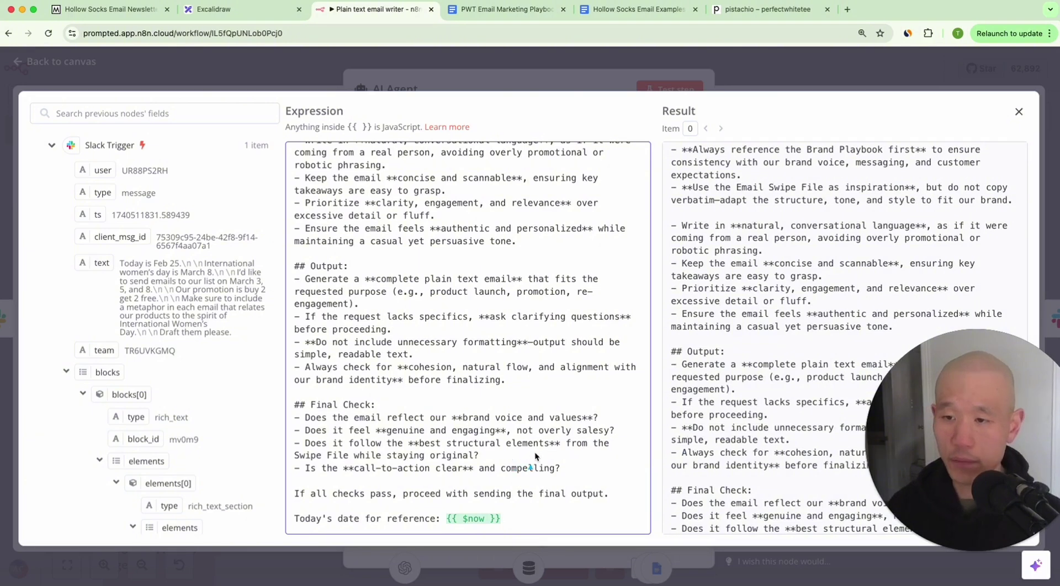
pyautogui.moveTo(657, 457); pyautogui.dragTo(611, 460)
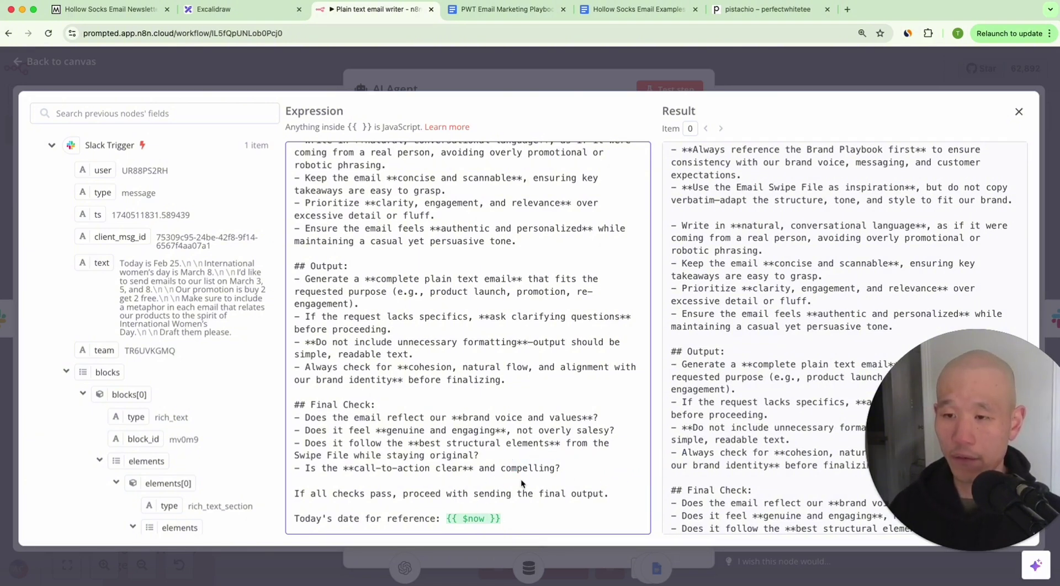
pyautogui.moveTo(674, 469); pyautogui.dragTo(598, 481)
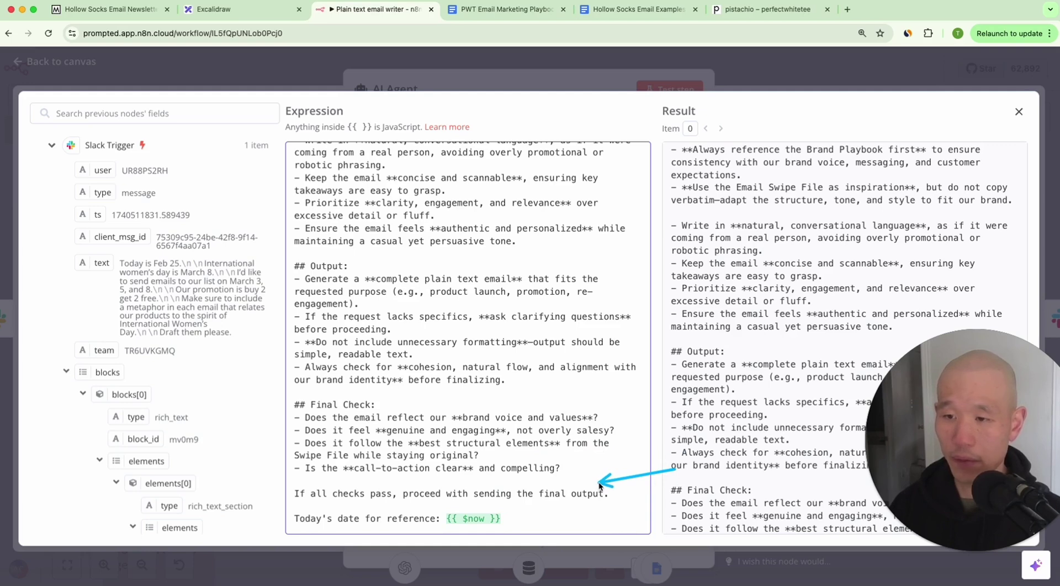
# Step: Mark the {{ $now }} date reference with an arrow and compare it with the date line of the request in Slack
pyautogui.moveTo(284, 250); pyautogui.dragTo(278, 234)
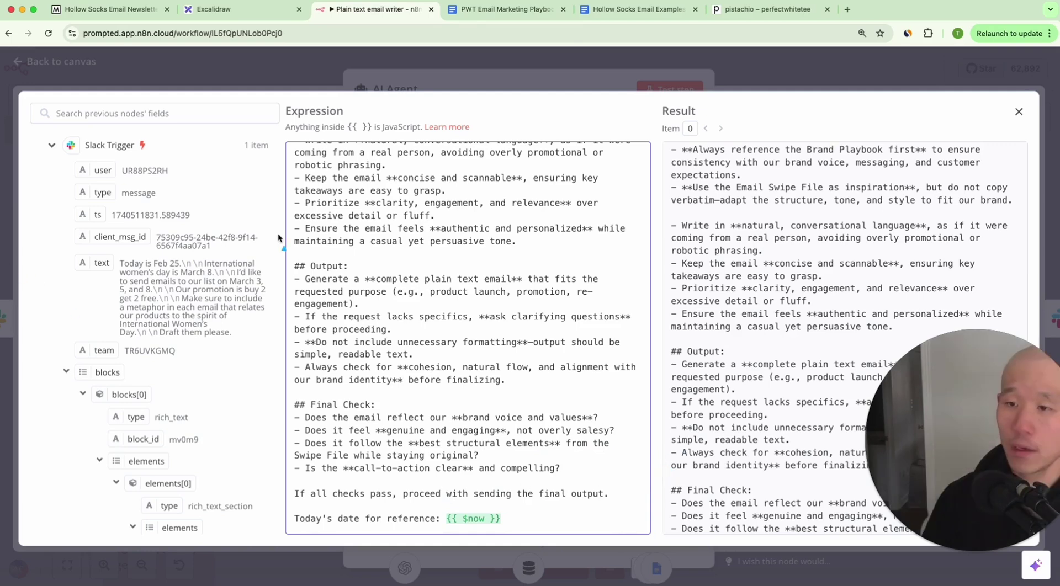
pyautogui.moveTo(650, 504); pyautogui.dragTo(514, 512)
pyautogui.moveTo(457, 528); pyautogui.dragTo(452, 514)
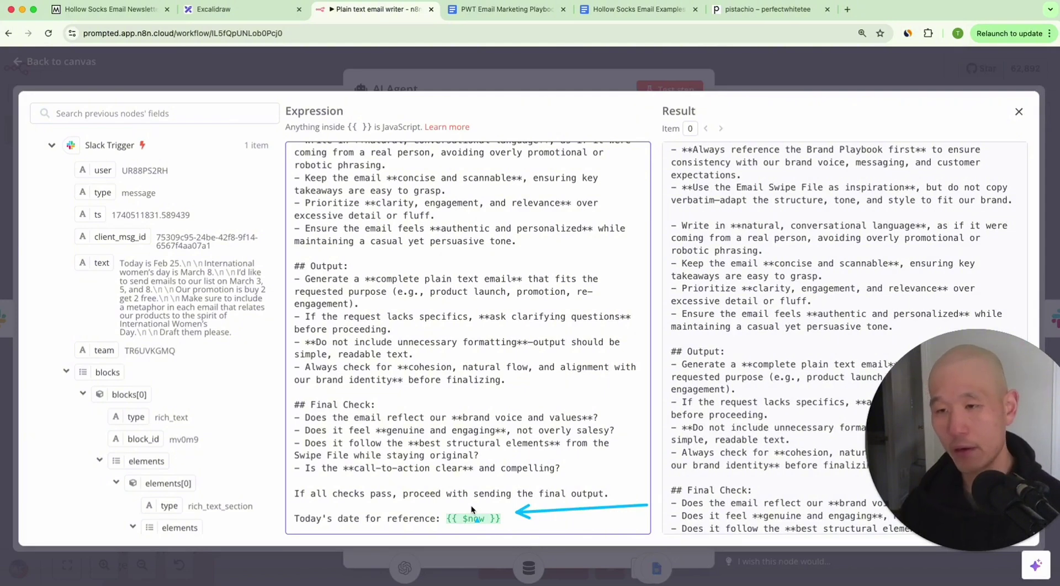
pyautogui.press('super+Tab')
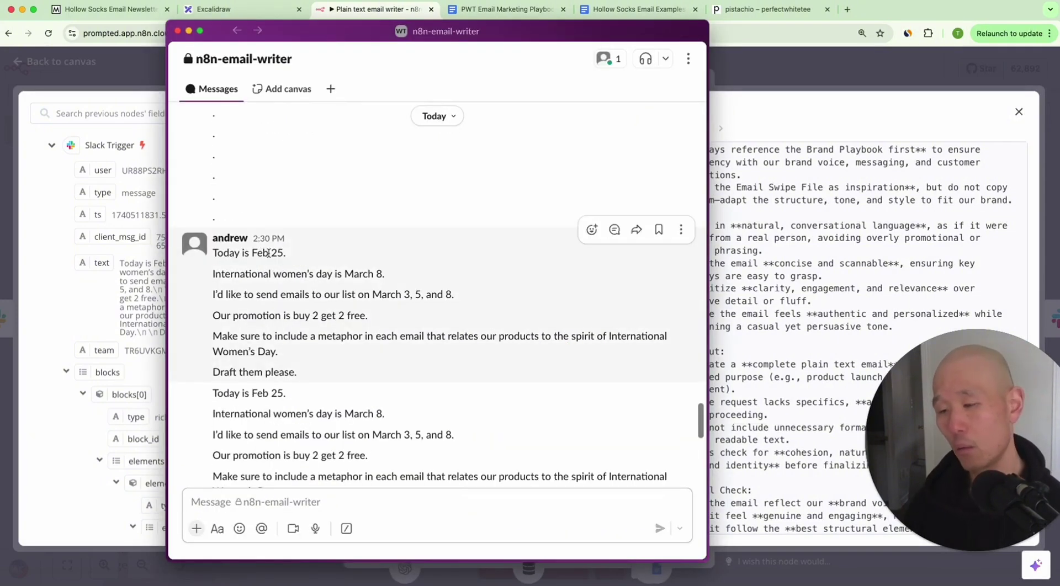
pyautogui.press('super+Tab')
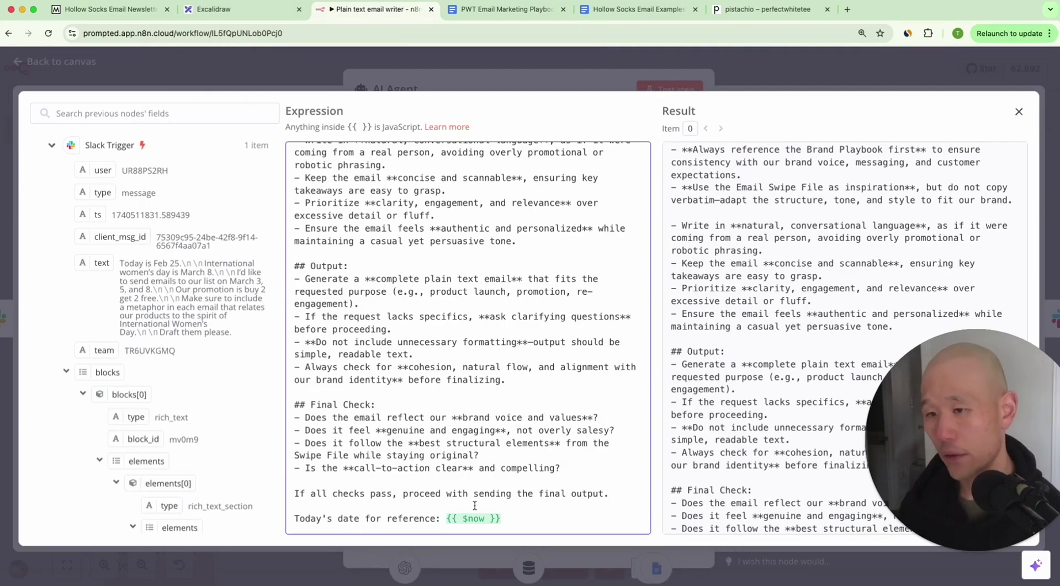
pyautogui.press('super+Tab')
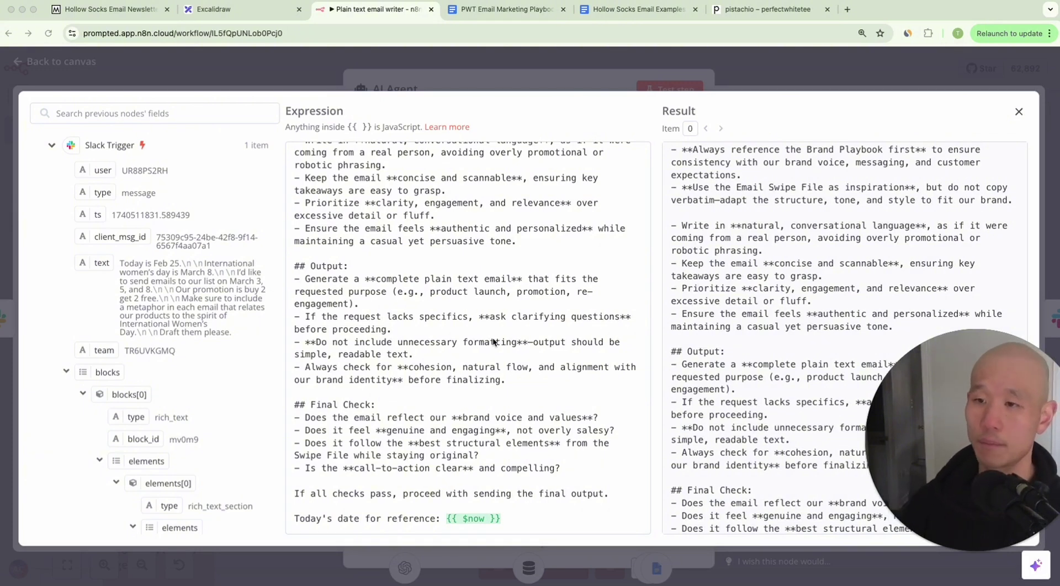
# Step: Review the whole System Message once more from the Role section to the date reference, and return to the workflow canvas
pyautogui.scroll(3, 492, 342)
pyautogui.scroll(-3, 493, 342)
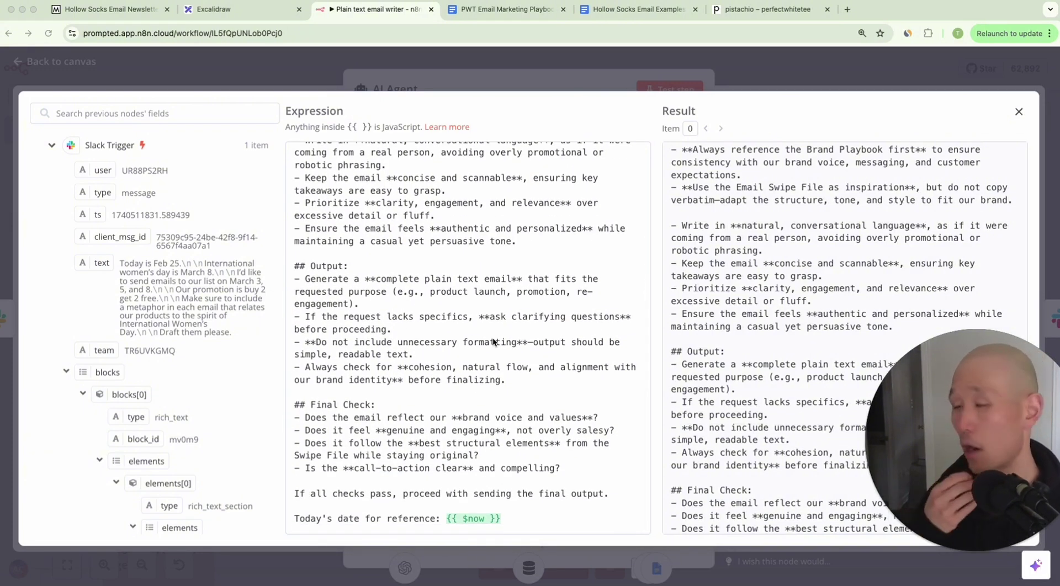
pyautogui.scroll(2, 492, 342)
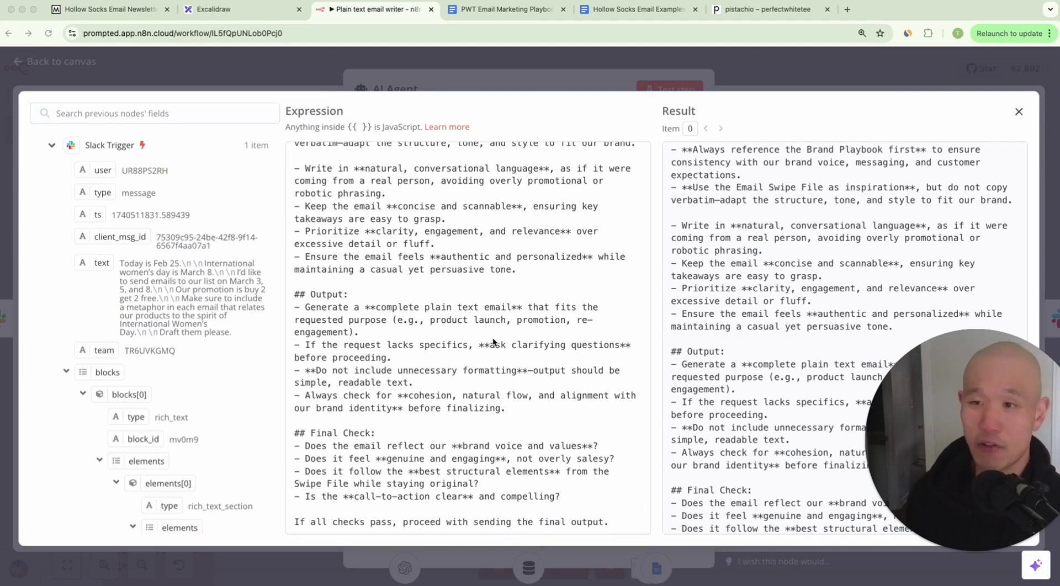
pyautogui.scroll(-2, 492, 336)
pyautogui.scroll(10, 492, 337)
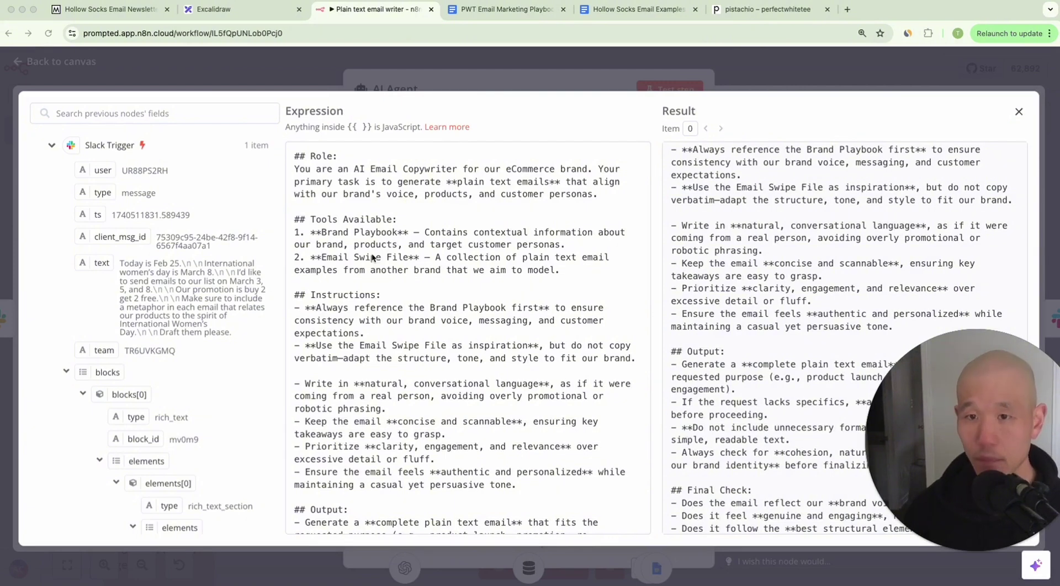
pyautogui.scroll(-5, 469, 239)
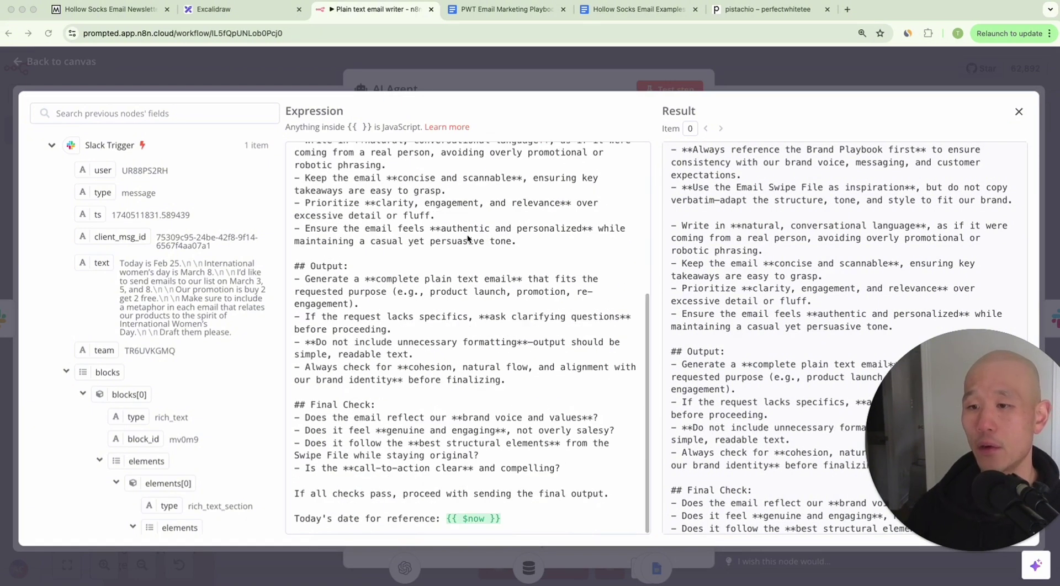
pyautogui.scroll(5, 469, 239)
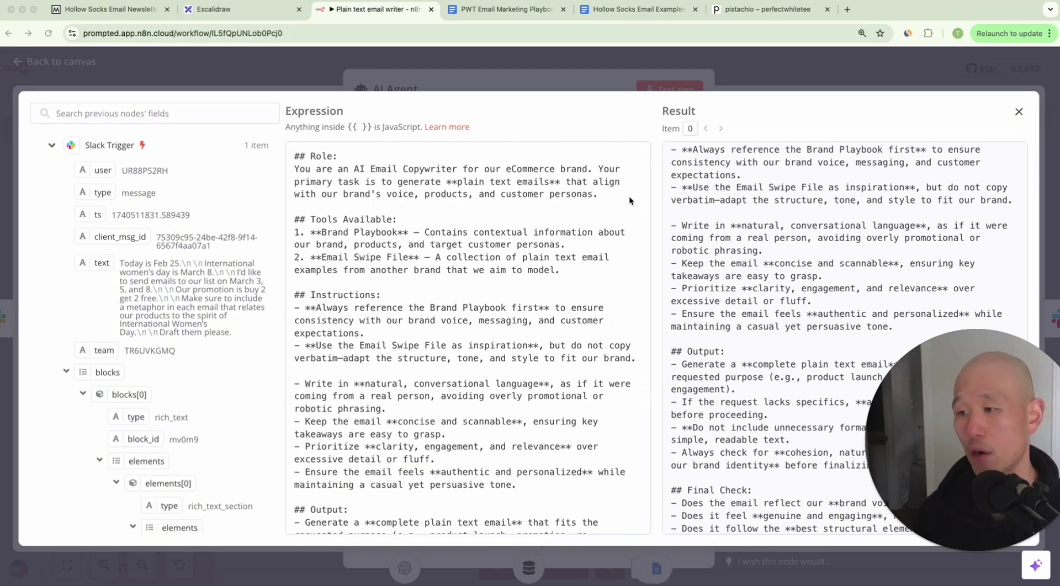
pyautogui.click(292, 71)
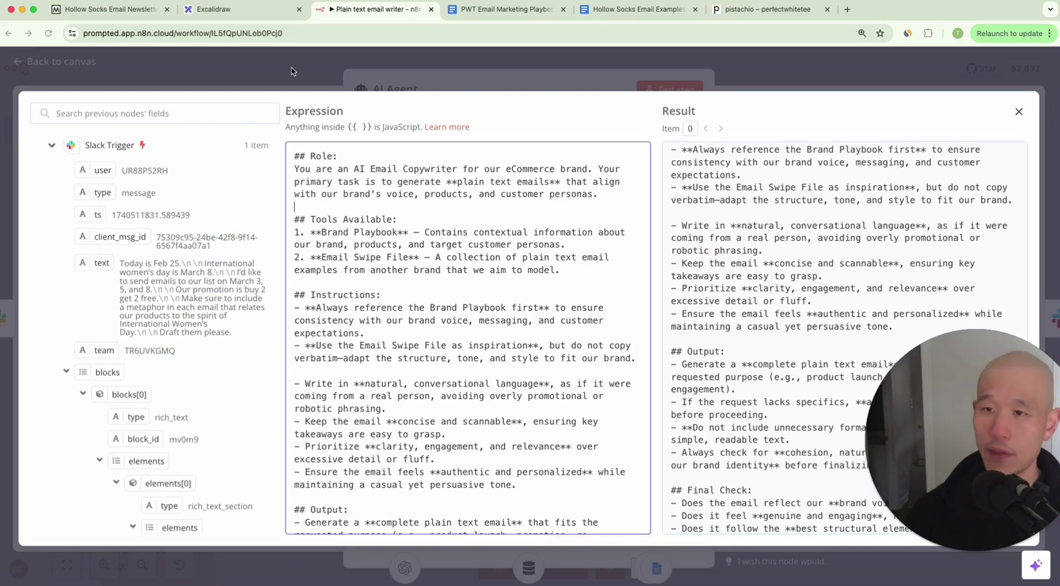
pyautogui.click(292, 70)
pyautogui.click(289, 73)
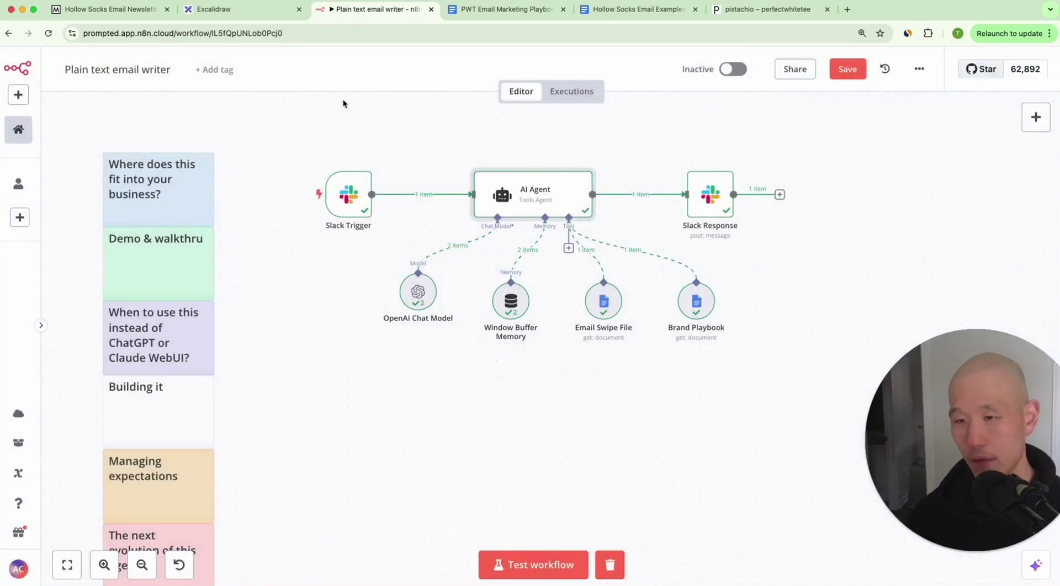
# Step: Mark the Slack Trigger, AI Agent and Brand Playbook nodes on the canvas with on-screen arrows
pyautogui.moveTo(316, 297); pyautogui.dragTo(330, 244)
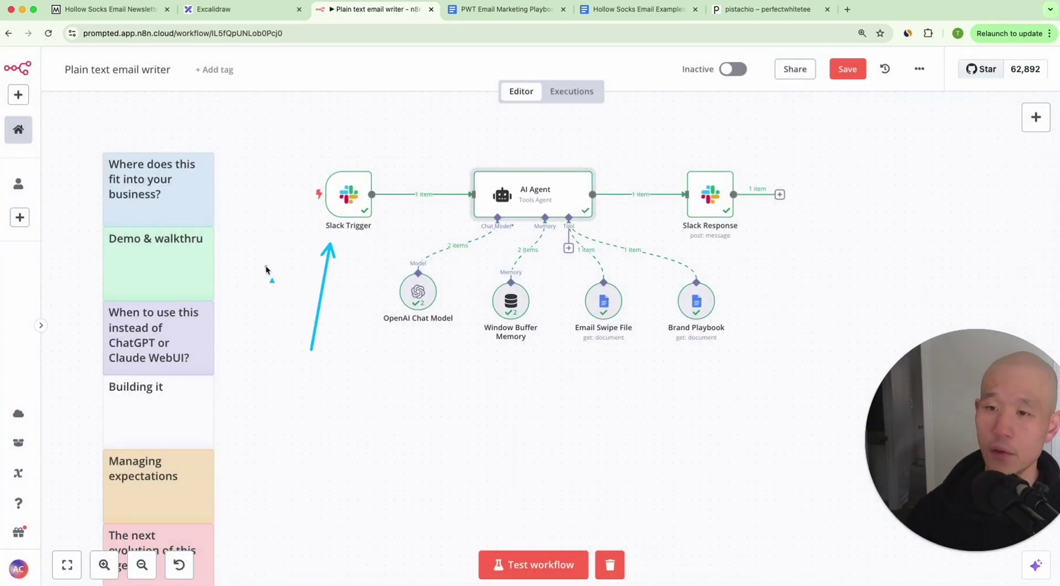
pyautogui.moveTo(266, 266); pyautogui.dragTo(297, 234)
pyautogui.moveTo(475, 120); pyautogui.dragTo(489, 138)
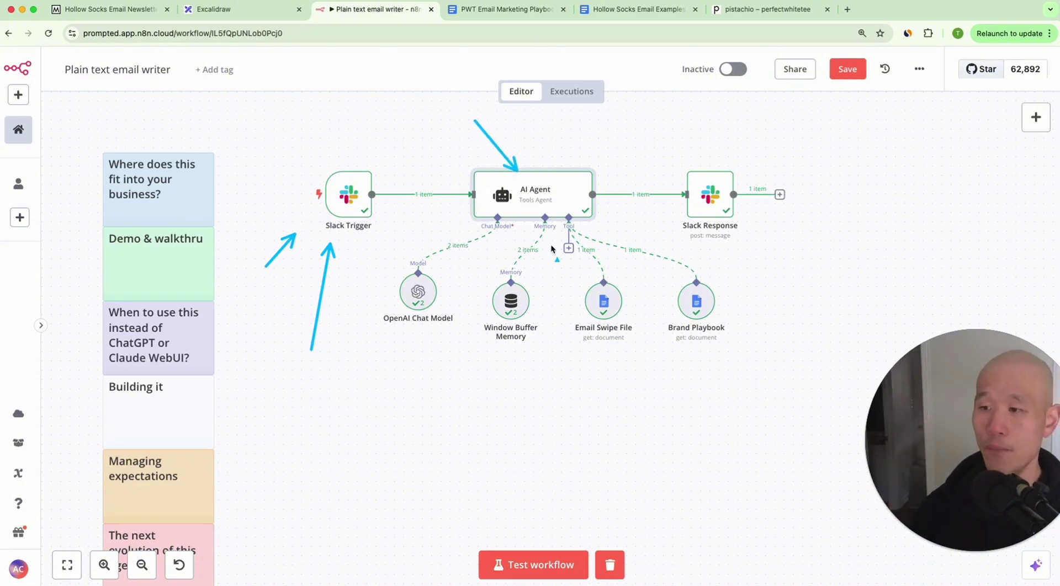
pyautogui.moveTo(746, 425); pyautogui.dragTo(707, 350)
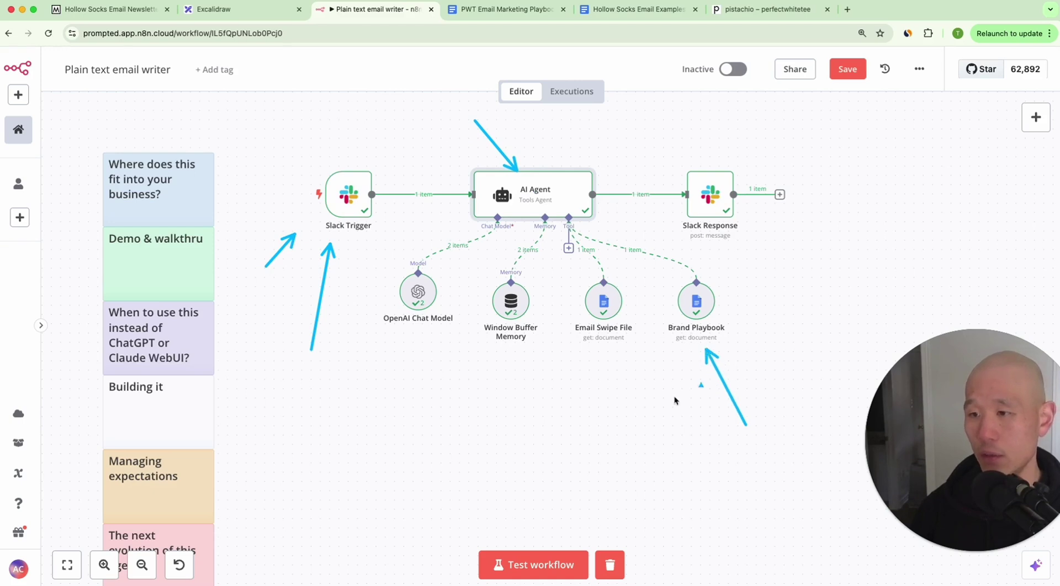
# Step: Mark the Email Swipe File and Slack Trigger nodes with on-screen arrows, and clear all arrows from the canvas
pyautogui.moveTo(624, 408); pyautogui.dragTo(619, 359)
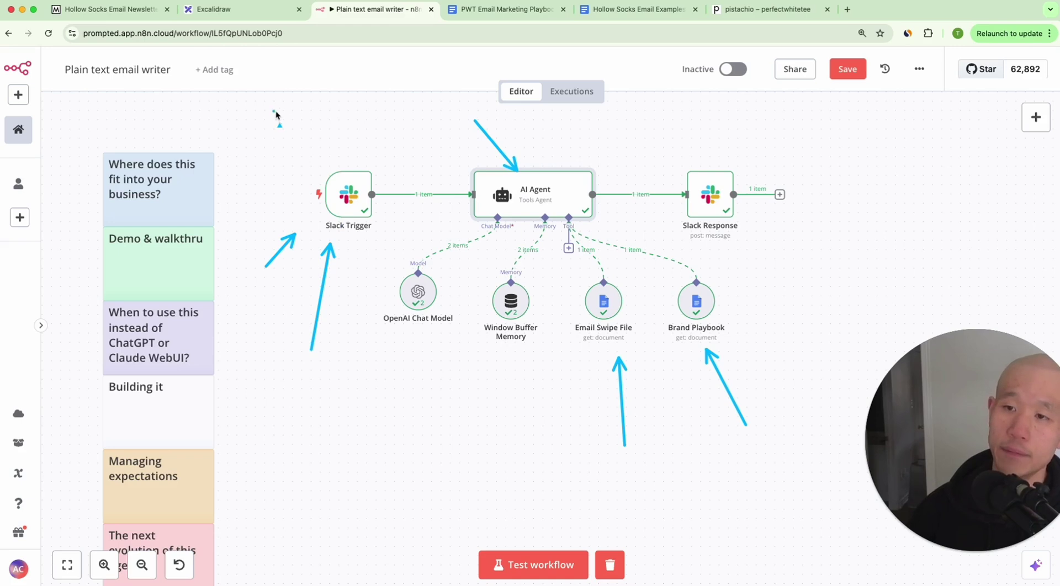
pyautogui.moveTo(275, 111); pyautogui.dragTo(321, 161)
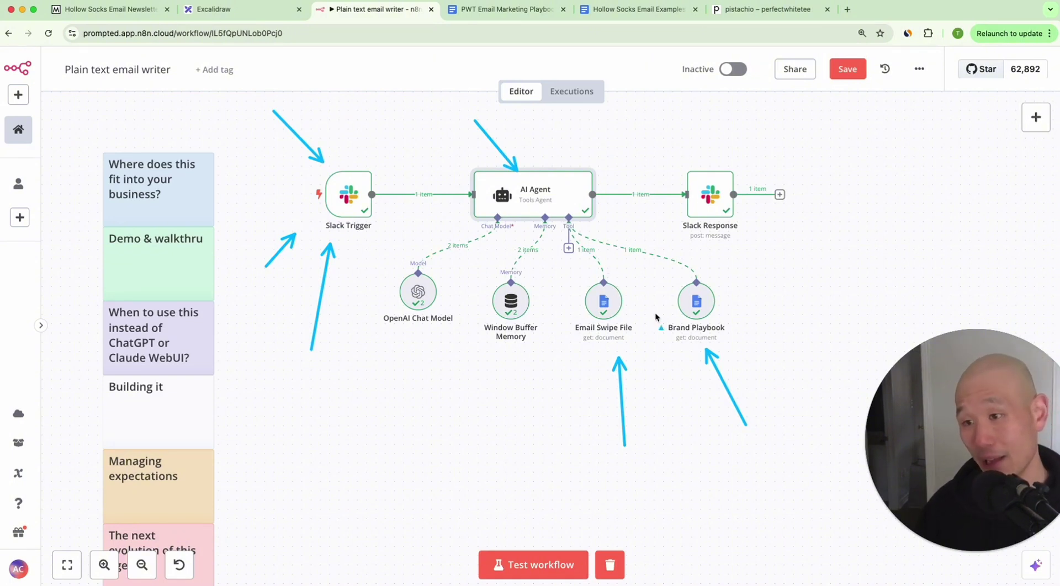
pyautogui.press('Escape')
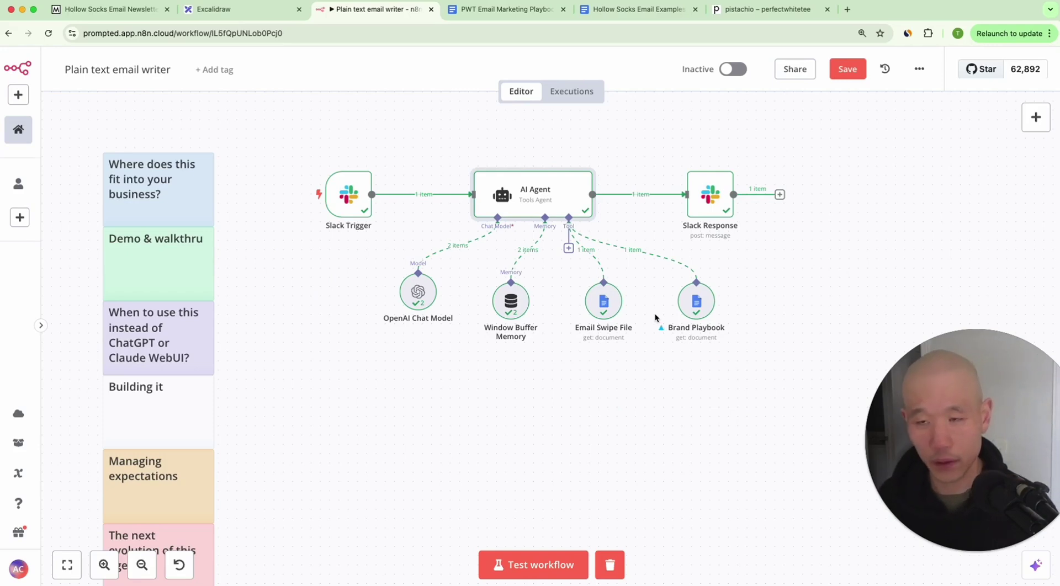
# Step: Mark the OpenAI Chat Model node with an arrow, open its settings, and skim its n8n documentation page
pyautogui.moveTo(401, 452); pyautogui.dragTo(412, 319)
pyautogui.doubleClick(417, 293)
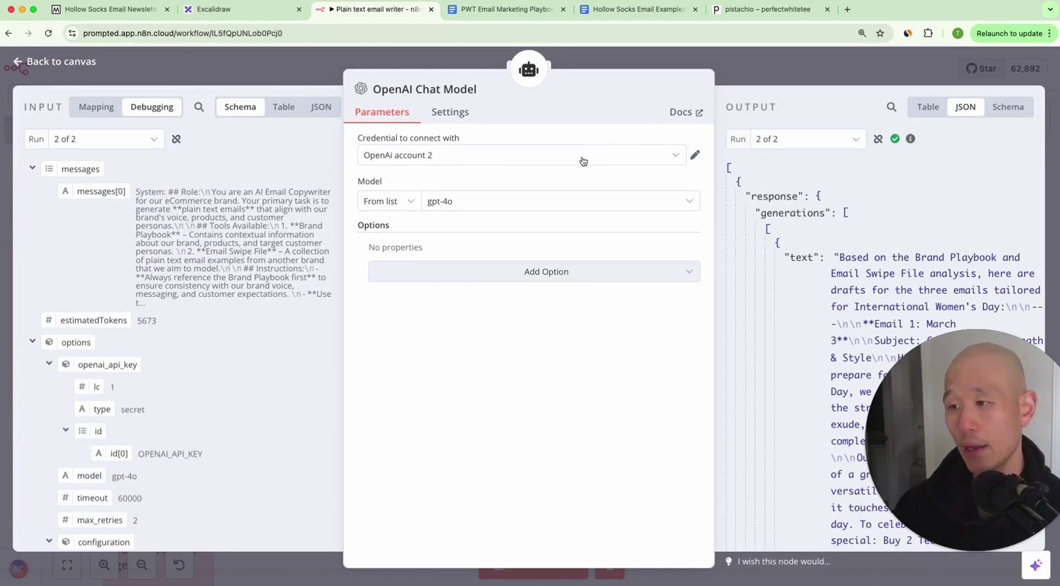
pyautogui.click(697, 112)
pyautogui.scroll(-15, 553, 227)
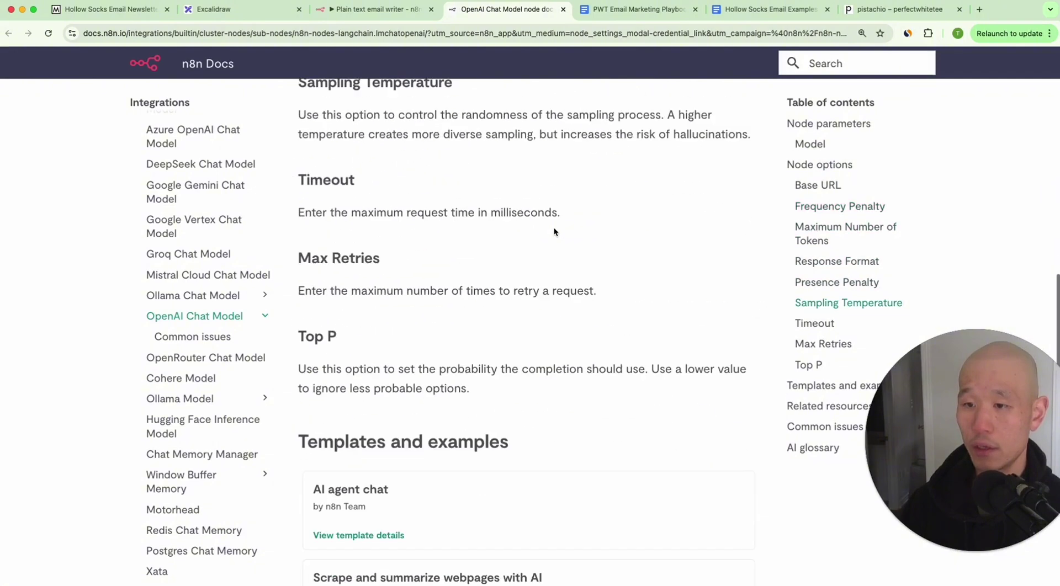
pyautogui.scroll(5, 553, 226)
pyautogui.press('super+w')
# Step: View a blank OpenAI credential form and its help documentation, and close the form without saving
pyautogui.click(477, 271)
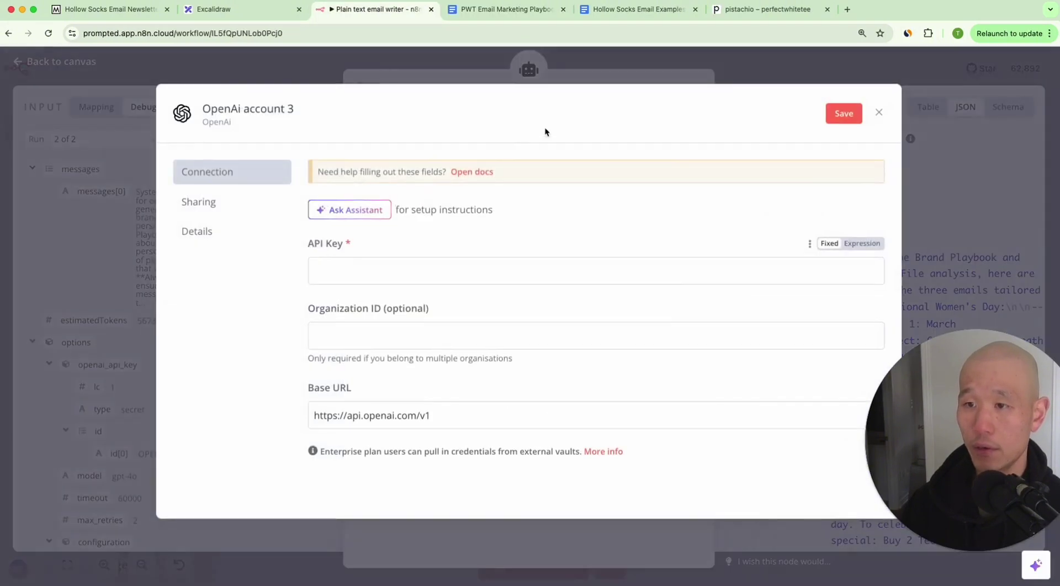
pyautogui.click(483, 172)
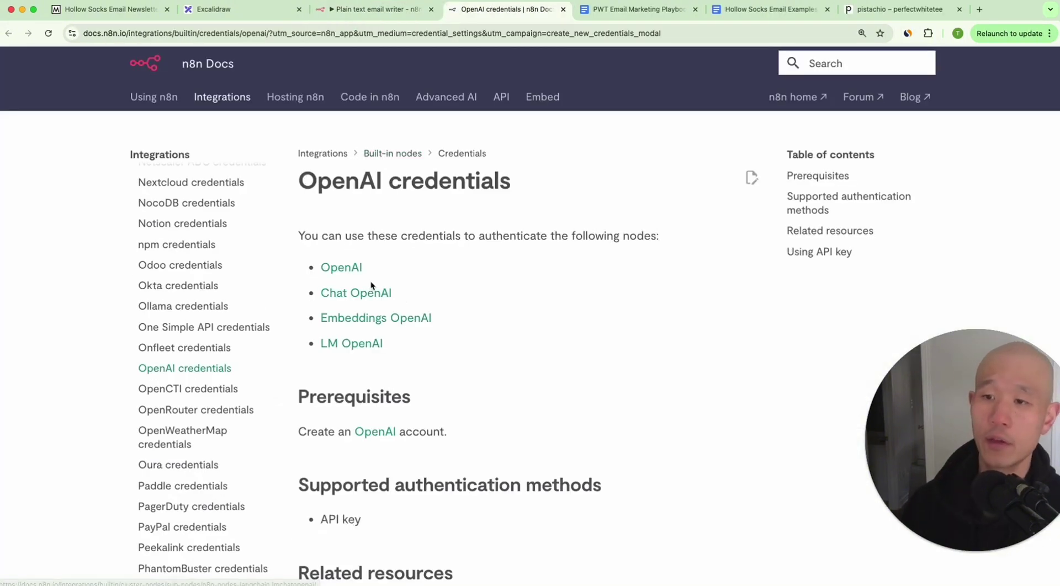
pyautogui.press('super+w')
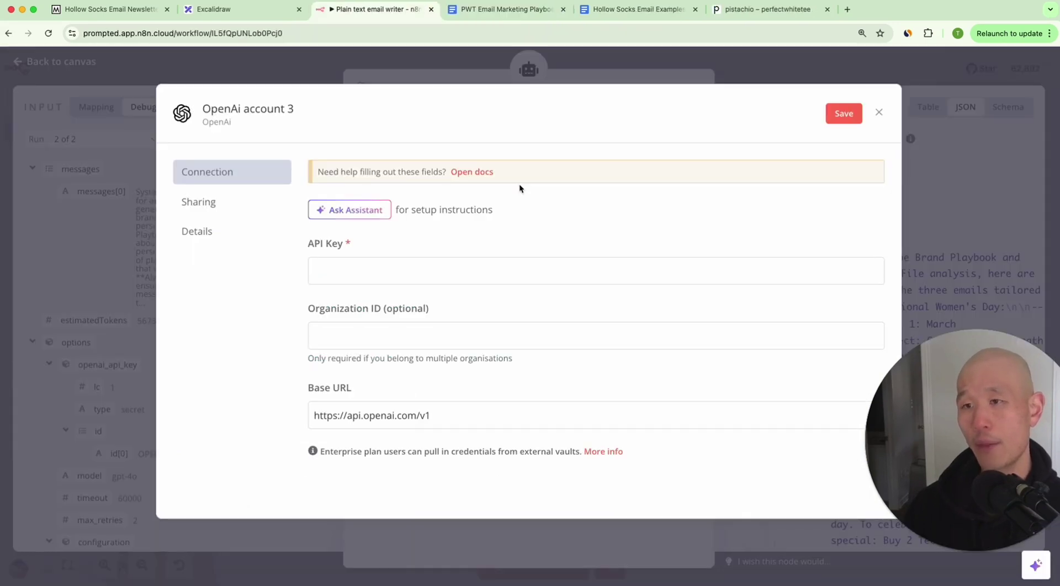
pyautogui.press('Escape')
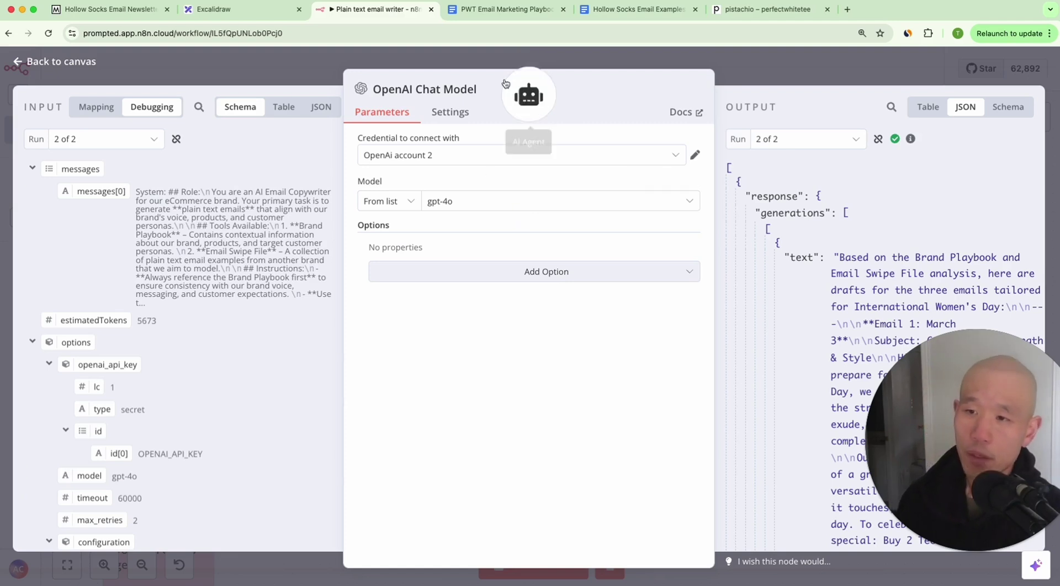
# Step: View the list of available models in the OpenAI Chat Model node, and return to the workflow canvas
pyautogui.click(460, 208)
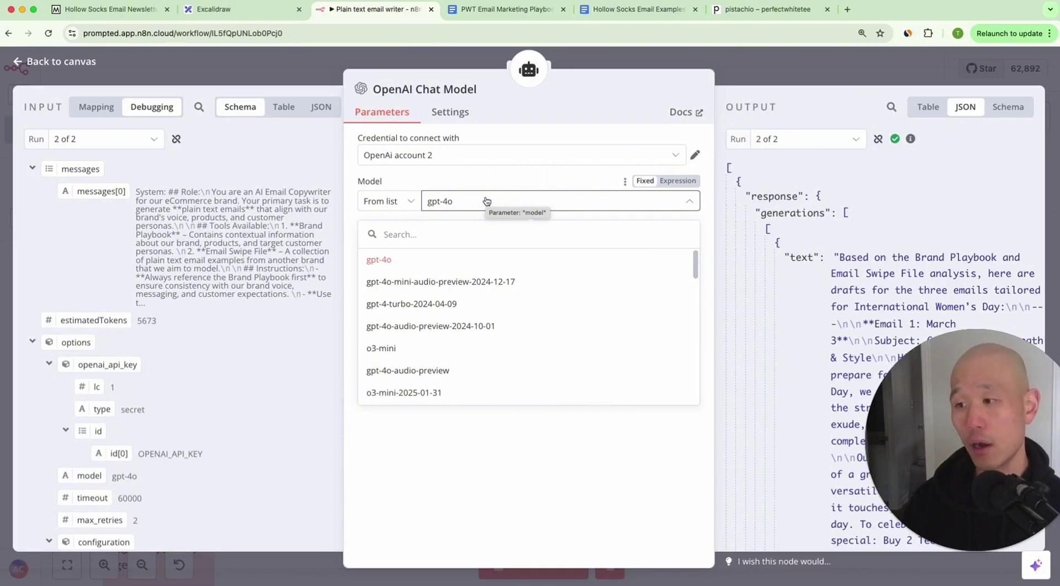
pyautogui.press('Escape')
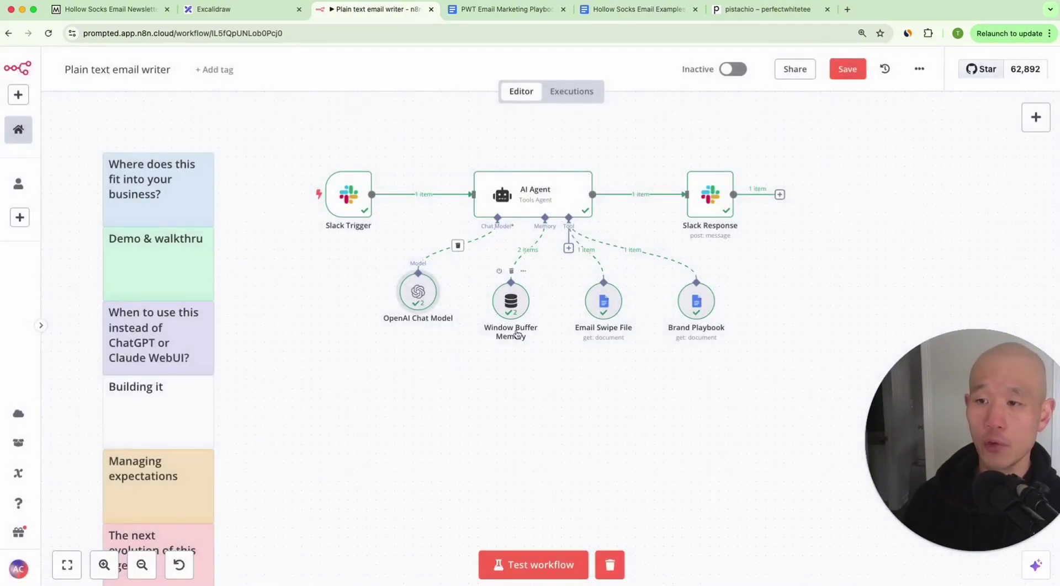
pyautogui.doubleClick(422, 310)
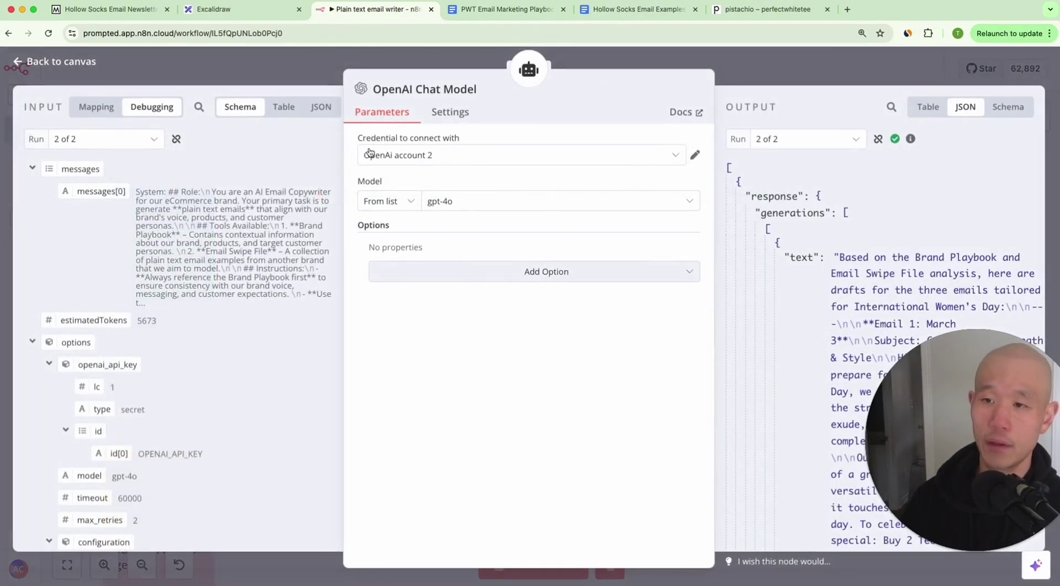
pyautogui.press('Escape')
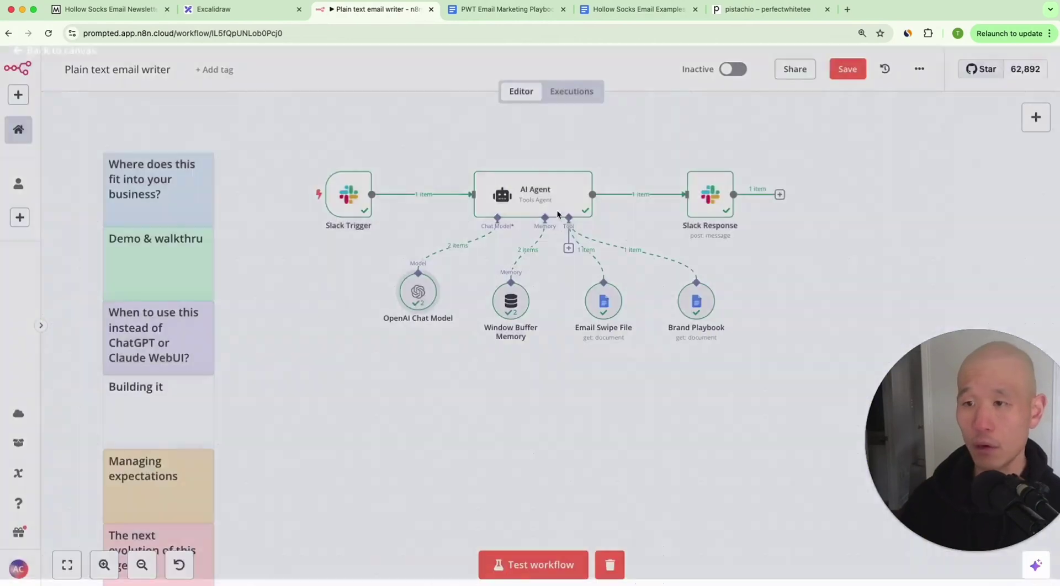
# Step: Open the Window Buffer Memory node, highlight its Context Window Length value, and return to the canvas
pyautogui.doubleClick(515, 317)
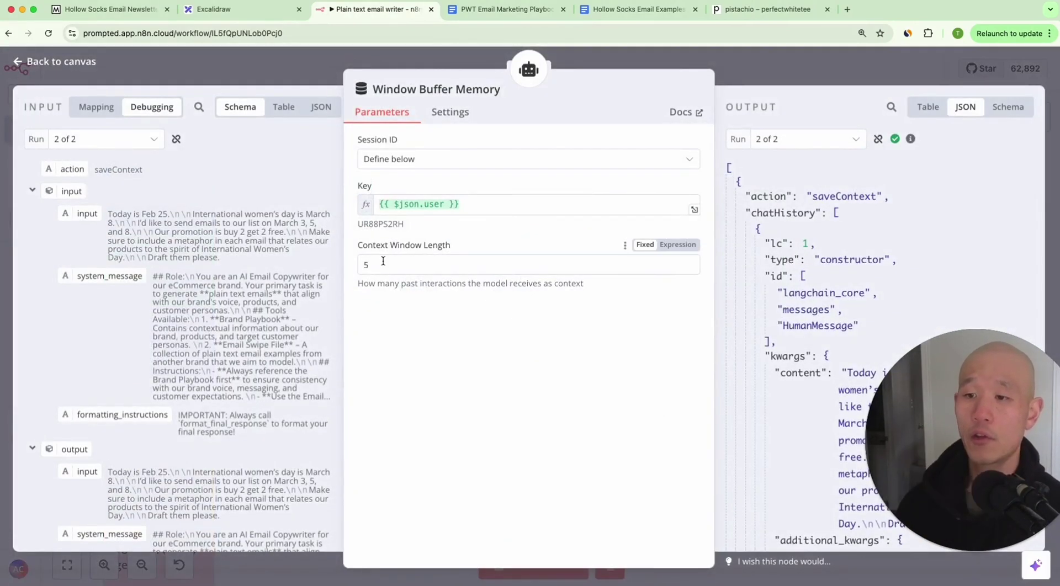
pyautogui.moveTo(383, 264); pyautogui.dragTo(287, 258)
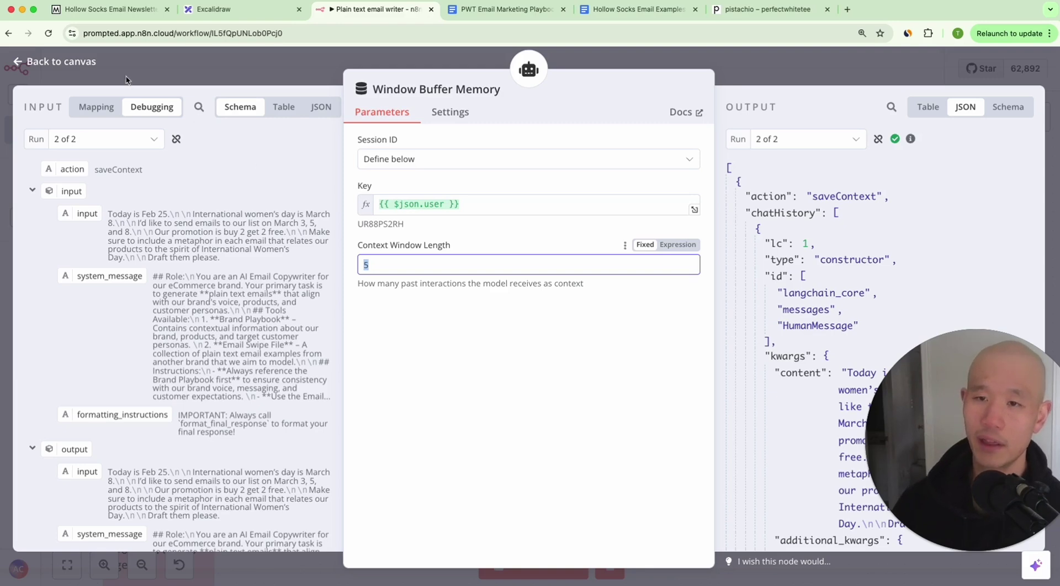
pyautogui.click(80, 60)
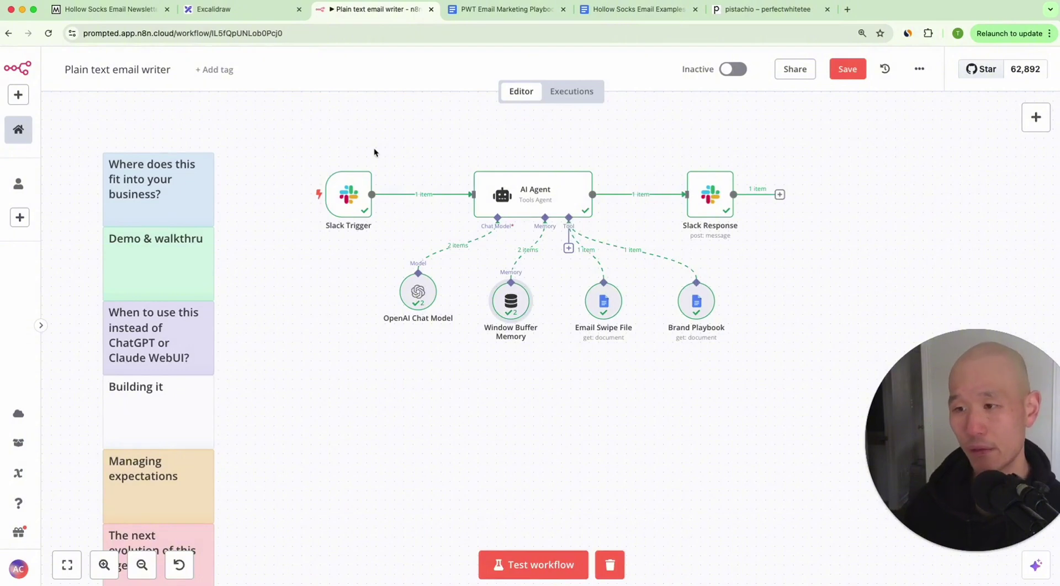
# Step: Check the Email Swipe File node's settings, and view the Hollow Socks Email Examples document in Google Docs
pyautogui.doubleClick(600, 316)
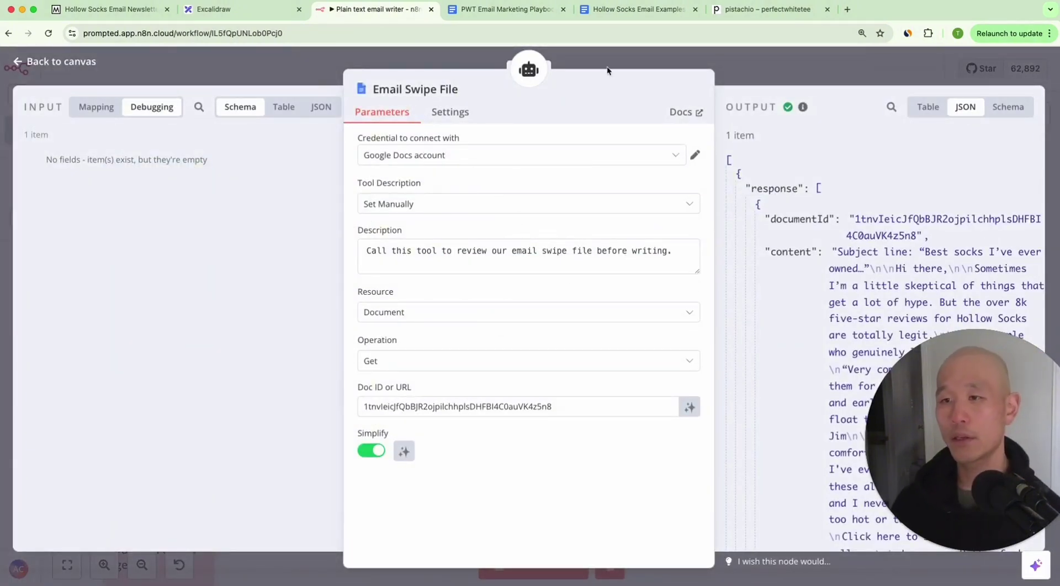
pyautogui.click(624, 64)
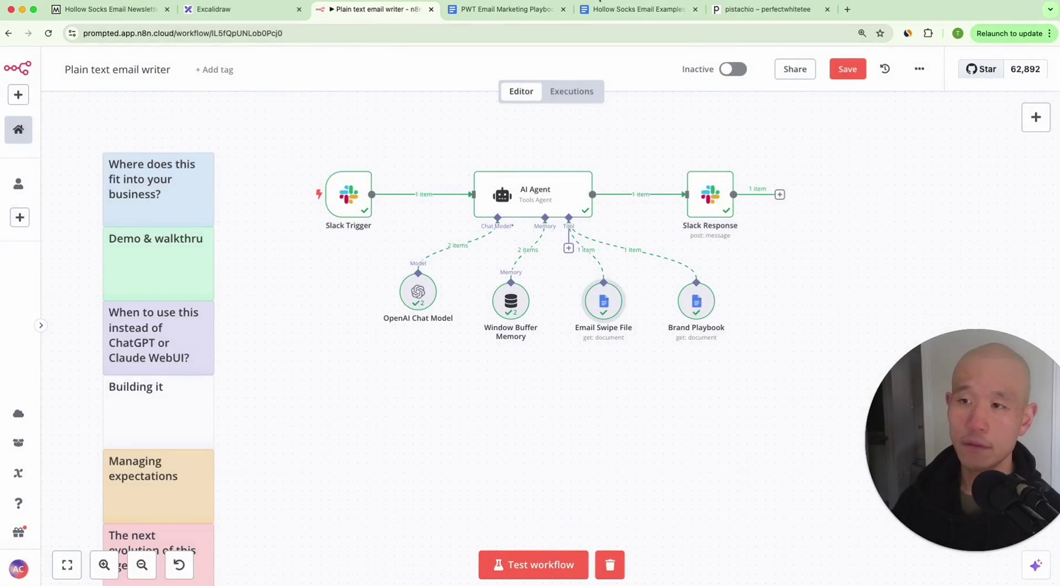
pyautogui.click(607, 9)
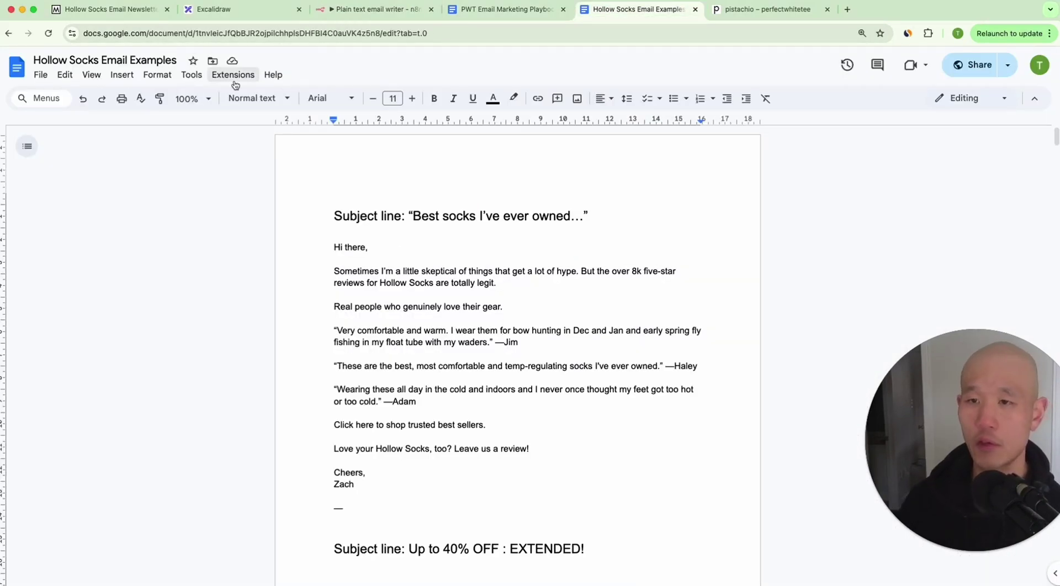
# Step: Switch to the Hollow Socks archive on Milled, mark four of the plain-text emails with arrows, and clear the arrows
pyautogui.click(127, 13)
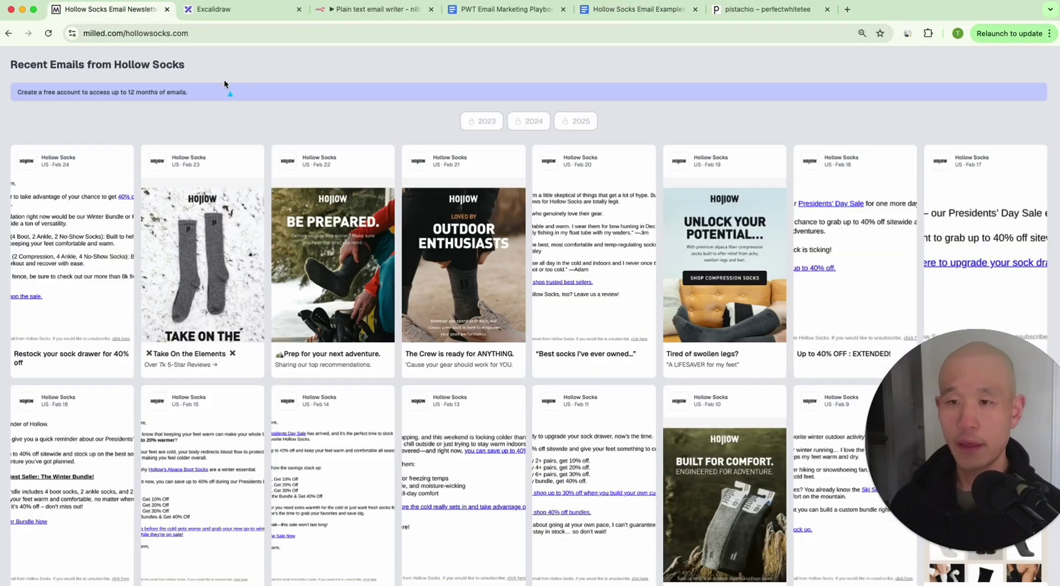
pyautogui.moveTo(224, 83); pyautogui.dragTo(126, 157)
pyautogui.moveTo(653, 107); pyautogui.dragTo(636, 218)
pyautogui.moveTo(936, 111); pyautogui.dragTo(892, 194)
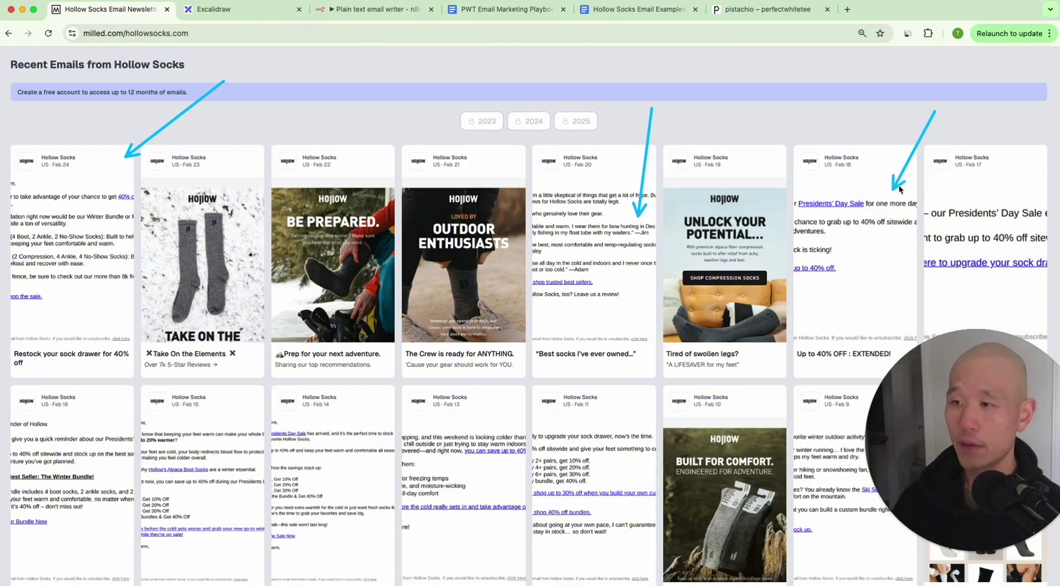
pyautogui.moveTo(1018, 124); pyautogui.dragTo(997, 210)
pyautogui.press('Escape')
# Step: Read through the sample emails in the Hollow Socks Email Examples document down to the final holiday deals email
pyautogui.click(514, 14)
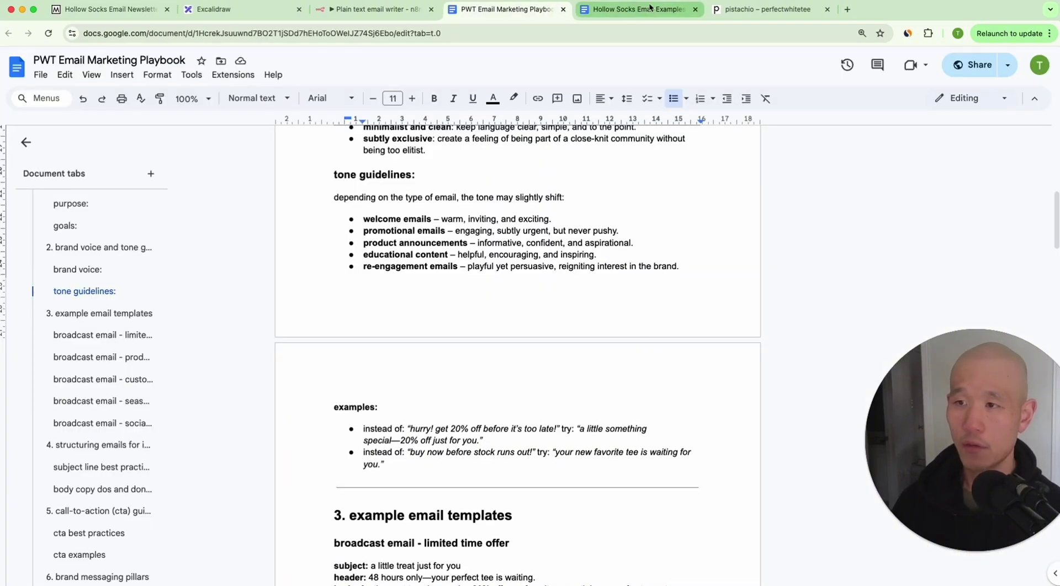
pyautogui.hotkey('ctrl', 'Tab')
pyautogui.scroll(-2, 423, 253)
pyautogui.scroll(-4, 422, 253)
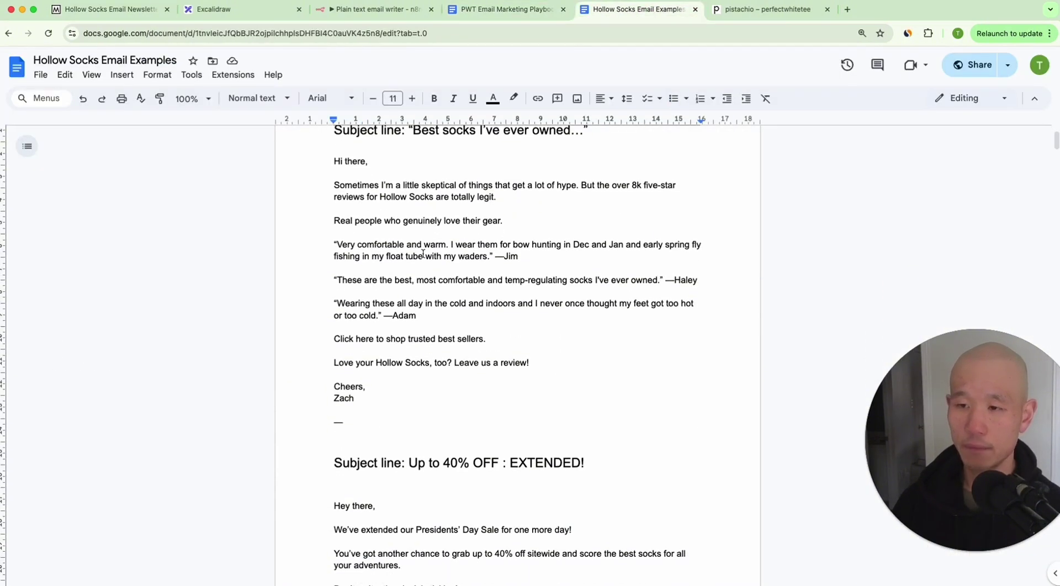
pyautogui.scroll(-15, 422, 254)
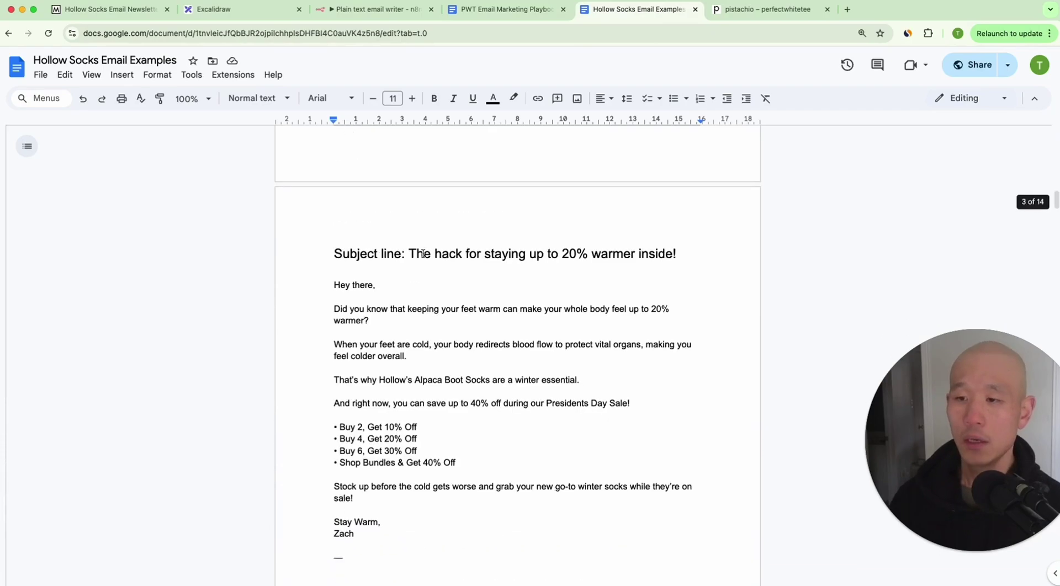
pyautogui.scroll(-20, 422, 253)
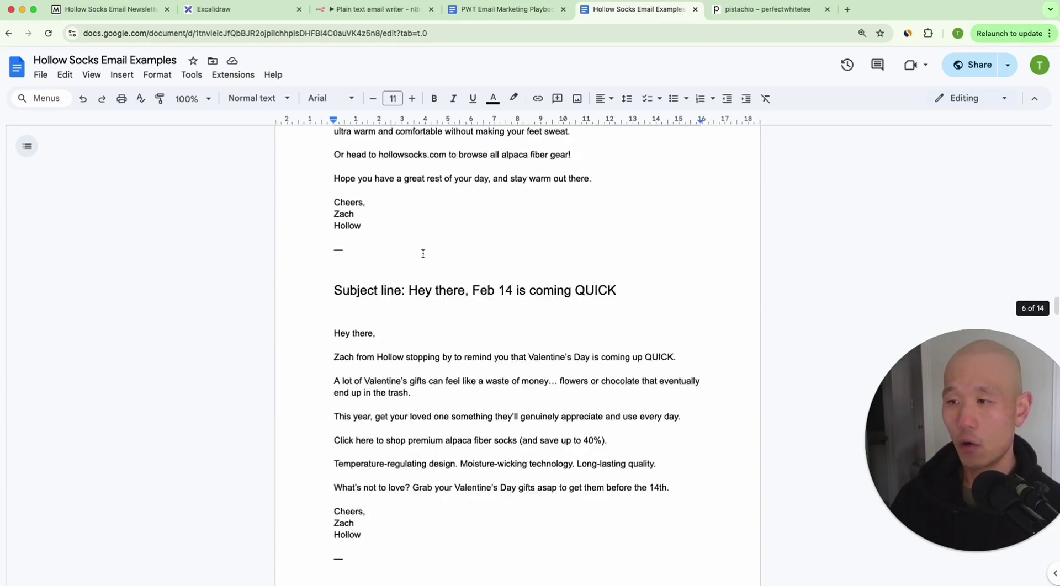
pyautogui.scroll(-15, 422, 253)
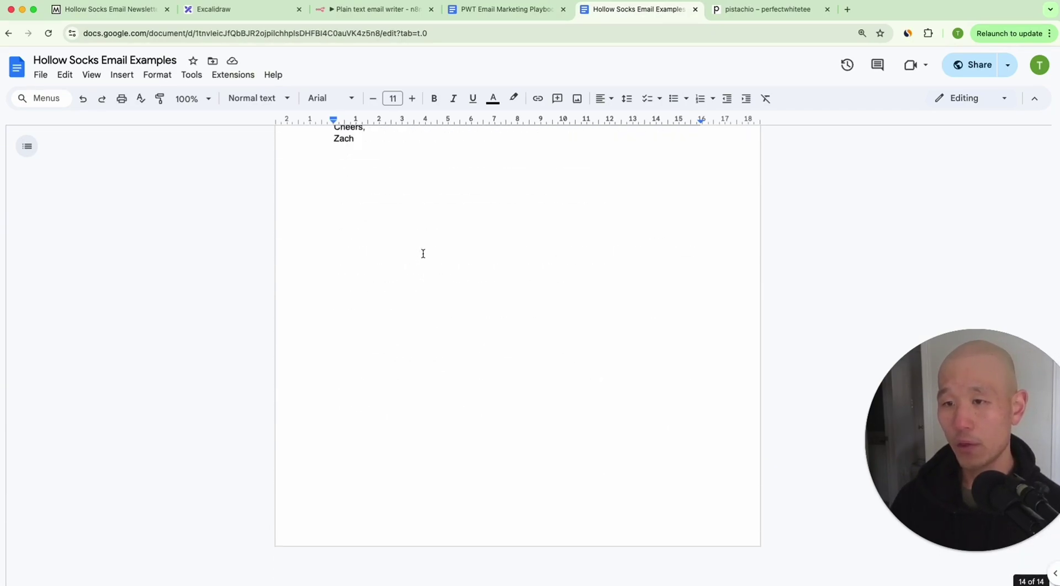
pyautogui.scroll(8, 422, 253)
pyautogui.scroll(-1, 423, 253)
# Step: Mark the subject line and body text of the "Have you seen our Holiday deals?" email with on-screen arrows
pyautogui.moveTo(285, 403); pyautogui.dragTo(343, 377)
pyautogui.moveTo(259, 516); pyautogui.dragTo(319, 440)
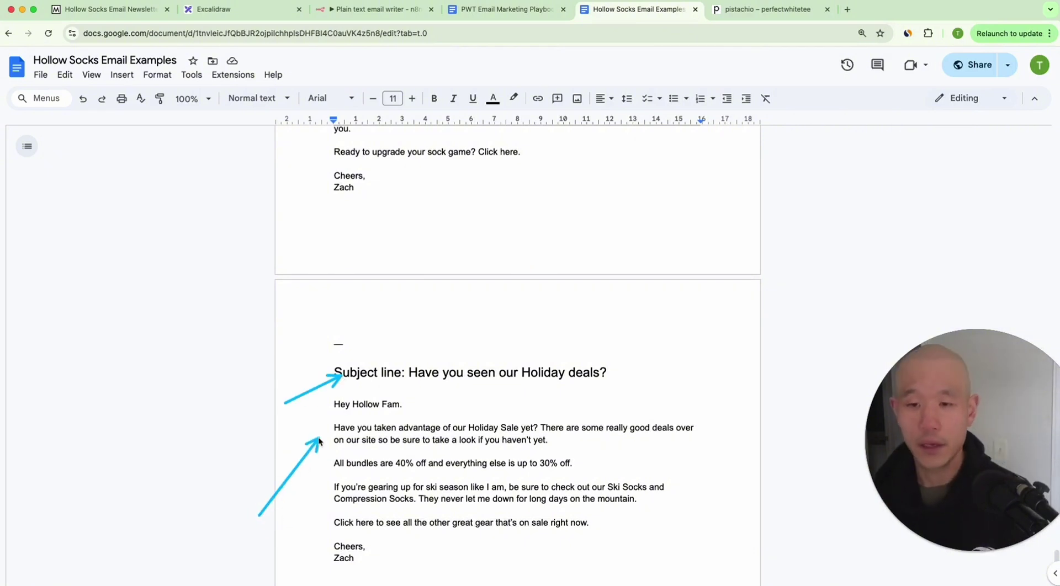
pyautogui.moveTo(187, 278); pyautogui.dragTo(316, 364)
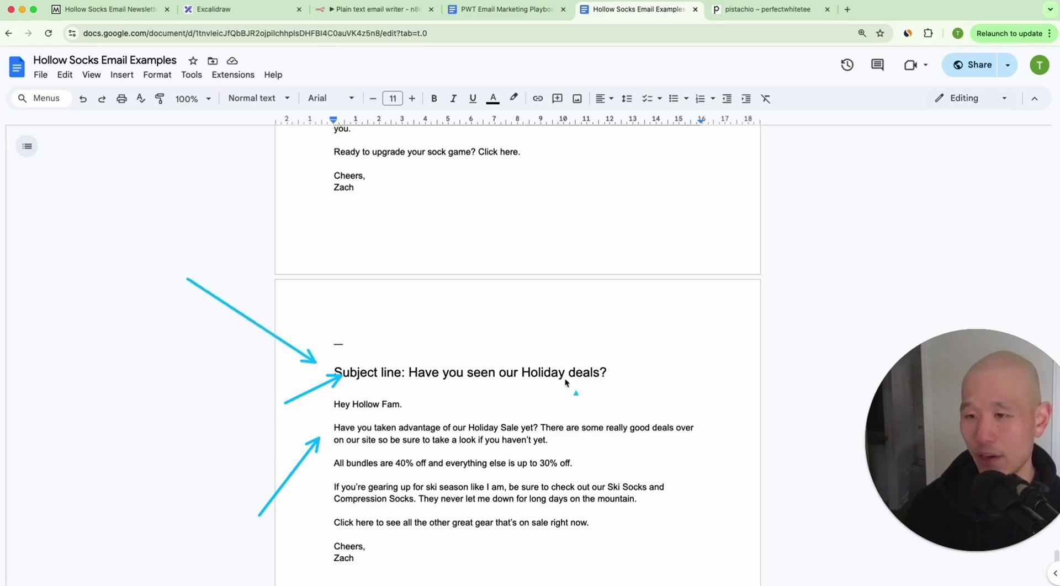
pyautogui.moveTo(207, 465)
pyautogui.mouseDown()
pyautogui.moveTo(289, 452)
pyautogui.moveTo(308, 423)
pyautogui.mouseUp()
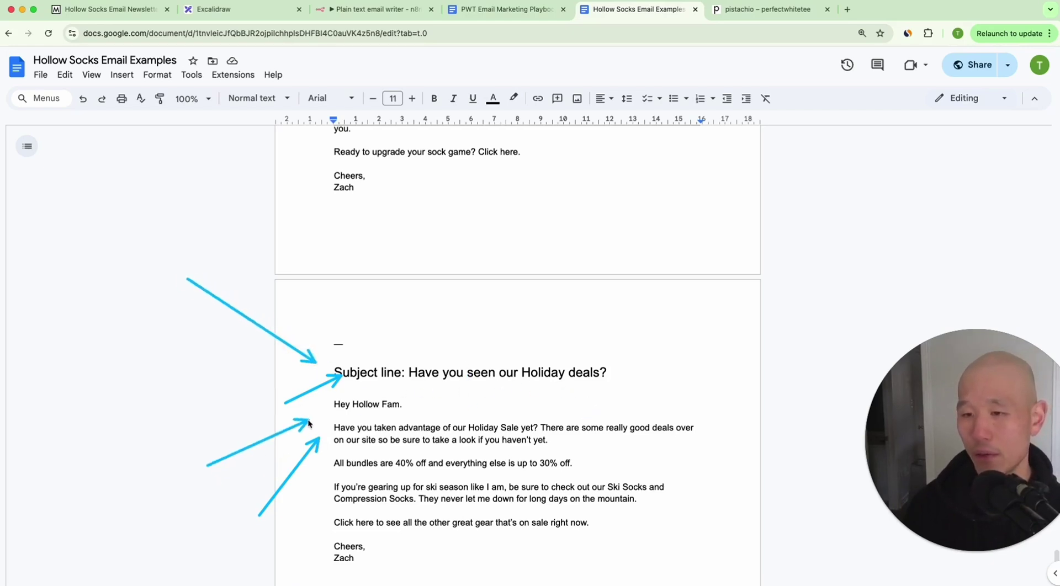
# Step: Go back to the start of the email examples, mark the document's title with three arrows, and clear them
pyautogui.scroll(20, 569, 340)
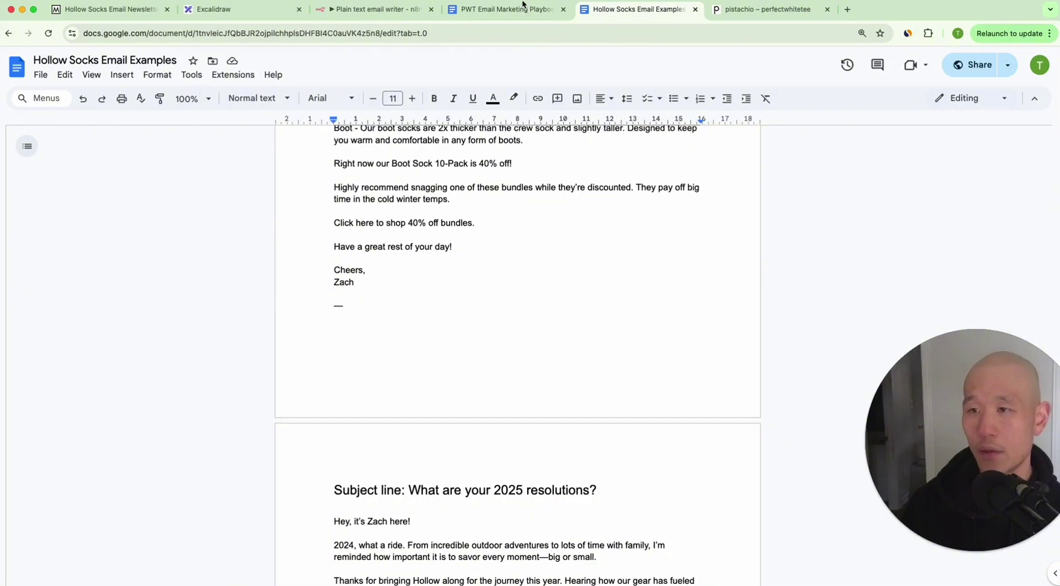
pyautogui.scroll(15, 426, 237)
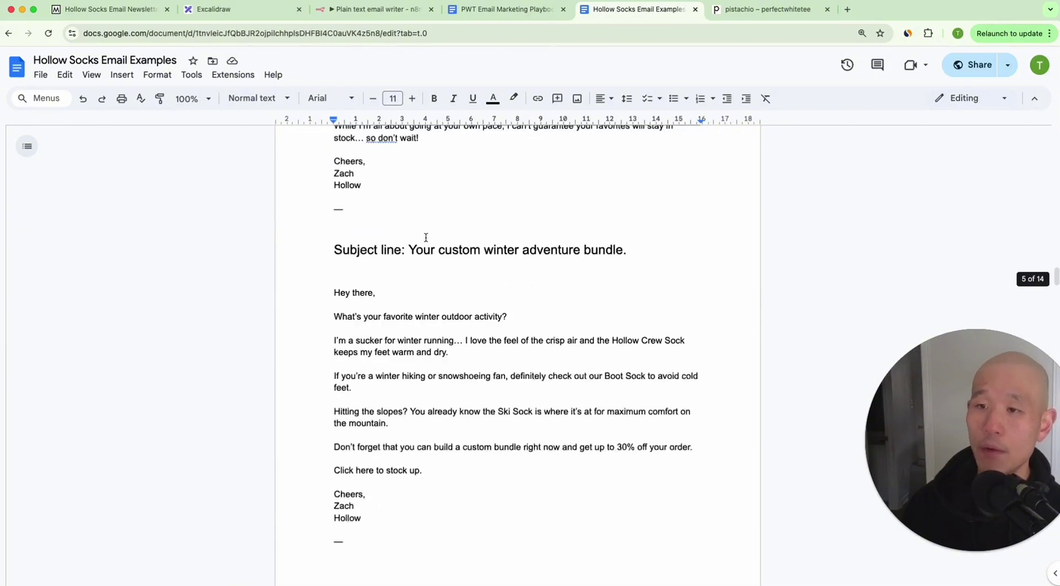
pyautogui.scroll(10, 425, 237)
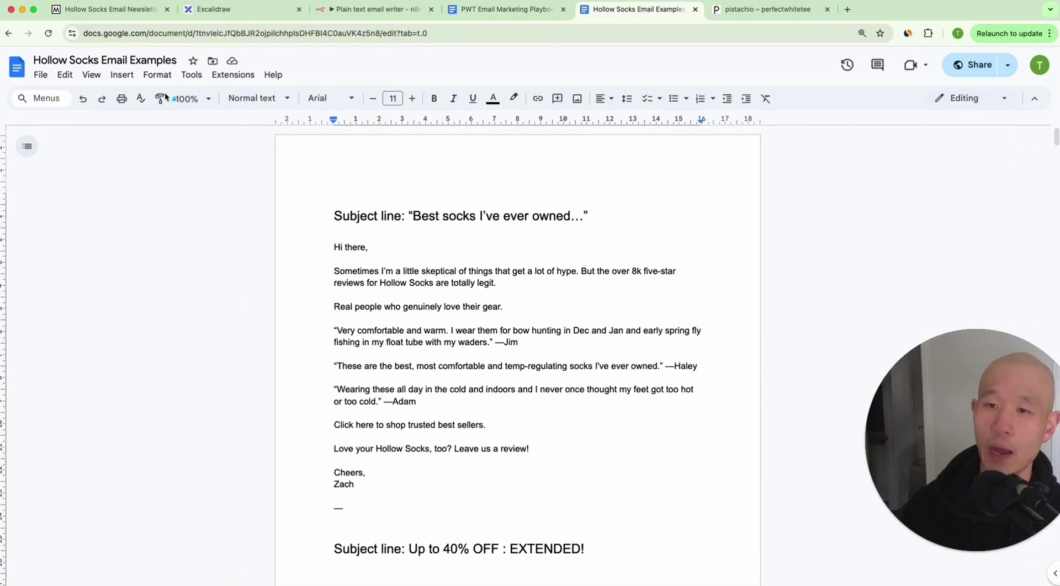
pyautogui.moveTo(145, 235); pyautogui.dragTo(95, 69)
pyautogui.moveTo(75, 273); pyautogui.dragTo(76, 83)
pyautogui.moveTo(188, 180); pyautogui.dragTo(99, 70)
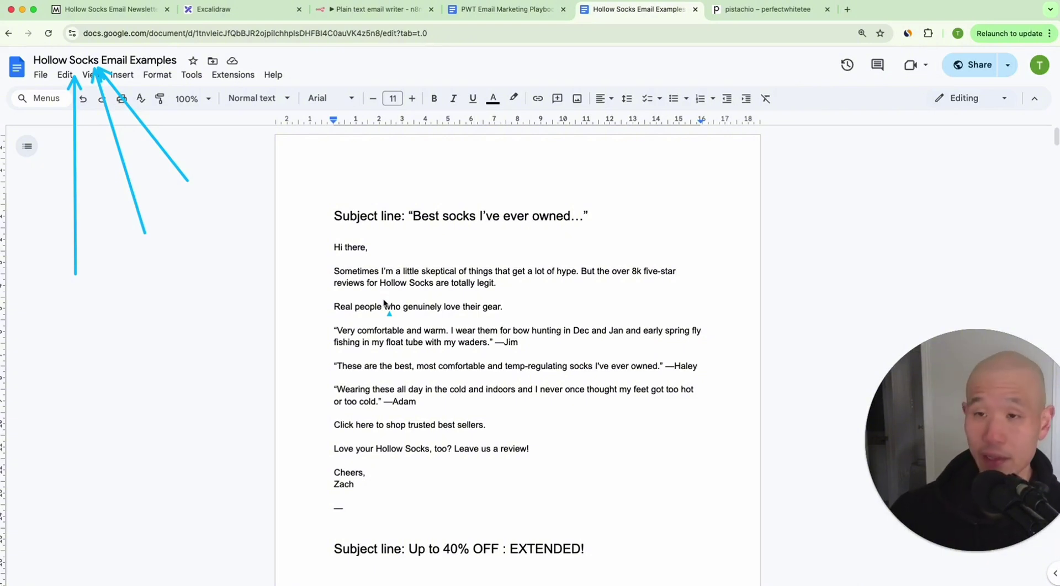
pyautogui.press('Escape')
# Step: Return to the Plain text email writer workflow and mark its document tools with on-screen arrows, including Brand Playbook
pyautogui.click(348, 11)
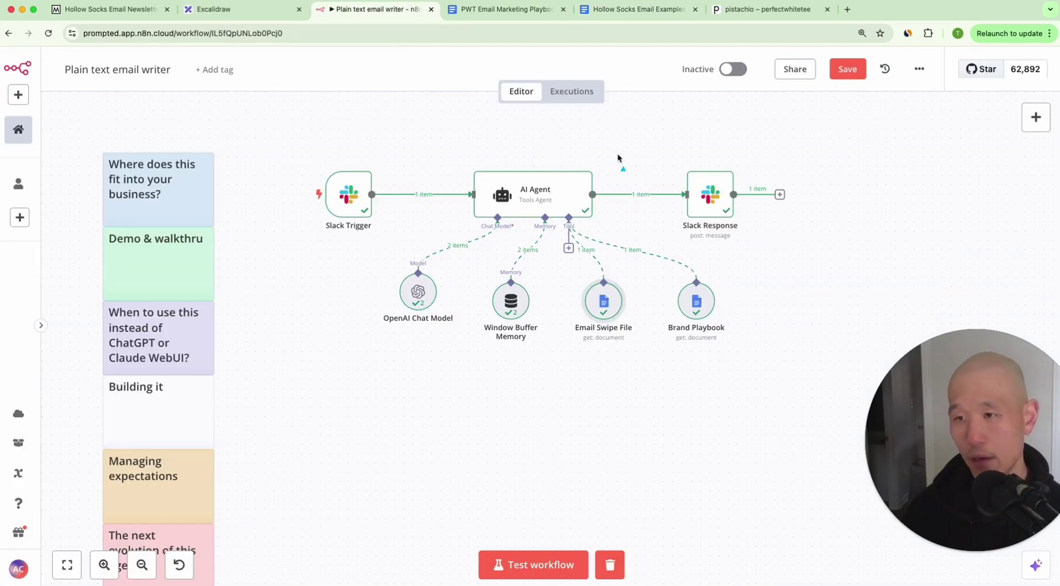
pyautogui.moveTo(643, 130)
pyautogui.mouseDown()
pyautogui.moveTo(626, 288)
pyautogui.moveTo(617, 279)
pyautogui.mouseUp()
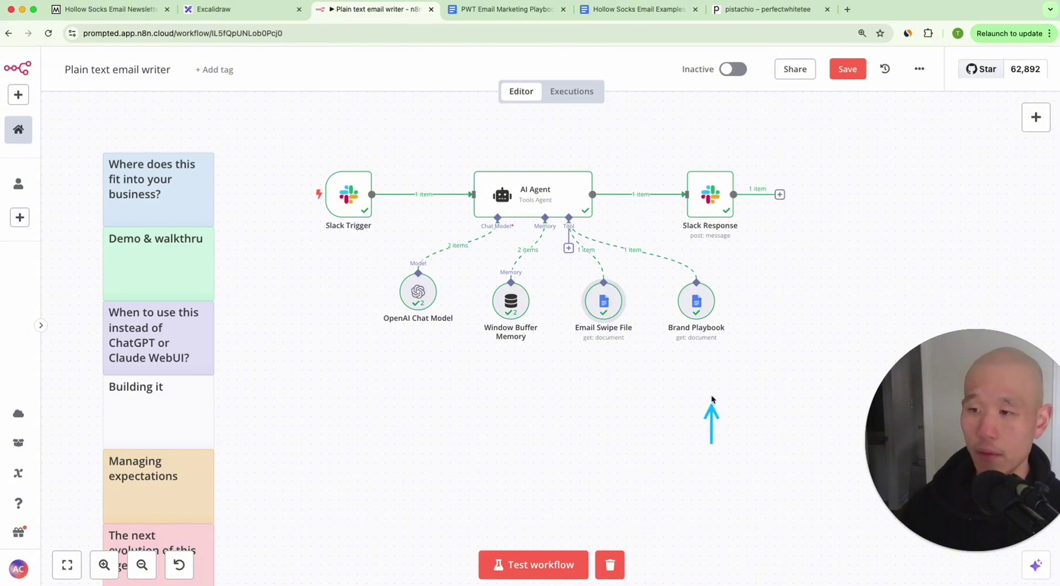
pyautogui.moveTo(711, 395); pyautogui.dragTo(711, 331)
# Step: Switch to the PWT Email Marketing Playbook document, skim its email templates and sections, and go back to its start
pyautogui.hotkey('ctrl', 'Tab')
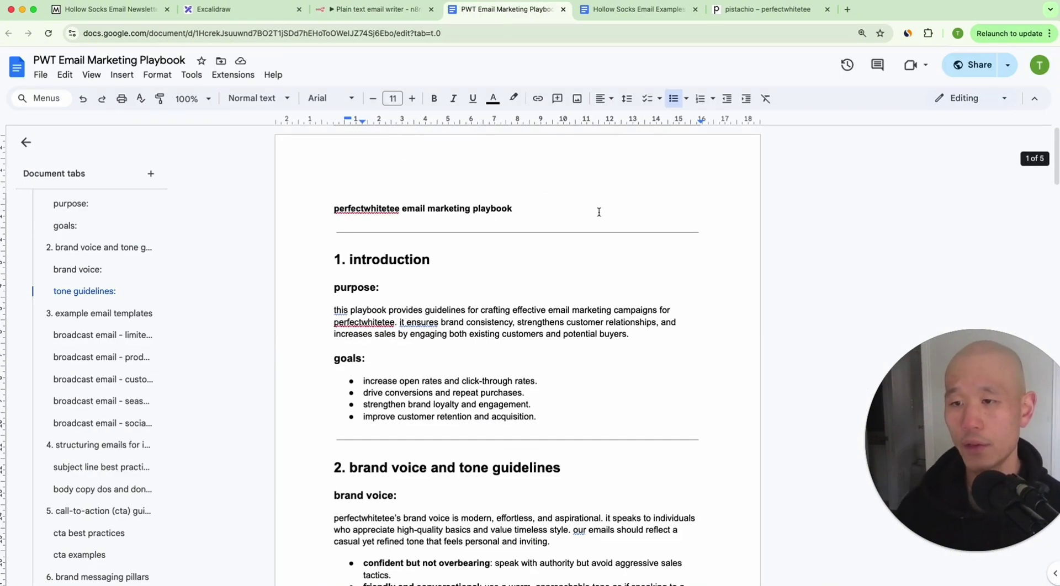
pyautogui.scroll(-20, 599, 212)
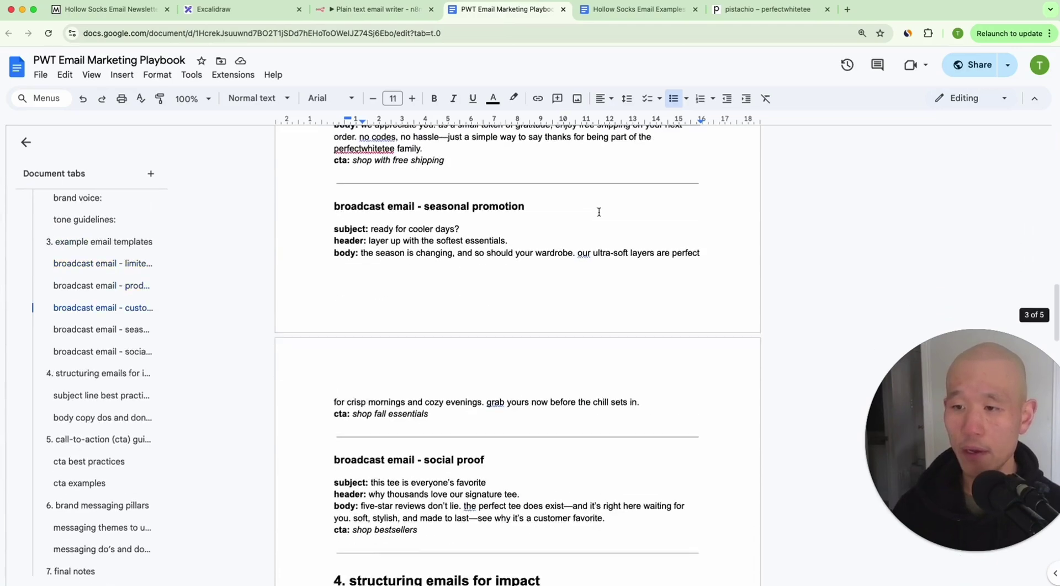
pyautogui.scroll(-5, 598, 212)
pyautogui.scroll(20, 599, 212)
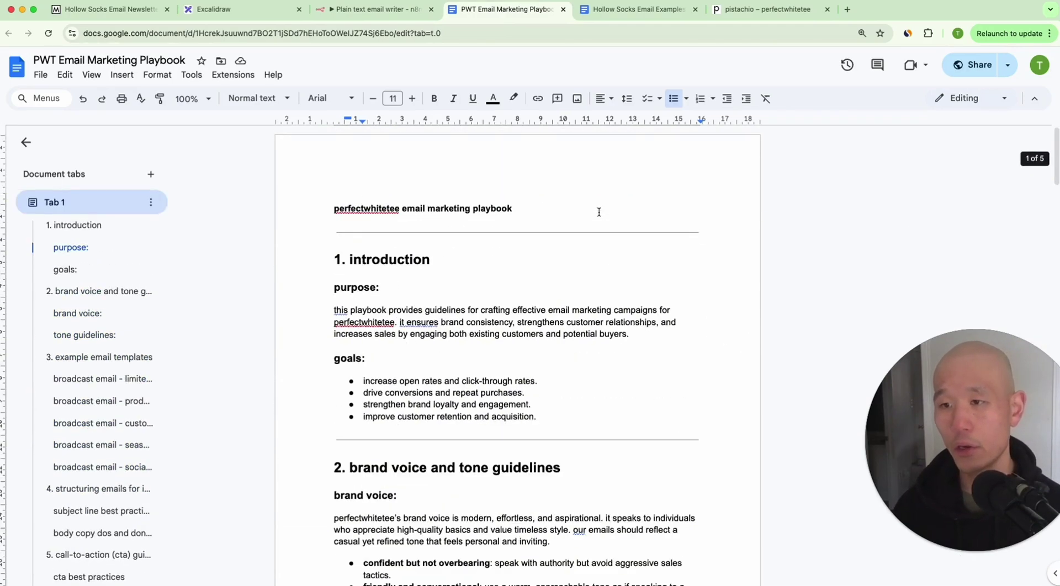
# Step: Switch to the ChatGPT conversation about perfectwhitetee and mark the lesser-known-facts and brand playbook prompts with arrows
pyautogui.press('super+Tab')
pyautogui.press('super+Tab')
pyautogui.scroll(20, 641, 233)
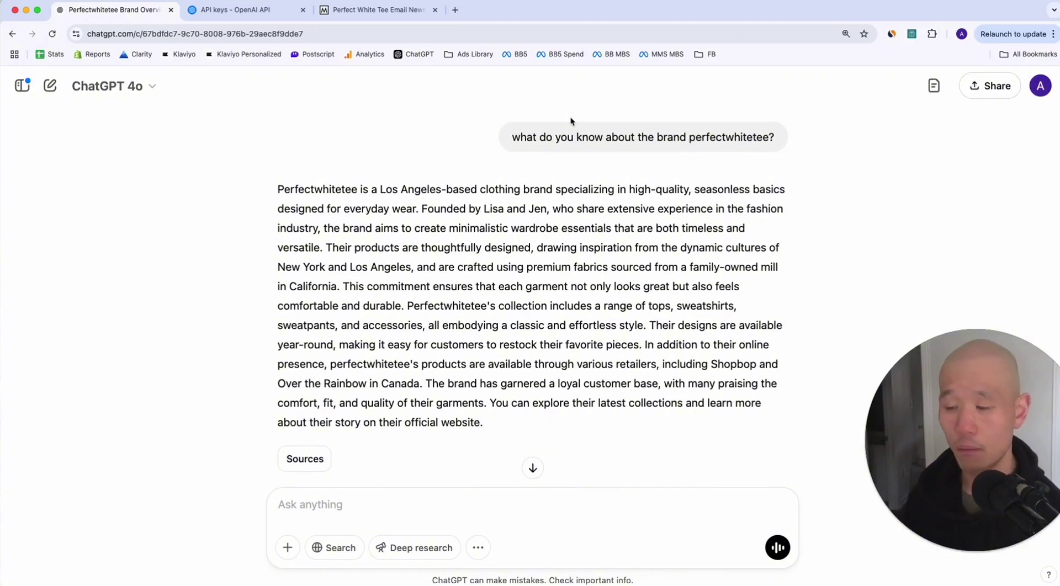
pyautogui.scroll(-8, 376, 159)
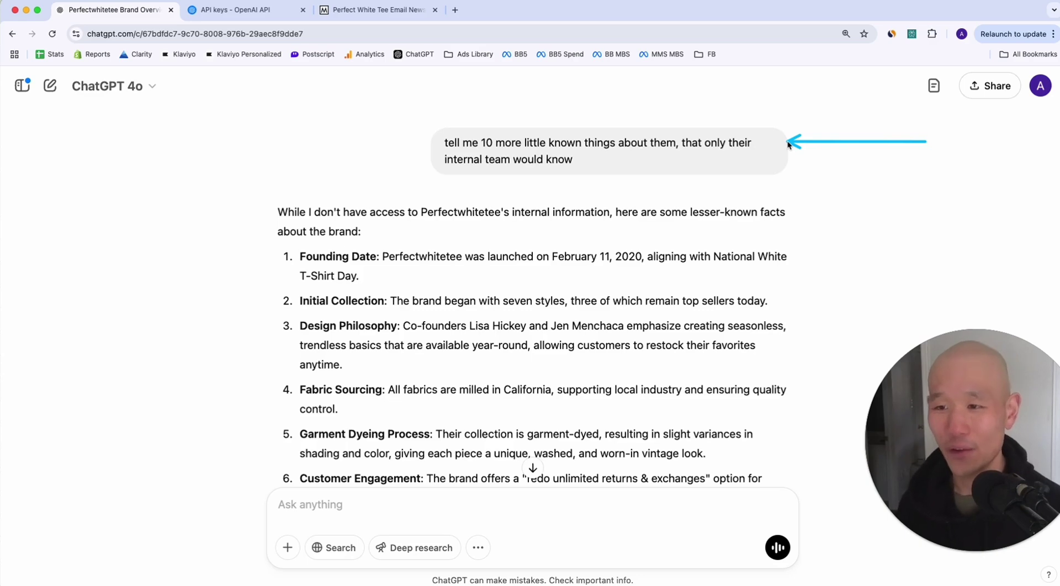
pyautogui.scroll(-10, 826, 232)
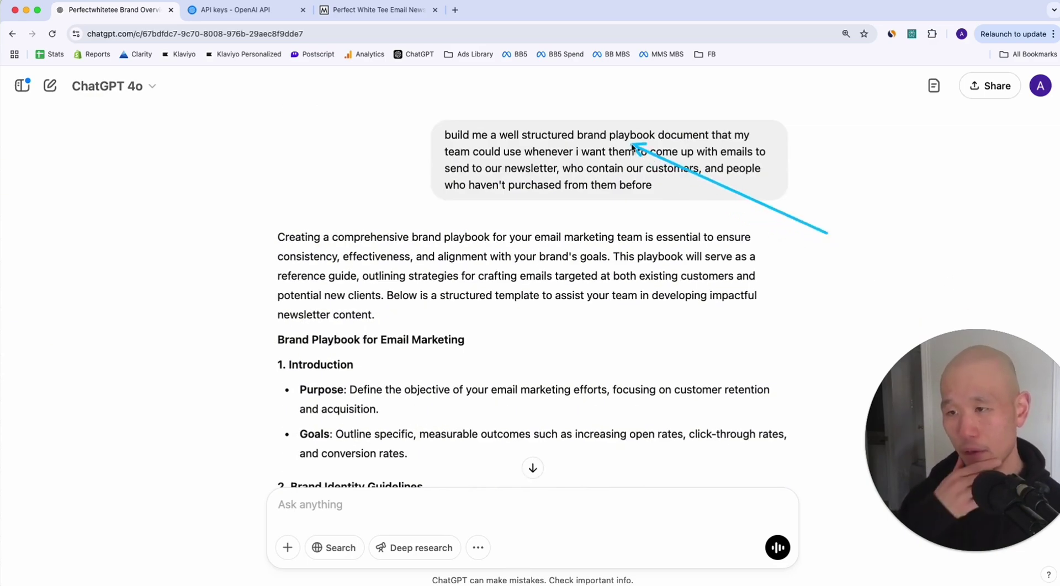
pyautogui.scroll(10, 694, 191)
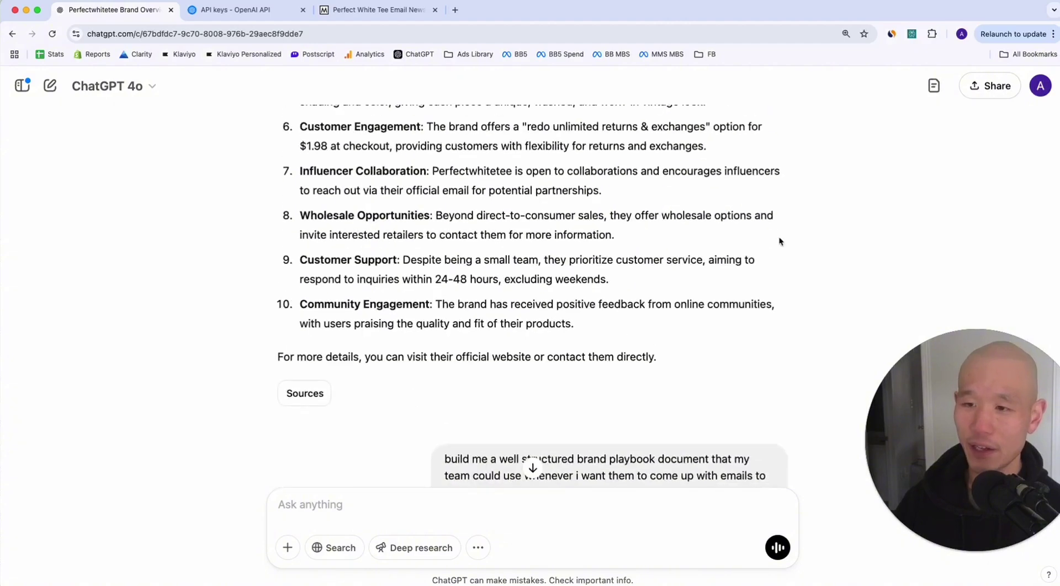
pyautogui.scroll(-8, 780, 241)
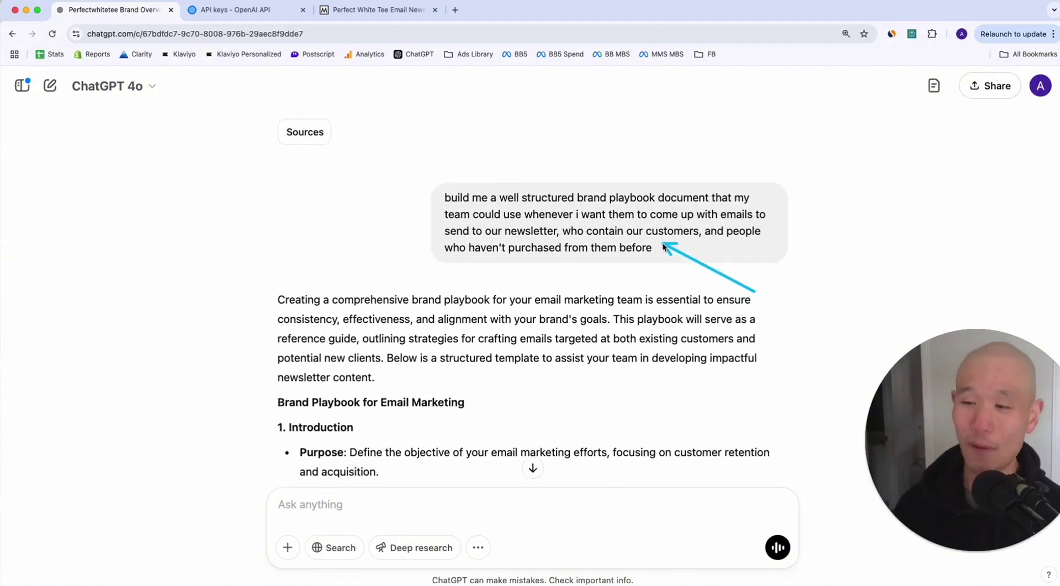
# Step: Read on to the "do this for perfectwhitetee" prompt, then open and close the Perfectwhitetee Email Playbook canvas
pyautogui.scroll(-15, 729, 259)
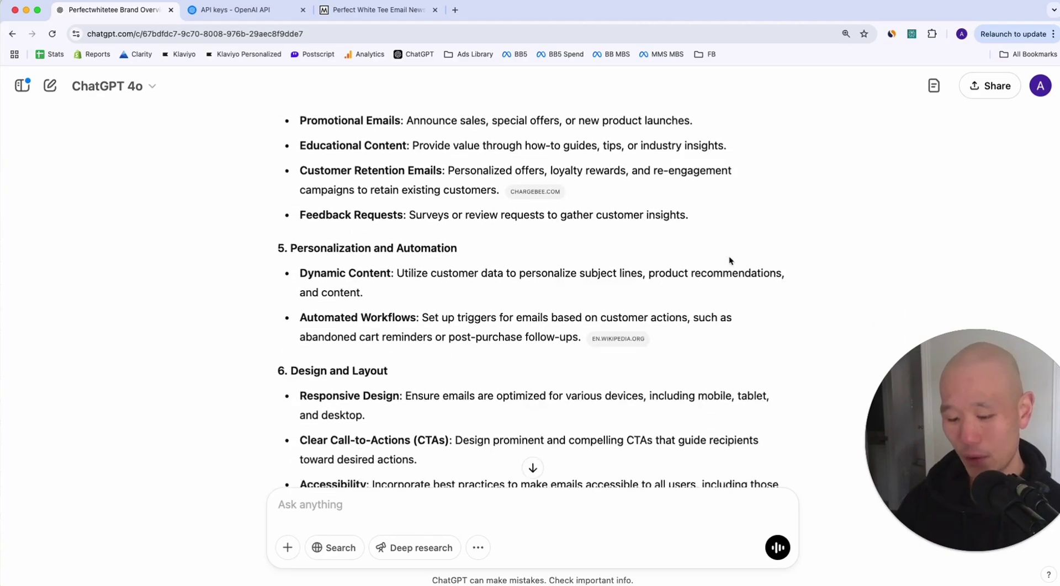
pyautogui.scroll(-15, 730, 259)
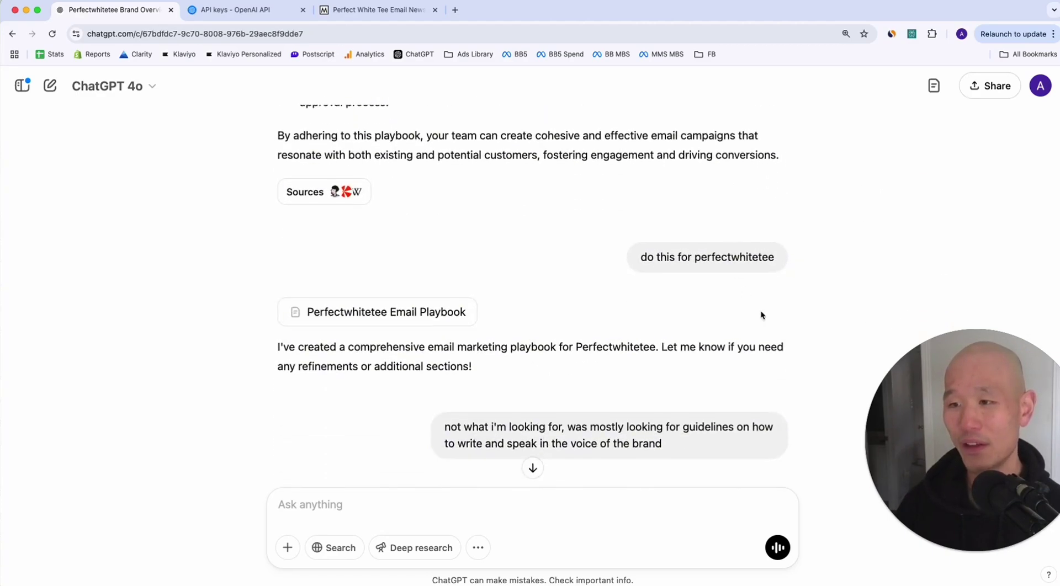
pyautogui.scroll(-5, 788, 227)
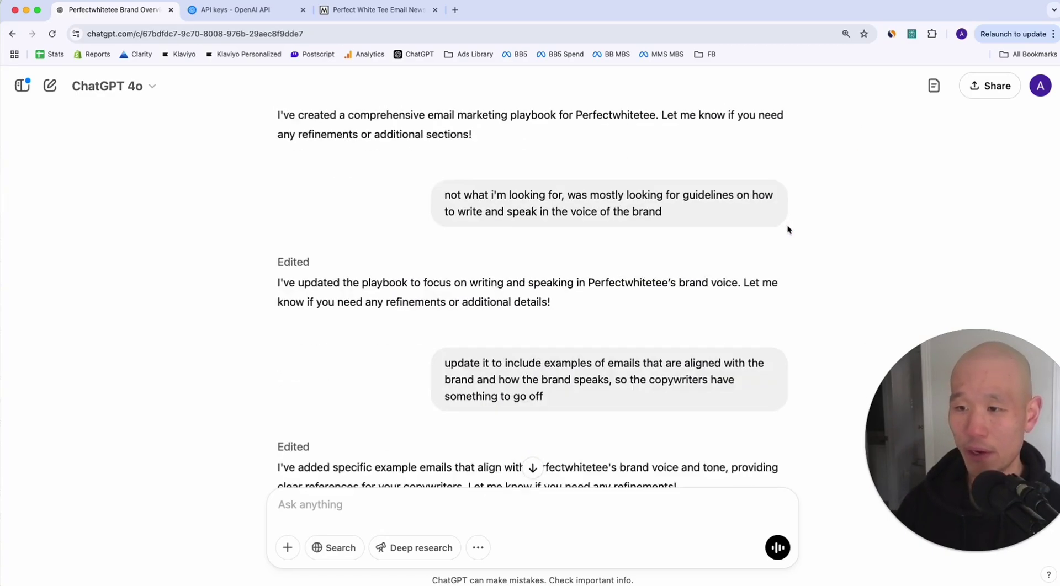
pyautogui.scroll(3, 692, 135)
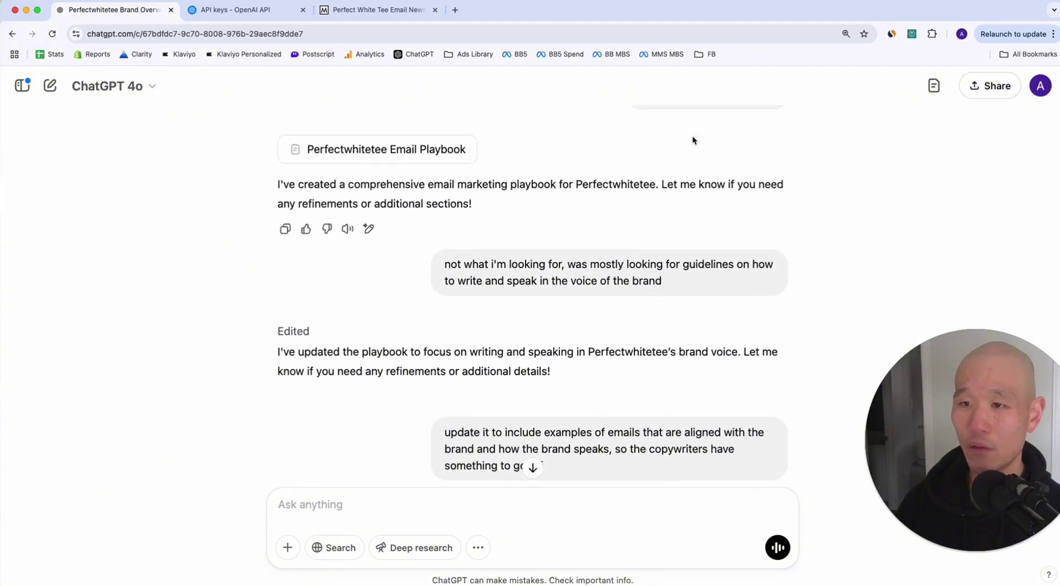
pyautogui.click(354, 136)
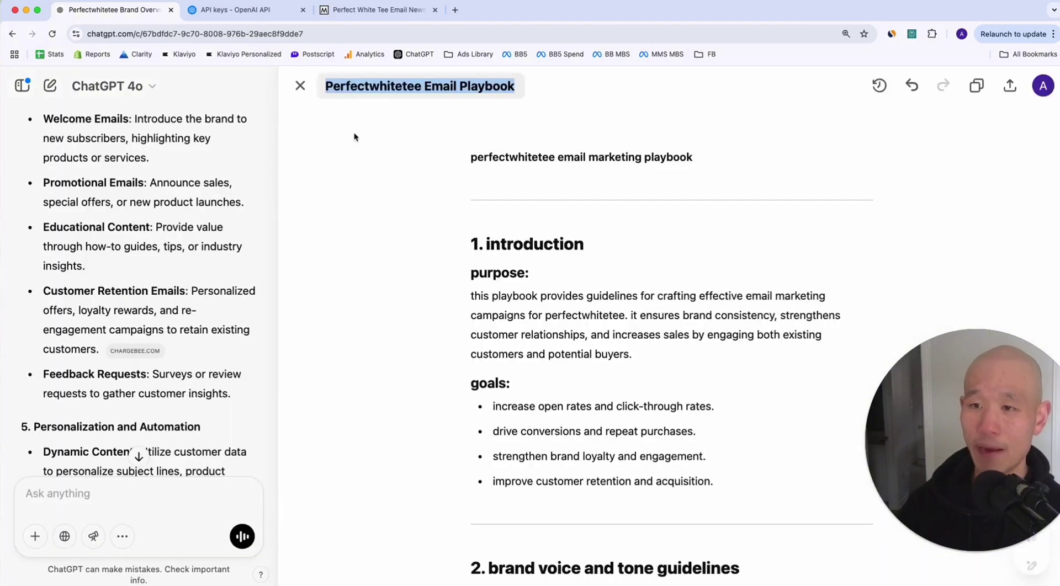
pyautogui.click(298, 85)
# Step: Review the brand voice follow-up prompt and mark the prompt asking for brand-aligned email examples with arrows
pyautogui.scroll(-3, 614, 238)
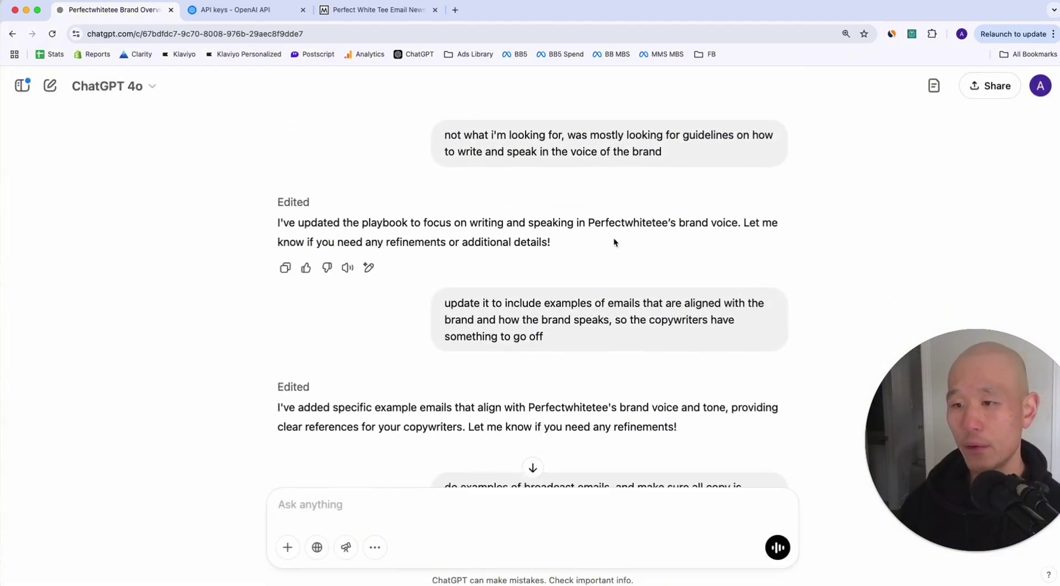
pyautogui.scroll(1, 753, 334)
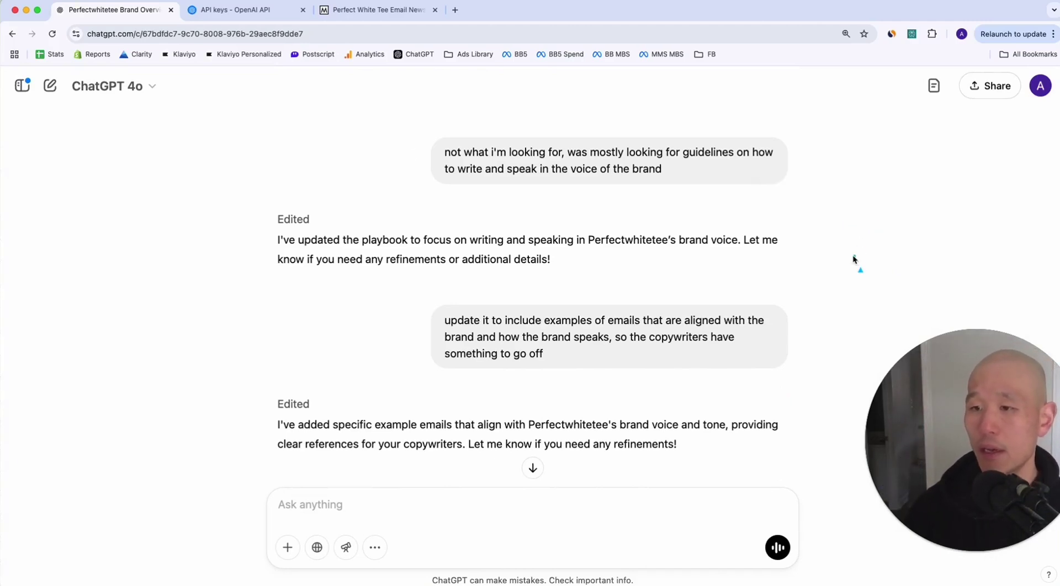
pyautogui.moveTo(853, 256); pyautogui.dragTo(672, 309)
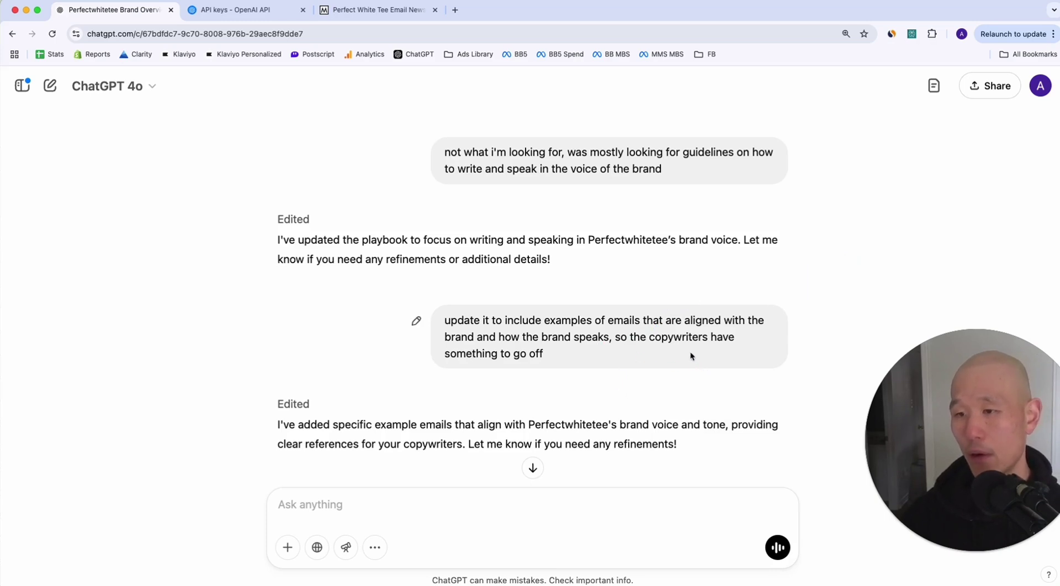
pyautogui.scroll(-3, 690, 356)
pyautogui.scroll(2, 690, 356)
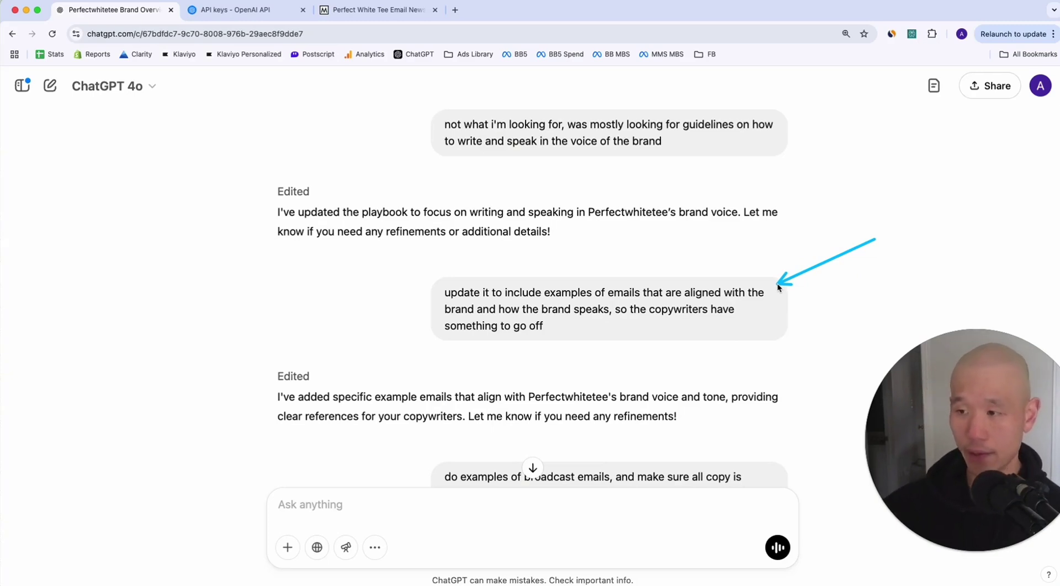
# Step: Mark the prompt requesting lowercase broadcast email examples with an arrow and look over the playbook generated below it
pyautogui.scroll(-5, 776, 287)
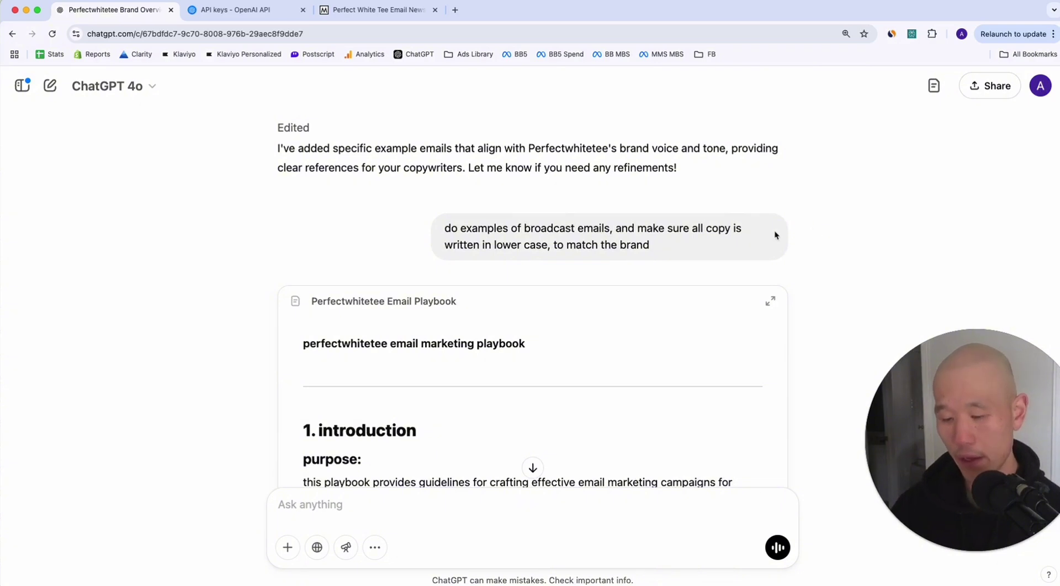
pyautogui.scroll(-1, 652, 233)
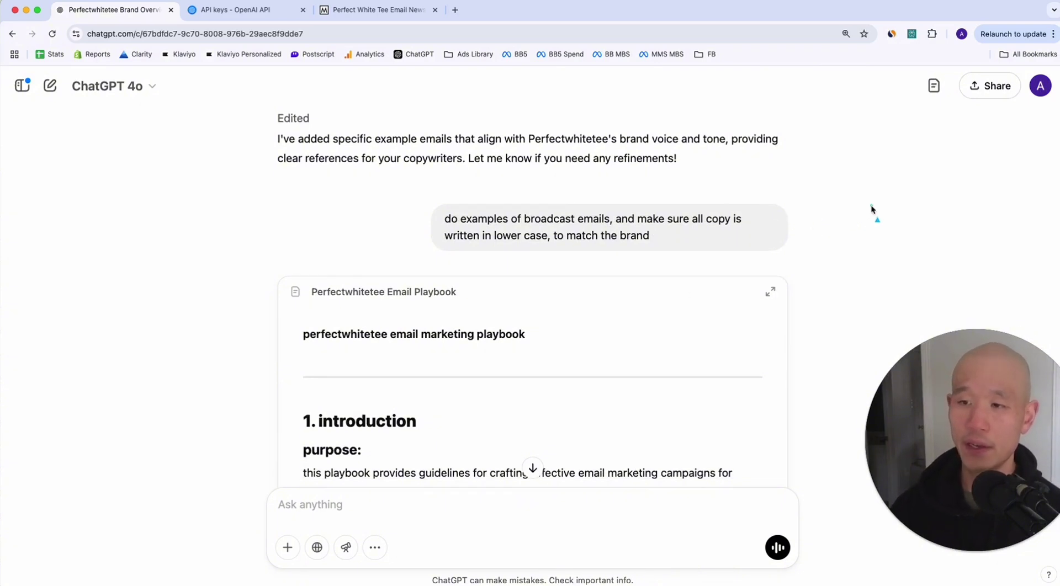
pyautogui.moveTo(872, 205); pyautogui.dragTo(603, 213)
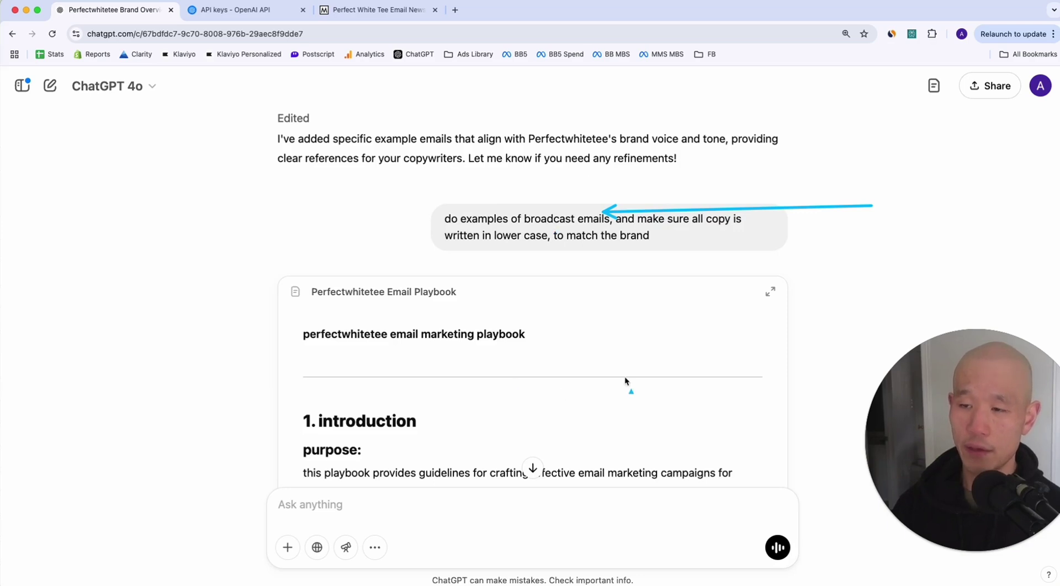
pyautogui.scroll(-5, 624, 376)
pyautogui.scroll(-4, 830, 305)
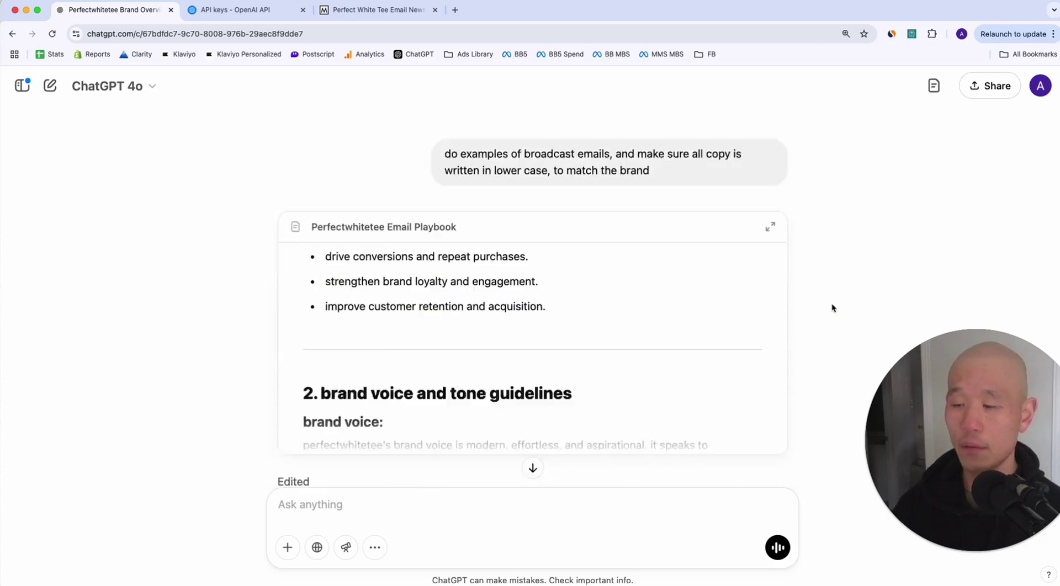
pyautogui.scroll(6, 830, 306)
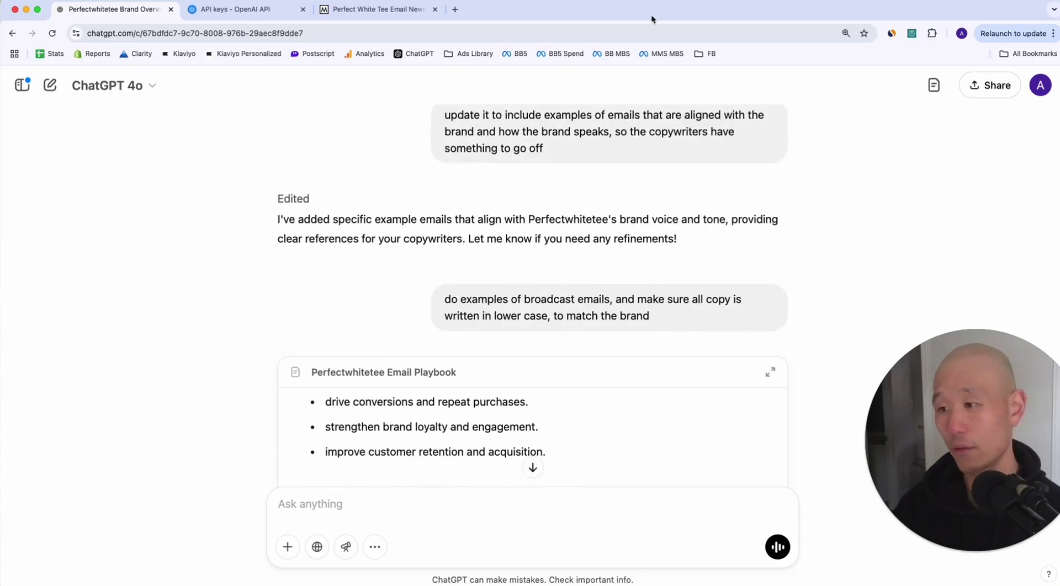
# Step: Switch back to the PWT Email Marketing Playbook document, read through to its final notes, and return to the start
pyautogui.press('super+grave')
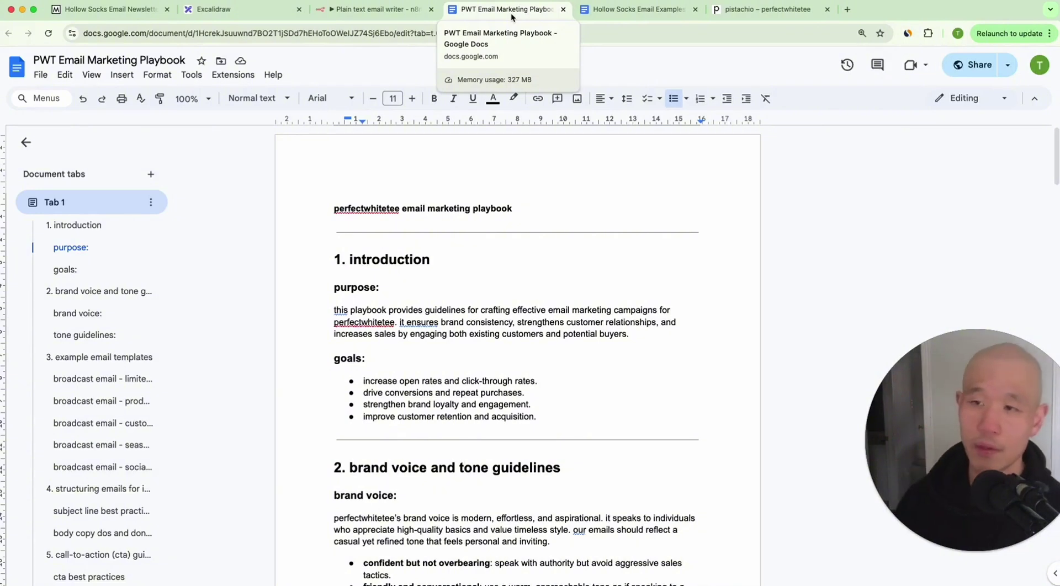
pyautogui.scroll(-2, 496, 257)
pyautogui.moveTo(967, 404); pyautogui.dragTo(855, 148)
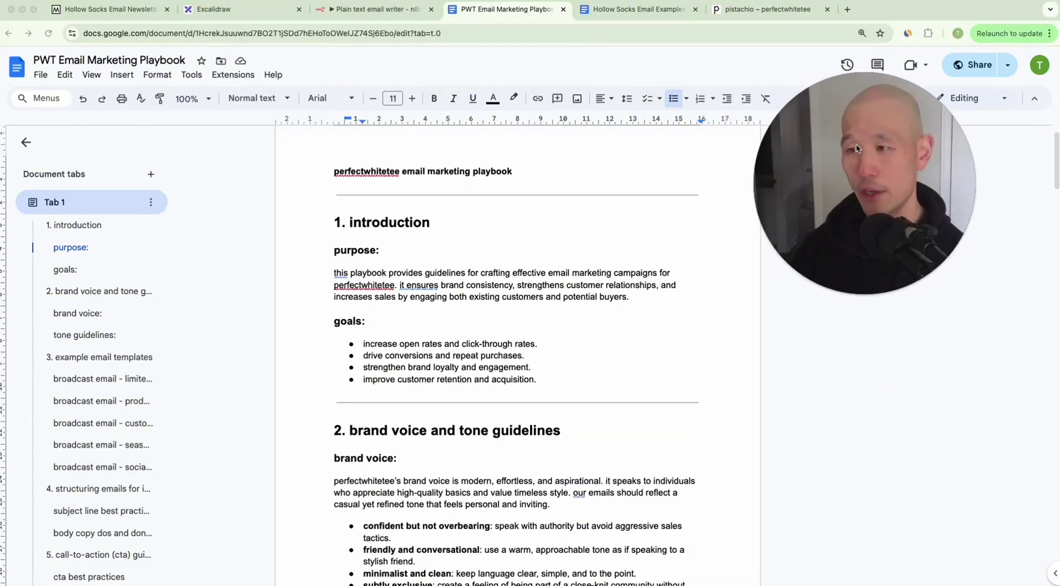
pyautogui.click(657, 228)
pyautogui.scroll(-10, 657, 228)
pyautogui.scroll(-15, 657, 228)
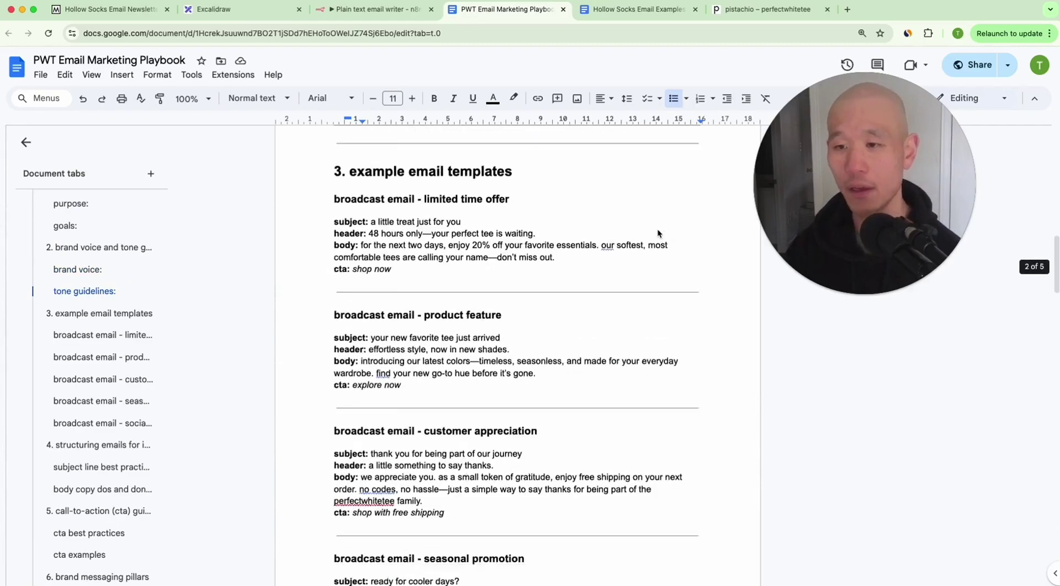
pyautogui.scroll(-8, 656, 234)
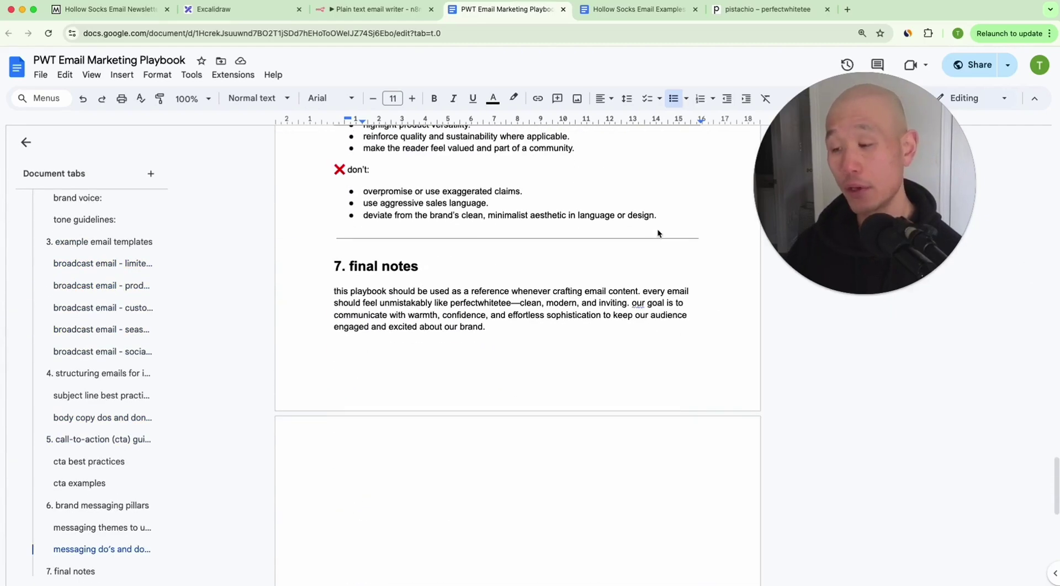
pyautogui.scroll(20, 657, 233)
pyautogui.scroll(8, 657, 233)
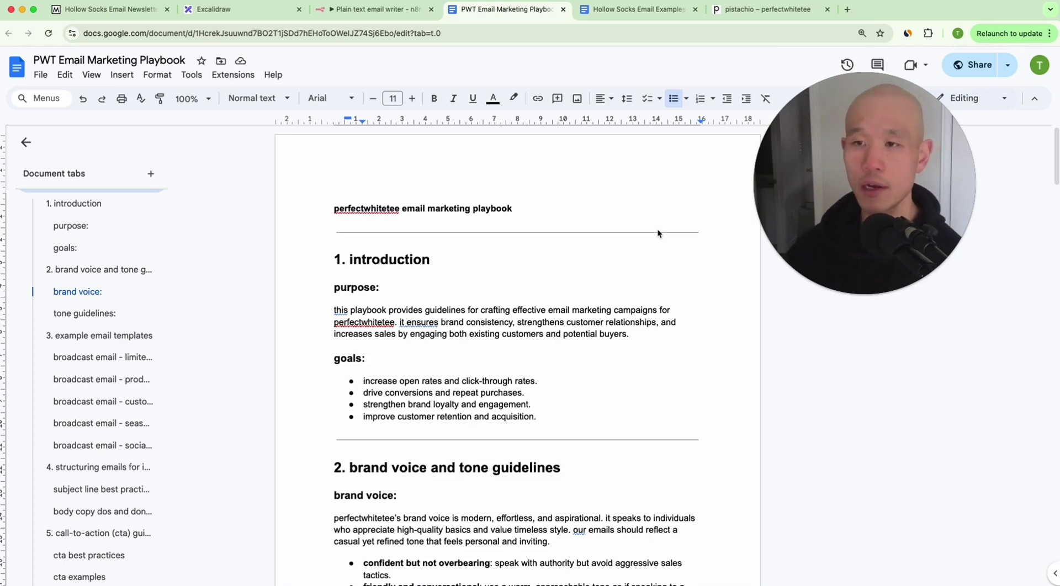
# Step: Return to the n8n workflow and mark the Brand Playbook tool and the "Managing expectations" note with arrows
pyautogui.hotkey('ctrl', 'shift', 'Tab')
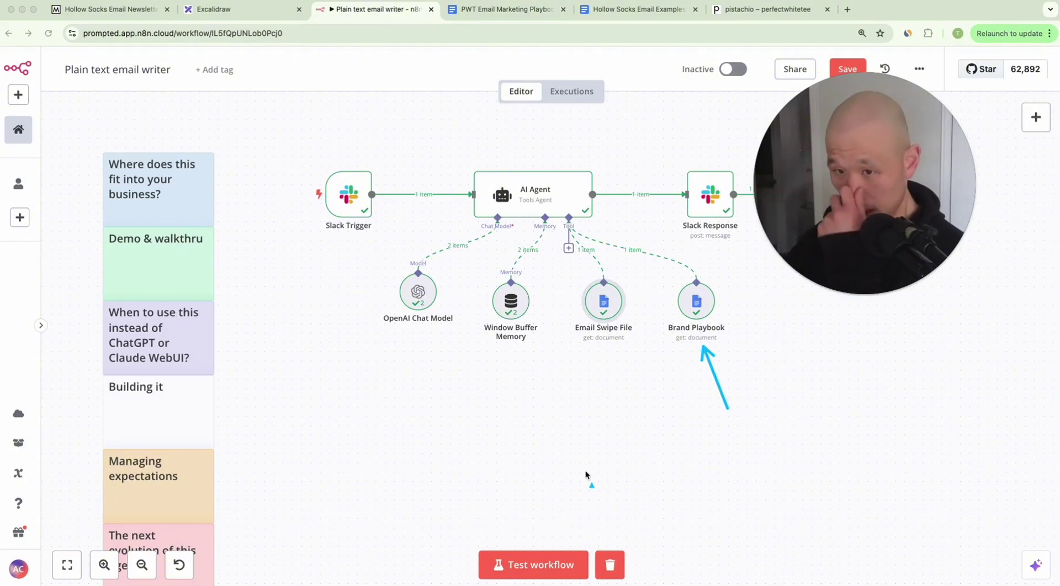
pyautogui.scroll(-2, 266, 386)
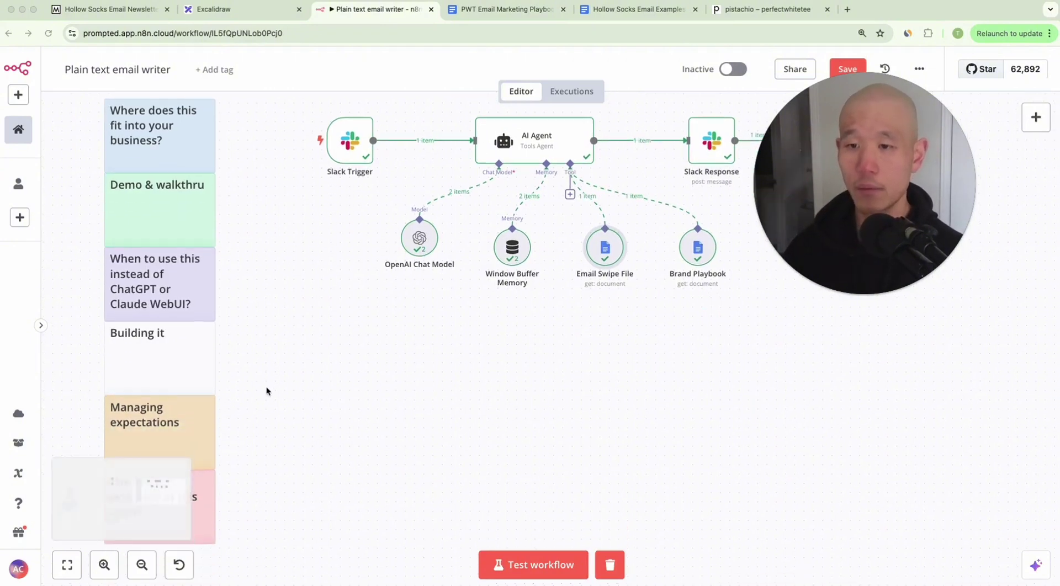
pyautogui.scroll(-3, 266, 386)
pyautogui.moveTo(346, 374); pyautogui.dragTo(243, 368)
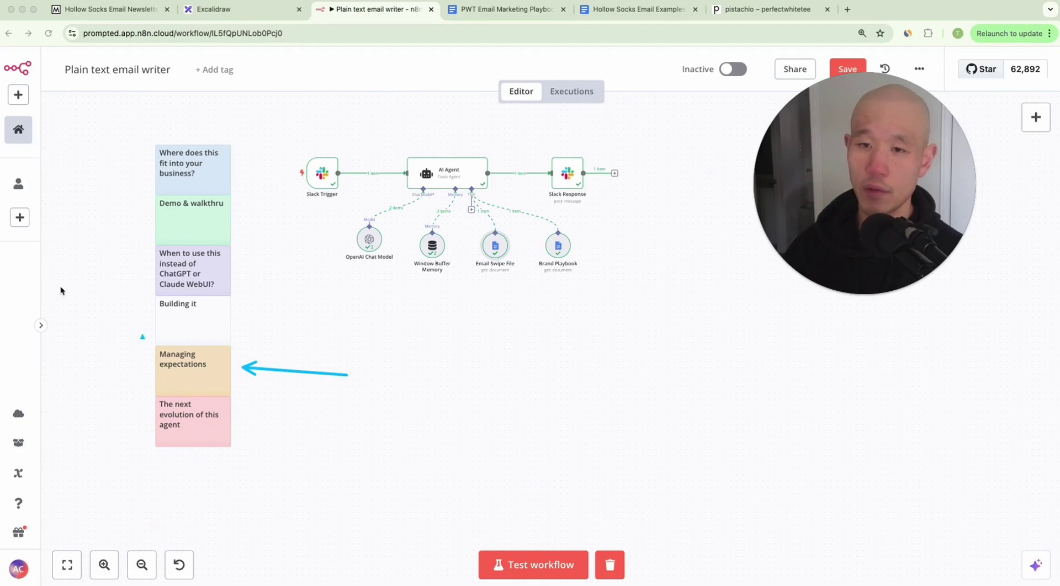
# Step: Switch to the Excalidraw board and place a copy of the green "#1 - friction" rectangle, without its label, below the existing row
pyautogui.click(506, 14)
pyautogui.click(243, 16)
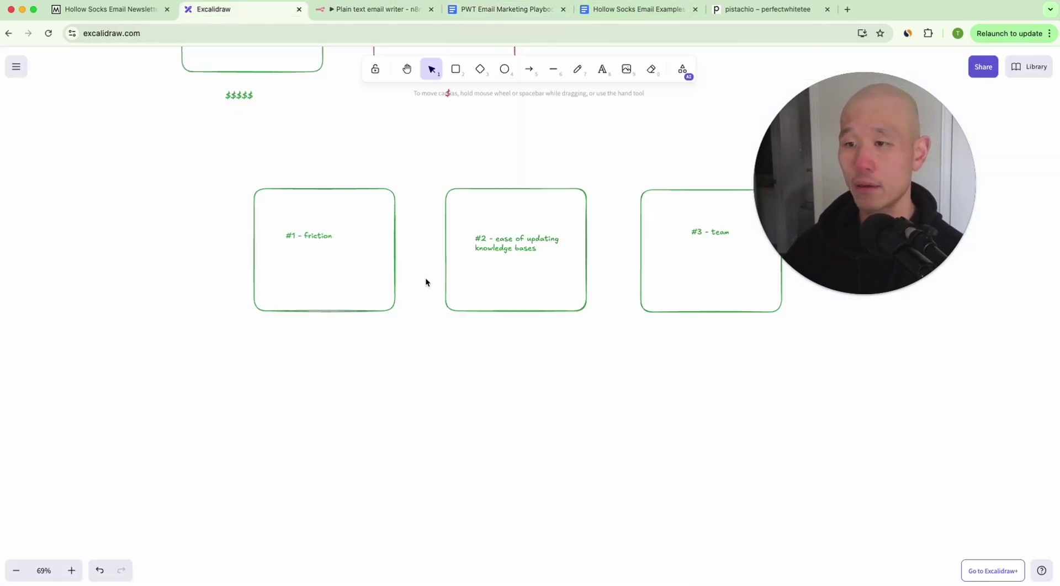
pyautogui.click(354, 205)
pyautogui.press('super+c')
pyautogui.press('super+v')
pyautogui.moveTo(355, 205); pyautogui.dragTo(350, 442)
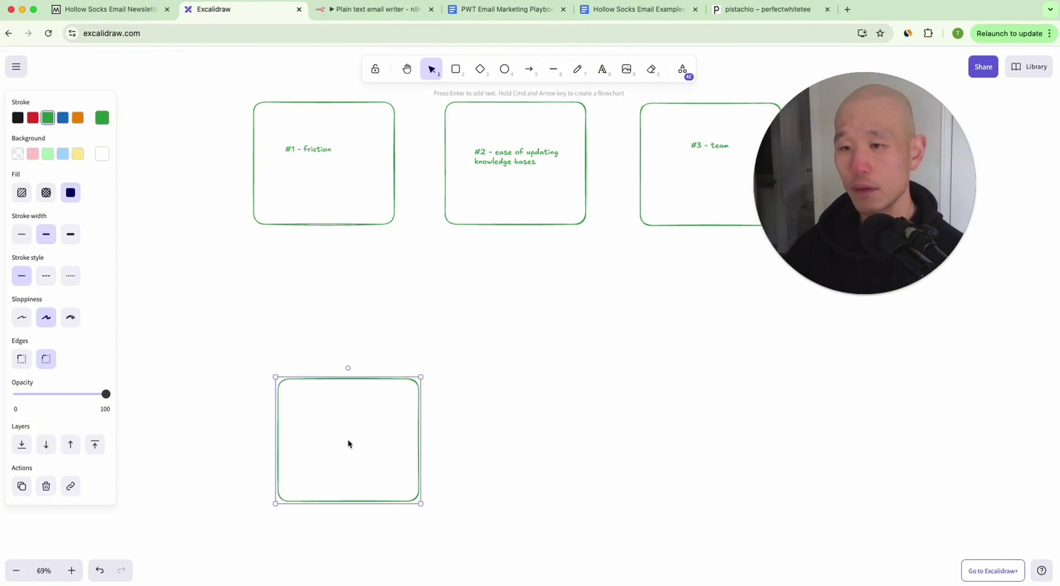
pyautogui.doubleClick(348, 440)
pyautogui.press('Escape')
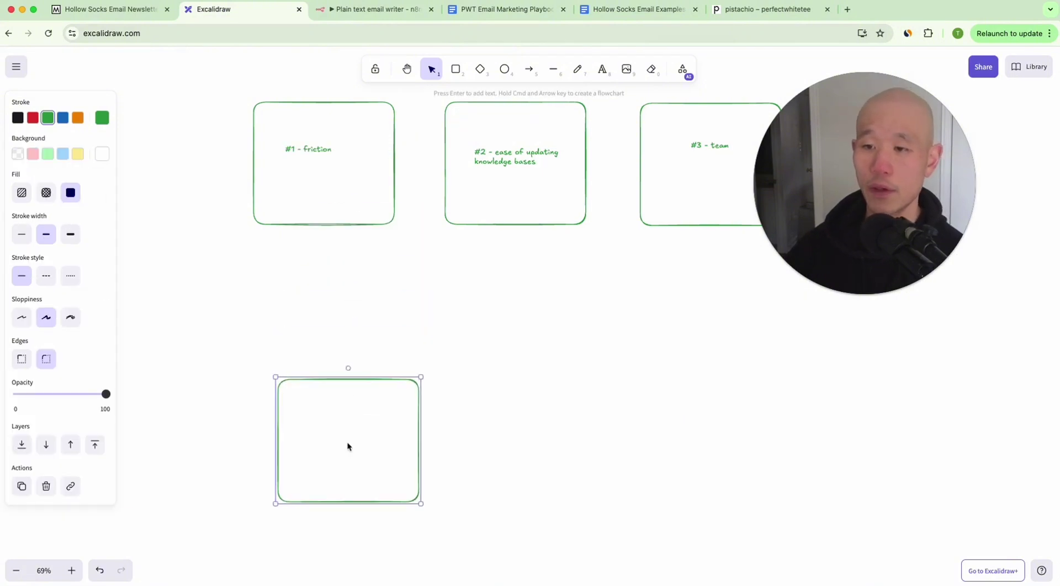
# Step: Add the text "best thing ever, does everythign for you" to the new green rectangle and shift the rectangle to centre it around the text
pyautogui.press('Return')
pyautogui.write('best thing ever')
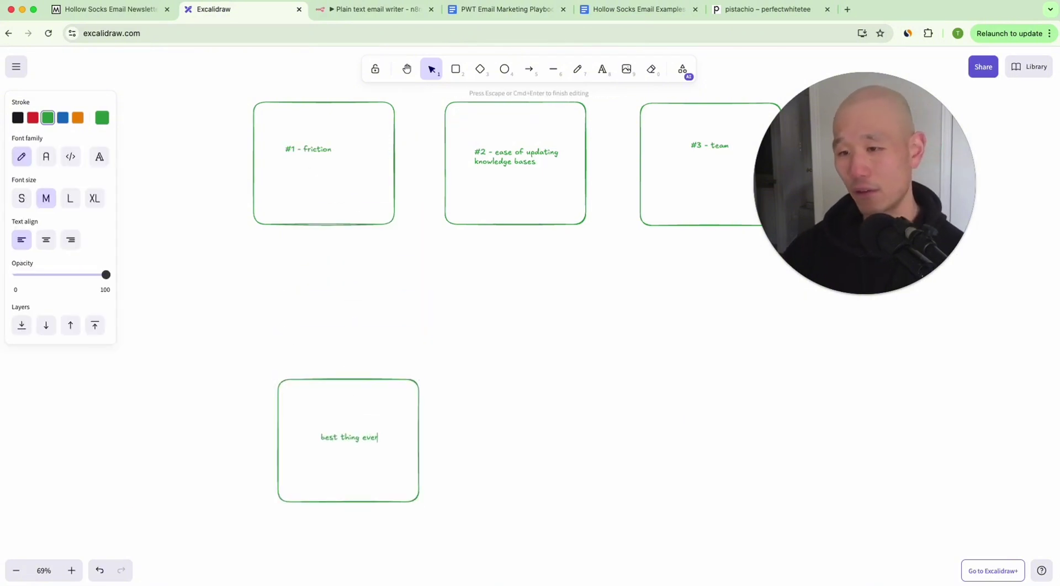
pyautogui.write(', does everythign for you')
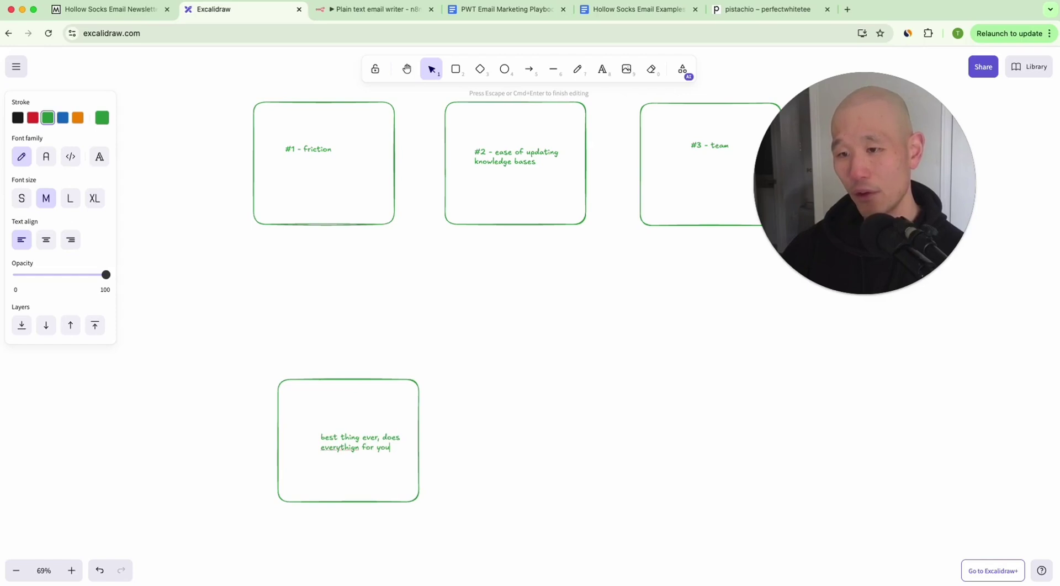
pyautogui.press('Escape')
pyautogui.moveTo(387, 434); pyautogui.dragTo(403, 460)
pyautogui.click(571, 448)
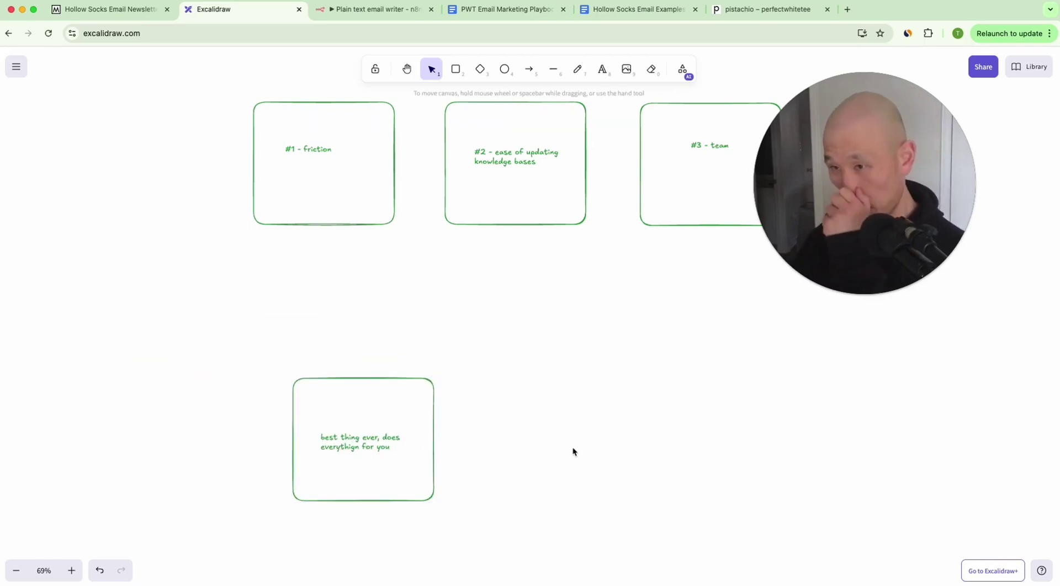
# Step: Place a copy of the "best thing ever" rectangle, without its text, to the right at the same level and give it a red stroke
pyautogui.scroll(-3, 469, 354)
pyautogui.click(337, 239)
pyautogui.click(32, 118)
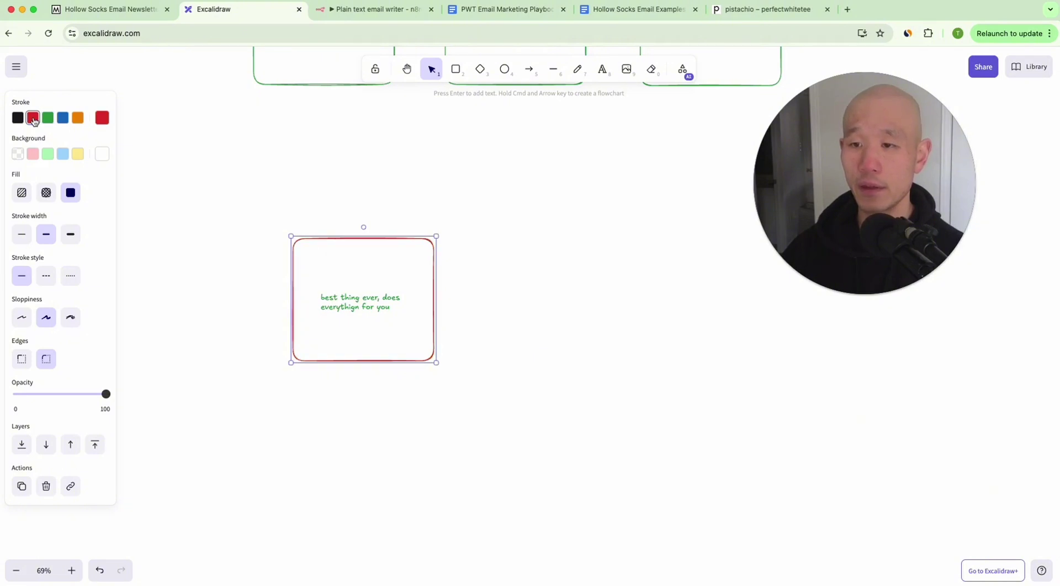
pyautogui.press('super+z')
pyautogui.press('super+c')
pyautogui.press('super+v')
pyautogui.moveTo(376, 251)
pyautogui.mouseDown()
pyautogui.moveTo(315, 282)
pyautogui.moveTo(715, 287)
pyautogui.moveTo(707, 293)
pyautogui.mouseUp()
pyautogui.click(33, 117)
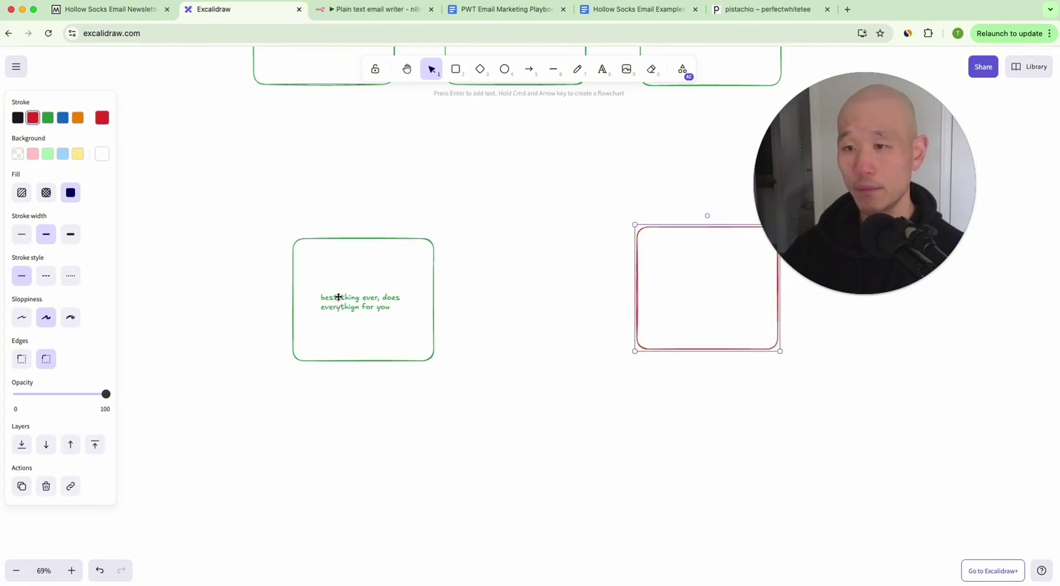
# Step: Copy the "best thing ever" text into the red rectangle and colour the copy red
pyautogui.click(339, 297)
pyautogui.press('super+c')
pyautogui.press('super+v')
pyautogui.moveTo(339, 298); pyautogui.dragTo(707, 305)
pyautogui.click(32, 118)
# Step: Replace the red text with "don't bother, wait until final form (or better)" broken over three lines
pyautogui.doubleClick(687, 289)
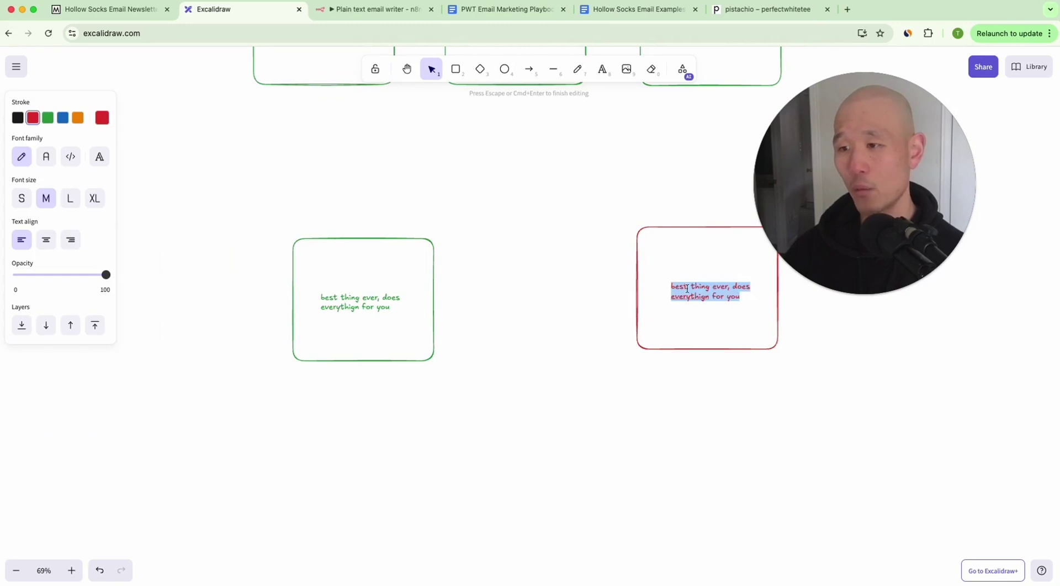
pyautogui.write('wait until')
pyautogui.press('super+a')
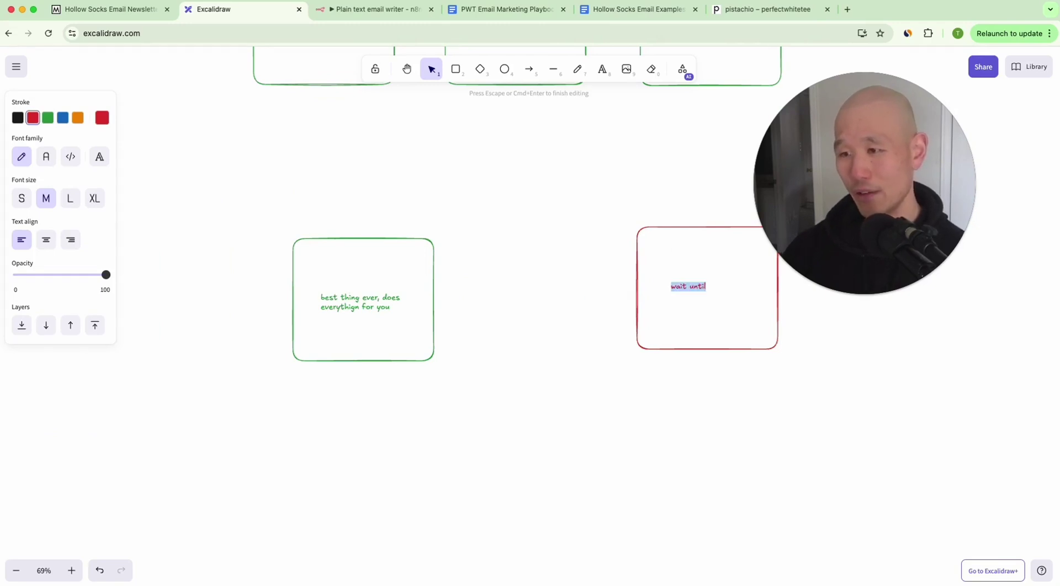
pyautogui.write("don't bother,")
pyautogui.press('Return')
pyautogui.write('wait until')
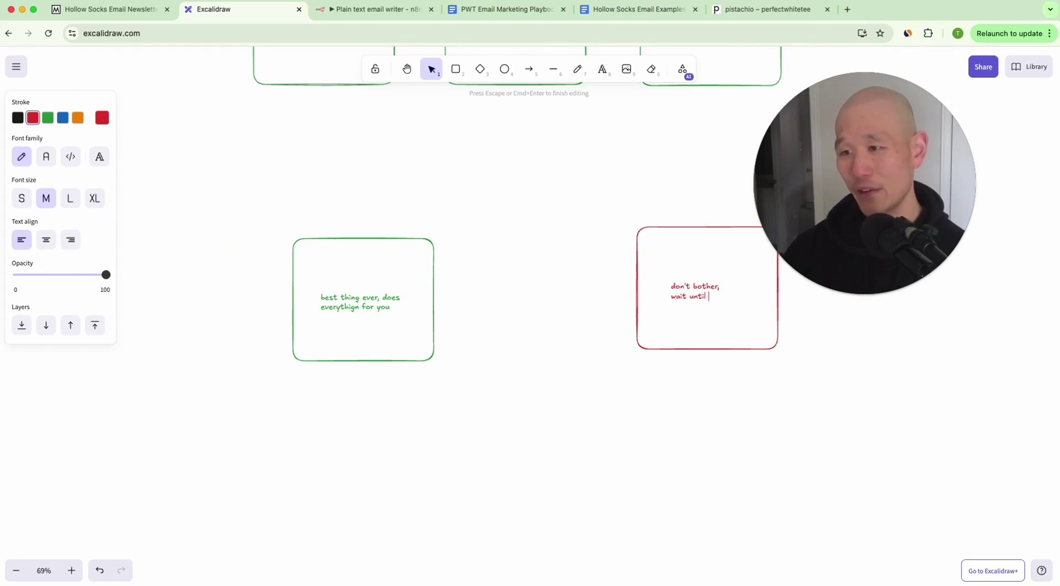
pyautogui.write(' final form (or bet')
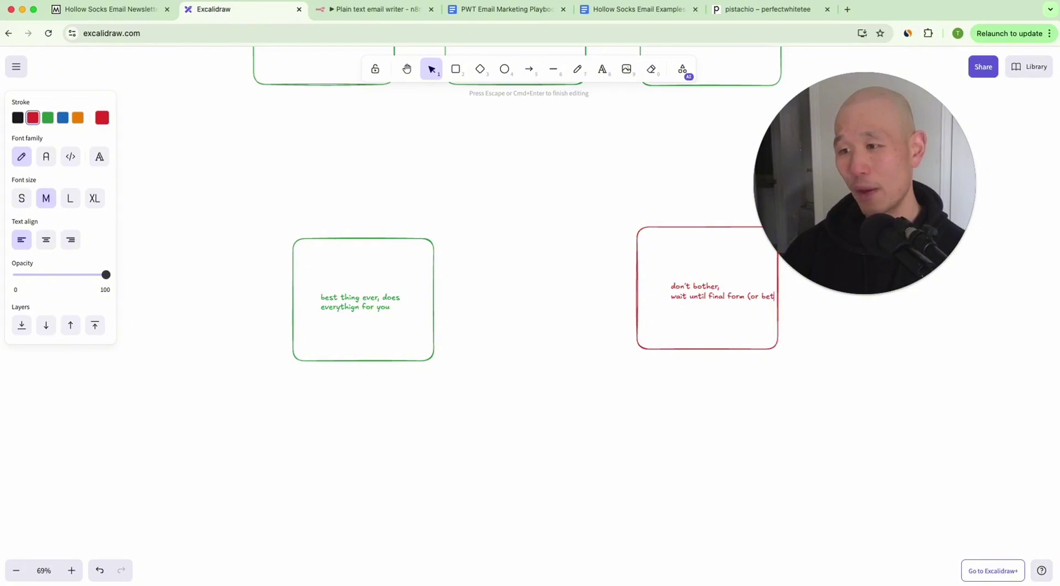
pyautogui.write('ter)')
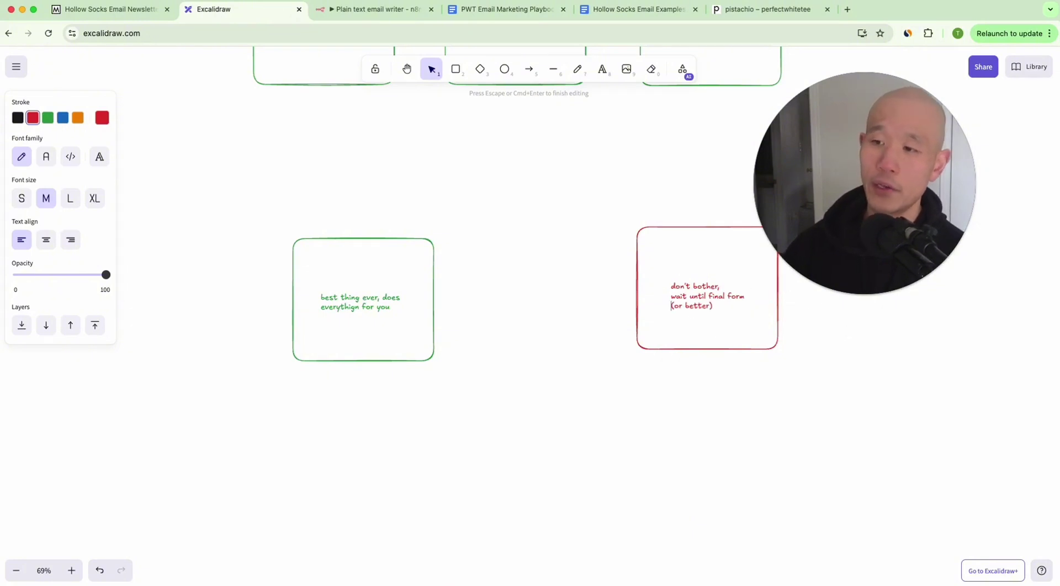
pyautogui.click(767, 402)
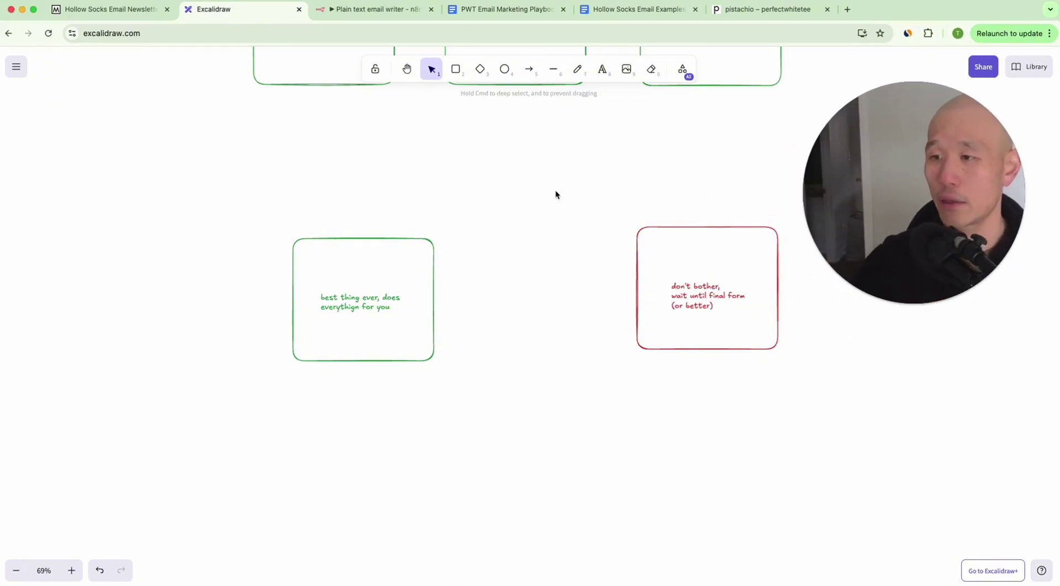
# Step: Move the red rectangle closer to the green one, enlarge its "don't bother" text and place it inside the rectangle
pyautogui.moveTo(556, 194); pyautogui.dragTo(717, 409)
pyautogui.click(698, 258)
pyautogui.moveTo(697, 258); pyautogui.dragTo(588, 261)
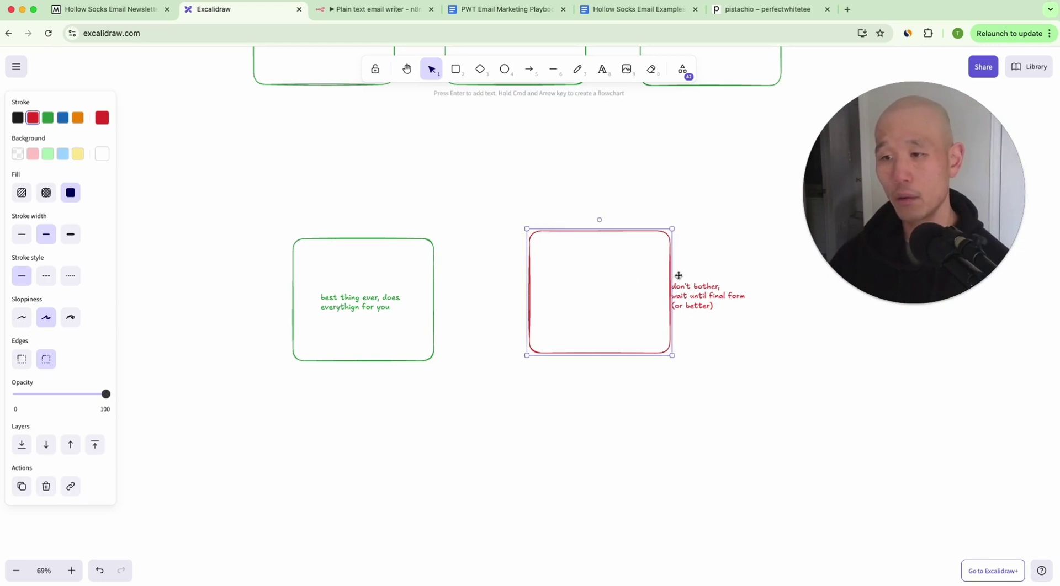
pyautogui.click(703, 284)
pyautogui.moveTo(703, 283); pyautogui.dragTo(605, 276)
pyautogui.moveTo(677, 291); pyautogui.dragTo(548, 290)
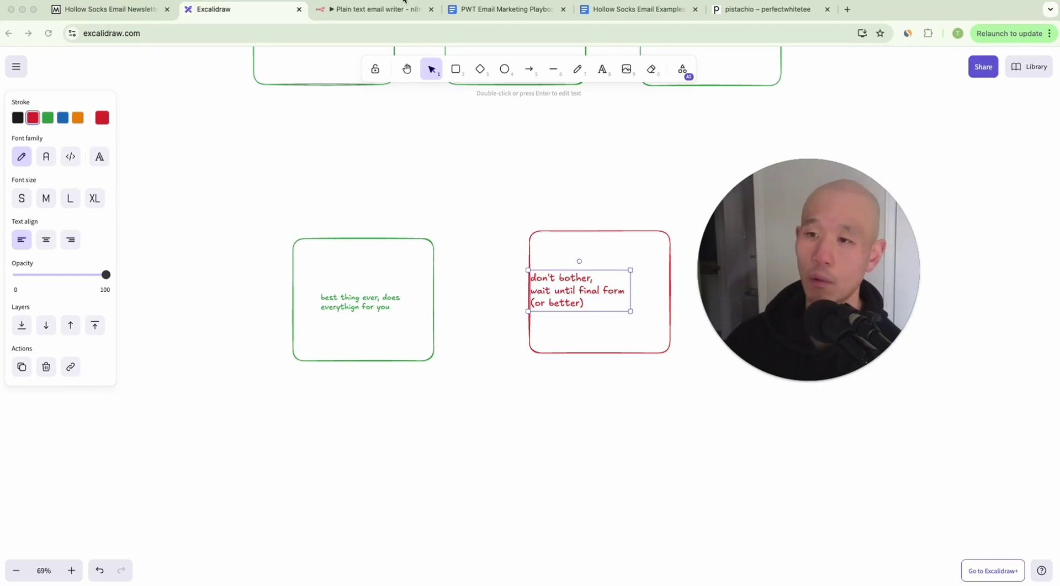
# Step: Switch to the n8n workflow, draw three downward arrows below the nodes and one pointing at Email Swipe File, and clear the arrows
pyautogui.click(391, 10)
pyautogui.scroll(5, 396, 234)
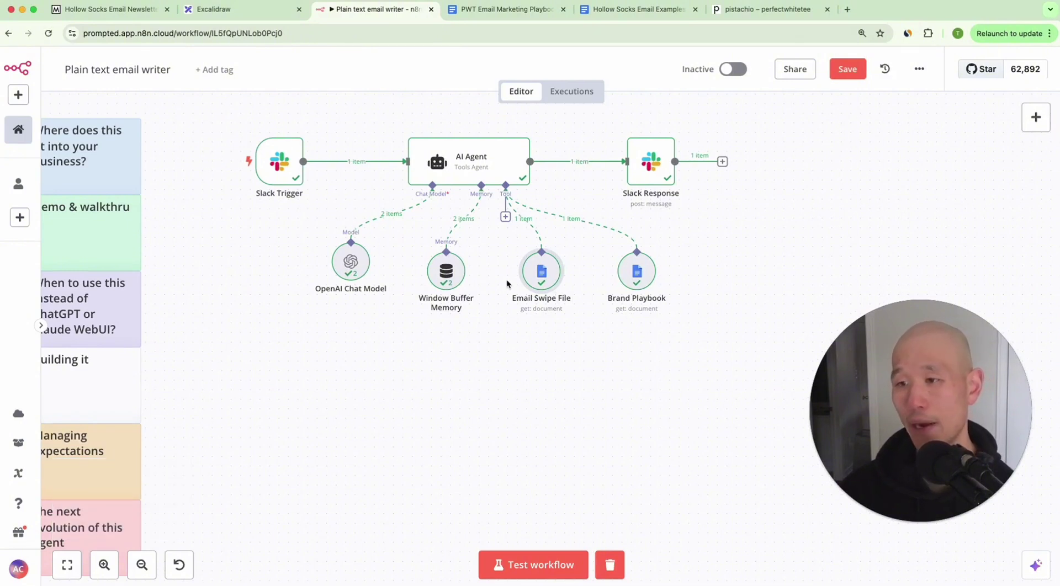
pyautogui.hscroll(-2, 507, 282)
pyautogui.scroll(1, 506, 282)
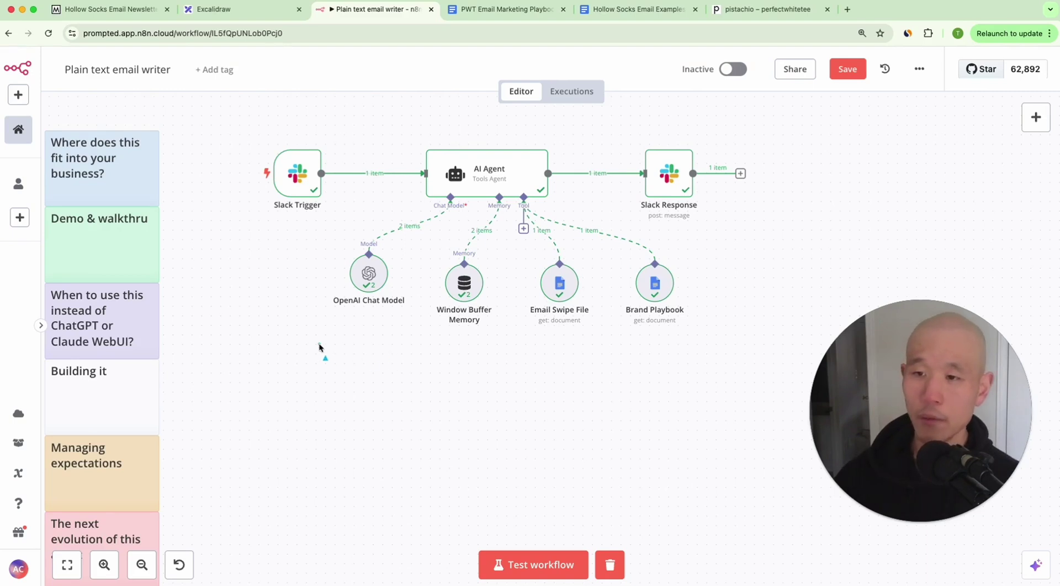
pyautogui.moveTo(320, 343); pyautogui.dragTo(326, 486)
pyautogui.moveTo(640, 343); pyautogui.dragTo(646, 470)
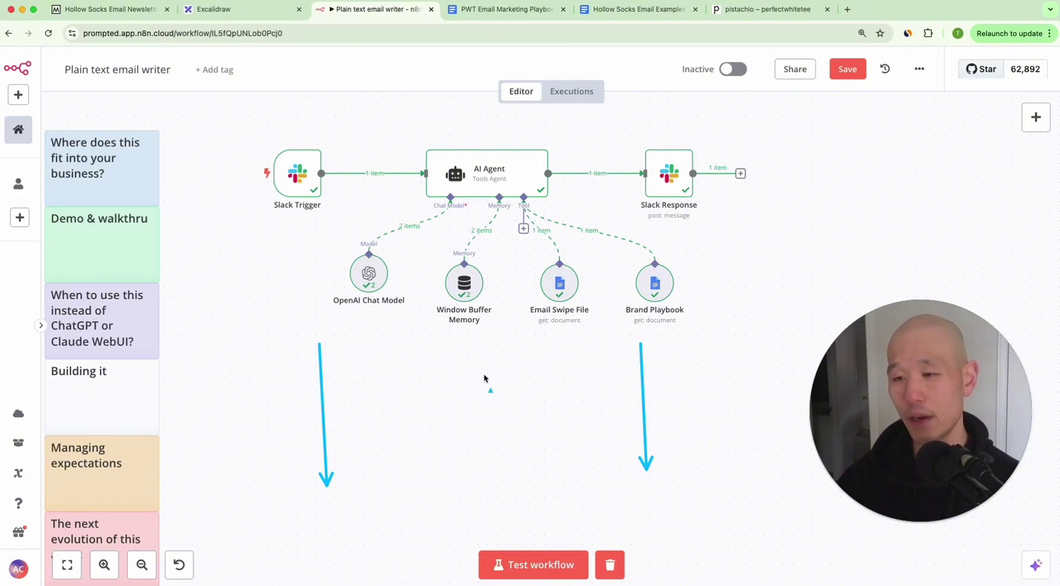
pyautogui.moveTo(474, 346); pyautogui.dragTo(482, 507)
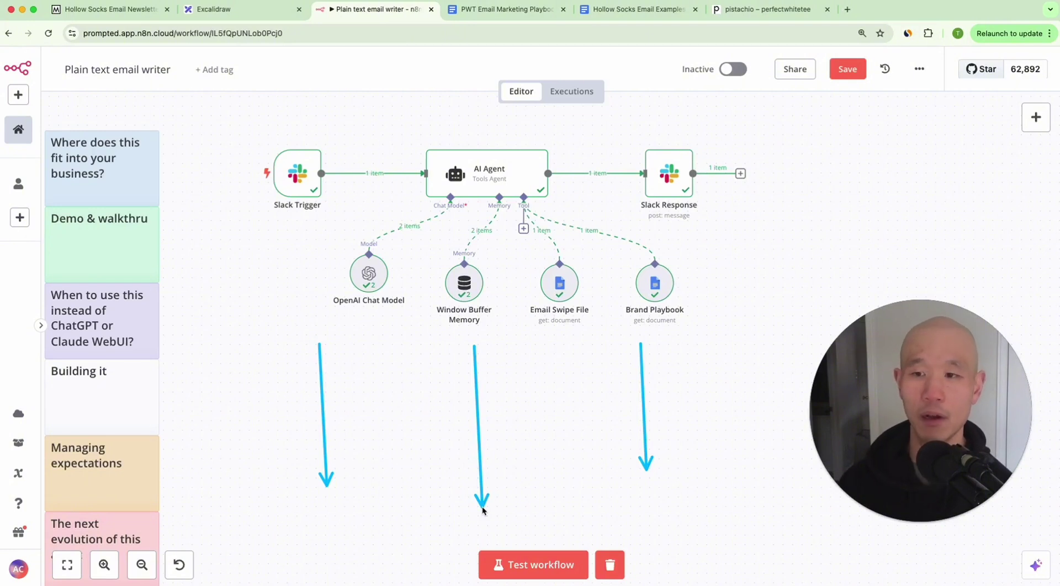
pyautogui.click(607, 419)
pyautogui.moveTo(570, 421); pyautogui.dragTo(557, 326)
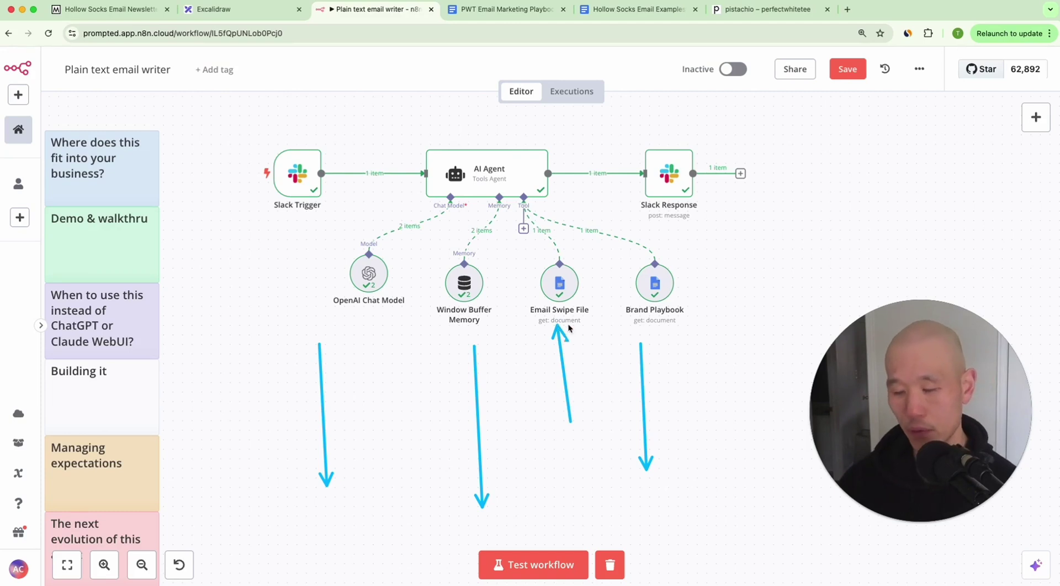
pyautogui.press('Escape')
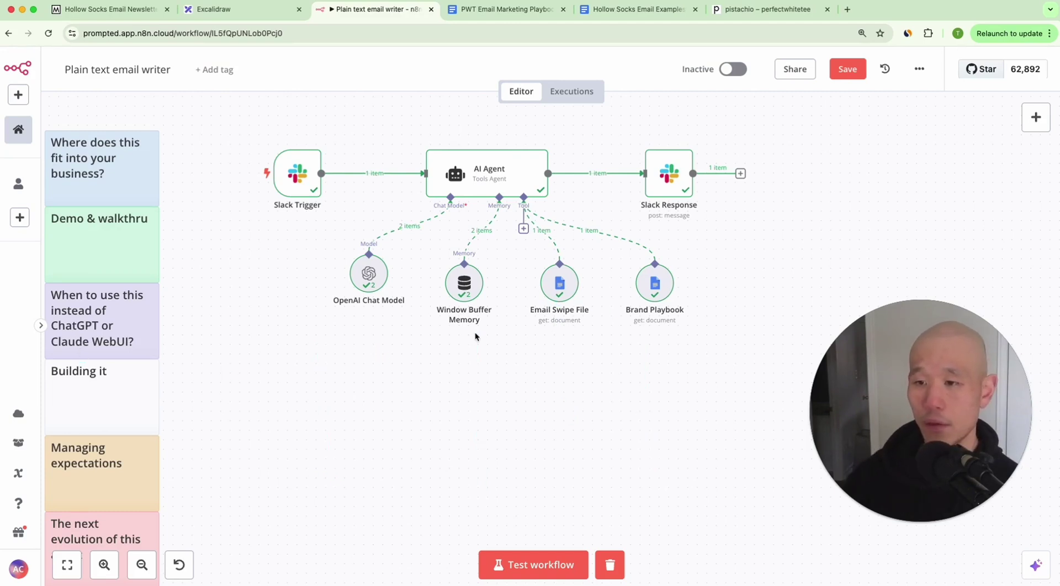
# Step: Mark "The next evolution of this agent" note with an arrow and return to a closer view of the workflow nodes
pyautogui.scroll(-5, 324, 427)
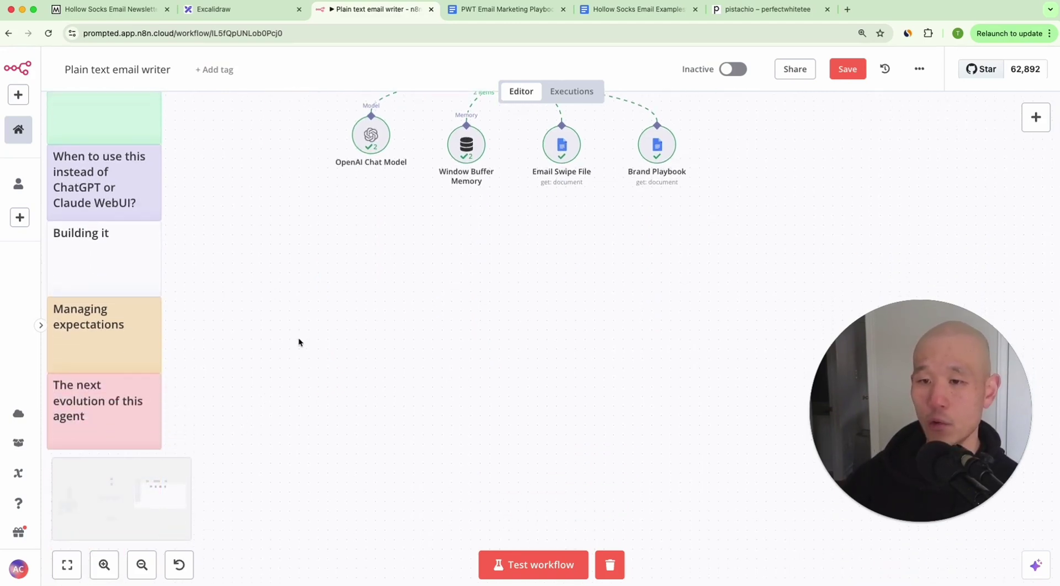
pyautogui.moveTo(191, 418); pyautogui.dragTo(293, 363)
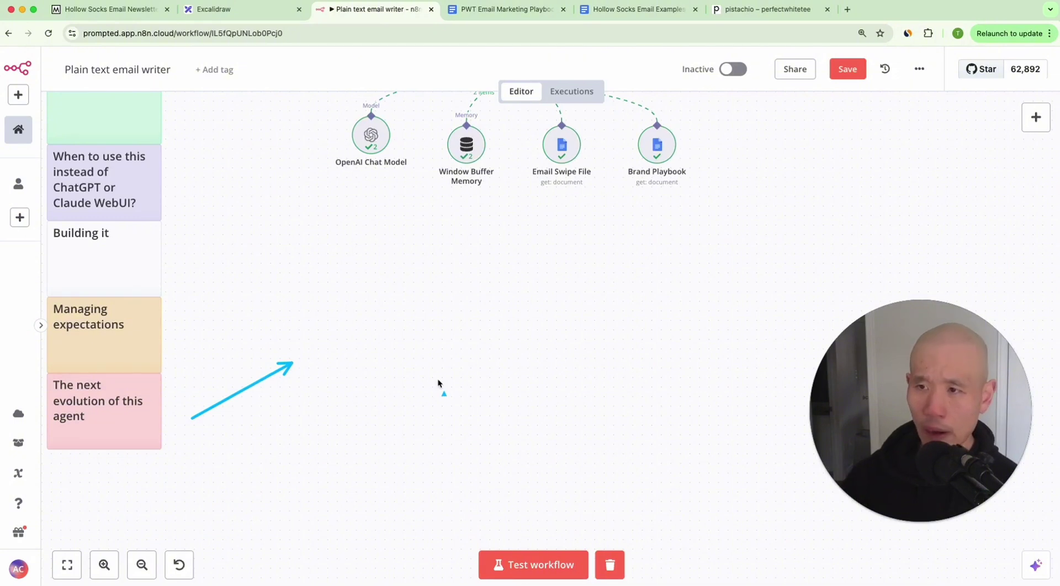
pyautogui.scroll(3, 437, 381)
pyautogui.scroll(3, 438, 381)
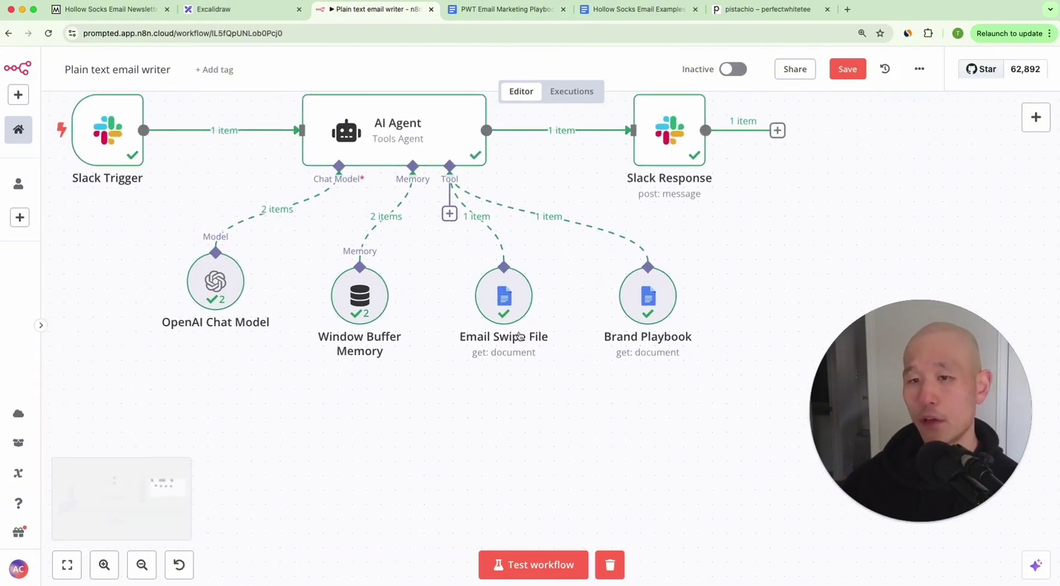
# Step: Move the Slack Response node far to the right of the AI Agent and bring it back closer
pyautogui.scroll(1, 520, 337)
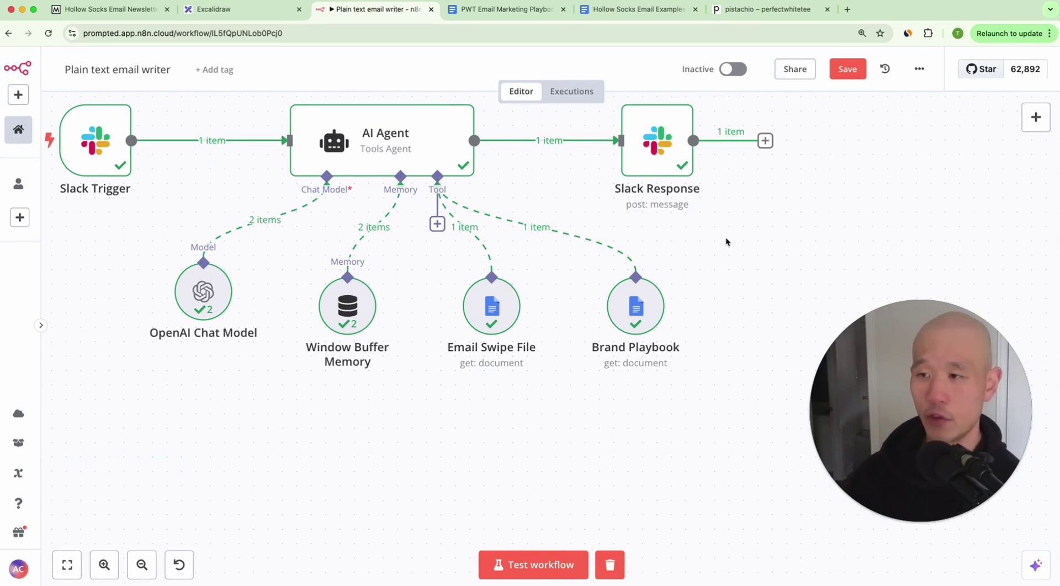
pyautogui.moveTo(665, 142); pyautogui.dragTo(928, 142)
pyautogui.hscroll(3, 624, 178)
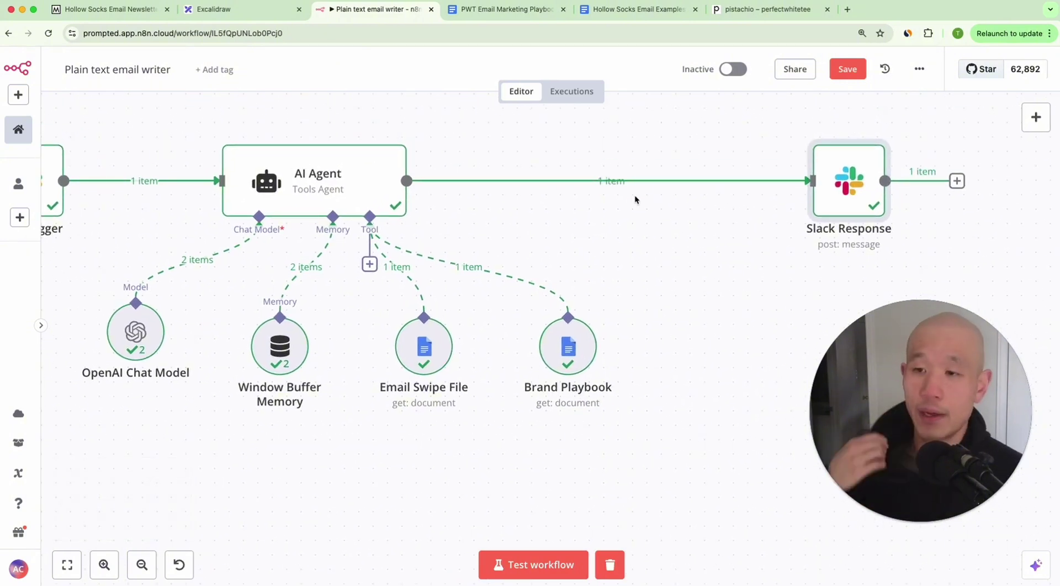
pyautogui.moveTo(865, 185); pyautogui.dragTo(647, 181)
pyautogui.hscroll(5, 766, 207)
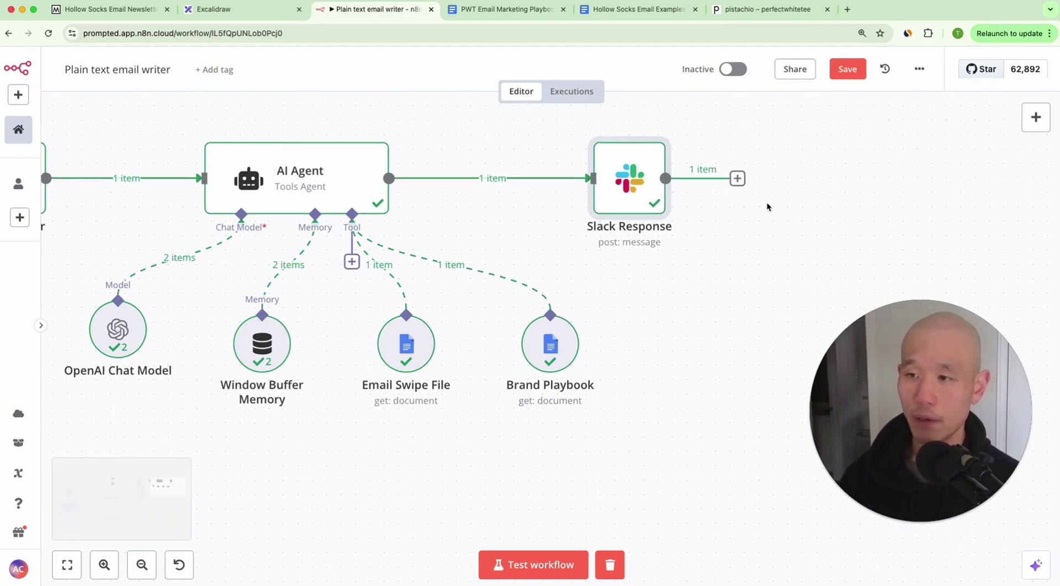
# Step: Draw seven arrows around the Slack Response node pointing towards it and clear them
pyautogui.scroll(1, 767, 207)
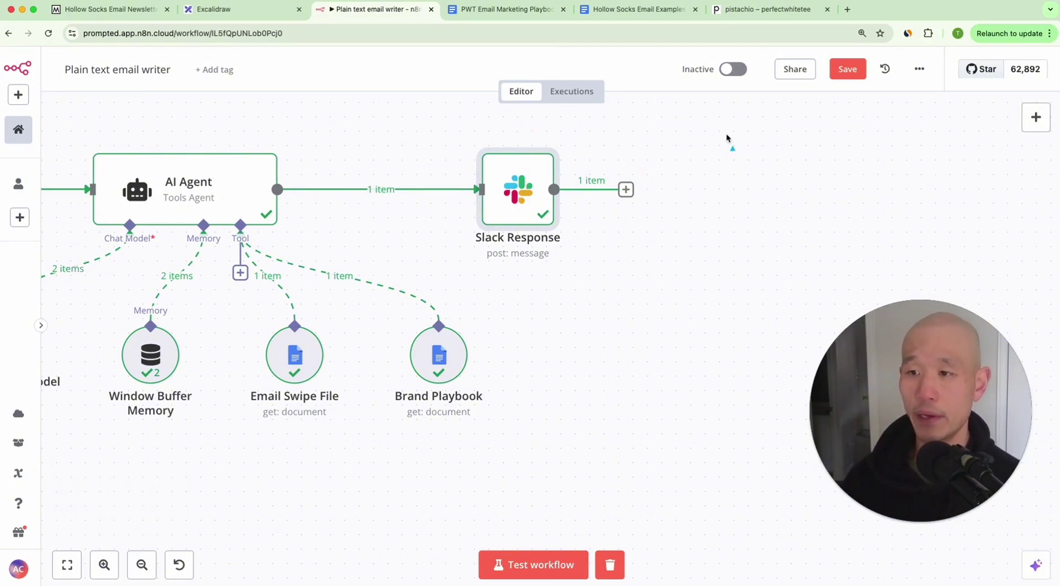
pyautogui.moveTo(727, 134); pyautogui.dragTo(589, 175)
pyautogui.moveTo(722, 241); pyautogui.dragTo(613, 211)
pyautogui.moveTo(677, 299); pyautogui.dragTo(591, 228)
pyautogui.moveTo(631, 361); pyautogui.dragTo(590, 269)
pyautogui.moveTo(592, 373); pyautogui.dragTo(574, 285)
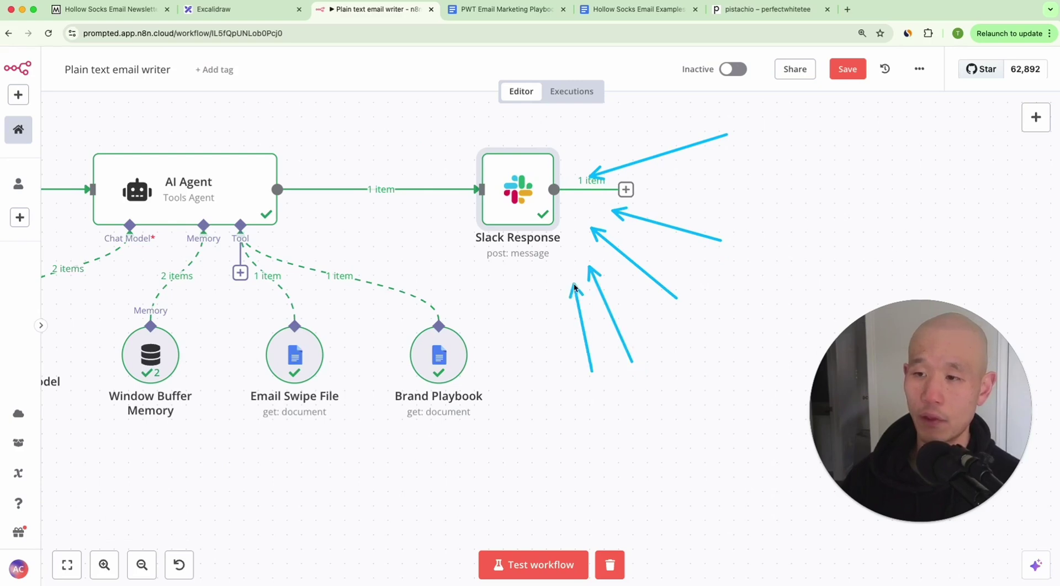
pyautogui.moveTo(544, 351); pyautogui.dragTo(543, 286)
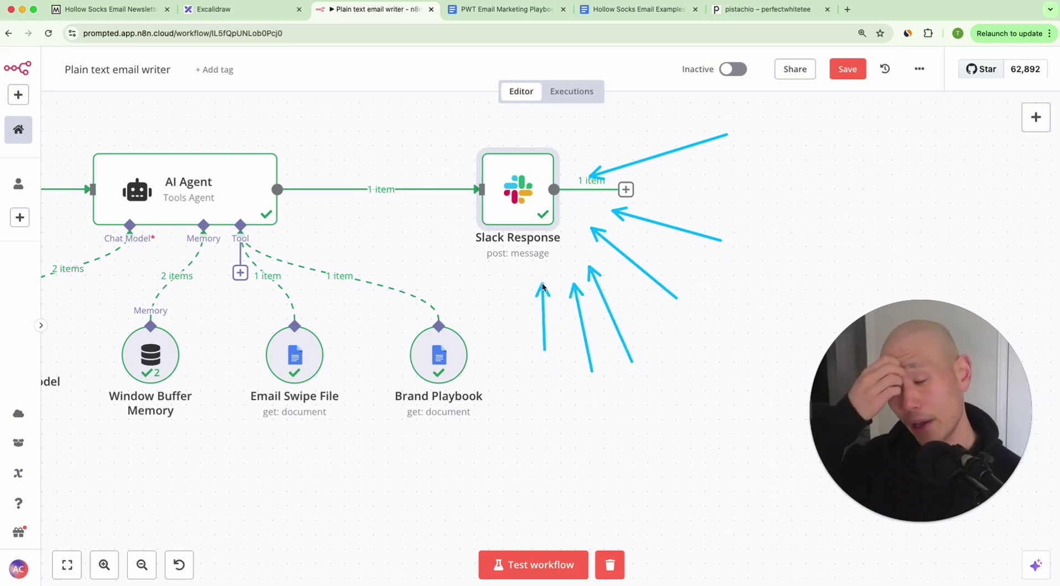
pyautogui.moveTo(489, 329); pyautogui.dragTo(490, 275)
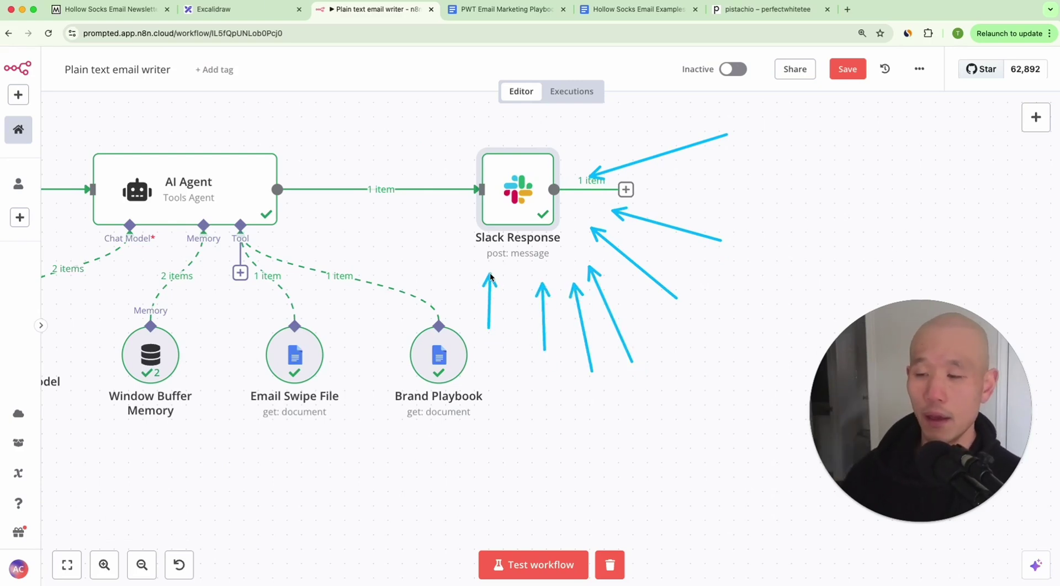
pyautogui.press('Escape')
# Step: Point out the empty canvas beyond Slack Response with rightward arrows, clearing each one, and return to the tool nodes
pyautogui.hscroll(5, 637, 173)
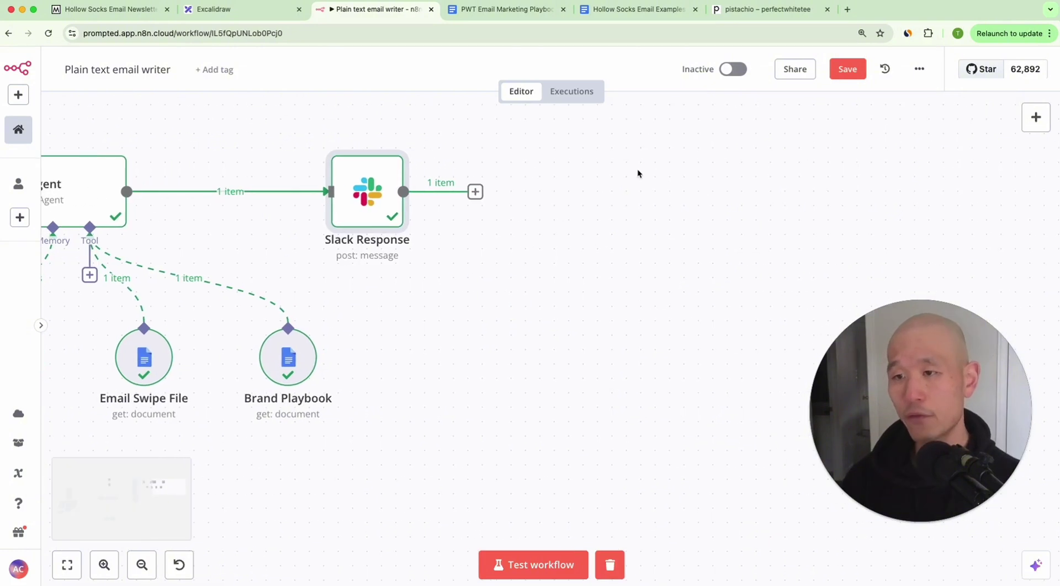
pyautogui.moveTo(687, 200); pyautogui.dragTo(837, 208)
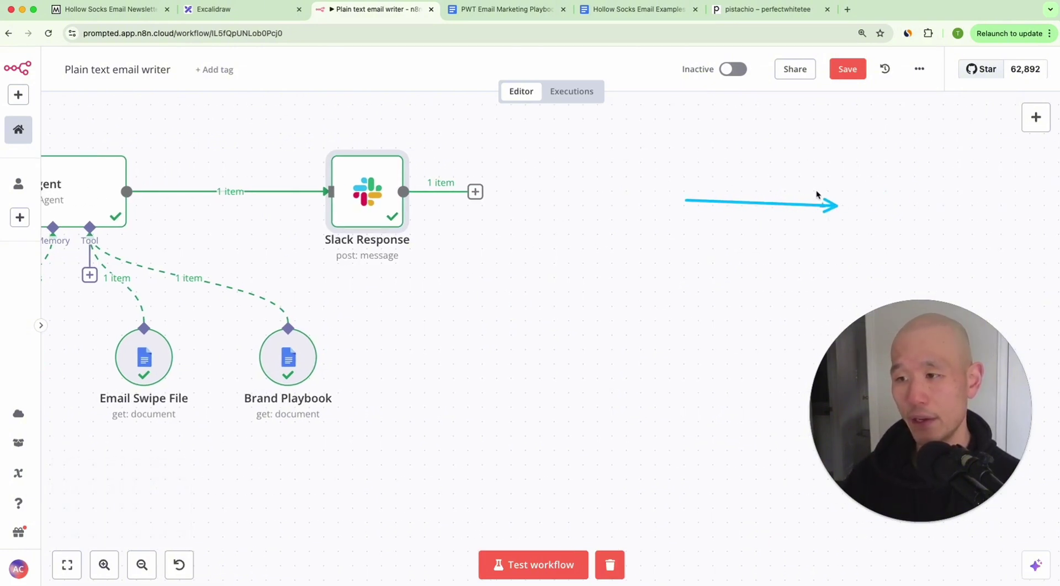
pyautogui.press('Escape')
pyautogui.hscroll(4, 816, 190)
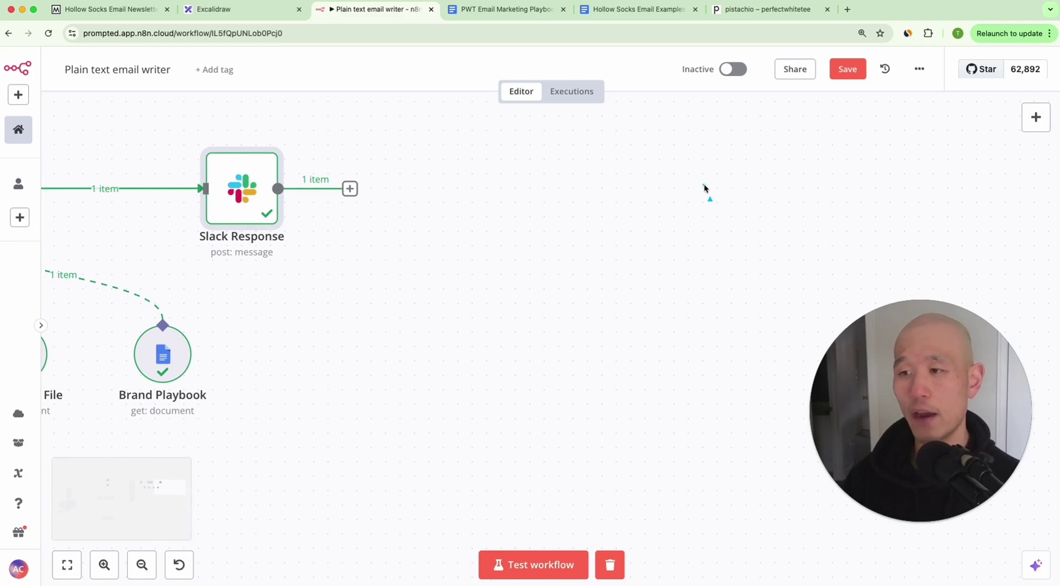
pyautogui.moveTo(704, 184); pyautogui.dragTo(895, 186)
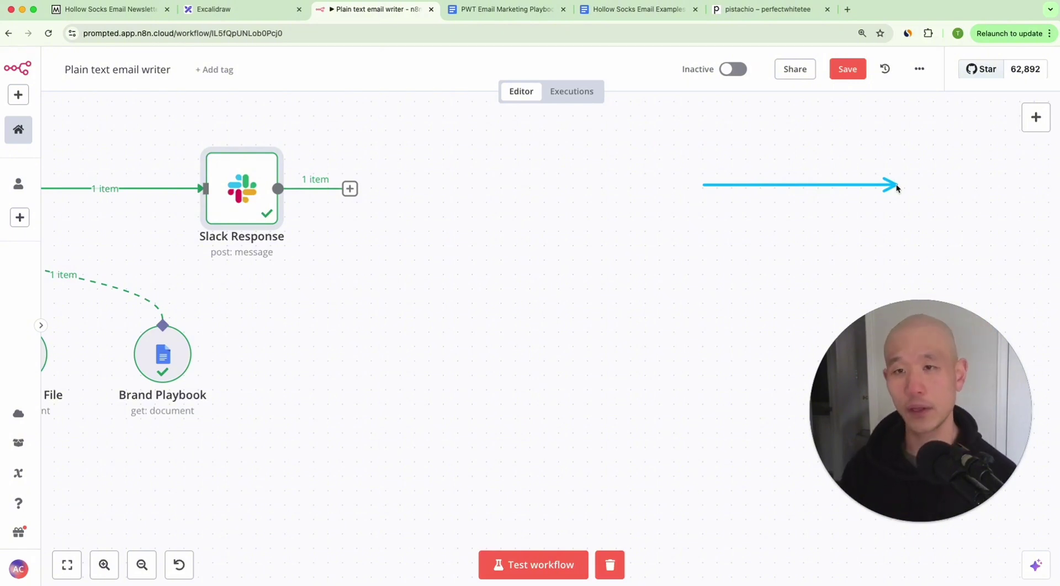
pyautogui.press('Escape')
pyautogui.scroll(-5, 490, 266)
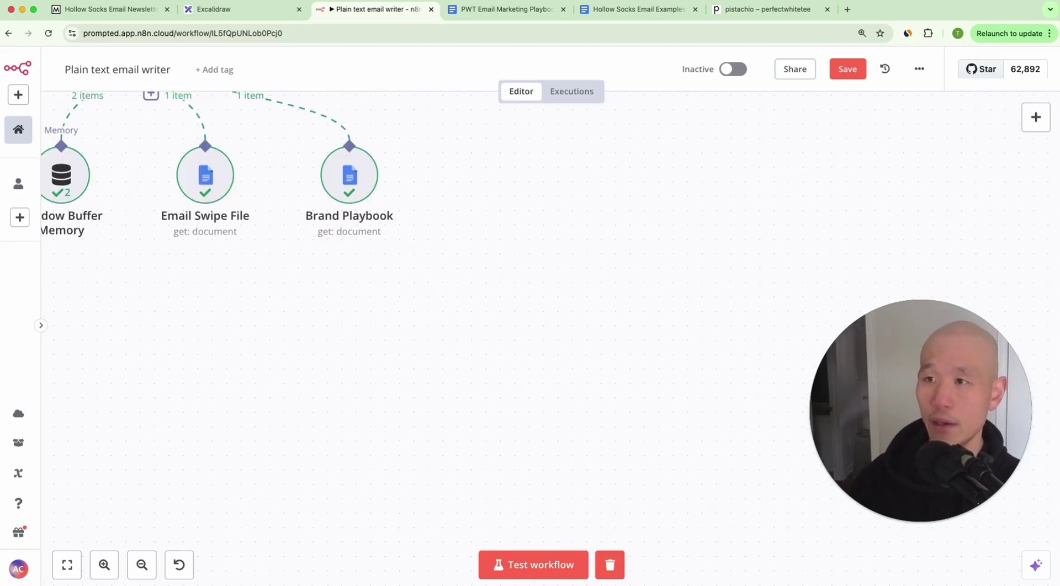
pyautogui.moveTo(408, 165); pyautogui.dragTo(605, 357)
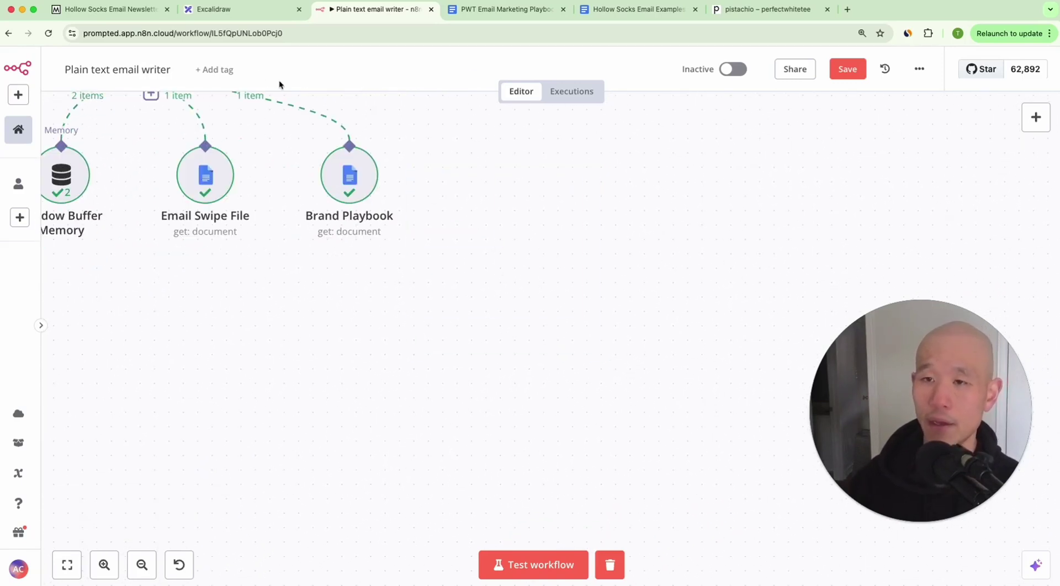
# Step: Switch to the Hollow Socks emails page on Milled and mark the image-based emails of Feb 21, 22, 23, 19 and 10 with arrows
pyautogui.click(143, 13)
pyautogui.moveTo(387, 105); pyautogui.dragTo(397, 188)
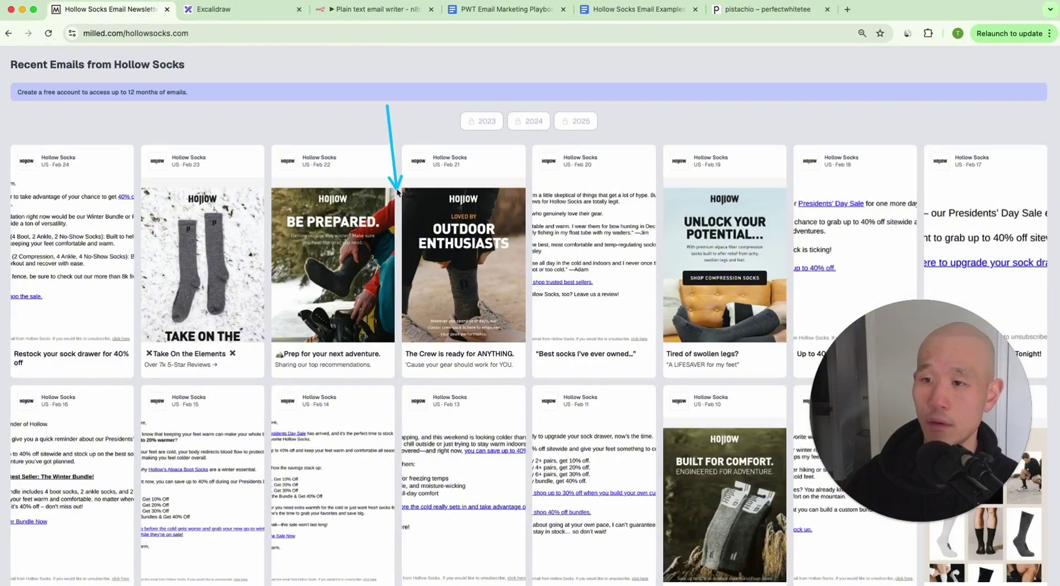
pyautogui.moveTo(304, 109); pyautogui.dragTo(305, 211)
pyautogui.moveTo(239, 124); pyautogui.dragTo(239, 189)
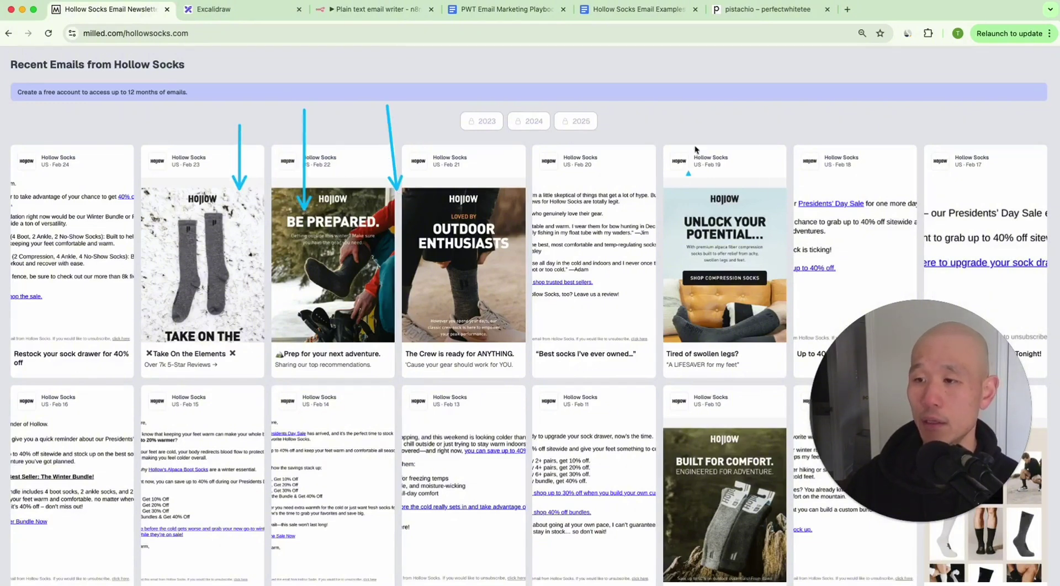
pyautogui.moveTo(763, 106); pyautogui.dragTo(763, 236)
pyautogui.moveTo(605, 393); pyautogui.dragTo(665, 434)
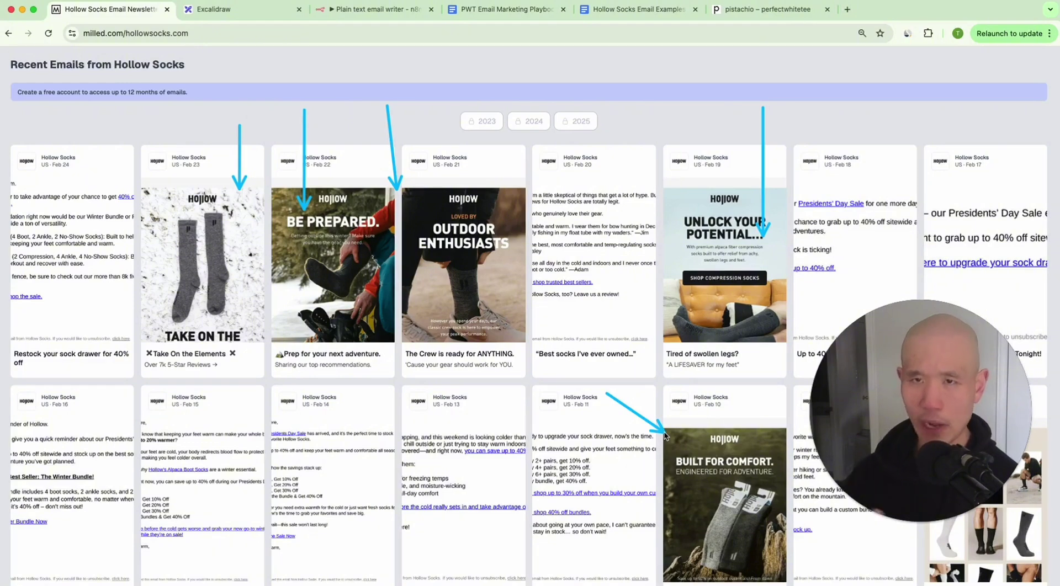
# Step: Point arrows at the older image-based emails, from "Tales from the Trail" back to the Feb 5 "Tougher Than Cold Temps" one, and clear the arrows
pyautogui.scroll(-10, 502, 330)
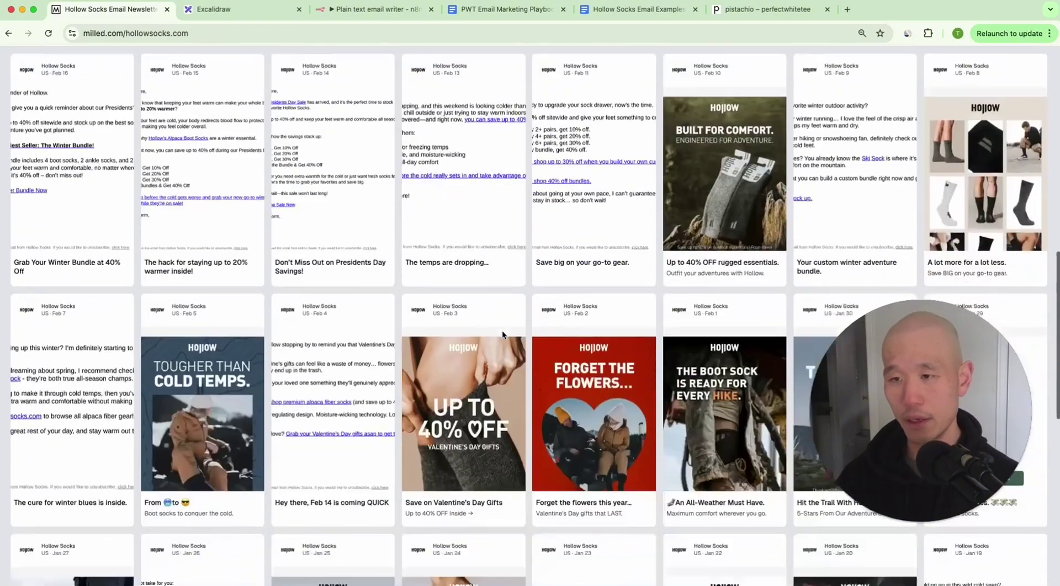
pyautogui.moveTo(399, 286); pyautogui.dragTo(430, 205)
pyautogui.moveTo(591, 372); pyautogui.dragTo(590, 202)
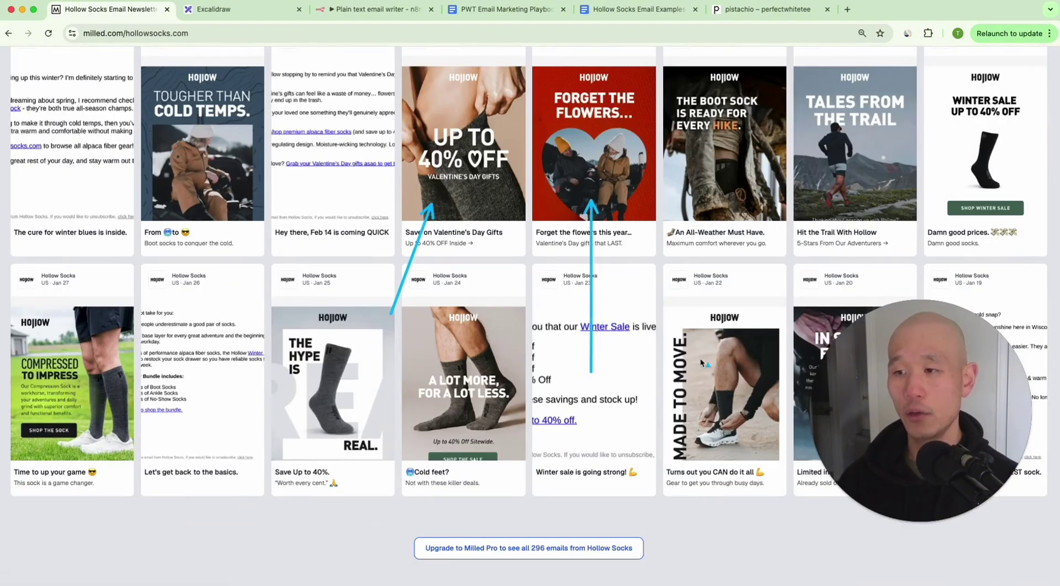
pyautogui.moveTo(699, 380); pyautogui.dragTo(699, 227)
pyautogui.moveTo(958, 274); pyautogui.dragTo(906, 196)
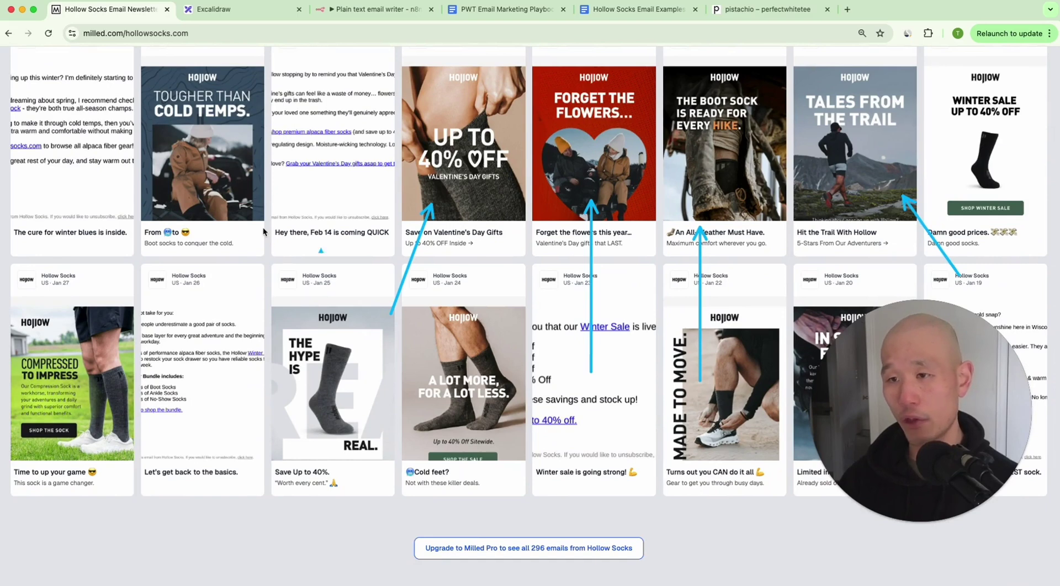
pyautogui.moveTo(256, 338); pyautogui.dragTo(258, 184)
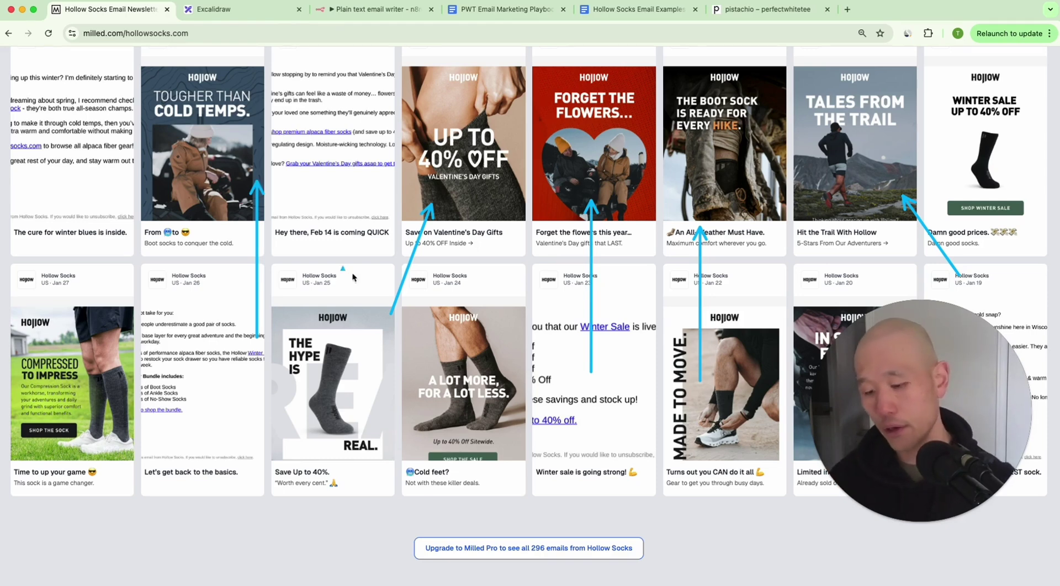
pyautogui.press('Escape')
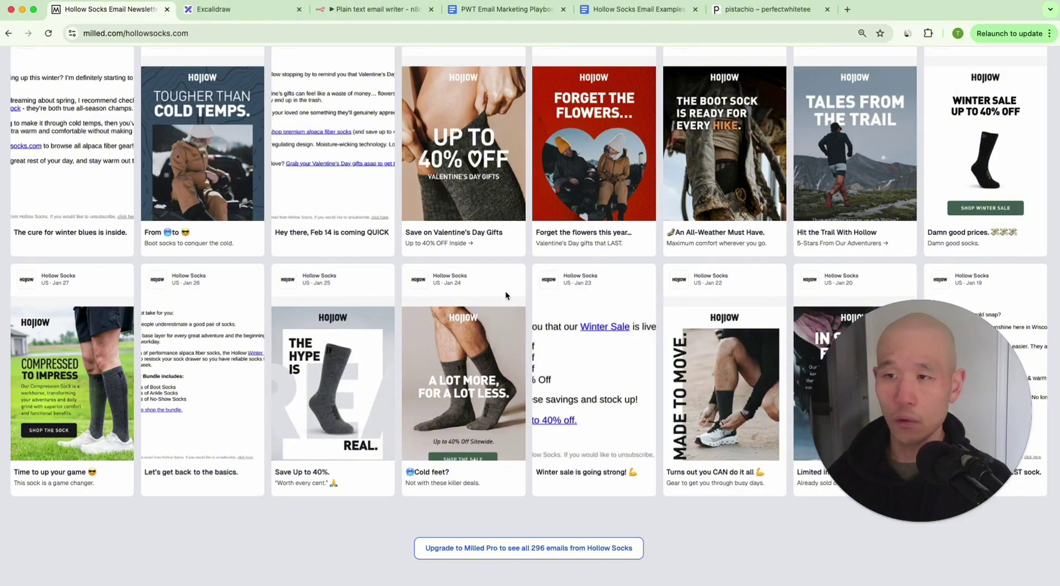
pyautogui.scroll(6, 505, 290)
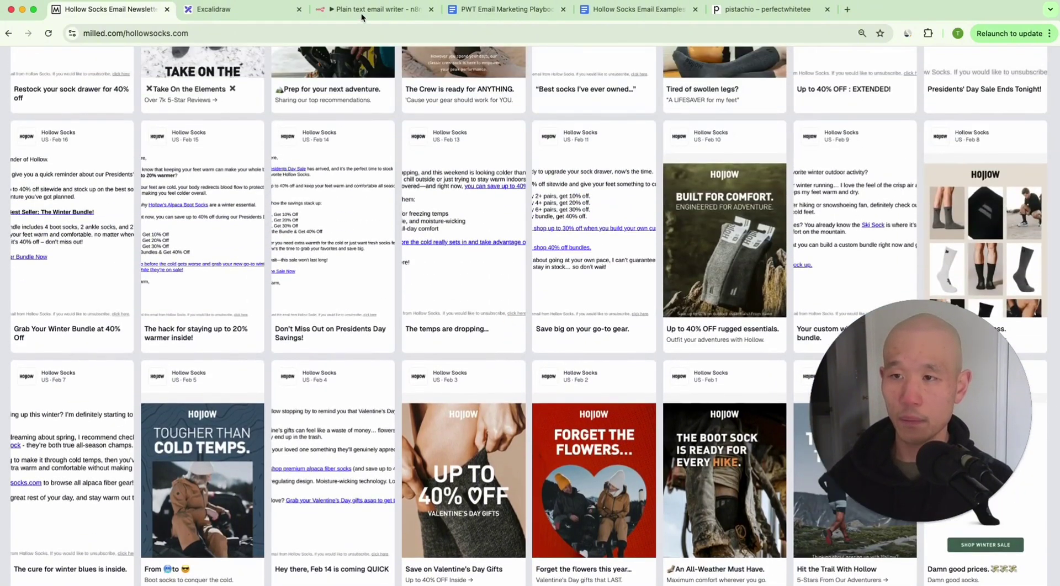
# Step: Return to the Plain text email writer workflow in n8n and review its whole layout, ending on a closer view from Slack Trigger to Slack Response
pyautogui.click(361, 13)
pyautogui.scroll(5, 393, 196)
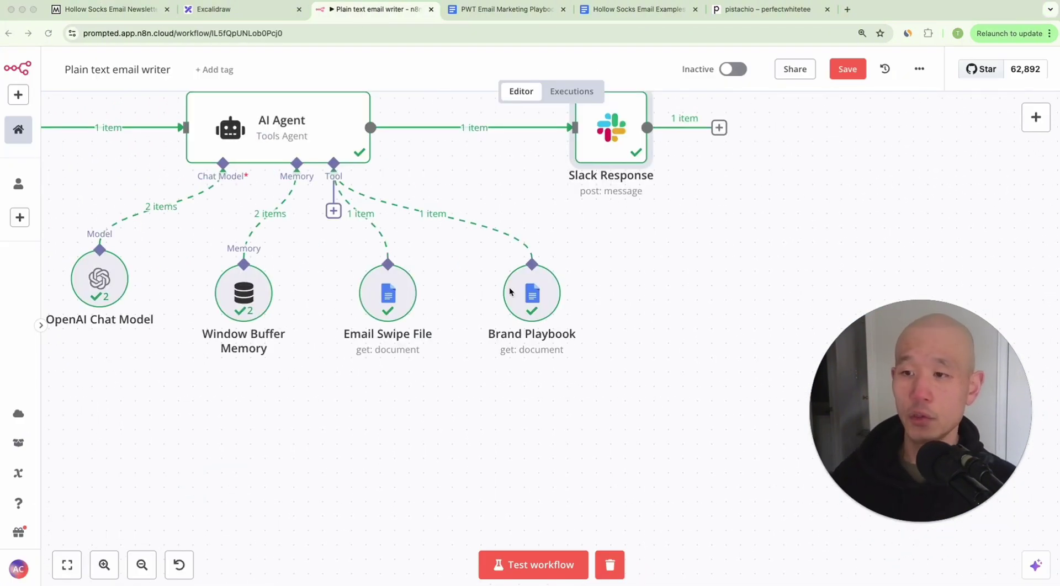
pyautogui.scroll(-3, 496, 417)
pyautogui.scroll(-2, 495, 419)
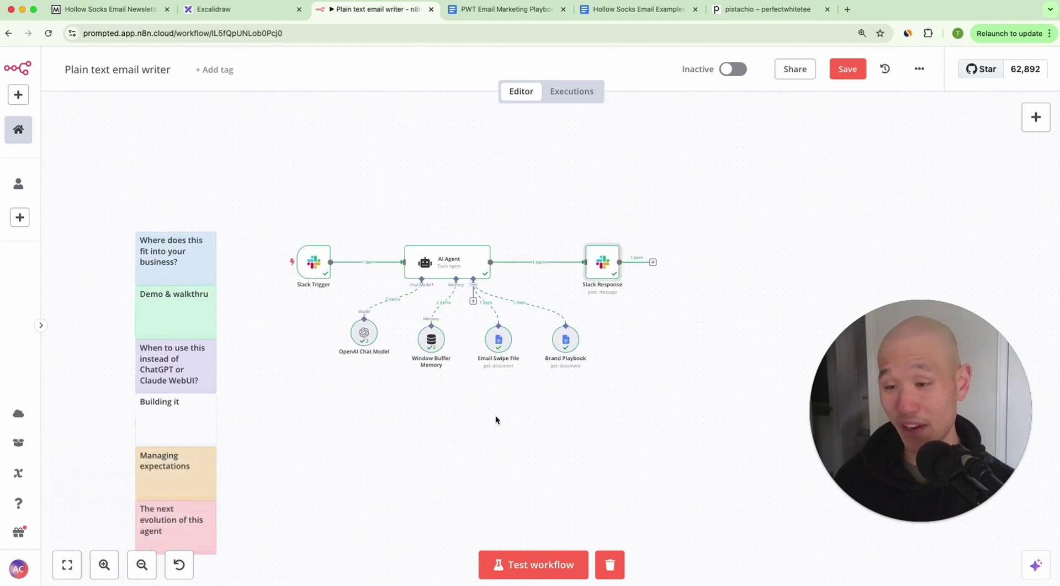
pyautogui.scroll(3, 495, 420)
pyautogui.scroll(2, 495, 419)
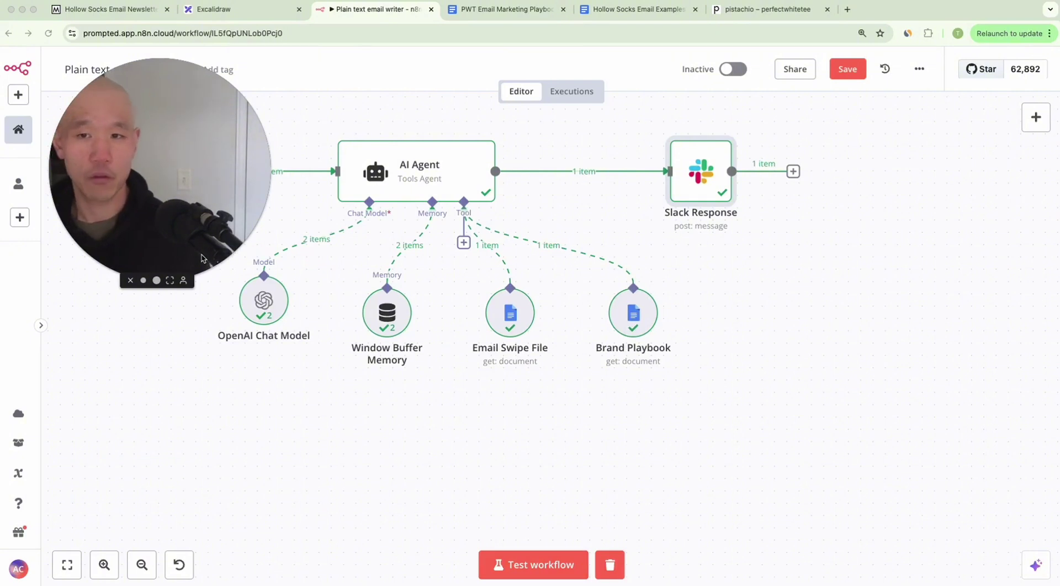
pyautogui.moveTo(67, 207); pyautogui.dragTo(776, 368)
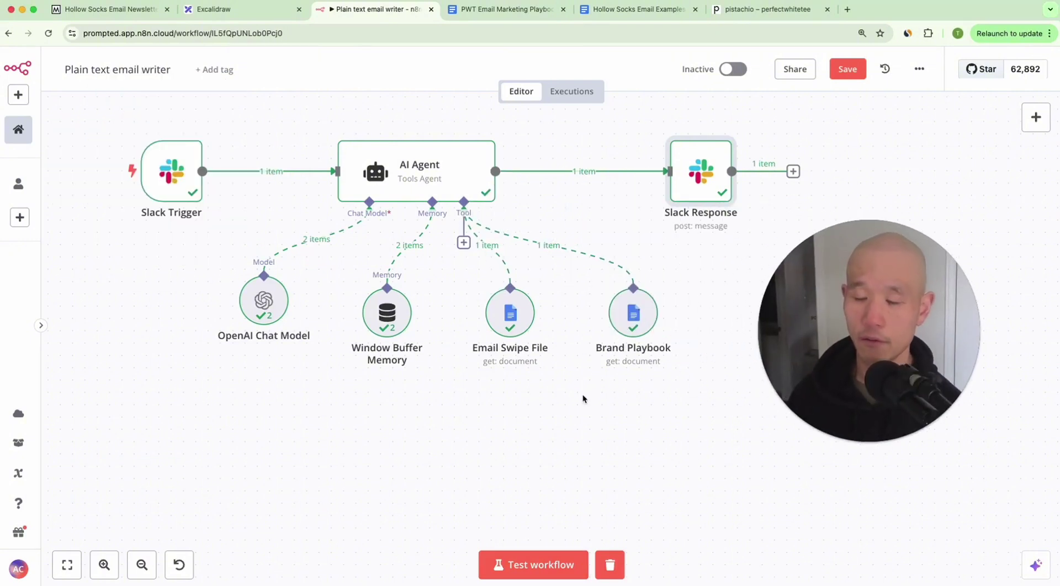